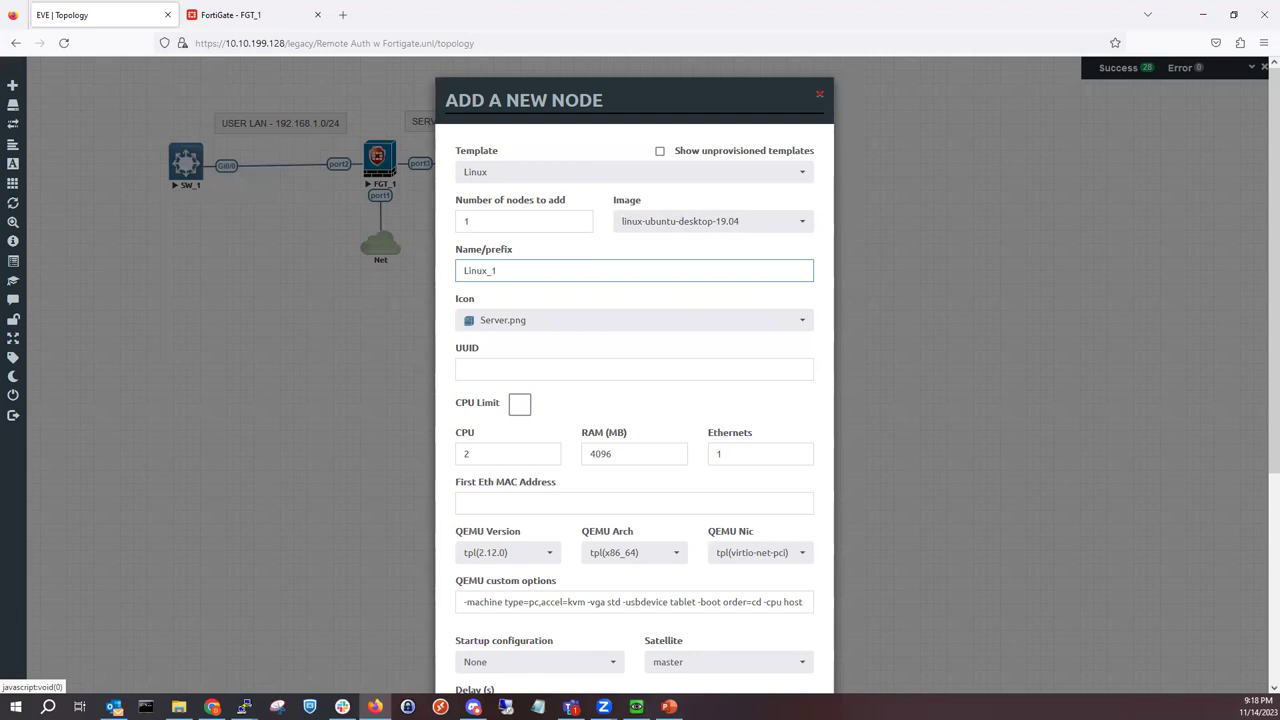
Step: Give the new Linux_1 node the Desktop3.png icon and save it to the topology
click(523, 328)
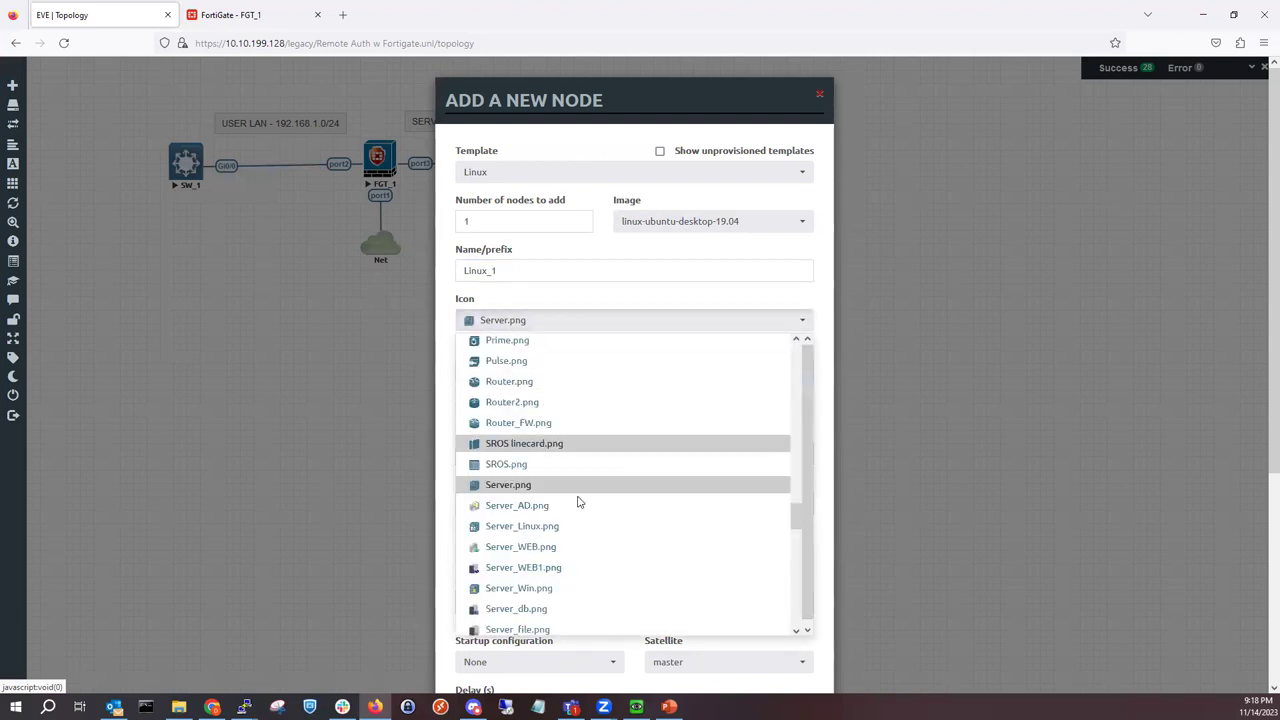
scroll(558, 531, down, 3)
scroll(558, 531, down, 8)
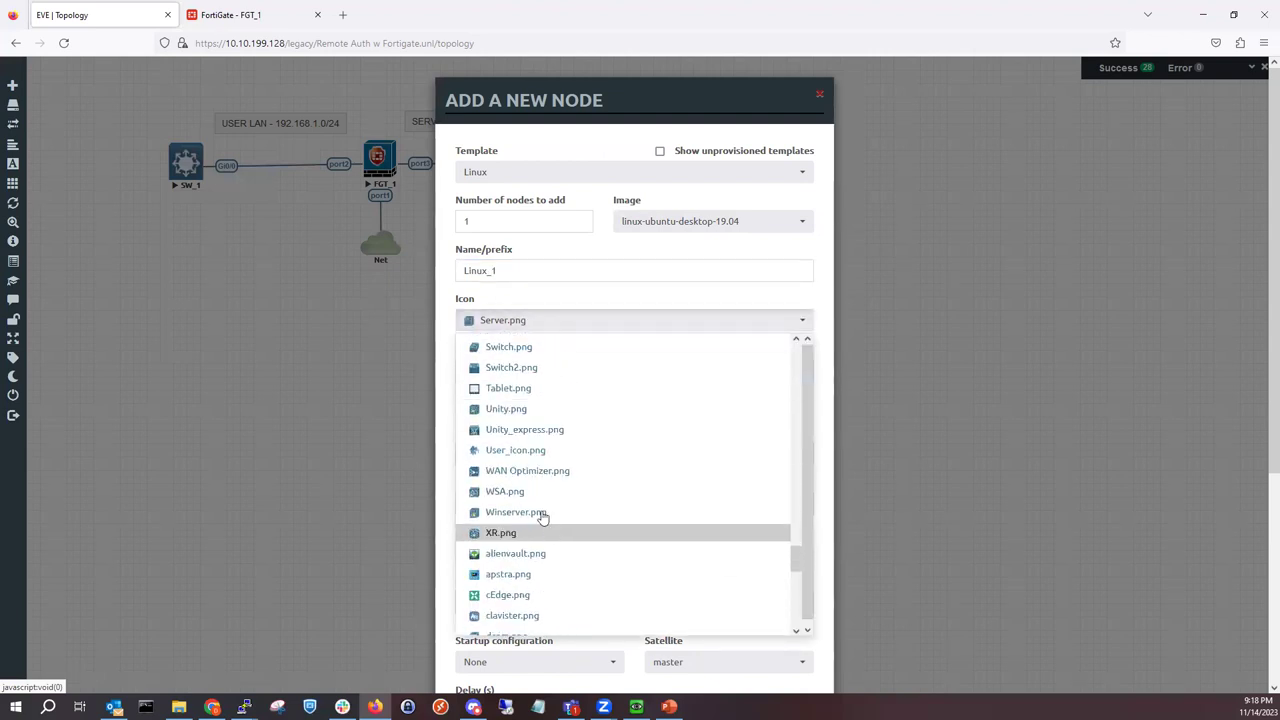
scroll(540, 505, up, 15)
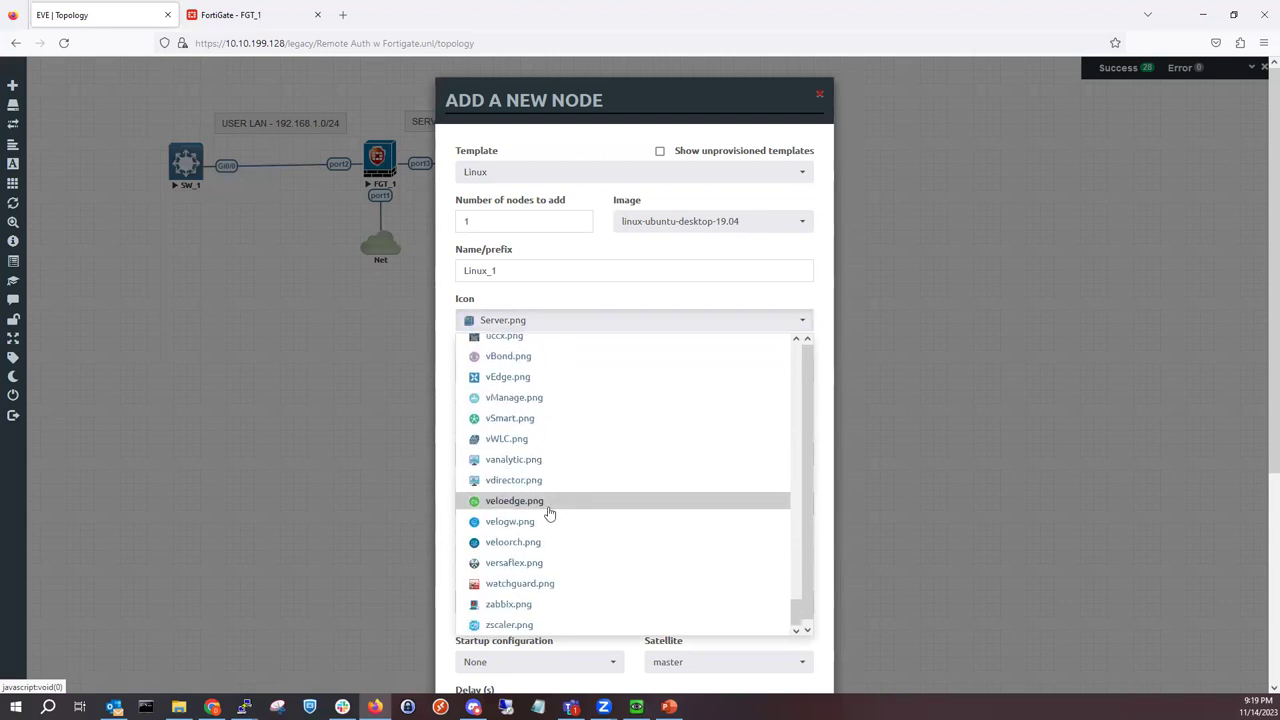
scroll(555, 515, up, 10)
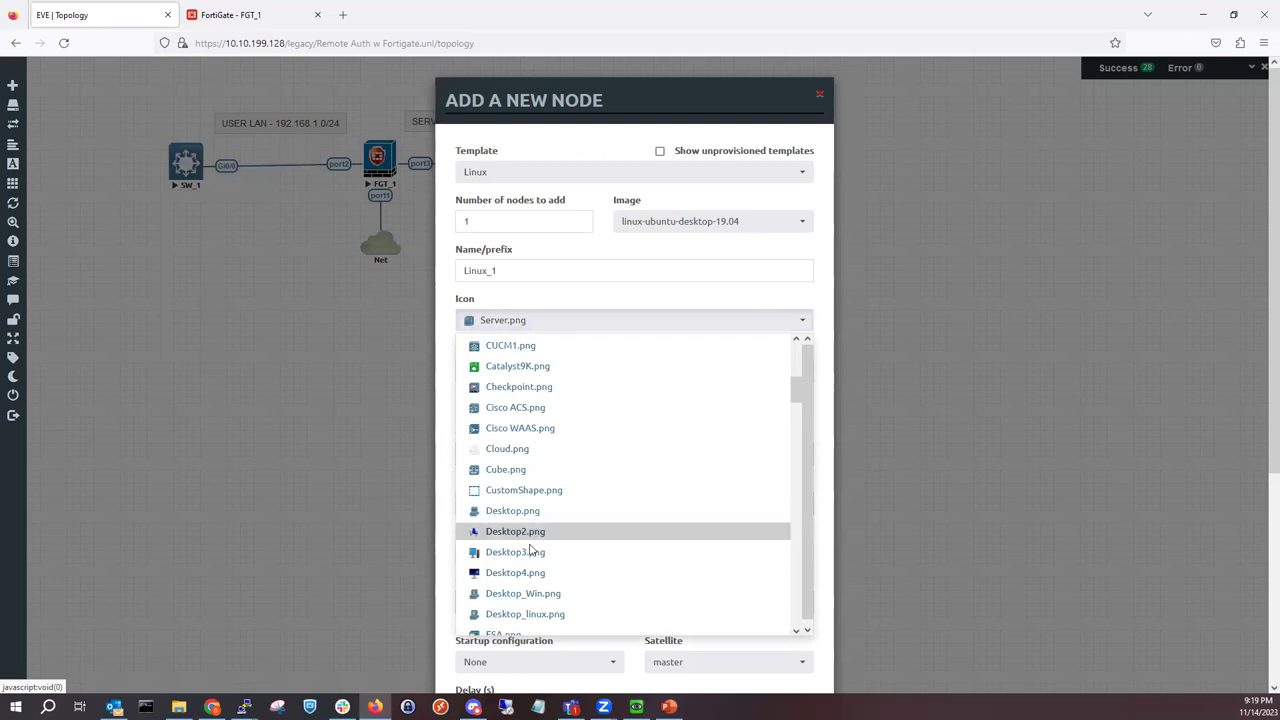
click(530, 555)
scroll(597, 453, down, 5)
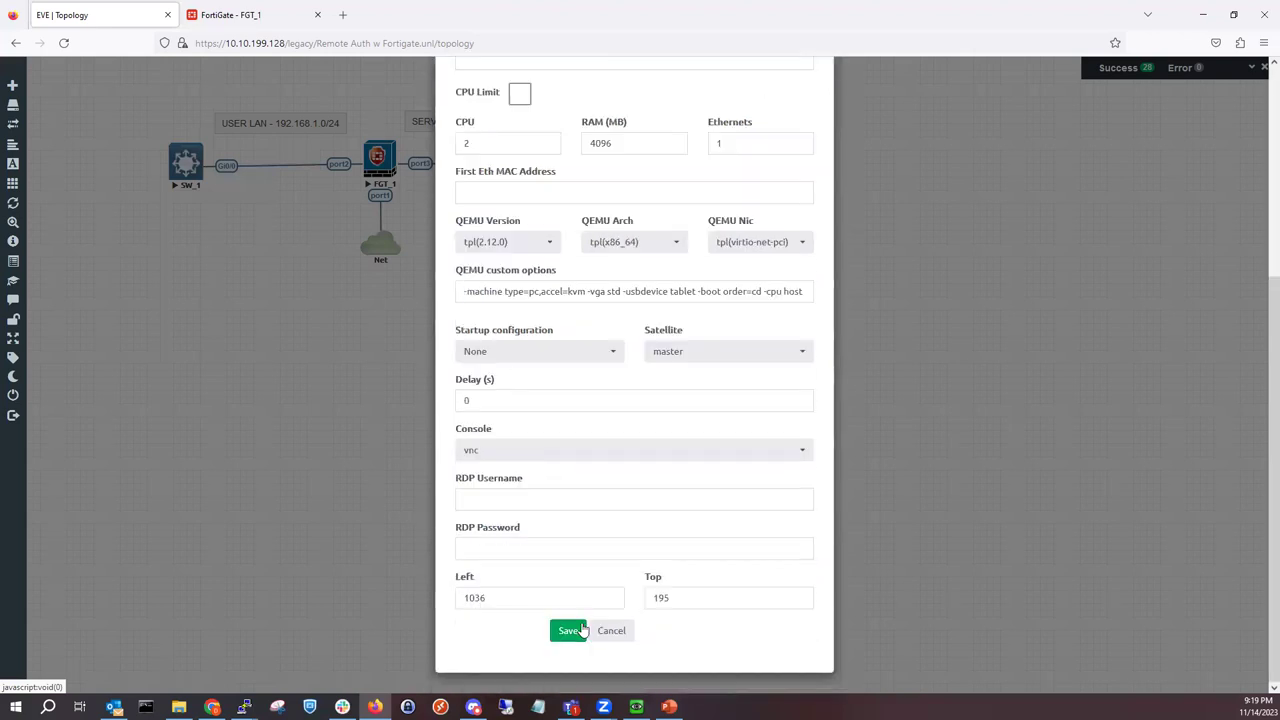
click(569, 631)
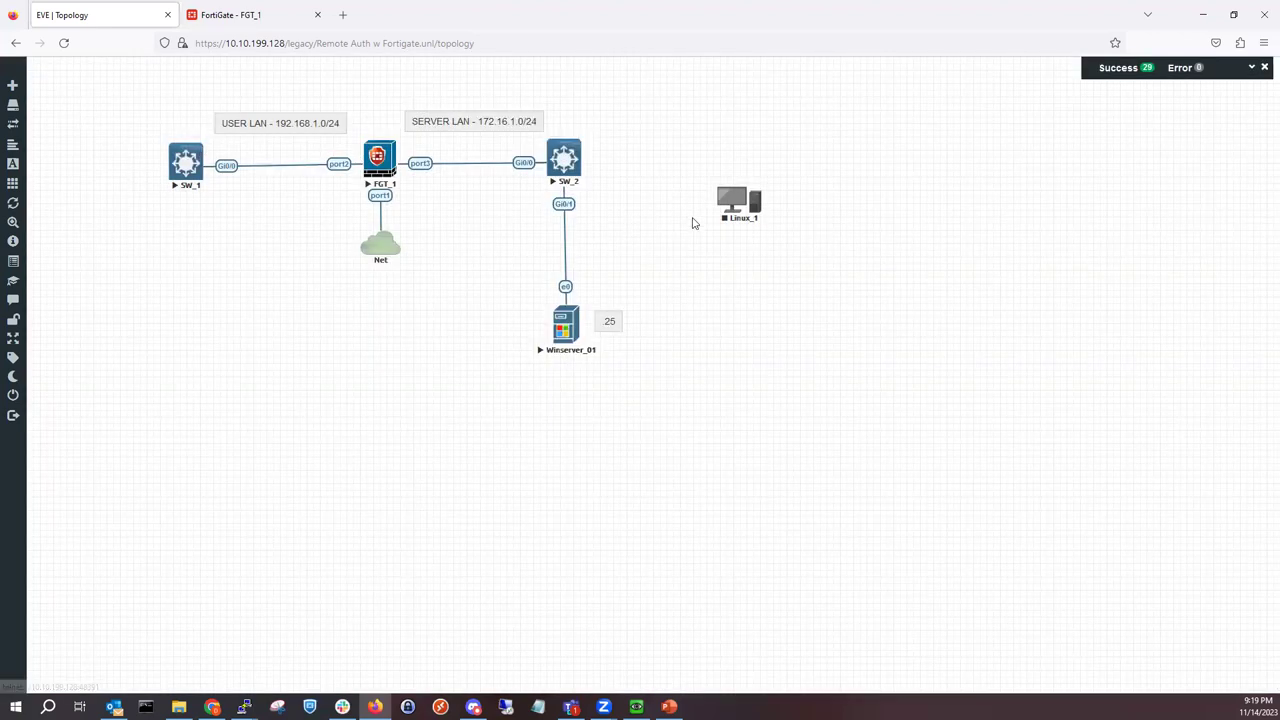
Step: Move Linux_1 below SW_1, start it, and allow its console link to open
drag(730, 200, 193, 331)
right_click(193, 331)
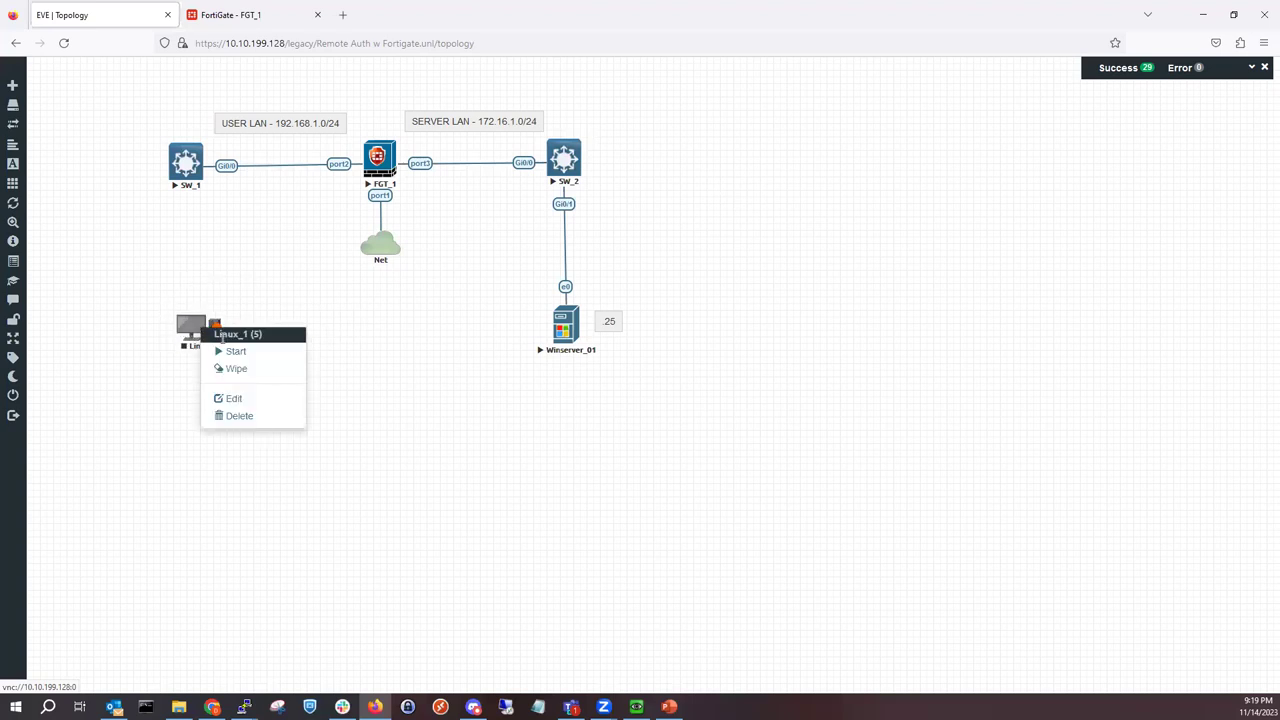
click(234, 355)
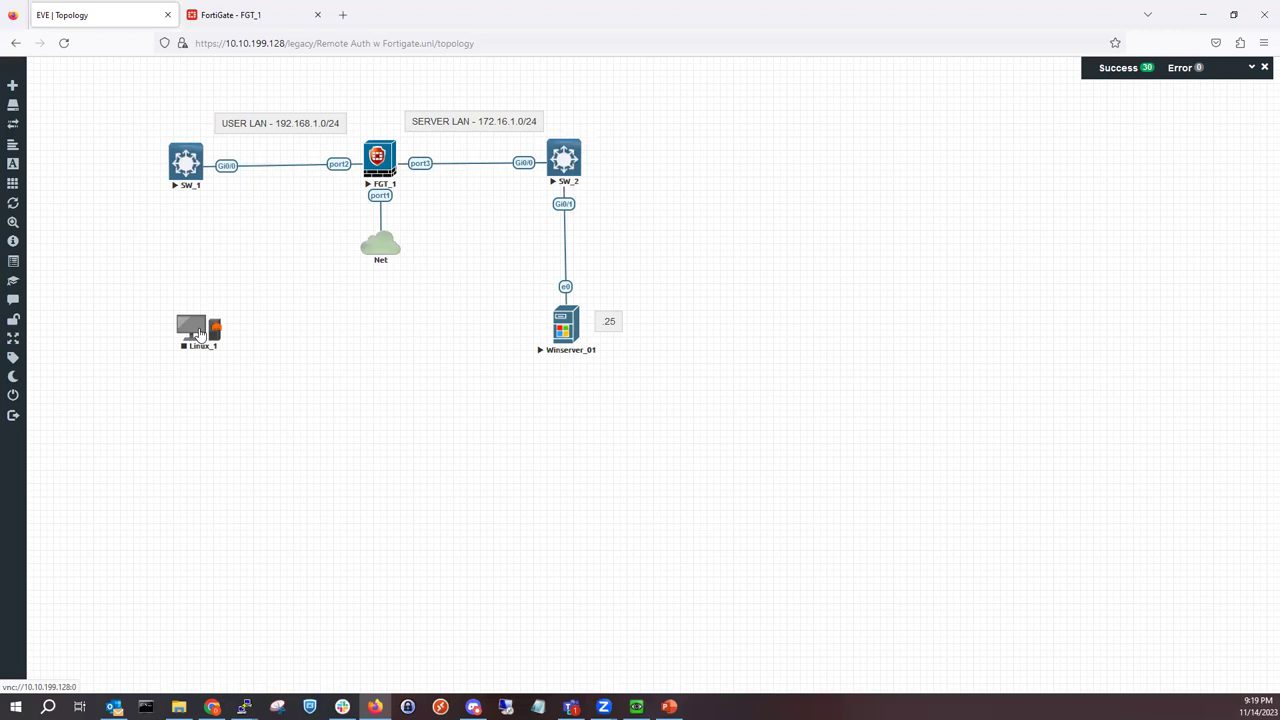
click(198, 330)
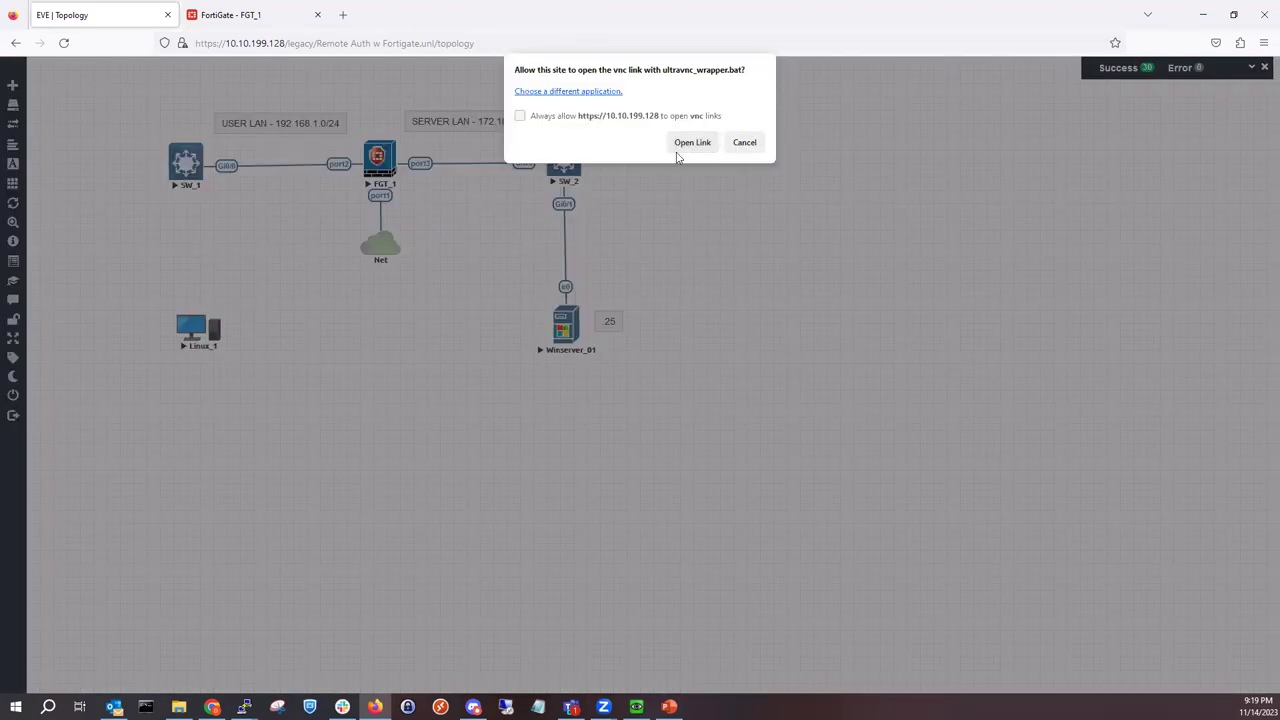
click(690, 143)
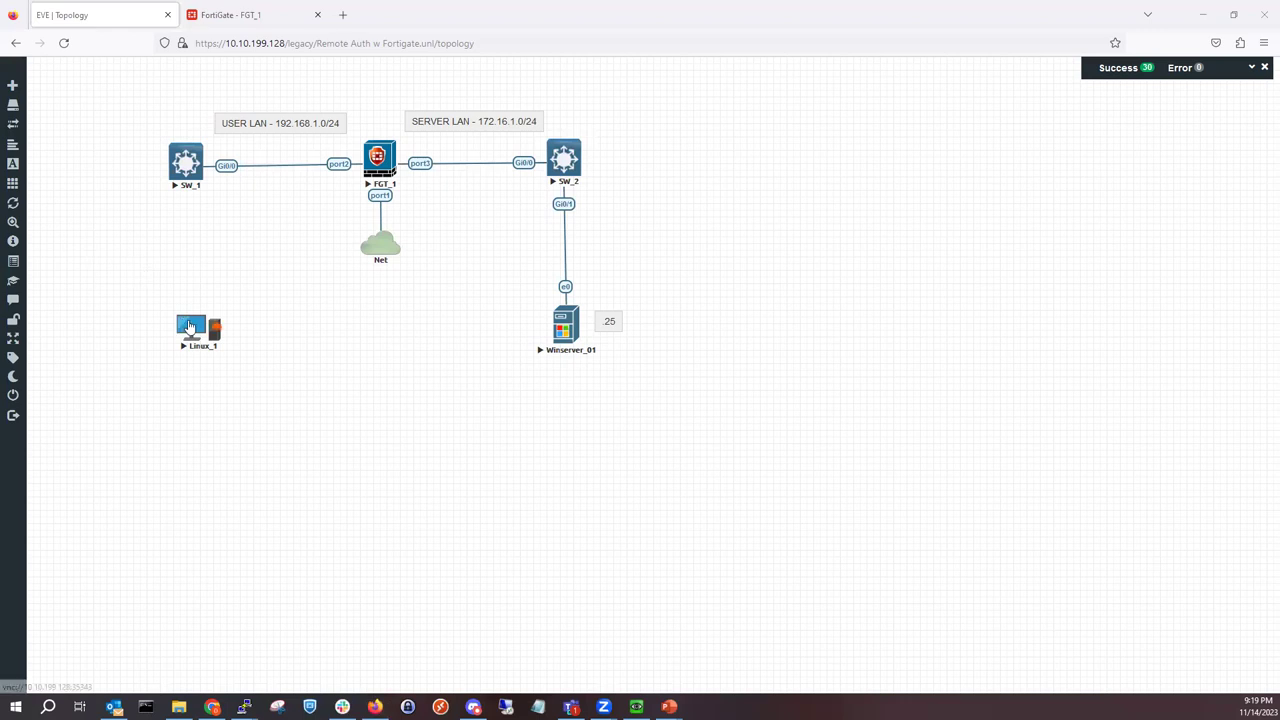
Step: Stop the running Linux_1 node
right_click(189, 327)
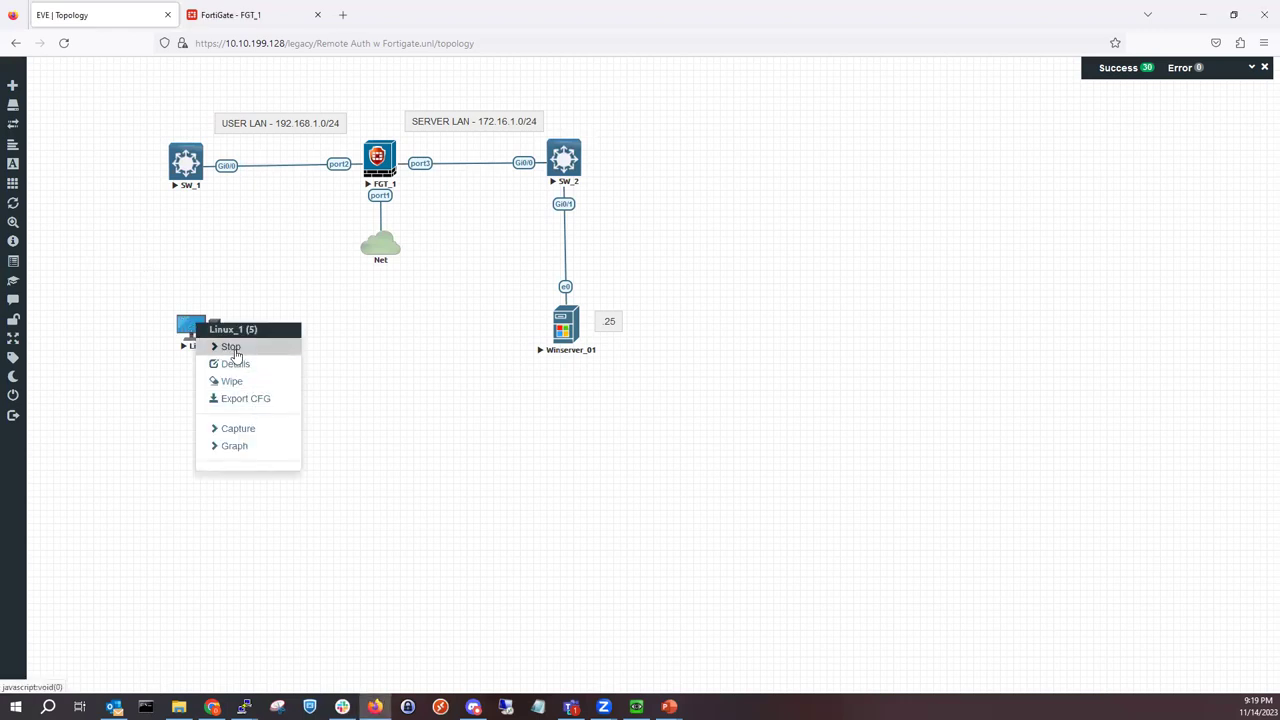
click(231, 347)
right_click(203, 336)
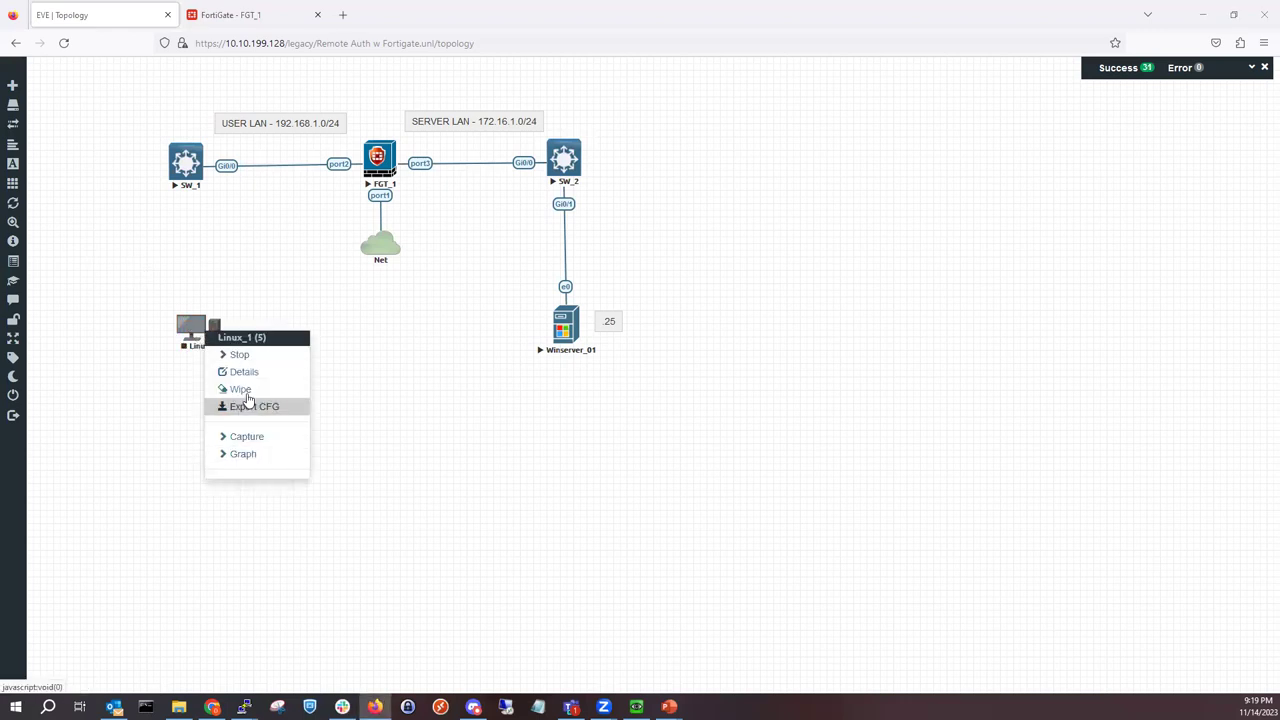
click(235, 355)
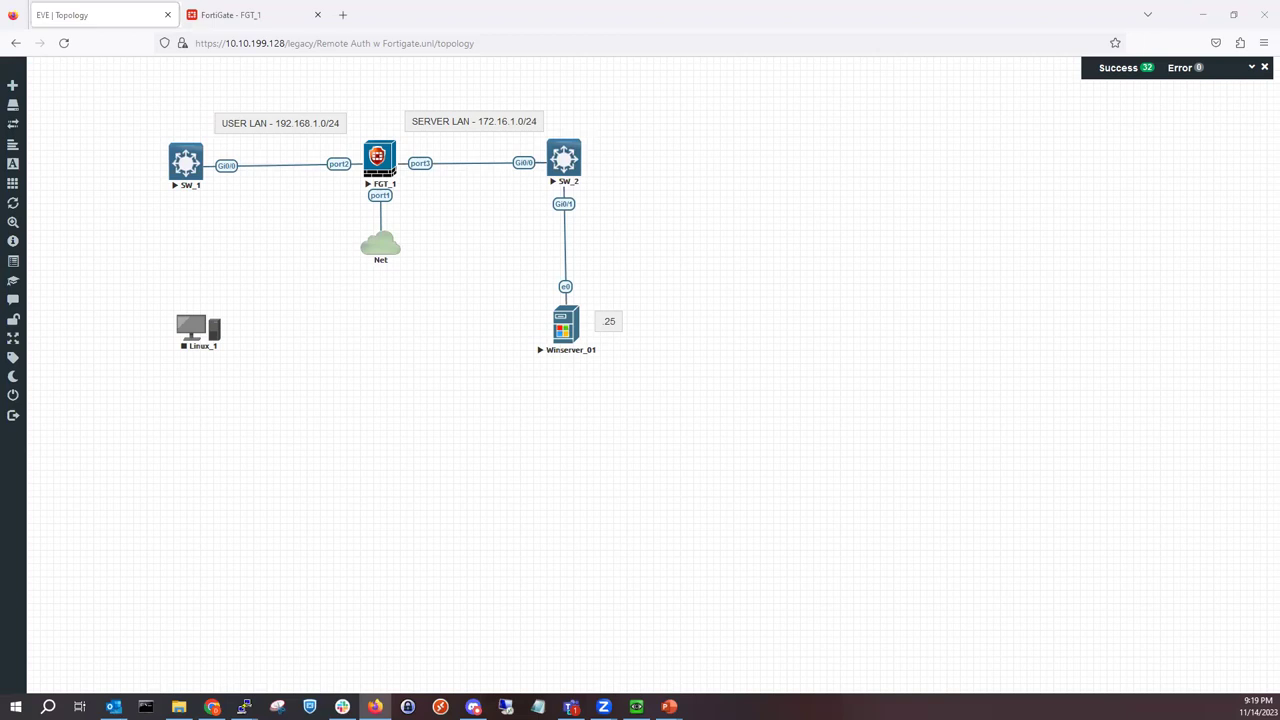
Step: Delete Linux_1 from the topology, confirming with Yes, and return to the browser
right_click(204, 334)
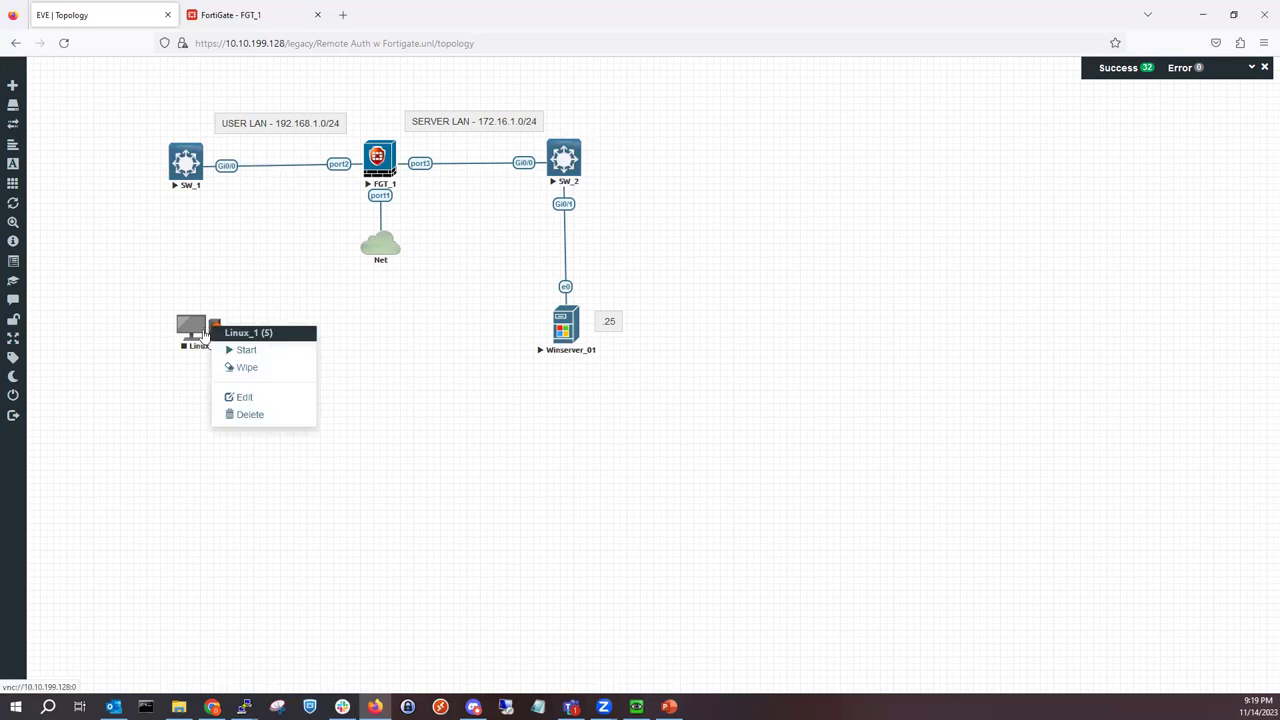
click(282, 416)
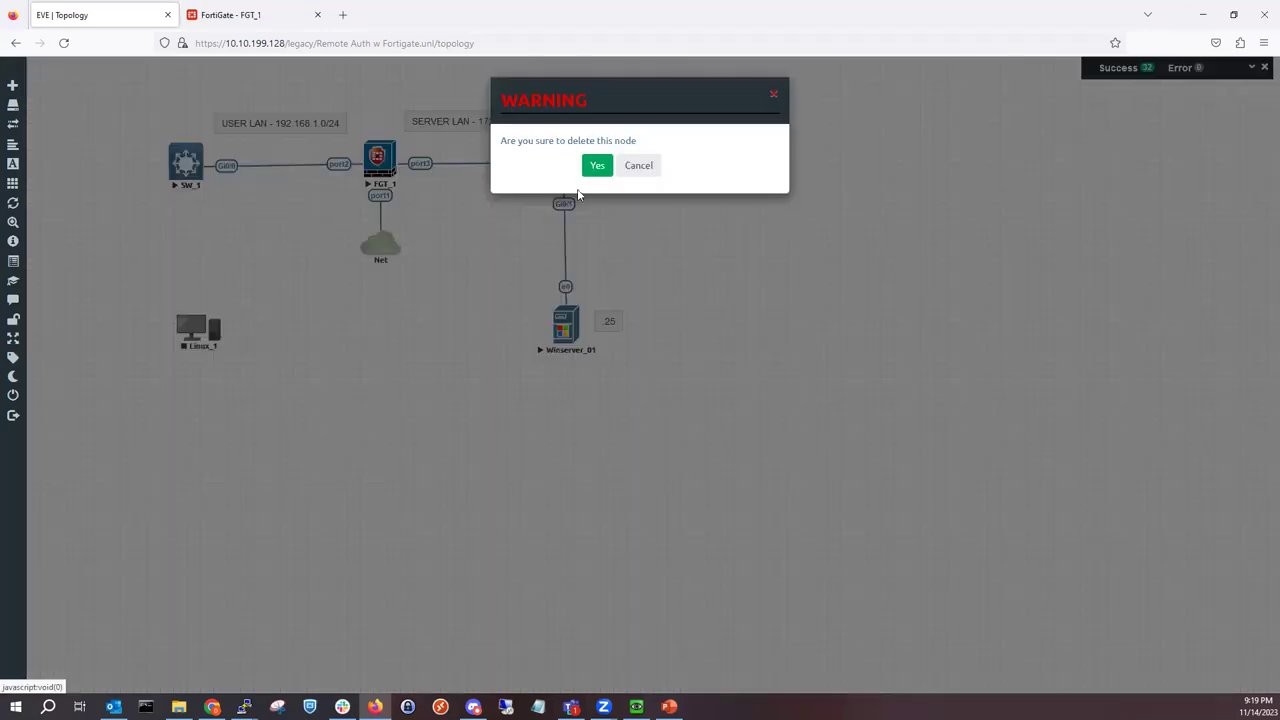
click(596, 165)
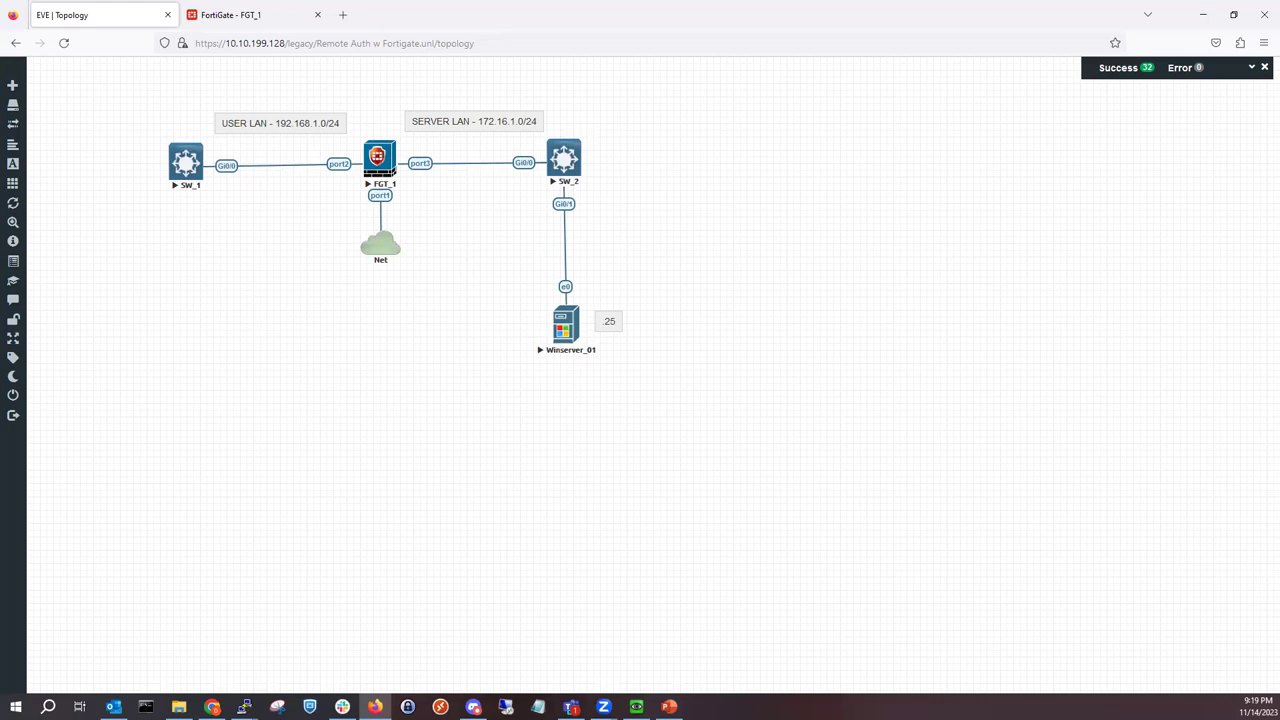
key(alt+Tab)
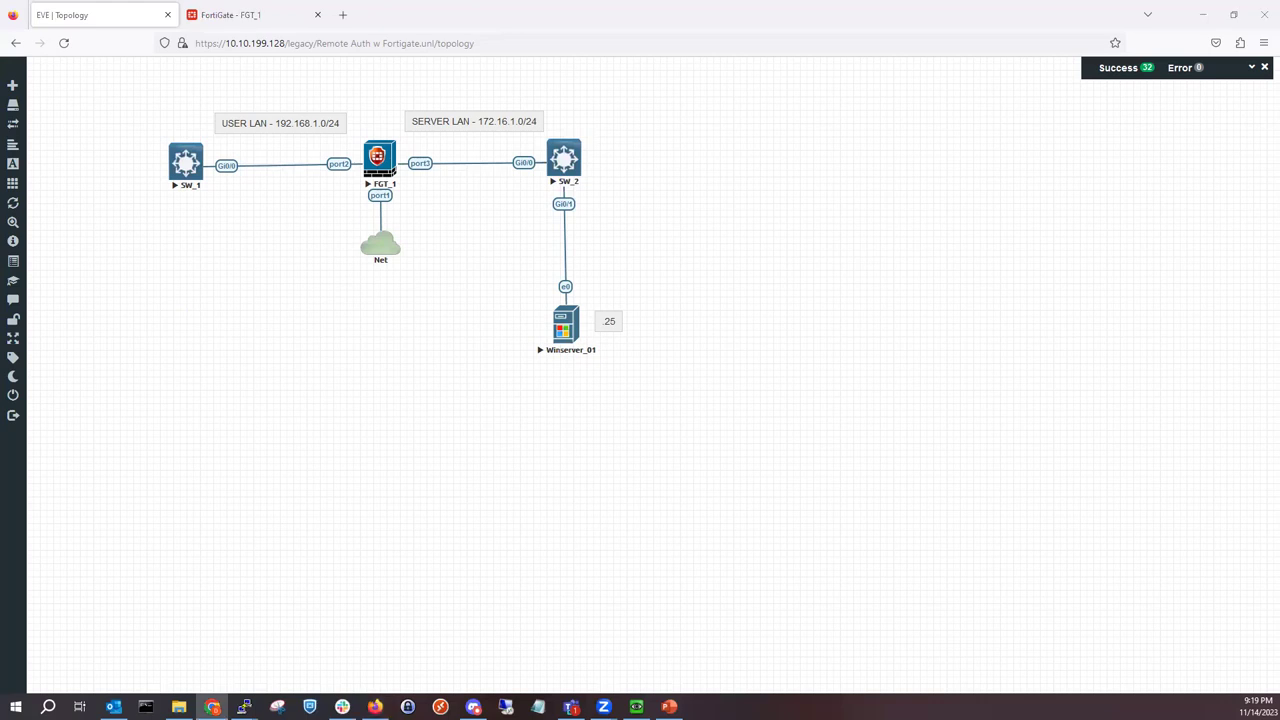
key(alt+Tab)
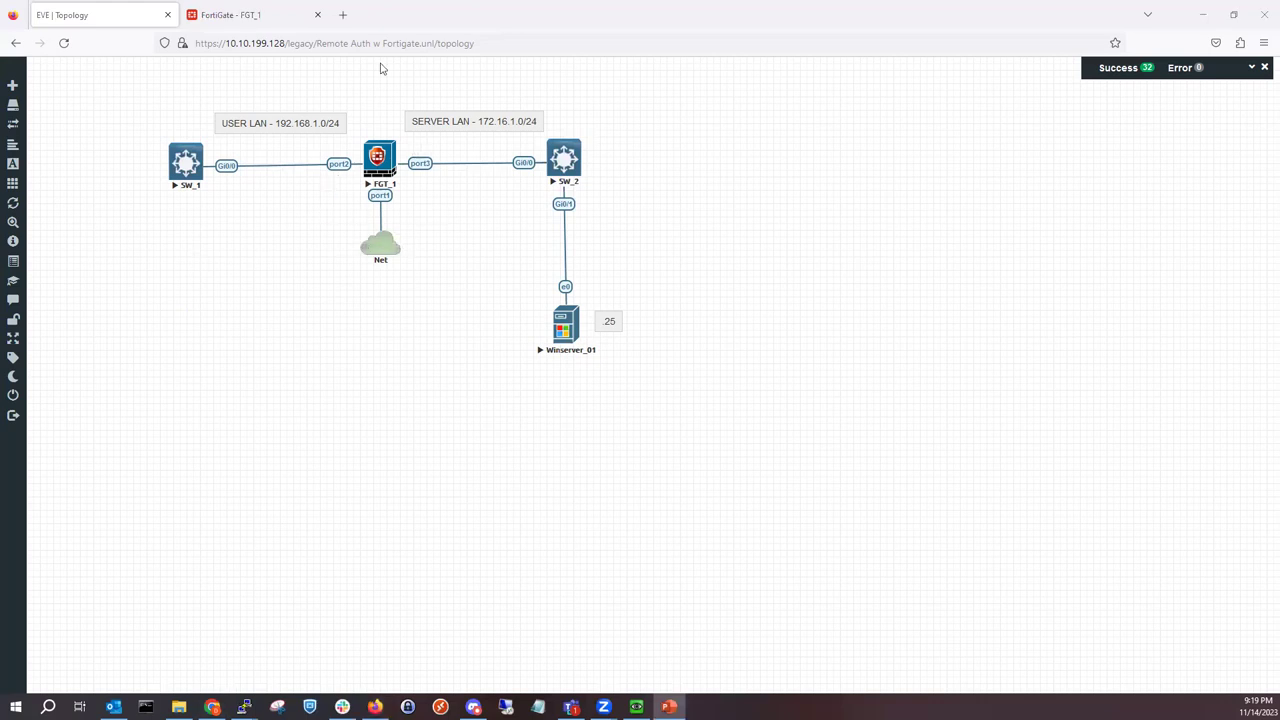
click(271, 14)
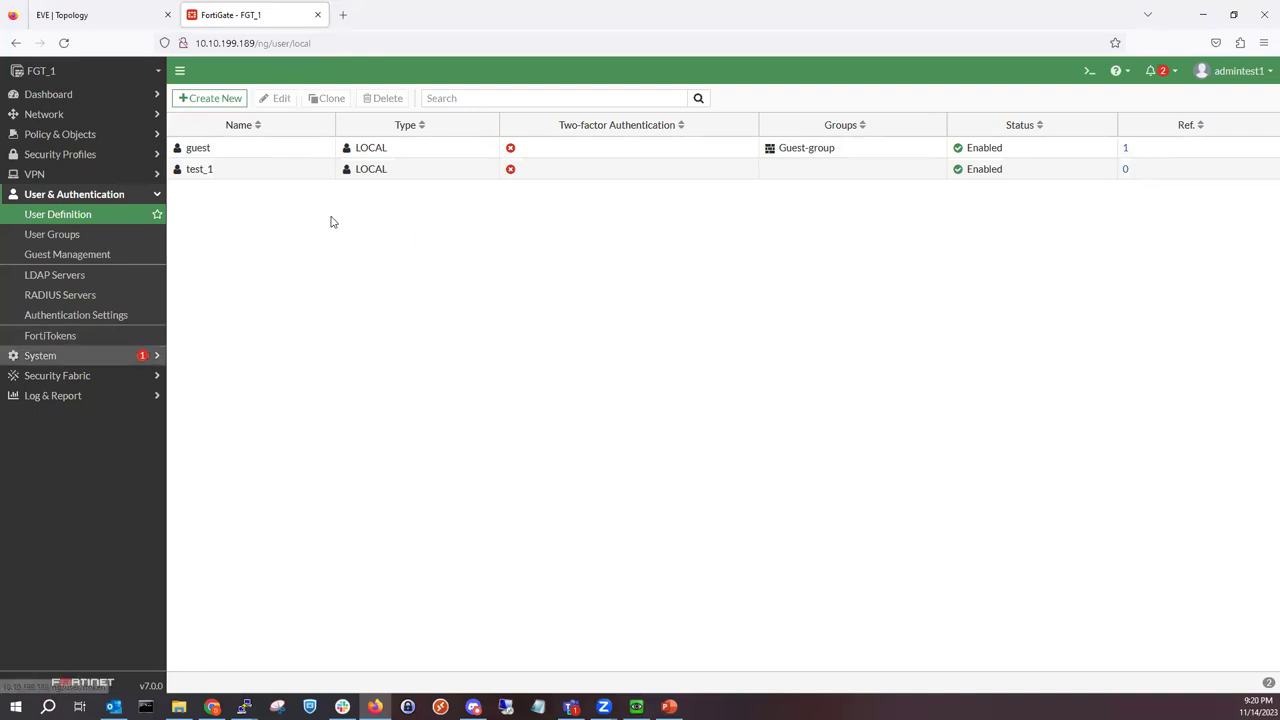
click(135, 12)
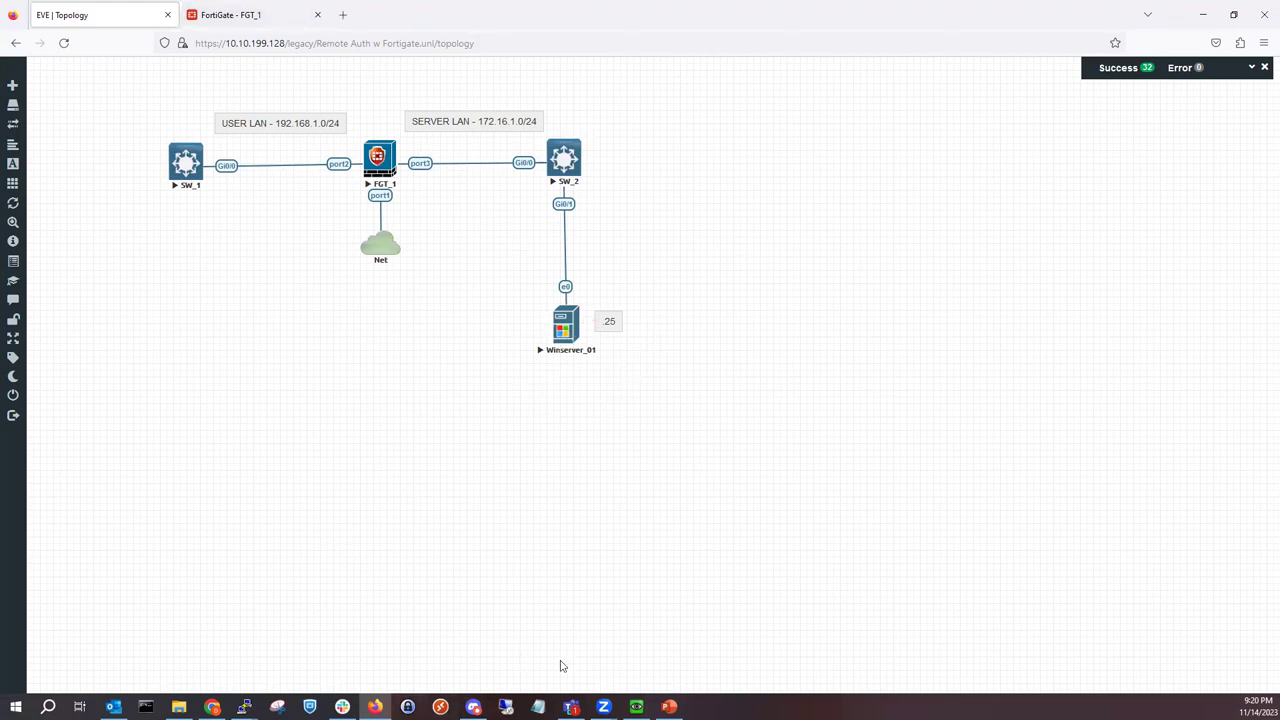
Step: Sign in to Winserver_01 with the administrator password, declining Sticky Keys, then minimize the console
click(636, 707)
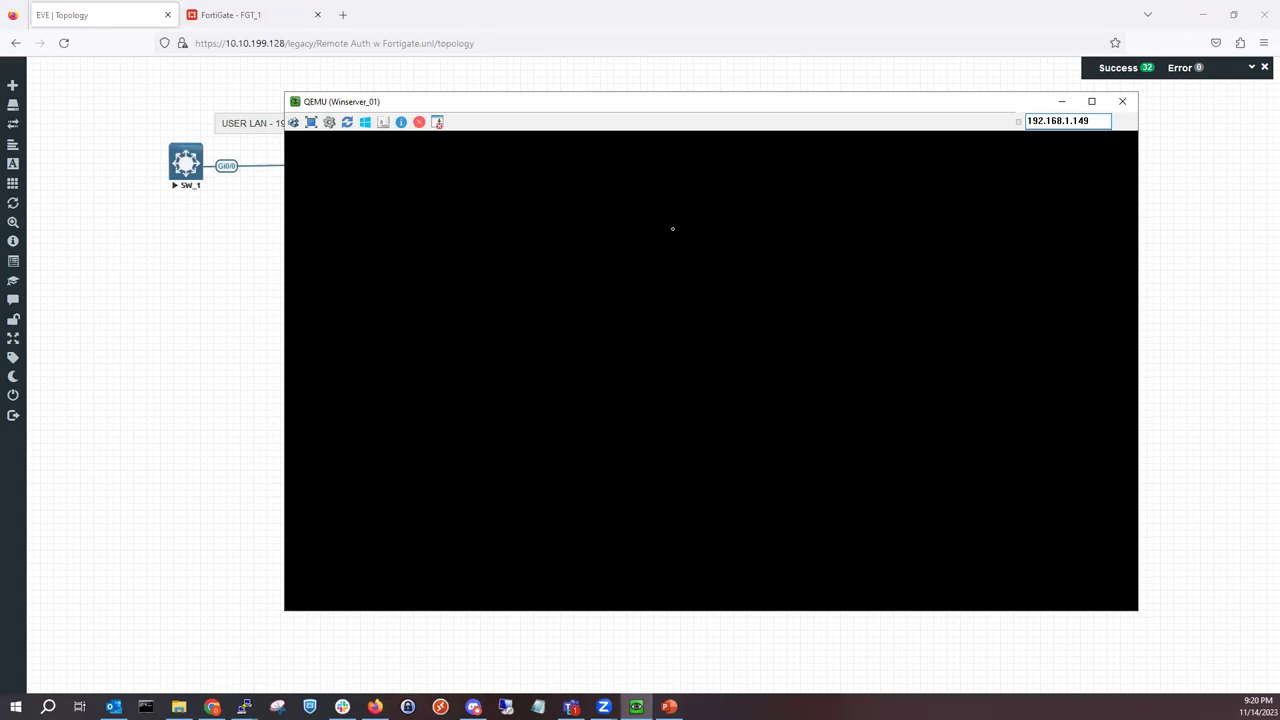
click(685, 148)
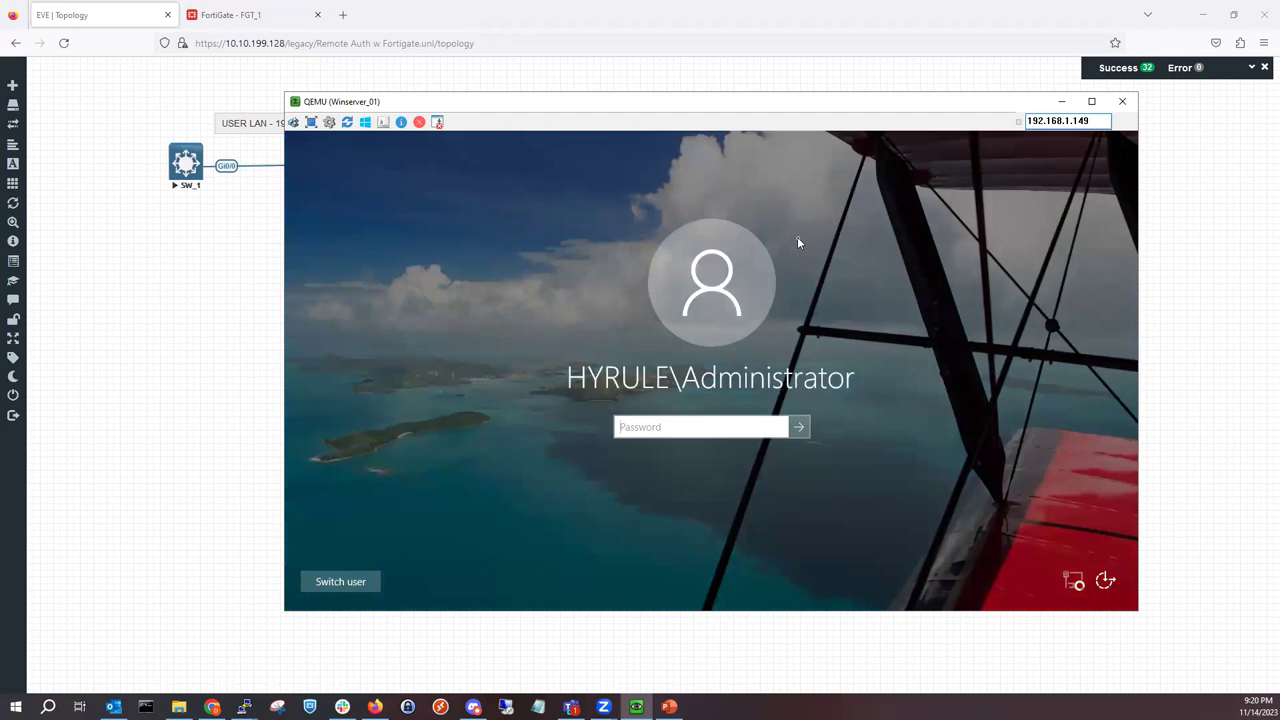
key(shift)
key(shift)
key(shift)
key(shift)
key(shift)
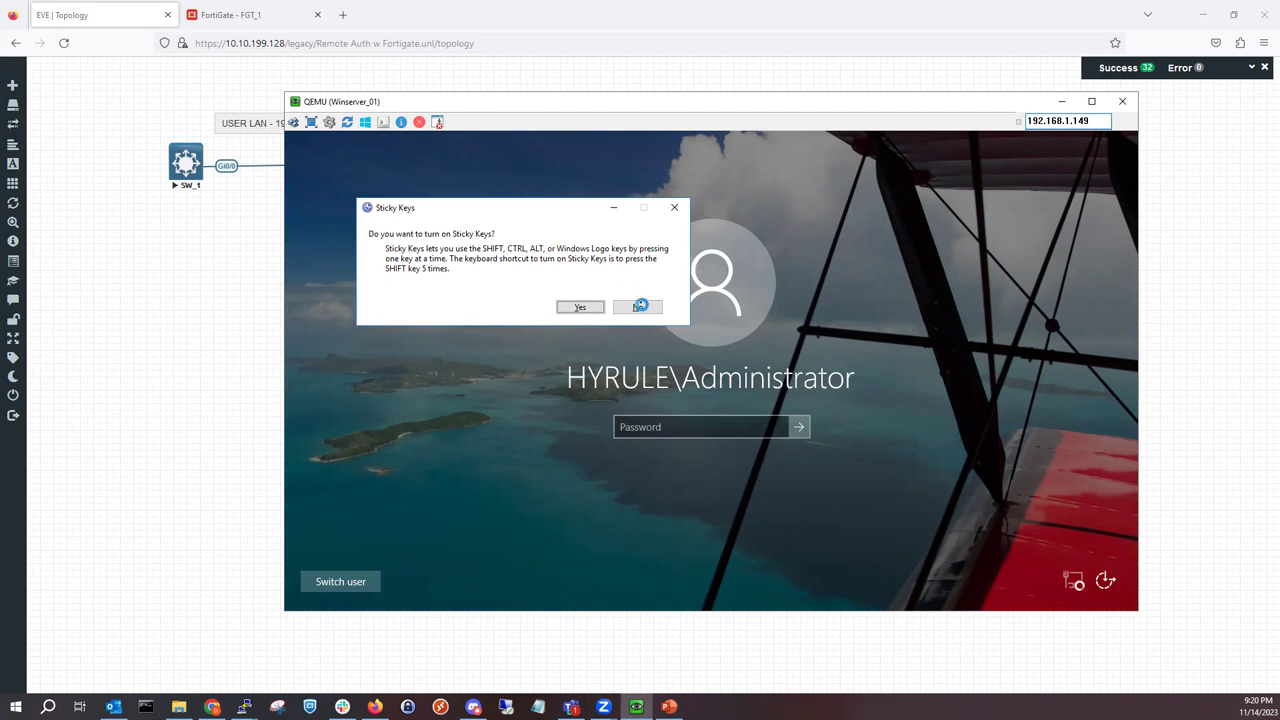
click(674, 207)
click(637, 307)
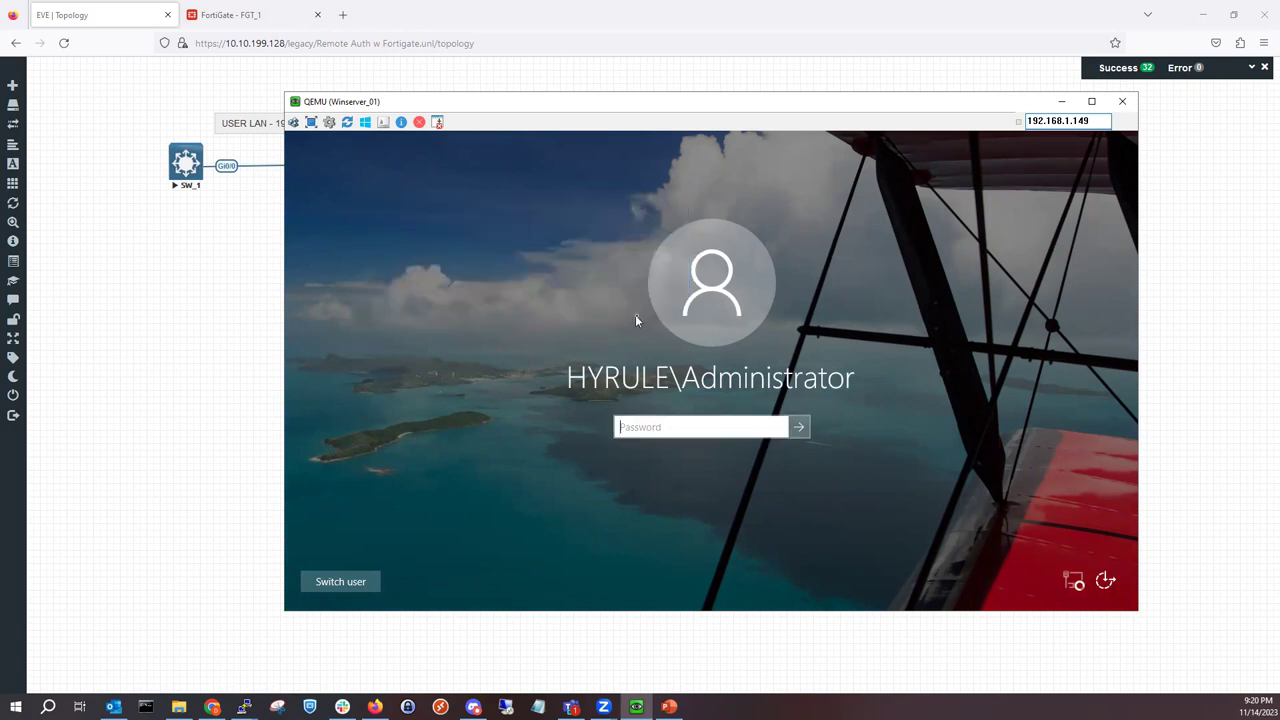
text(Pa$$w0rd)
key(Return)
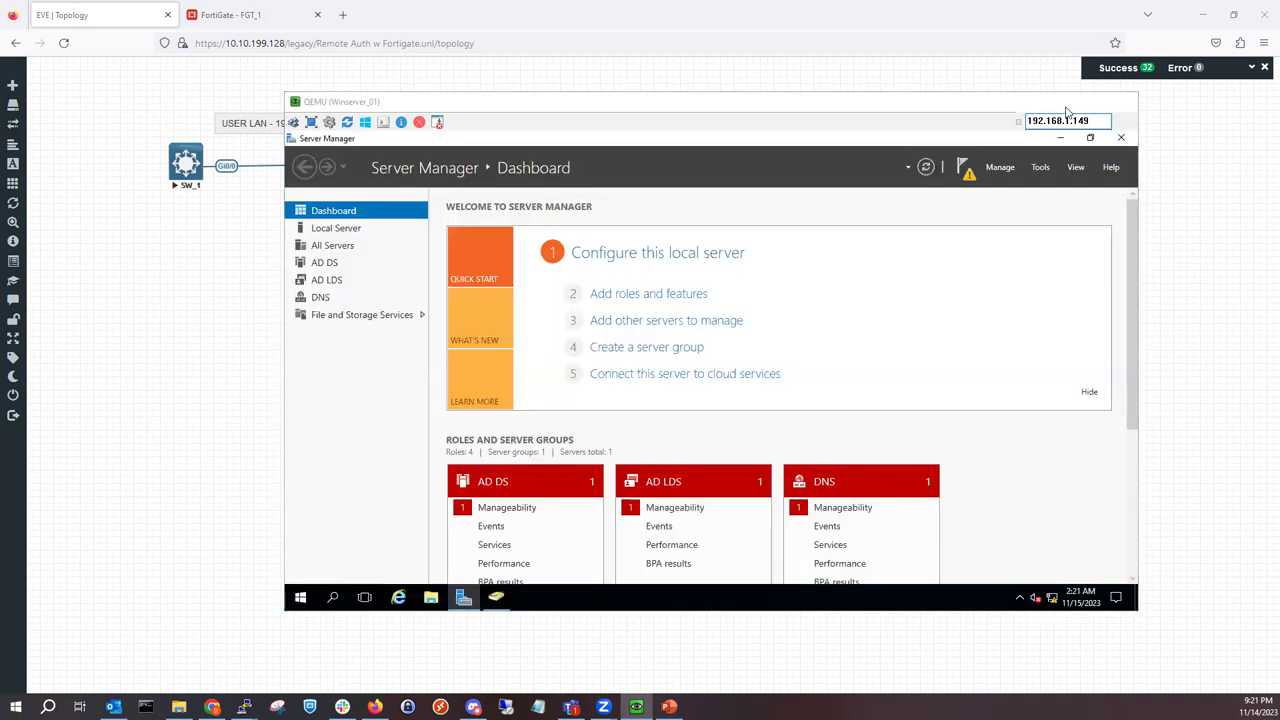
click(1061, 101)
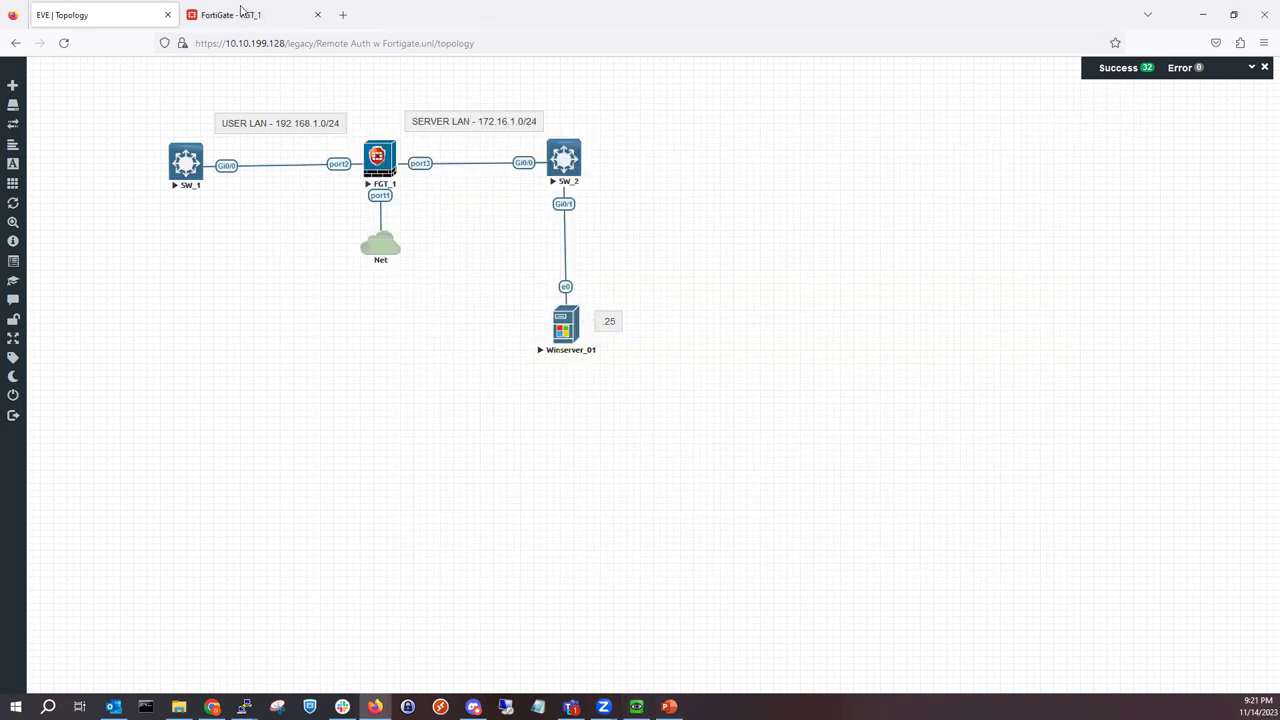
Step: Delete local user test_1 from User Definition, then show the System > Administrators list
click(240, 16)
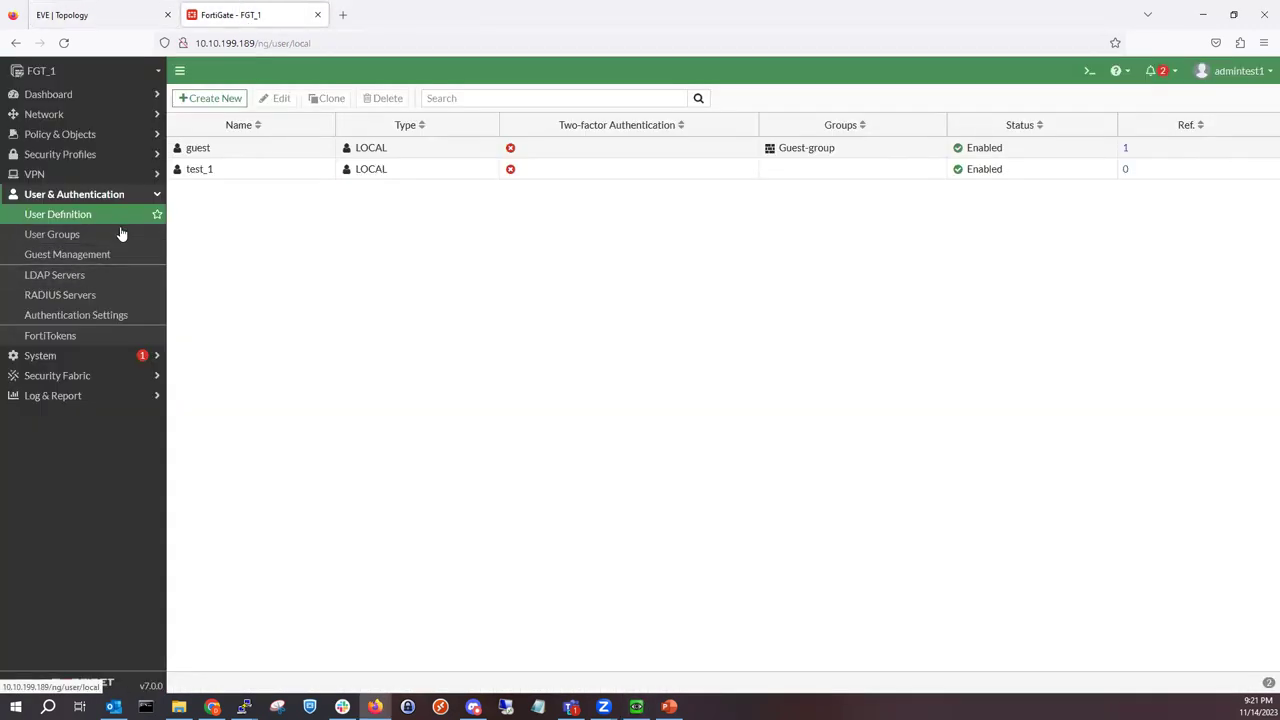
click(226, 177)
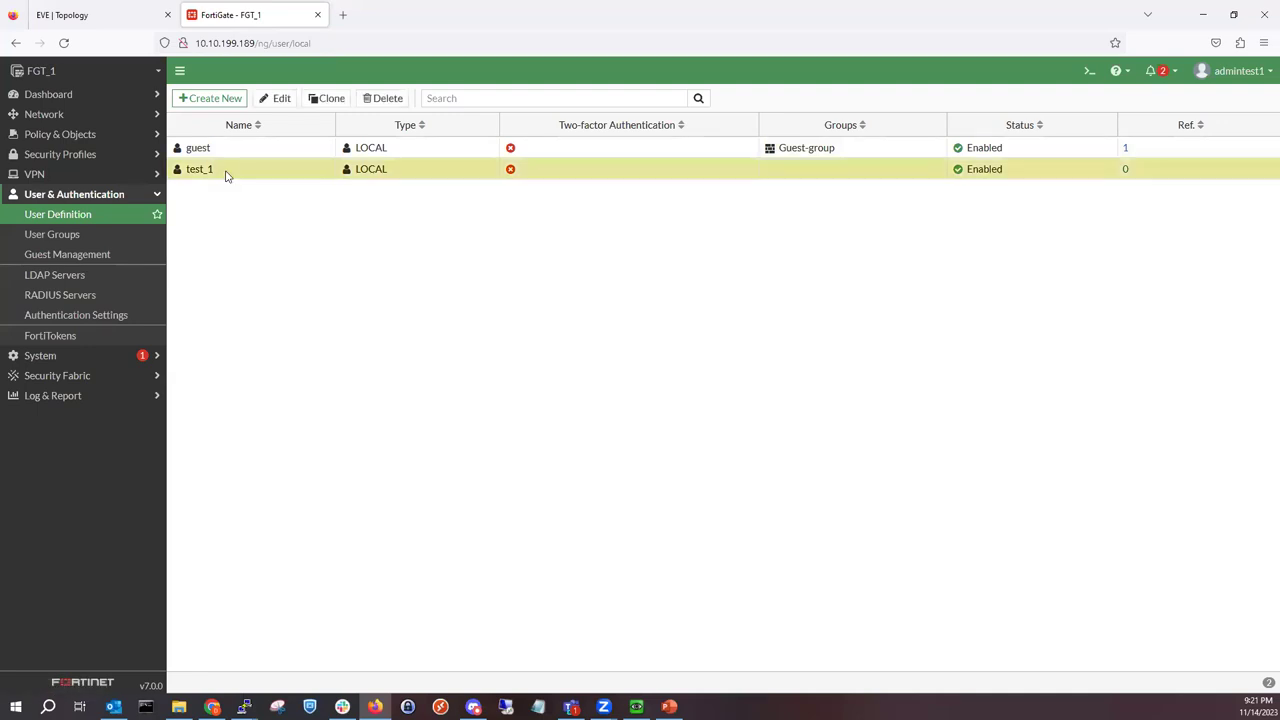
right_click(228, 172)
click(426, 272)
click(381, 98)
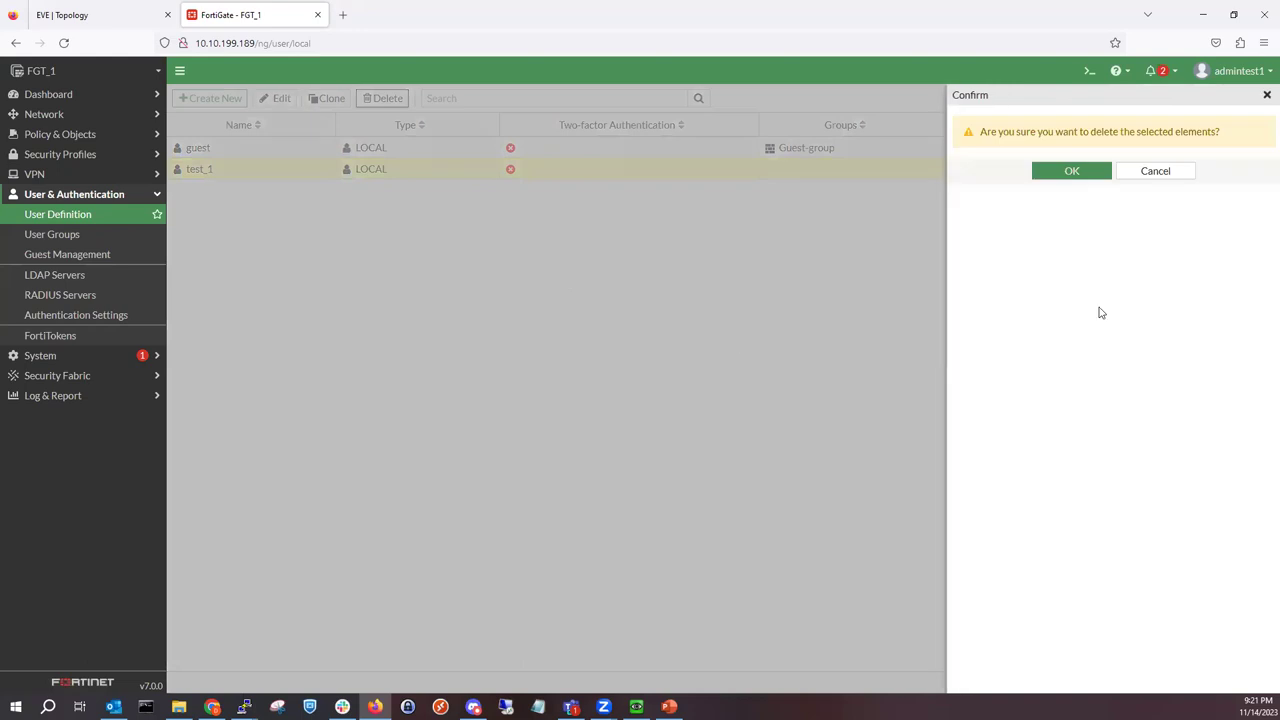
click(1066, 172)
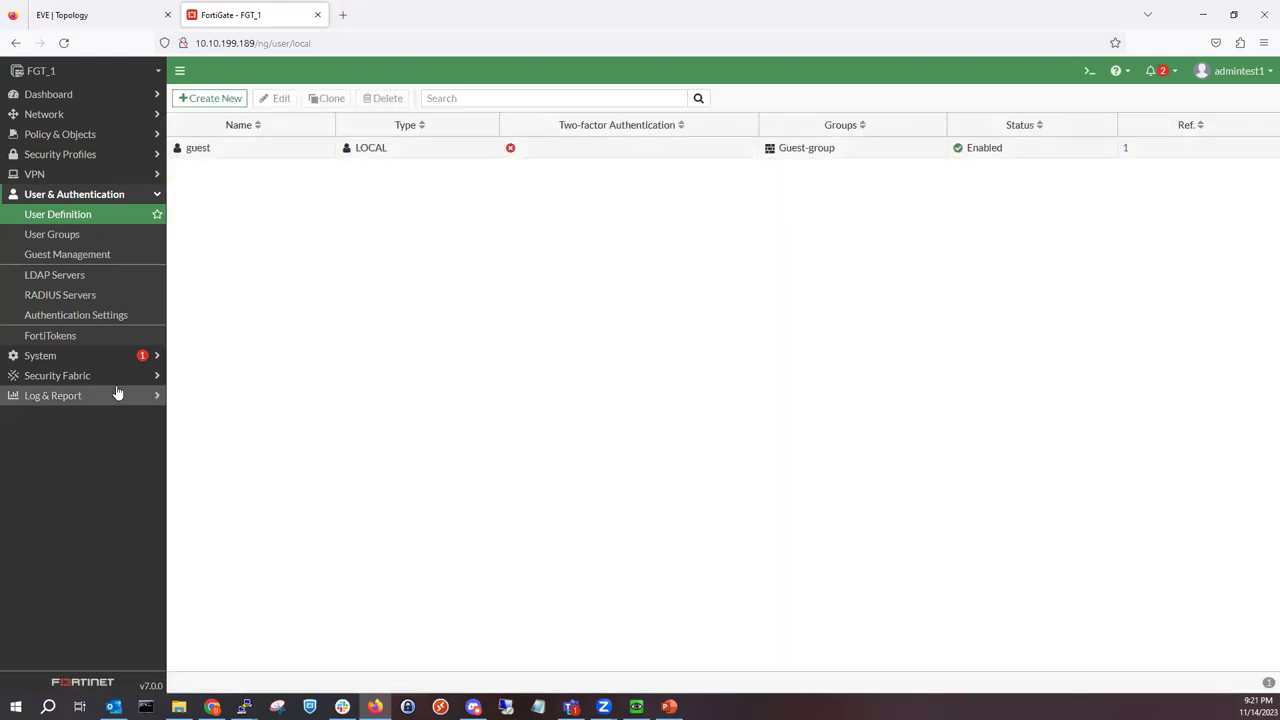
click(111, 357)
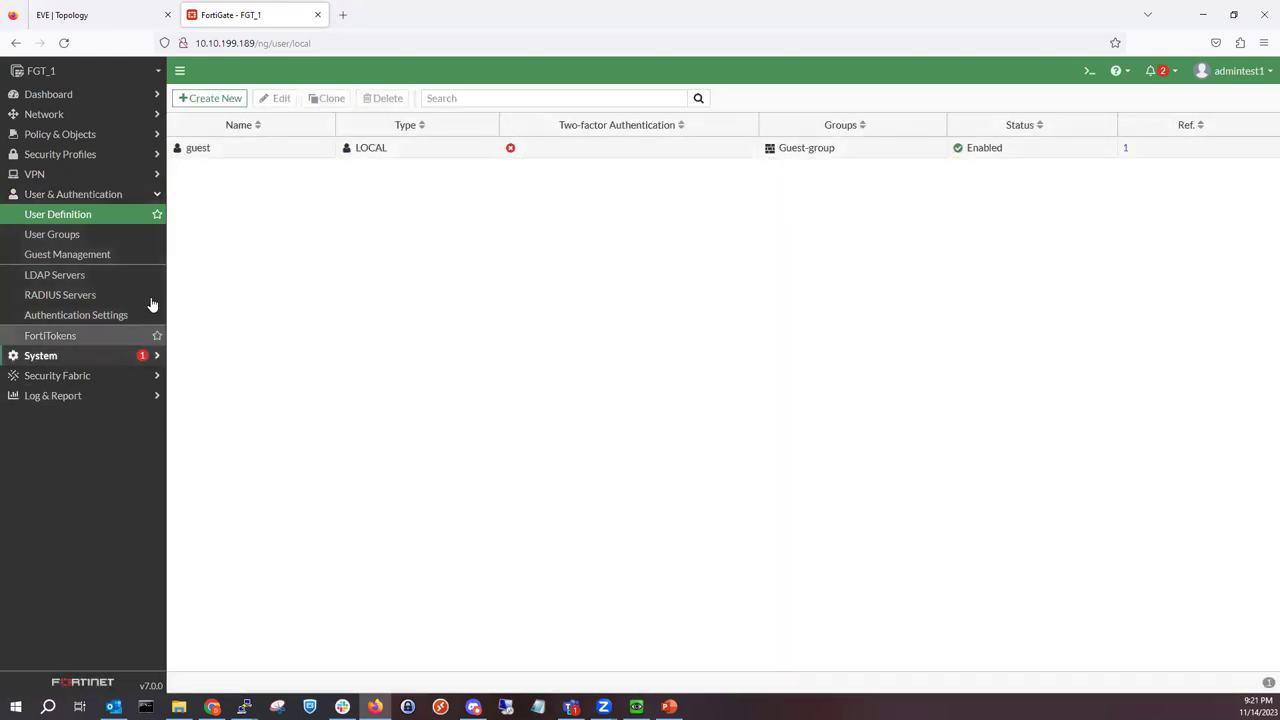
click(81, 240)
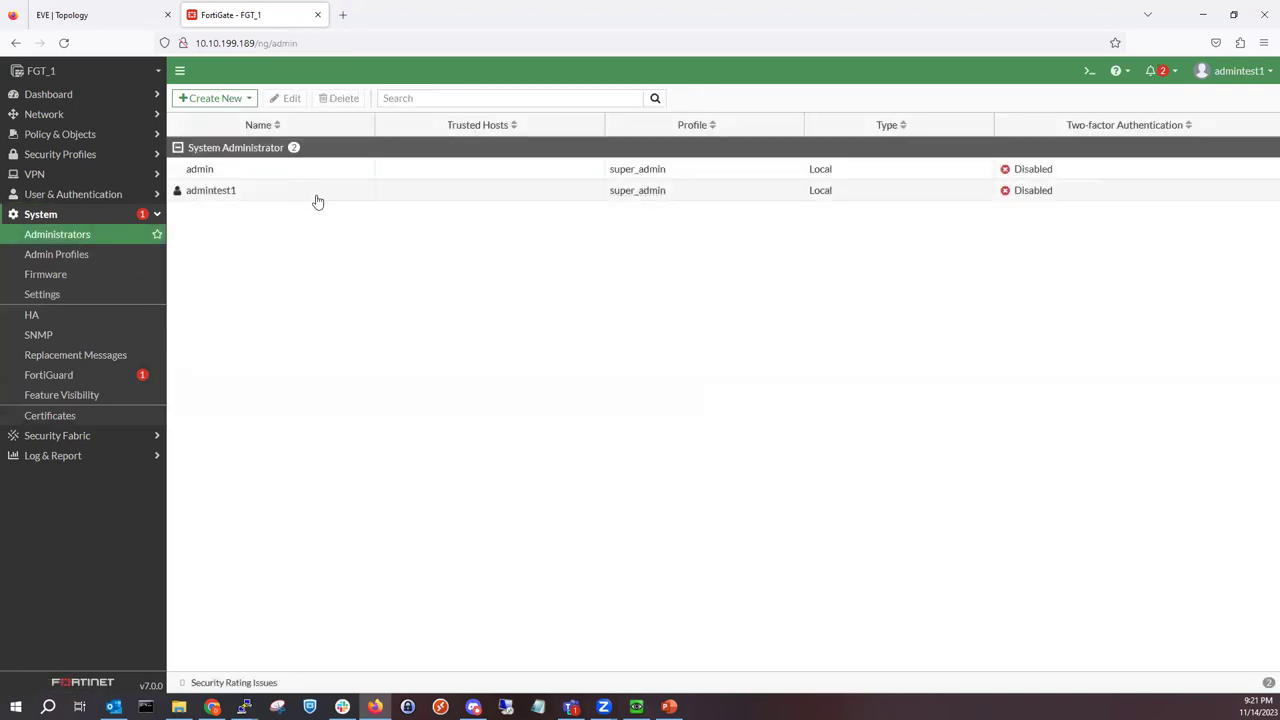
click(281, 195)
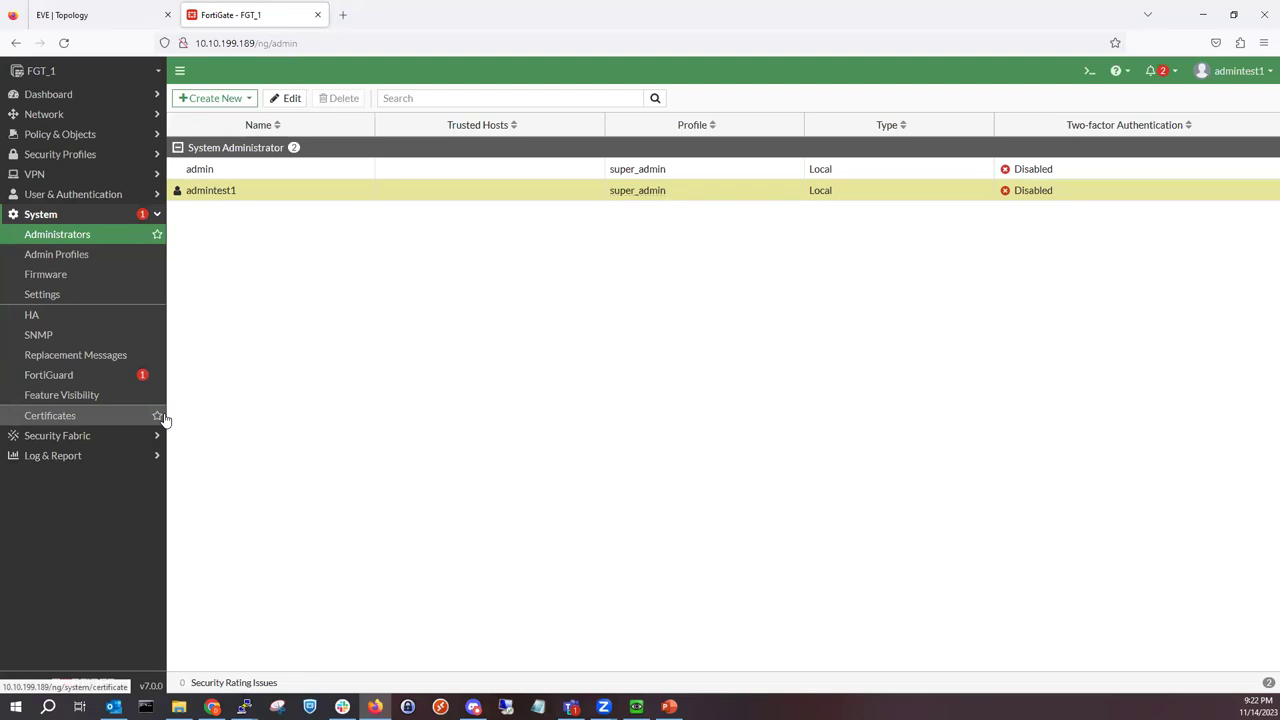
click(78, 194)
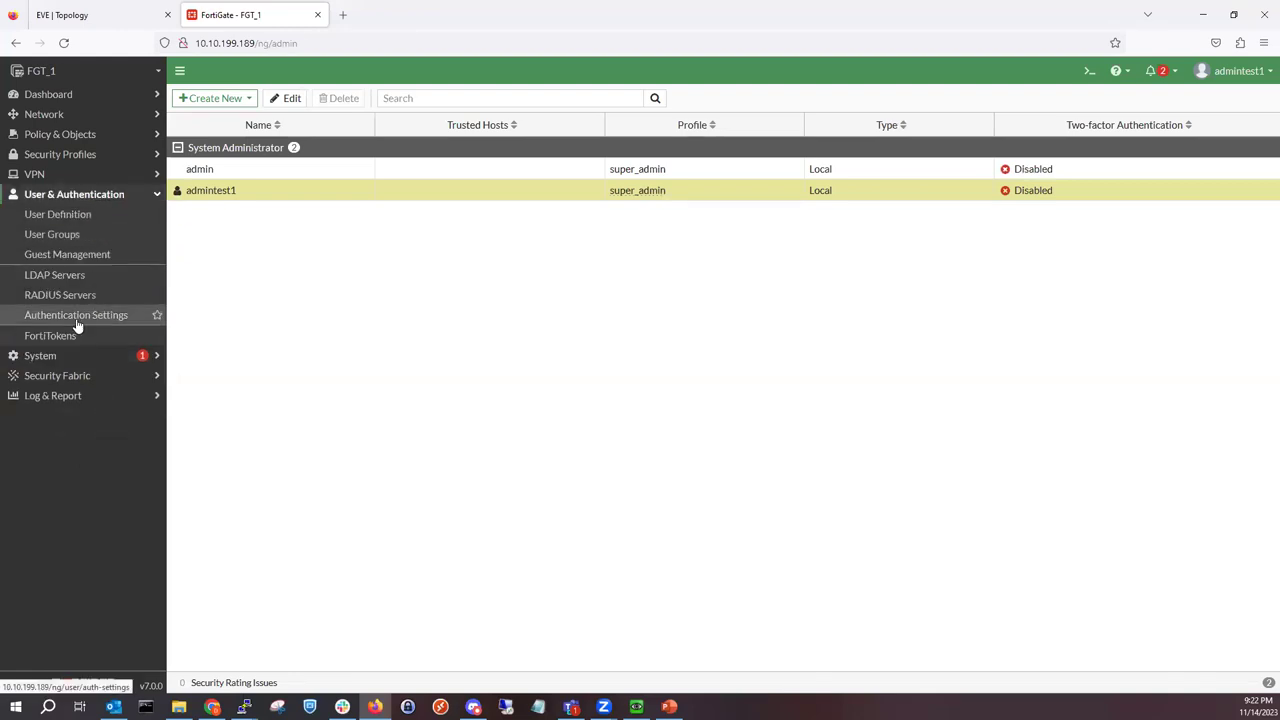
Step: Create a new LDAP server named Hyrule.net
click(92, 279)
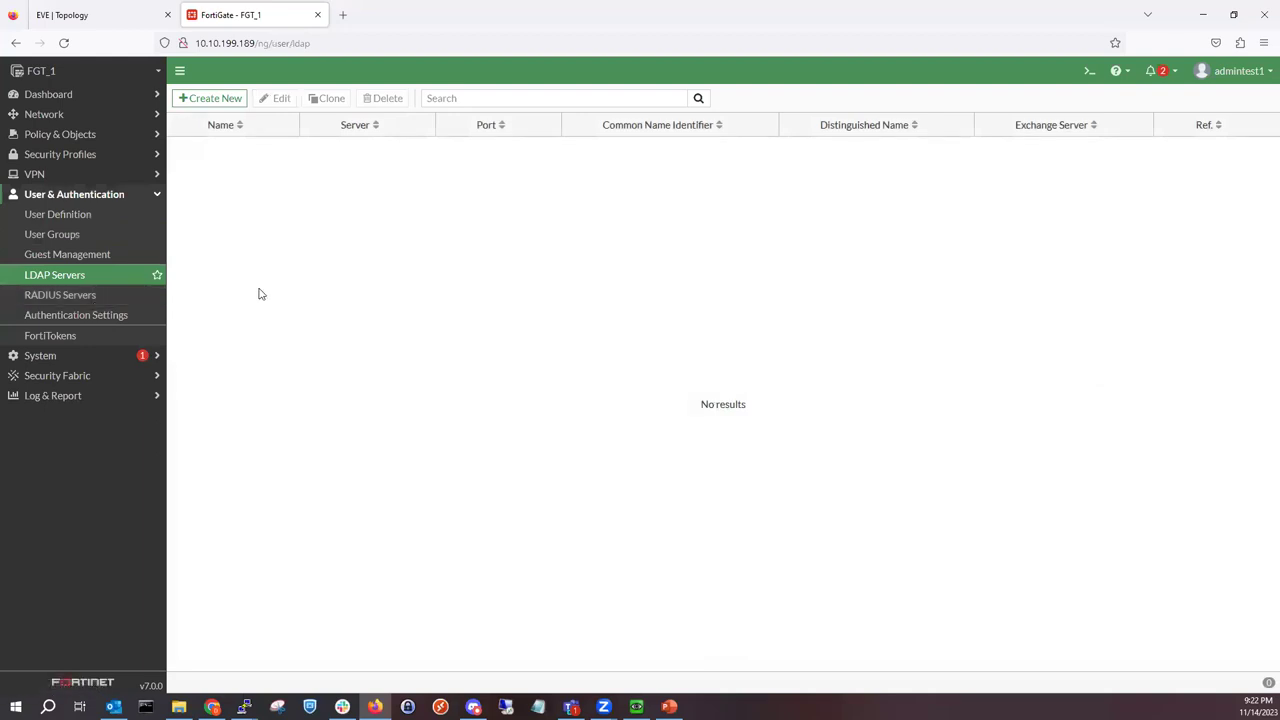
click(236, 104)
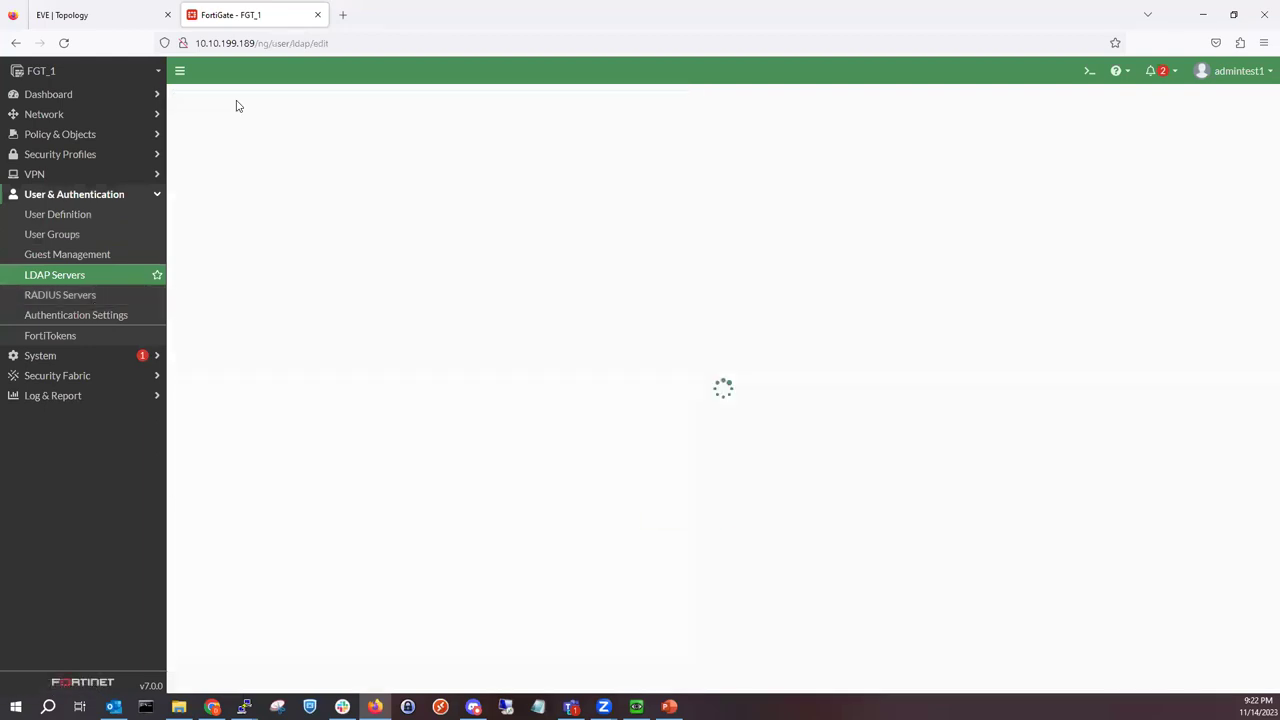
click(327, 125)
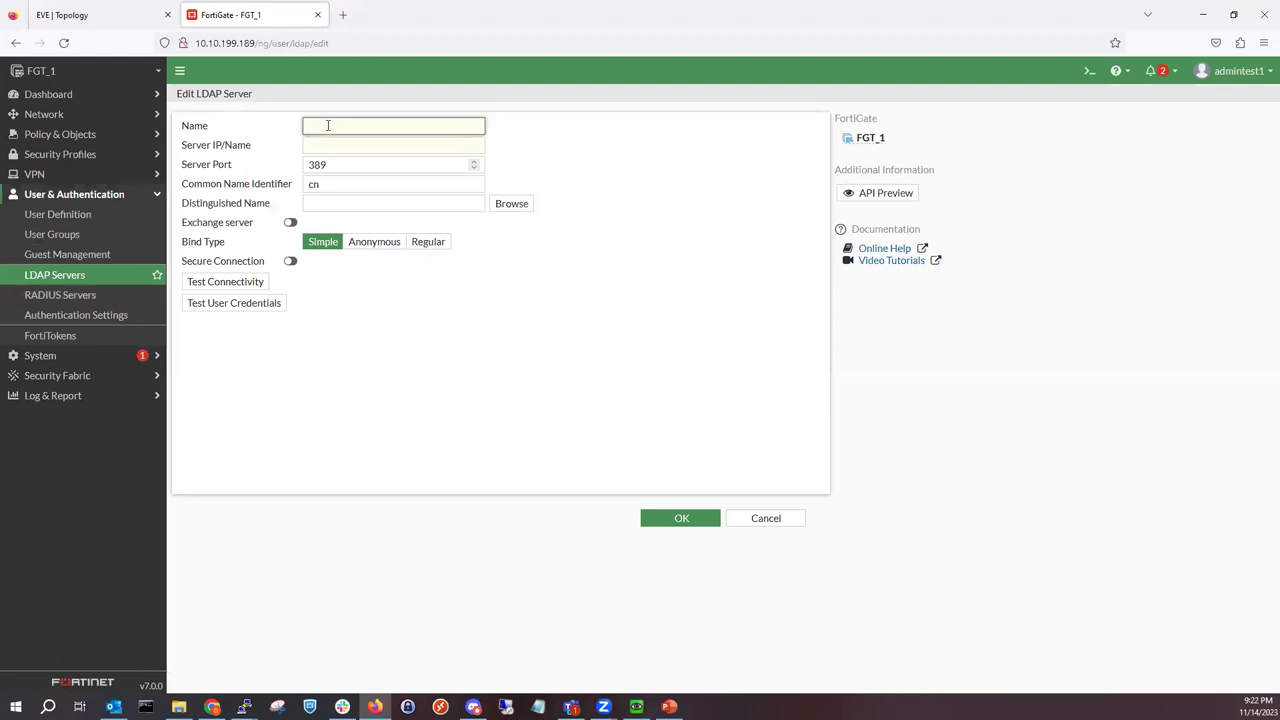
text(Hyrule.net)
click(372, 149)
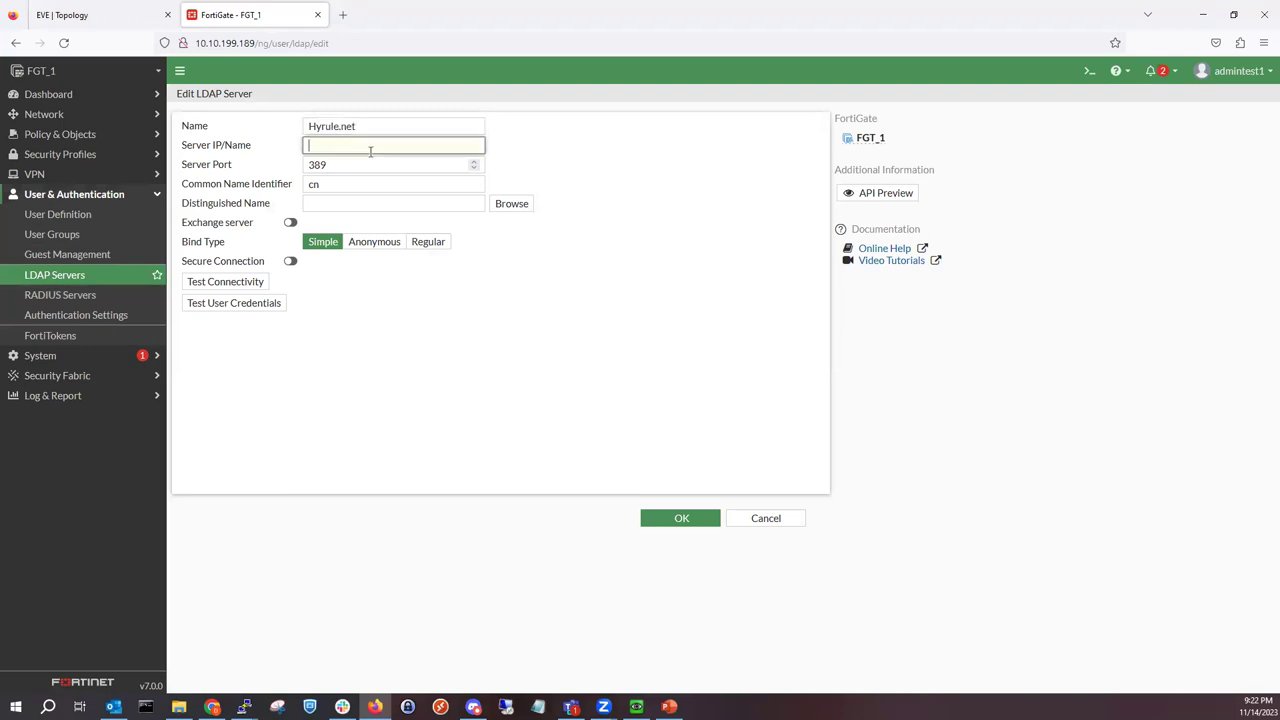
Step: Set server IP 172.16.1.25, keep port 389 and identifier cn, and choose Regular bind type
click(133, 18)
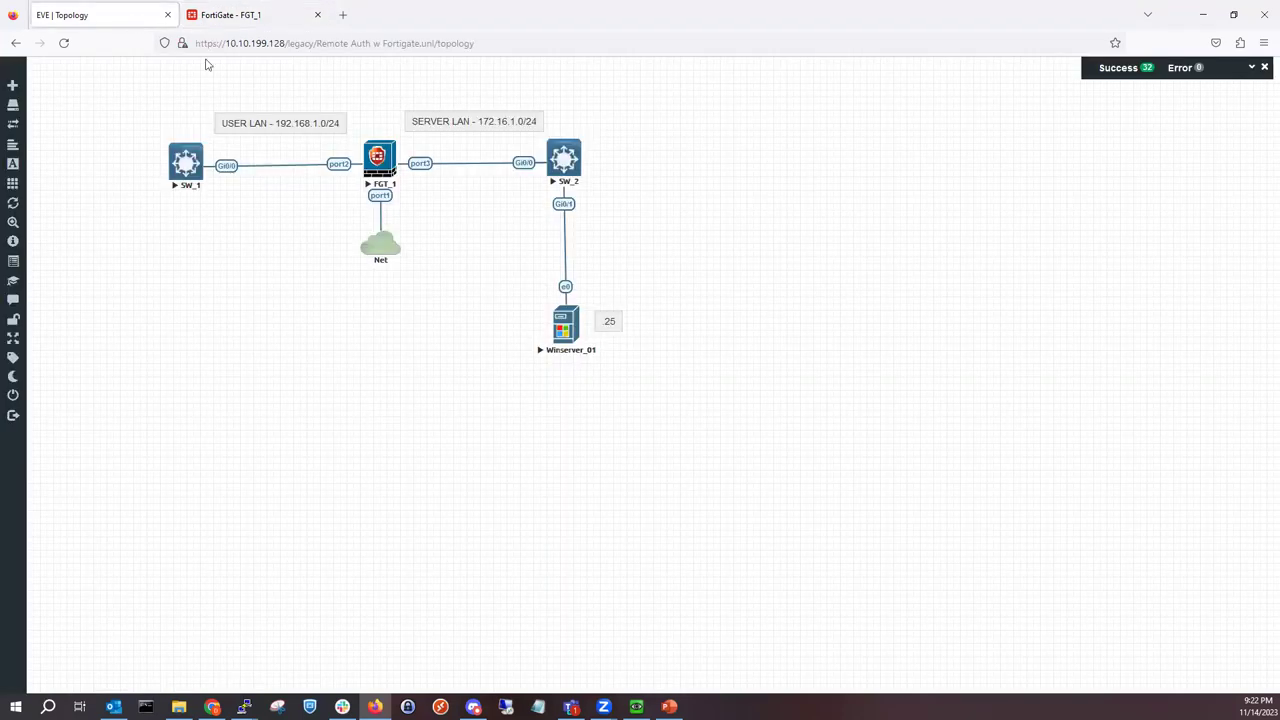
click(265, 22)
text(172)
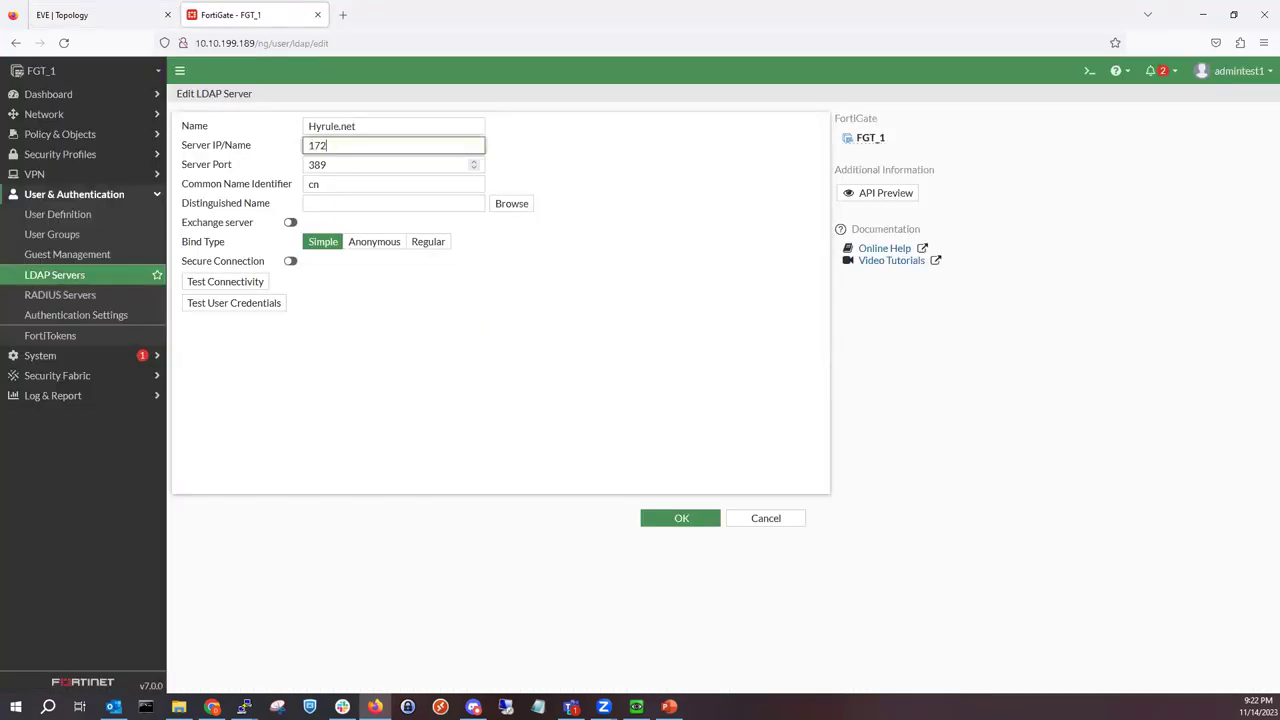
text(.16.1.25)
click(389, 166)
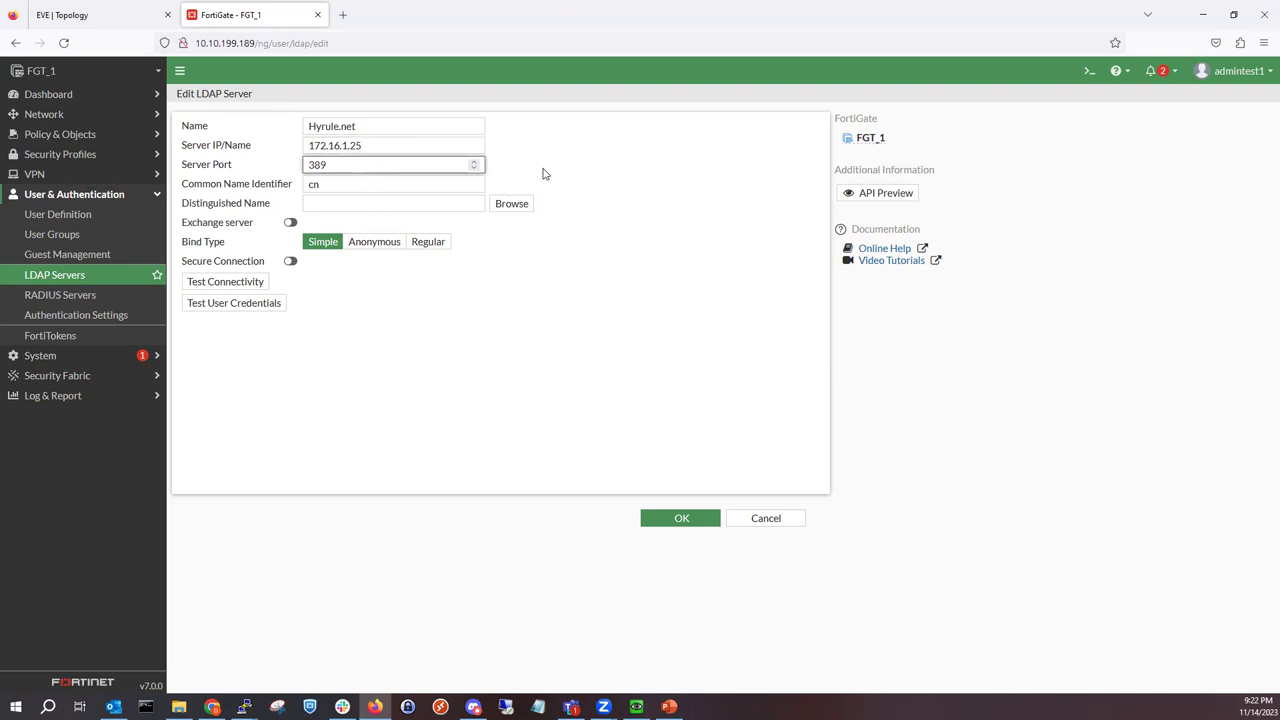
click(322, 188)
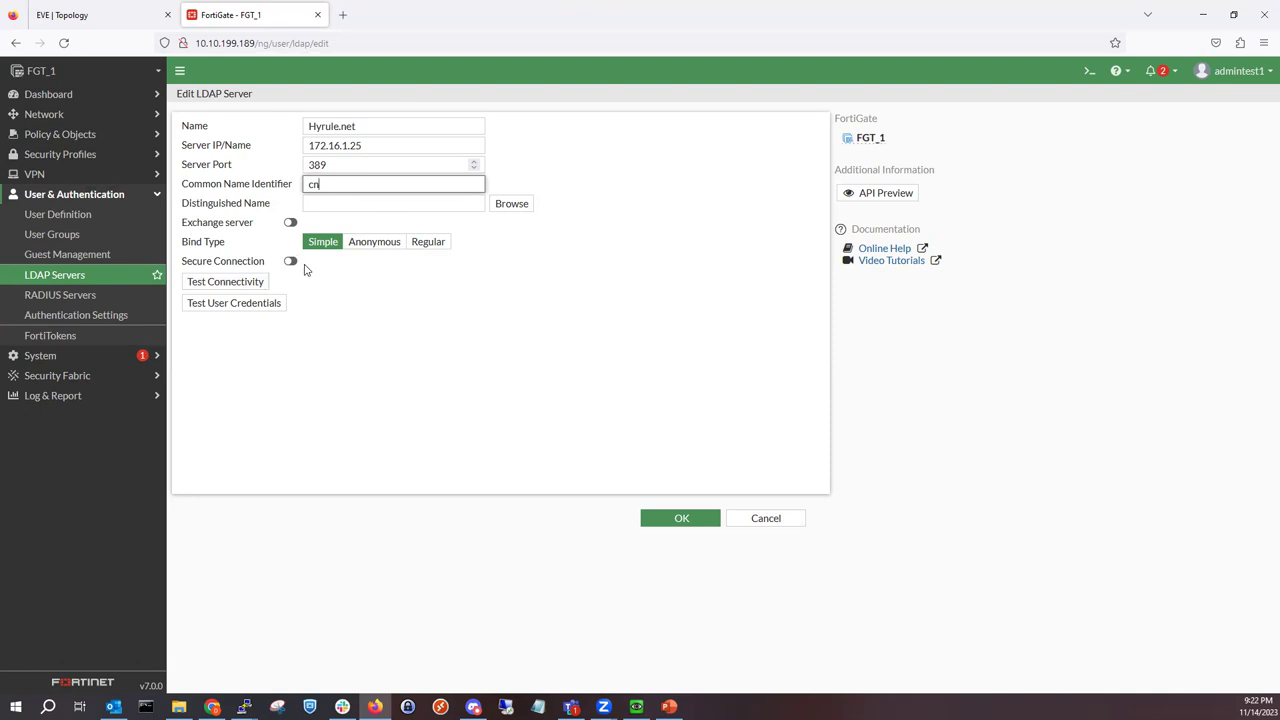
click(443, 243)
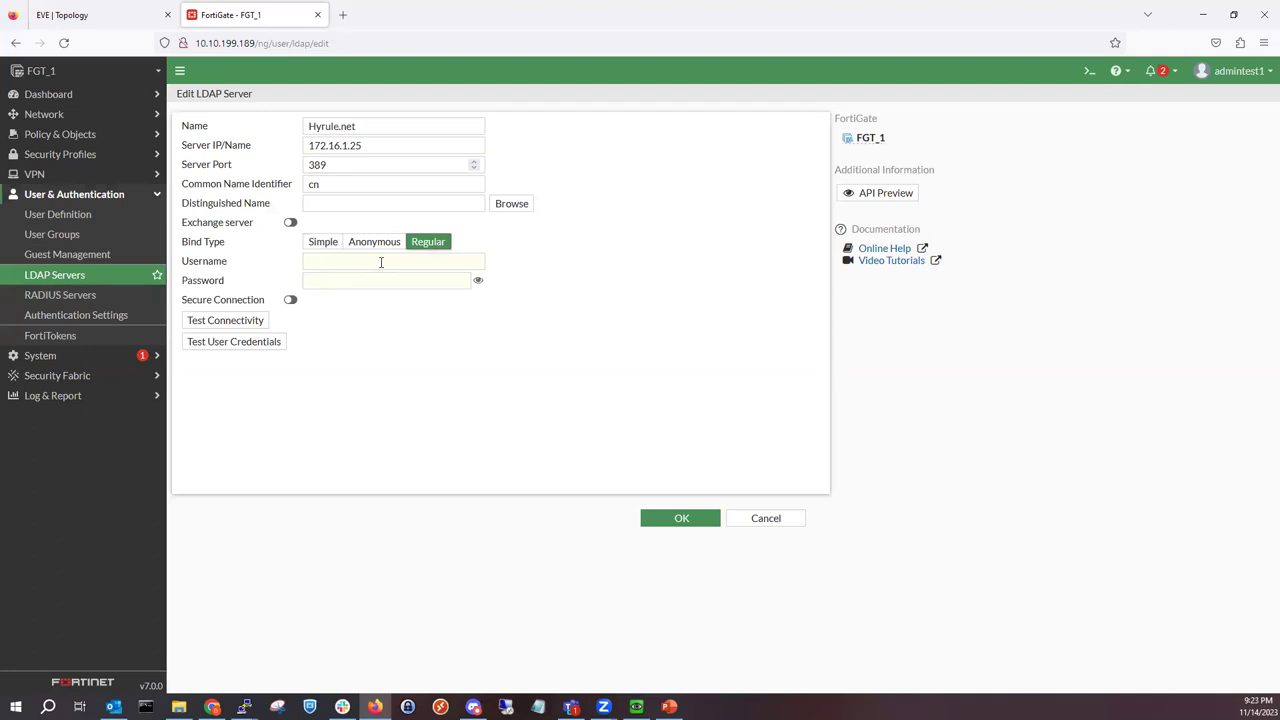
click(335, 247)
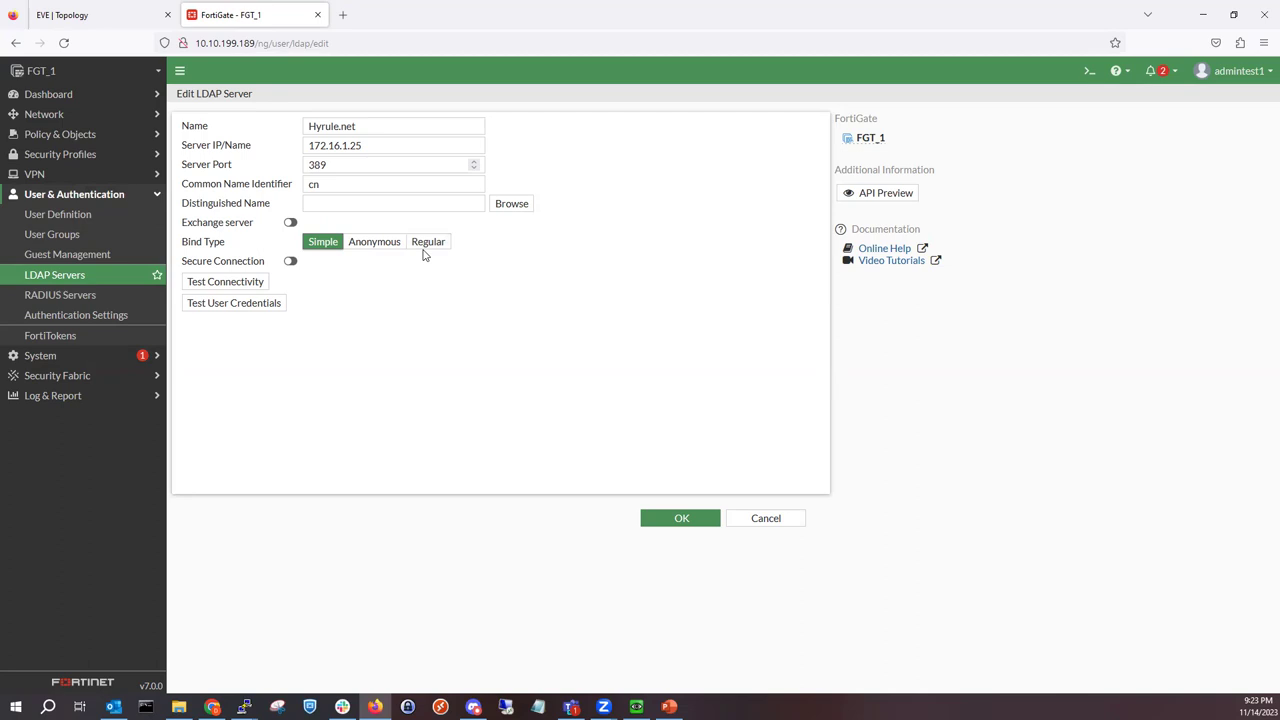
click(428, 246)
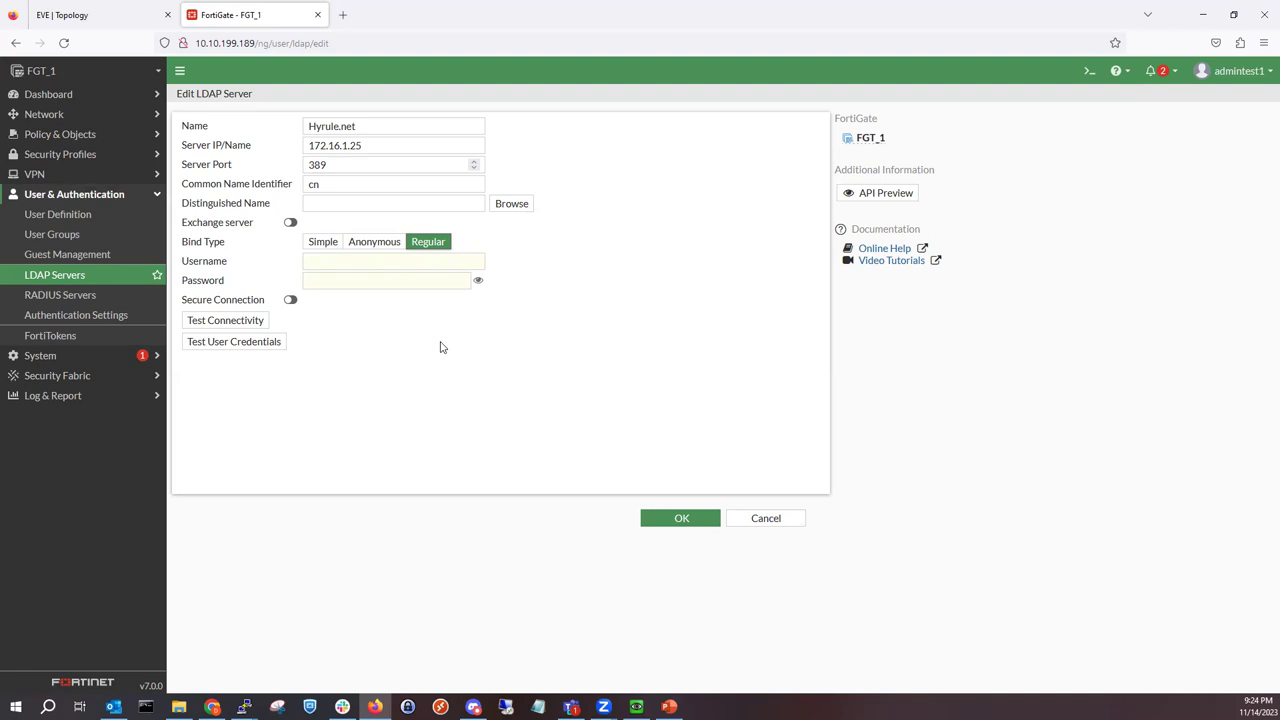
Step: Launch Active Directory Users and Computers and open the context menu in Managed Service Accounts
click(636, 707)
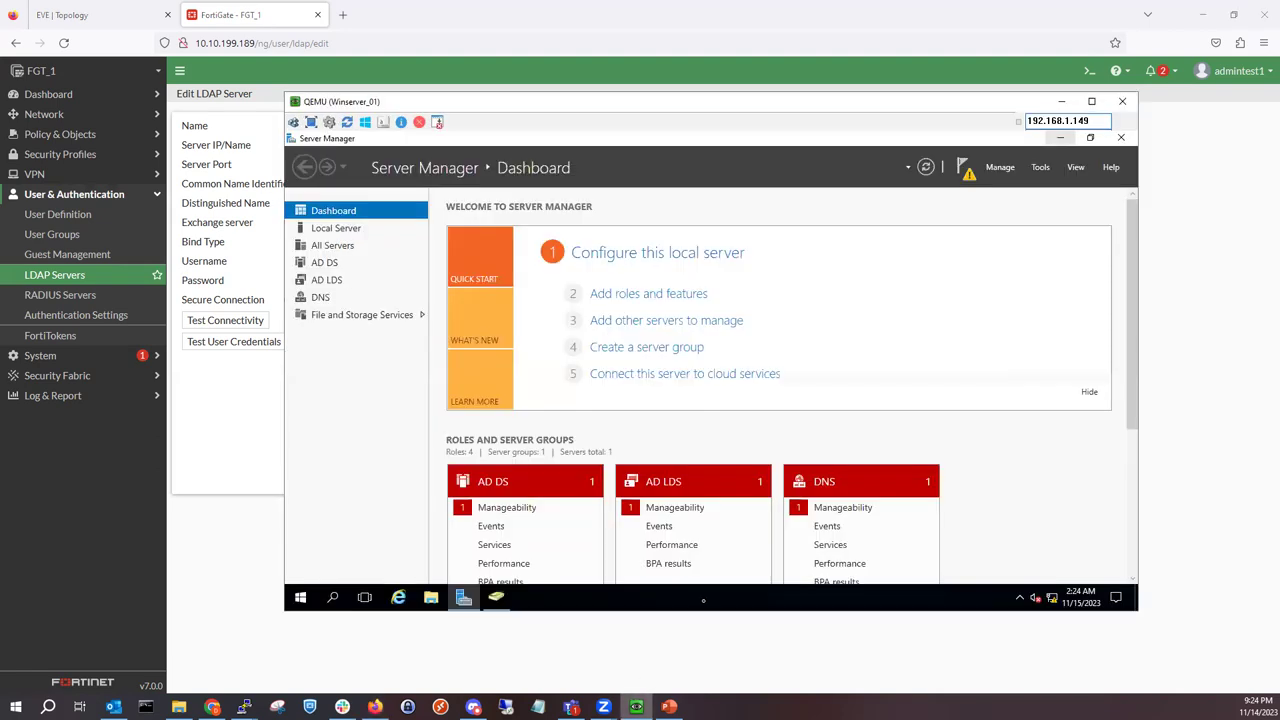
click(1040, 168)
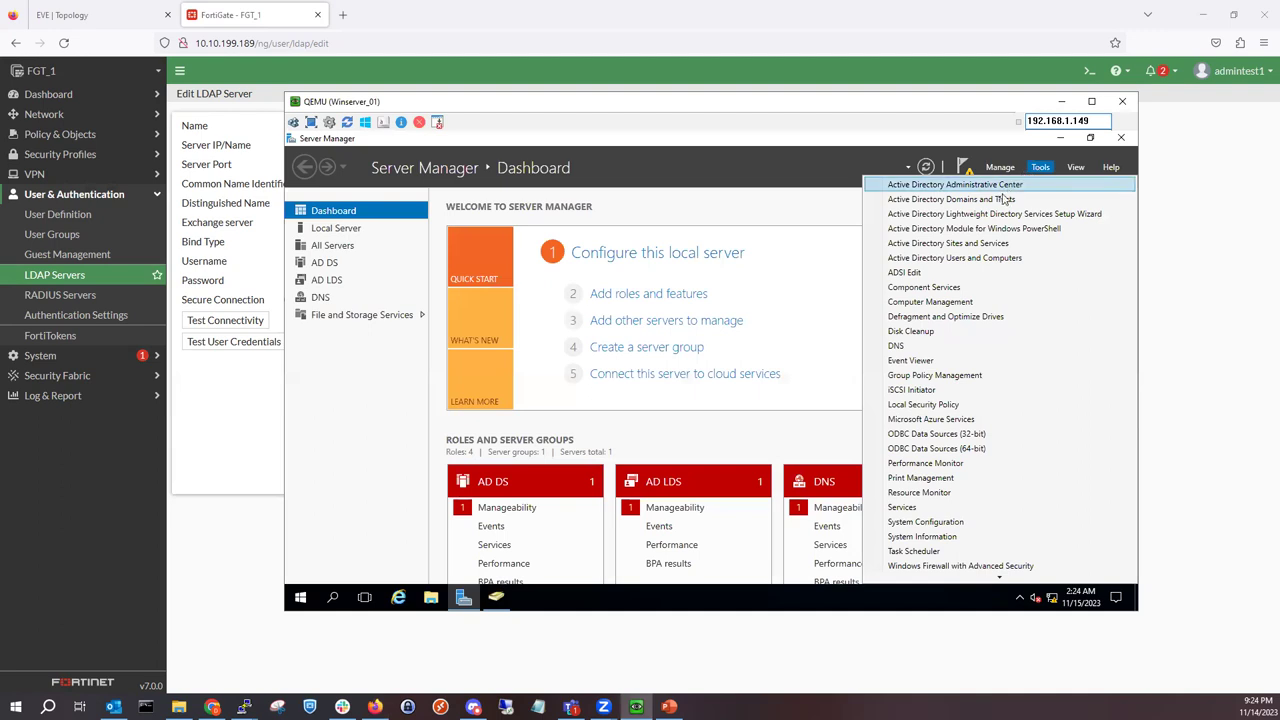
click(985, 260)
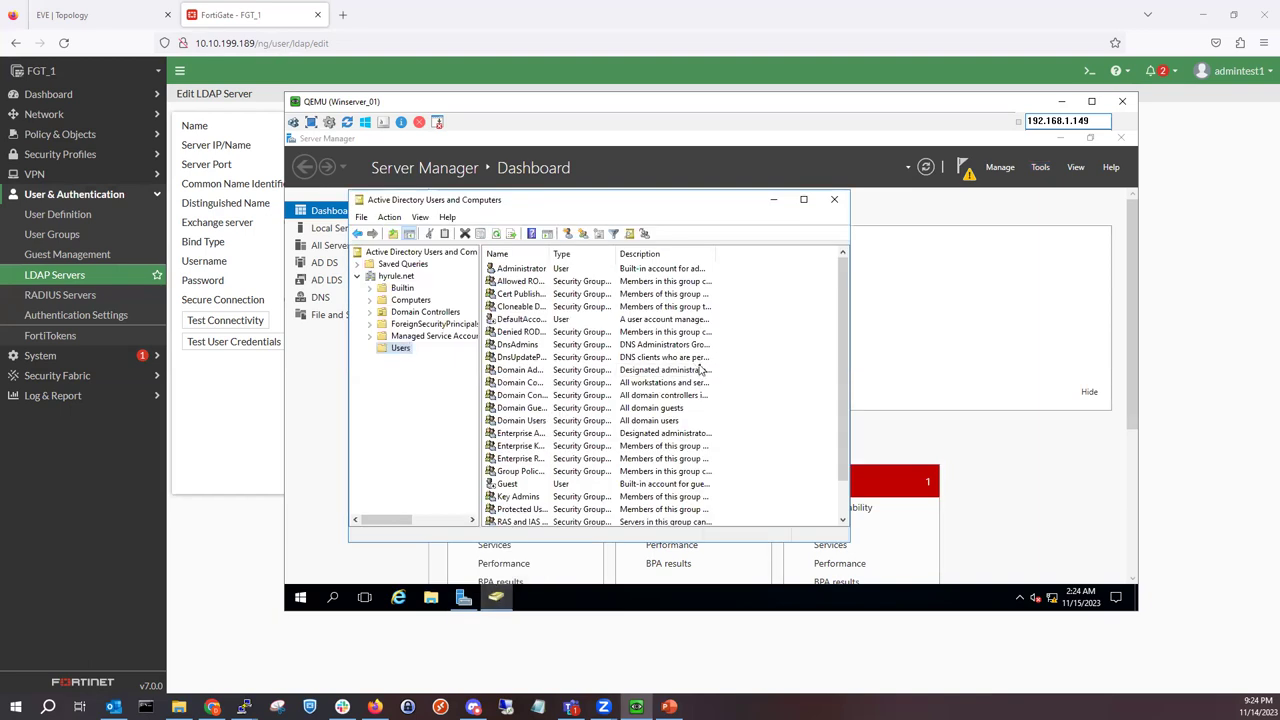
click(451, 340)
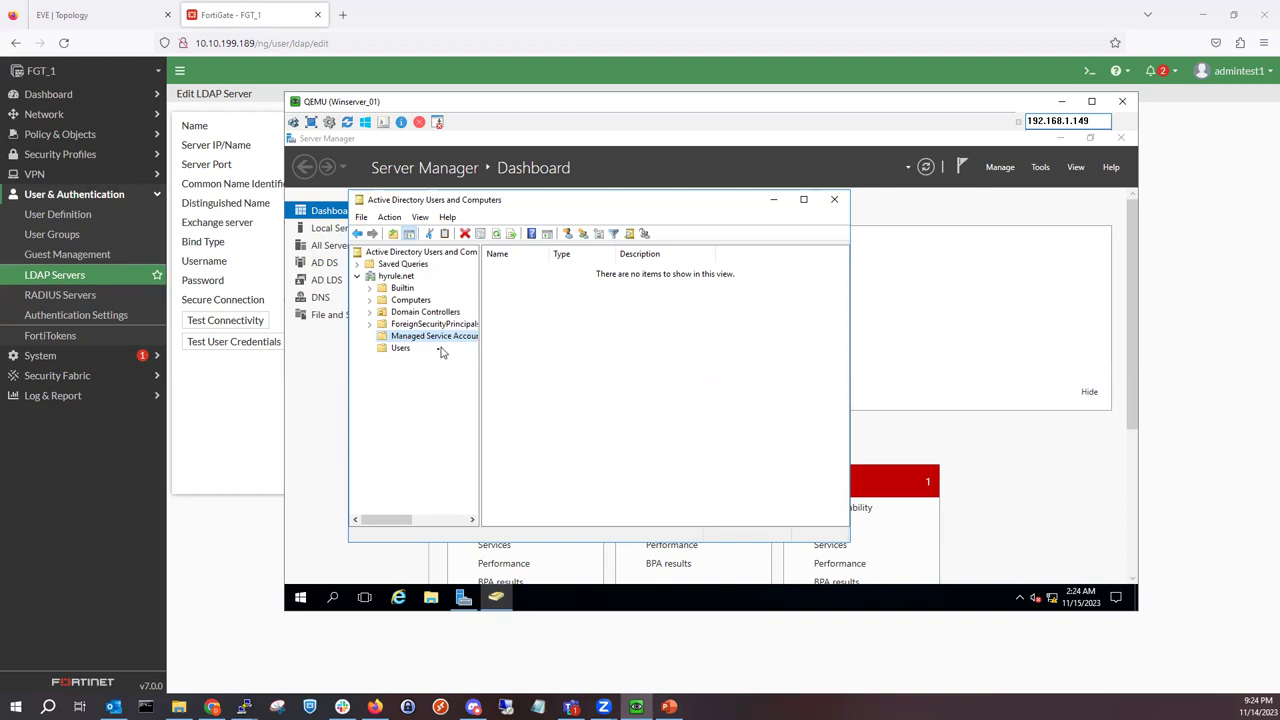
click(408, 348)
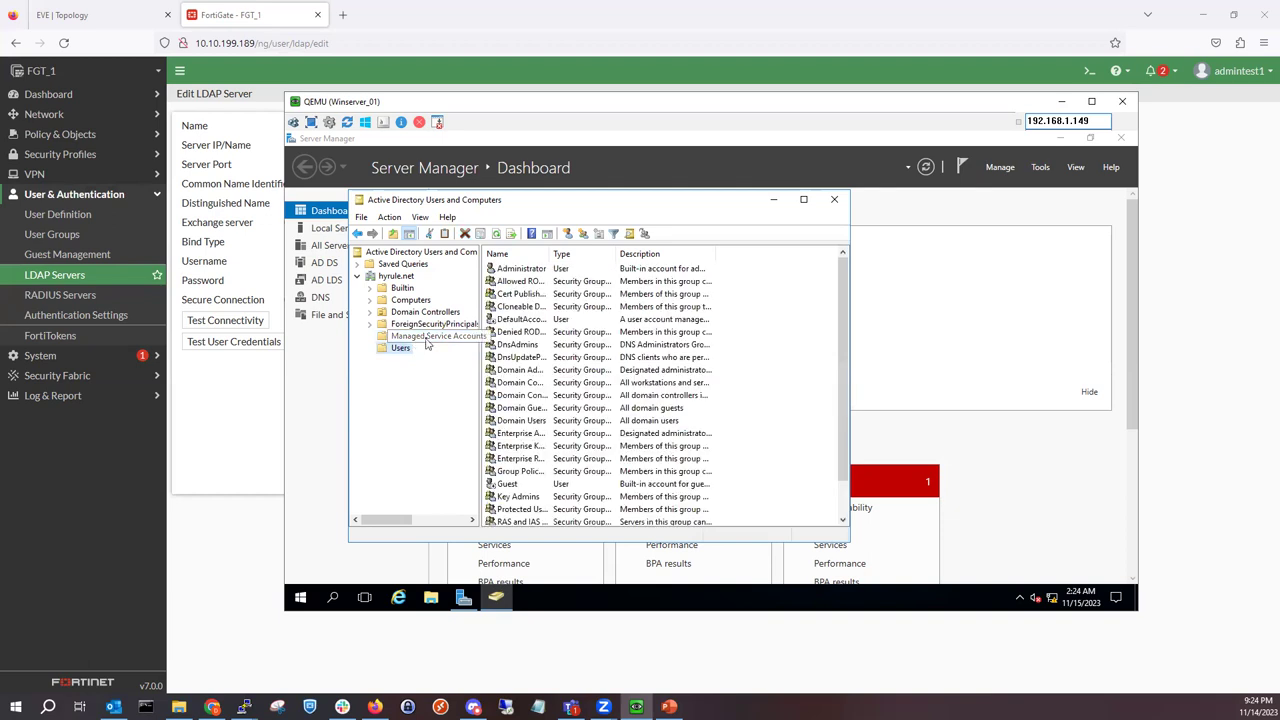
click(428, 341)
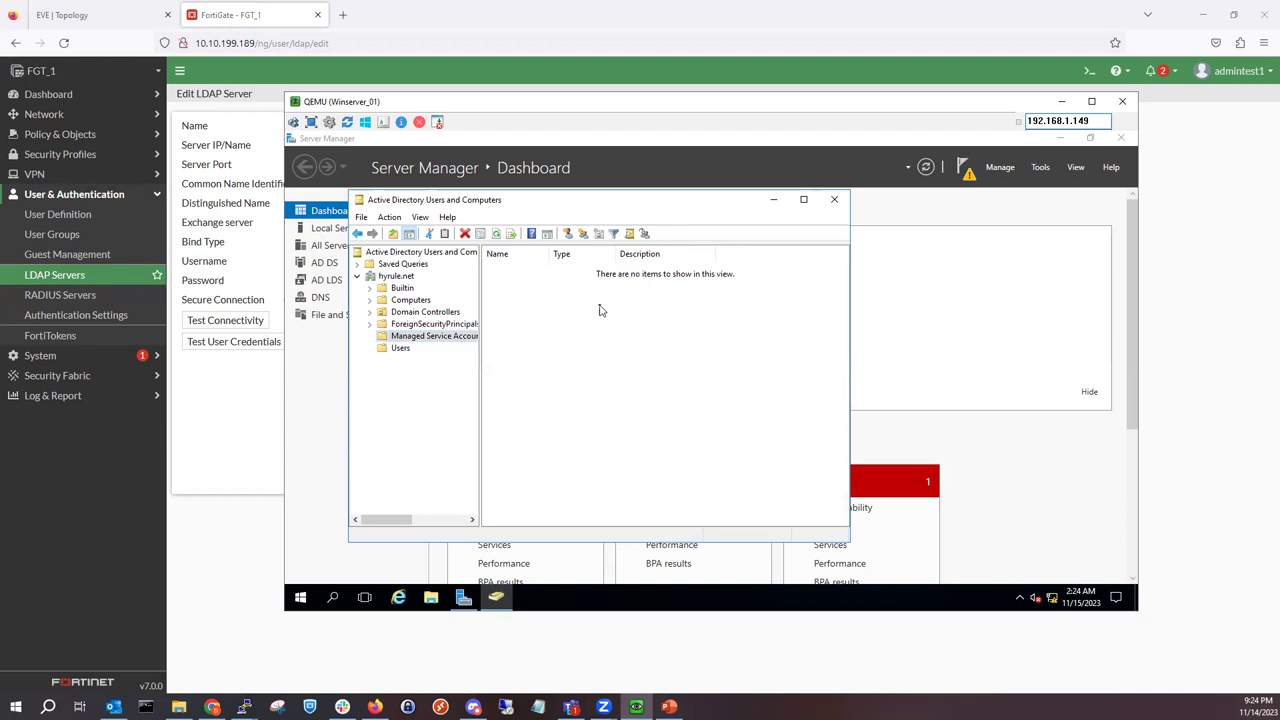
right_click(600, 307)
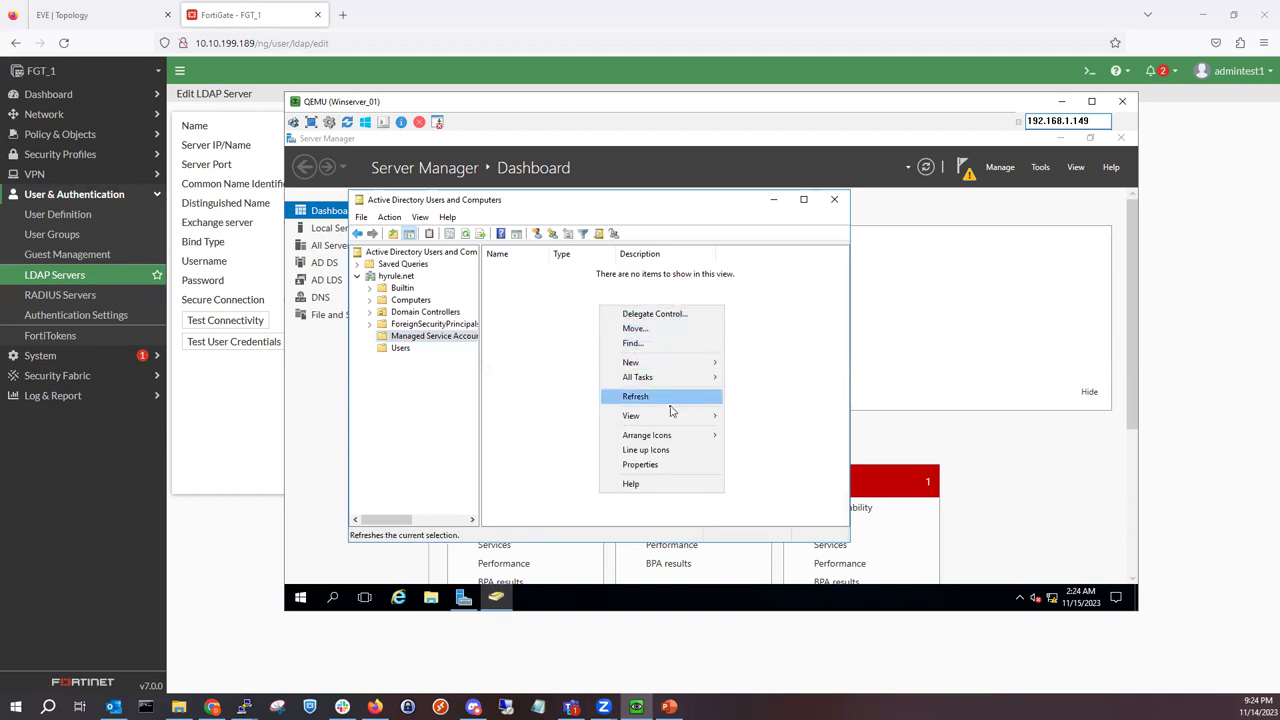
Step: Start a new user in Managed Service Accounts with first name and logon name fortinet
mouse_move(679, 364)
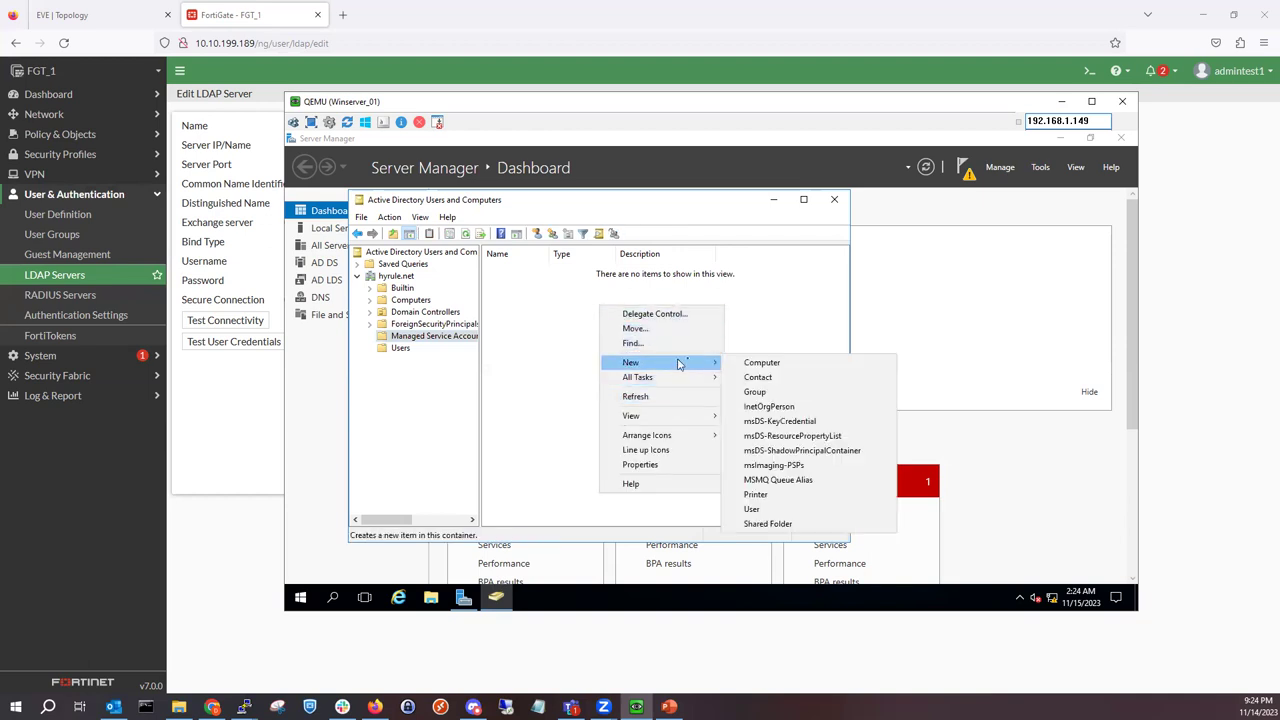
click(770, 509)
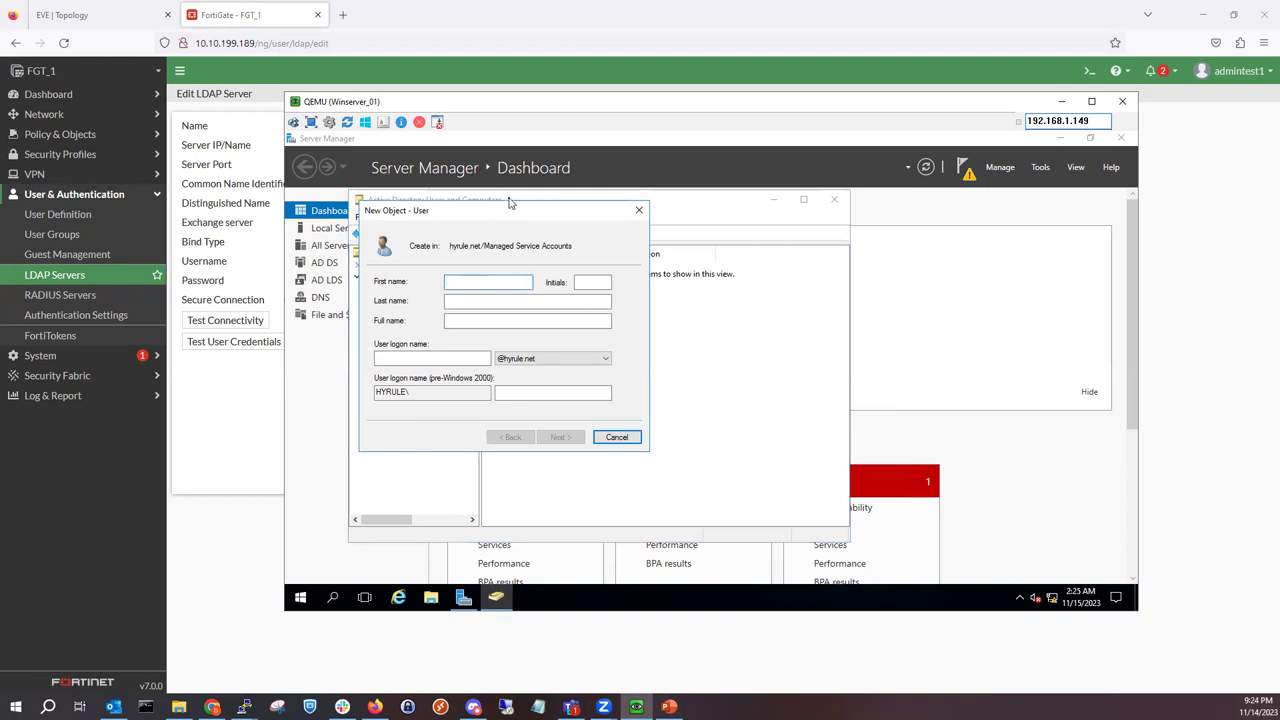
drag(514, 208, 676, 233)
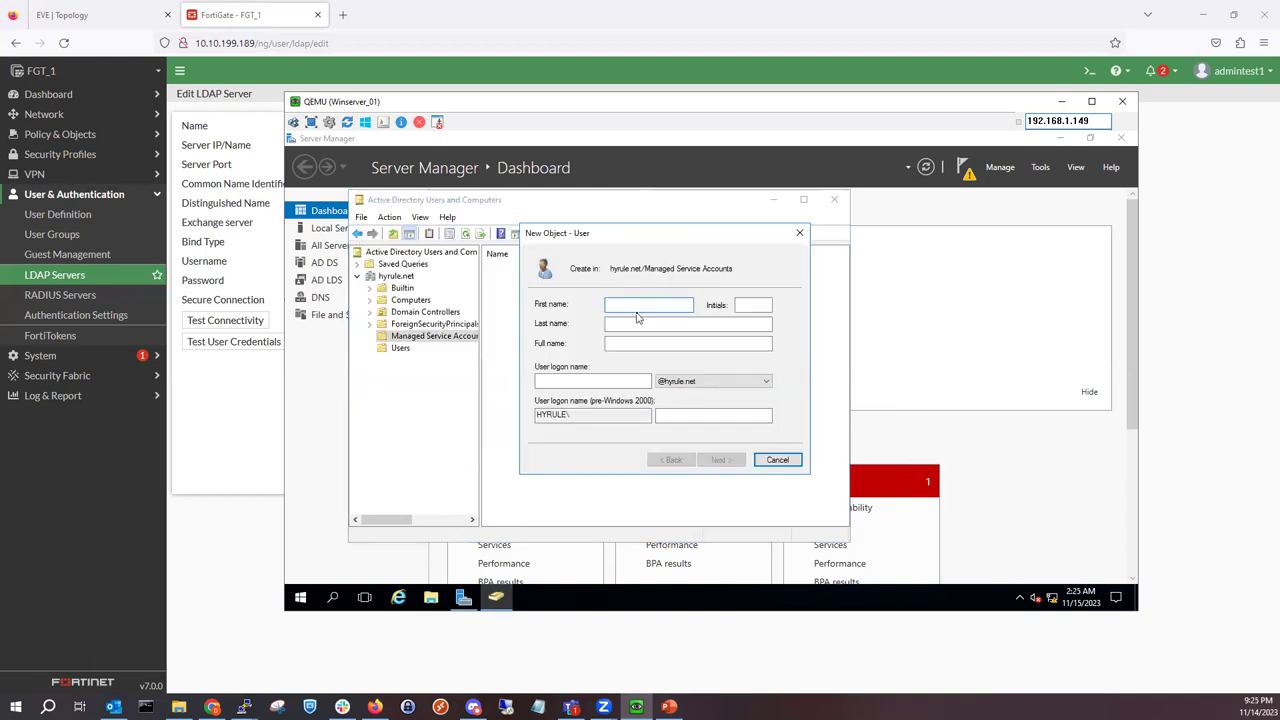
text(fortinet)
click(584, 382)
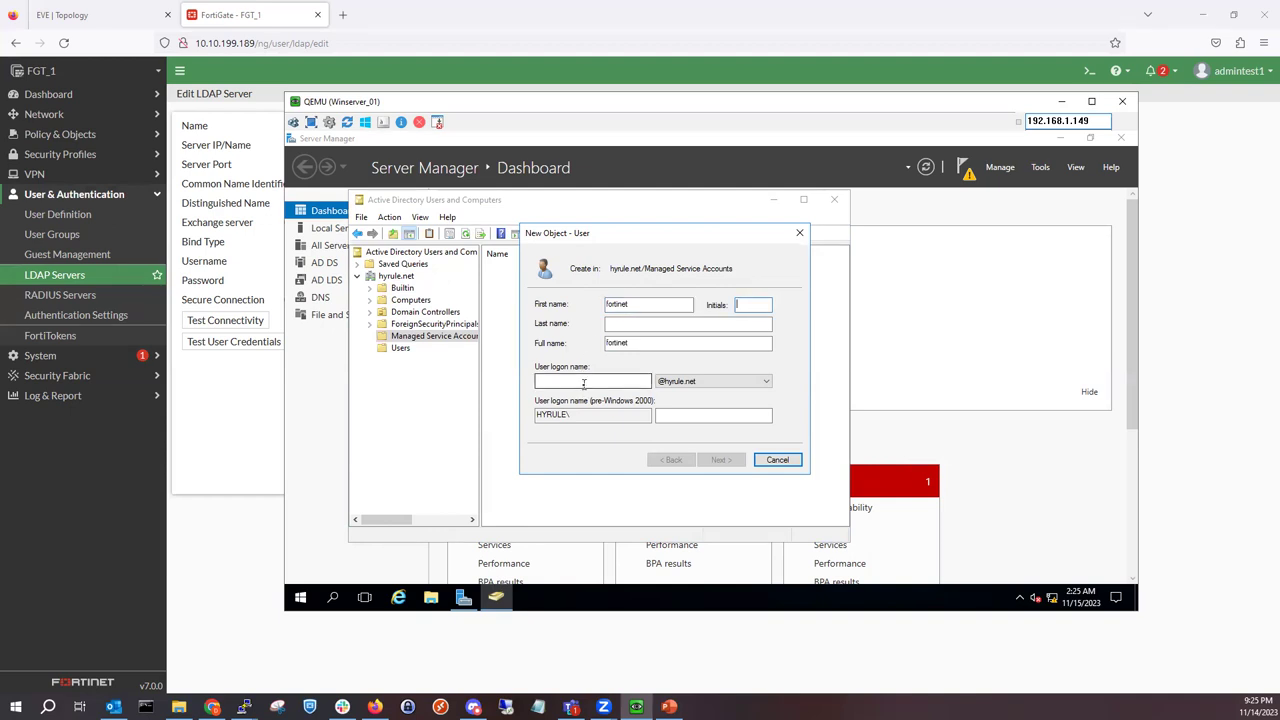
text(fortinet)
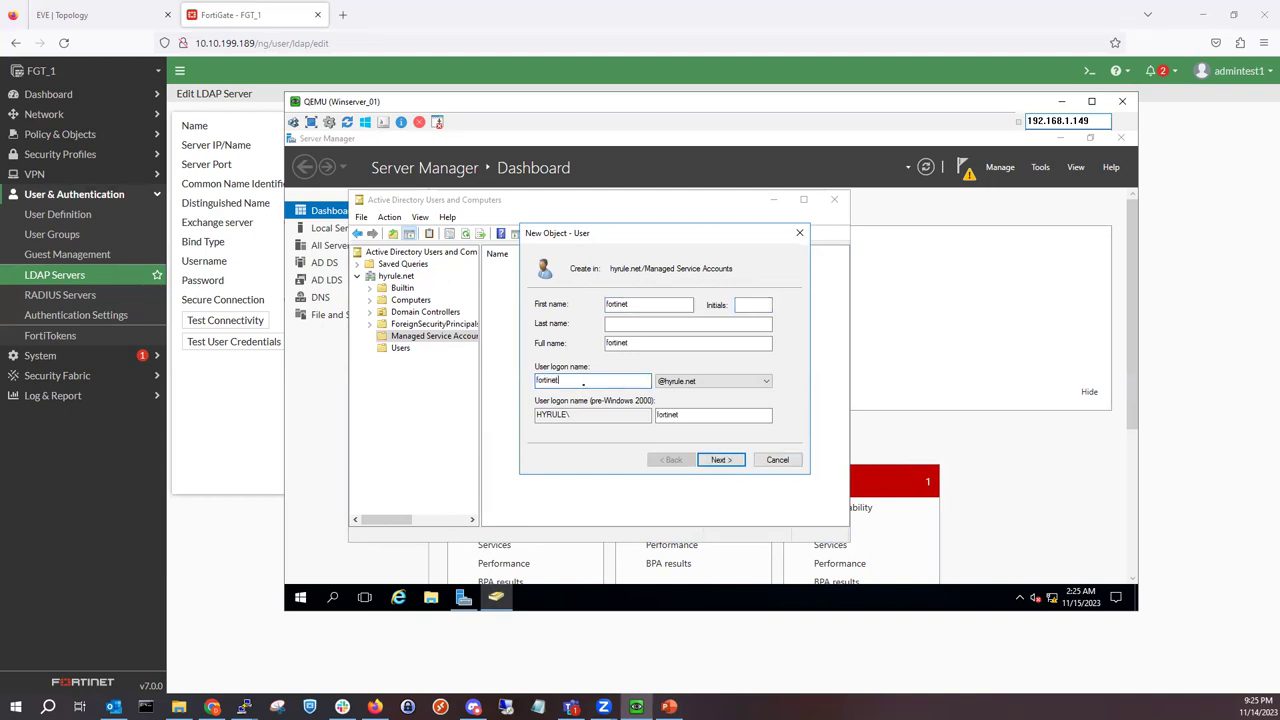
Step: Give fortinet a password not requiring change at next logon, finish, and view its Account tab
click(710, 461)
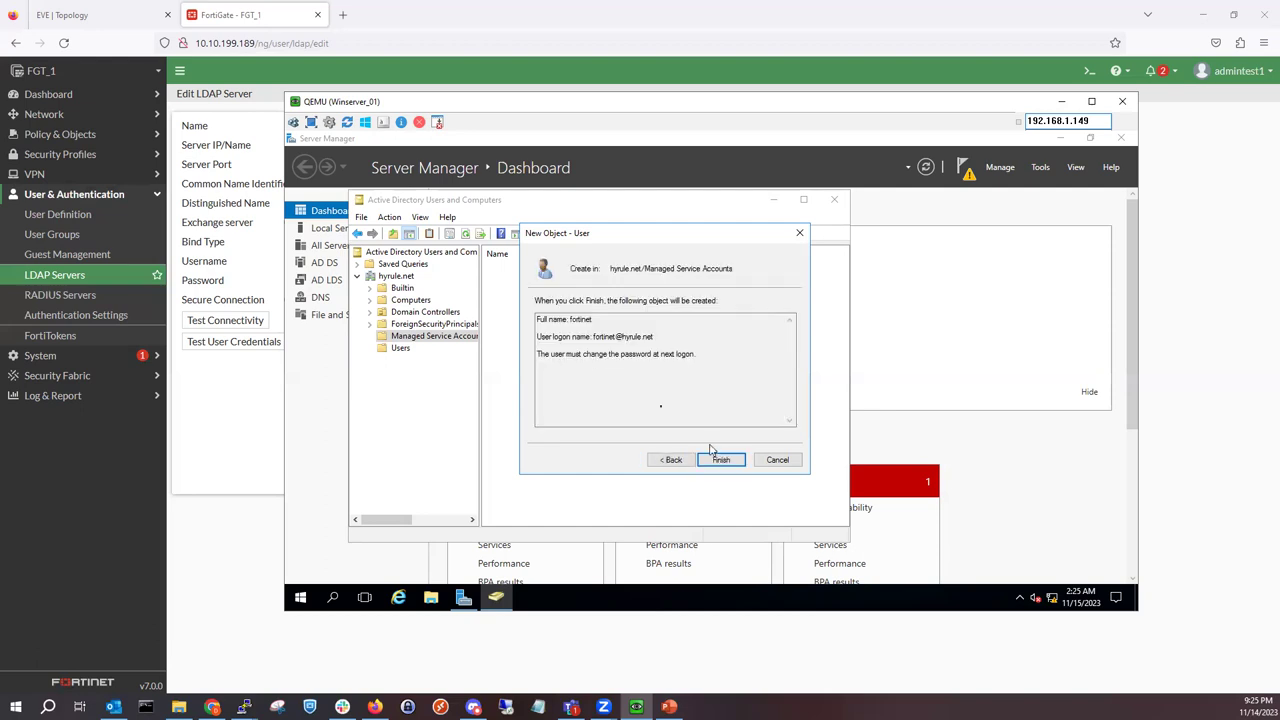
click(730, 464)
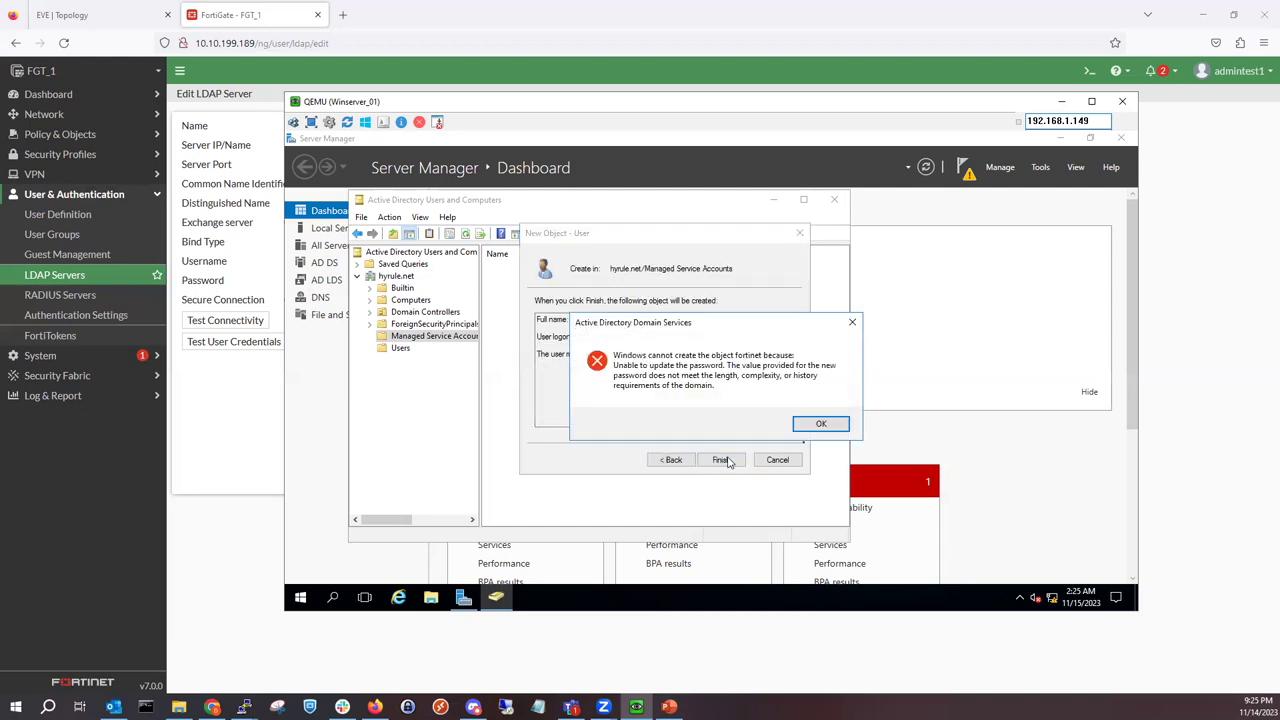
click(818, 426)
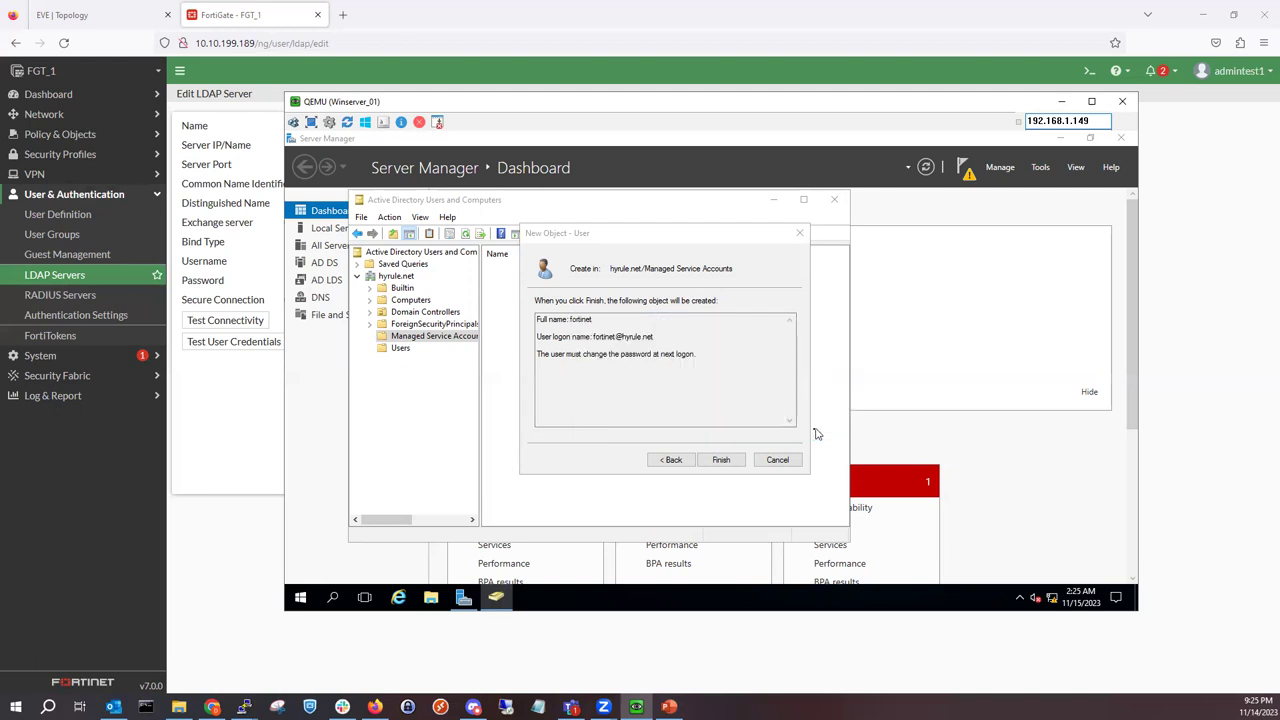
click(686, 462)
click(628, 350)
click(657, 304)
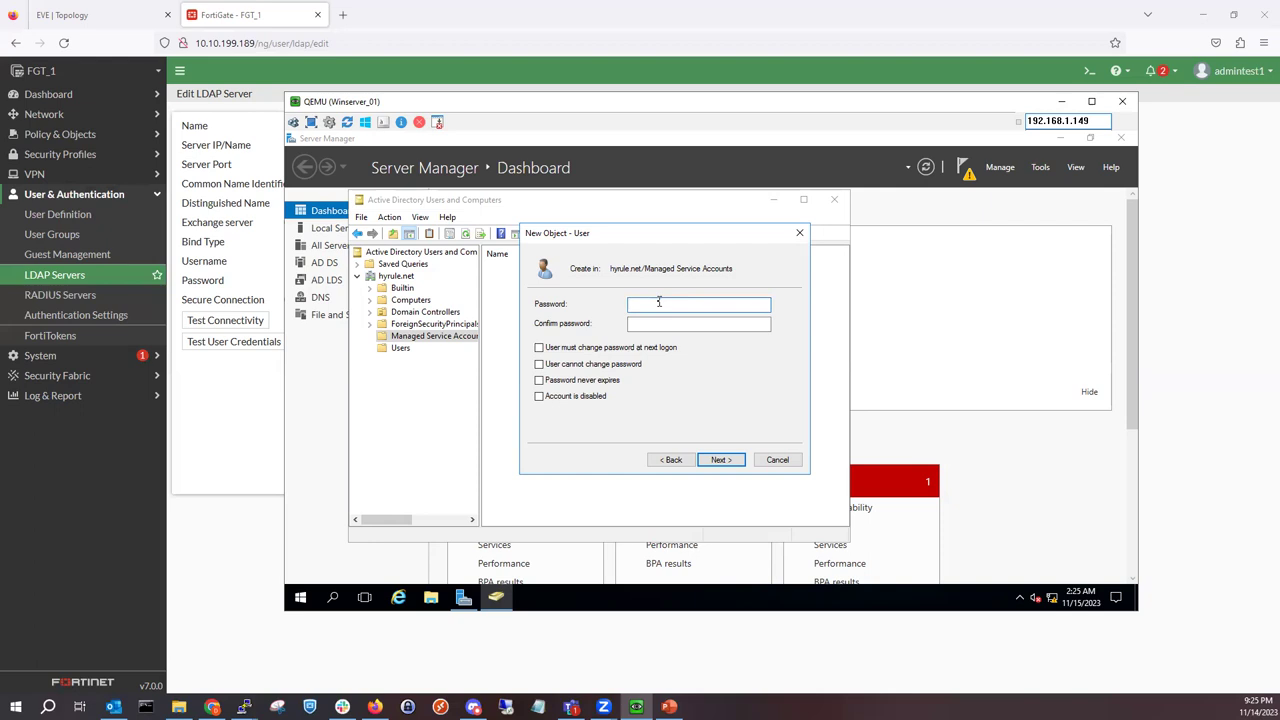
text(Password1)
key(Tab)
text(Password1)
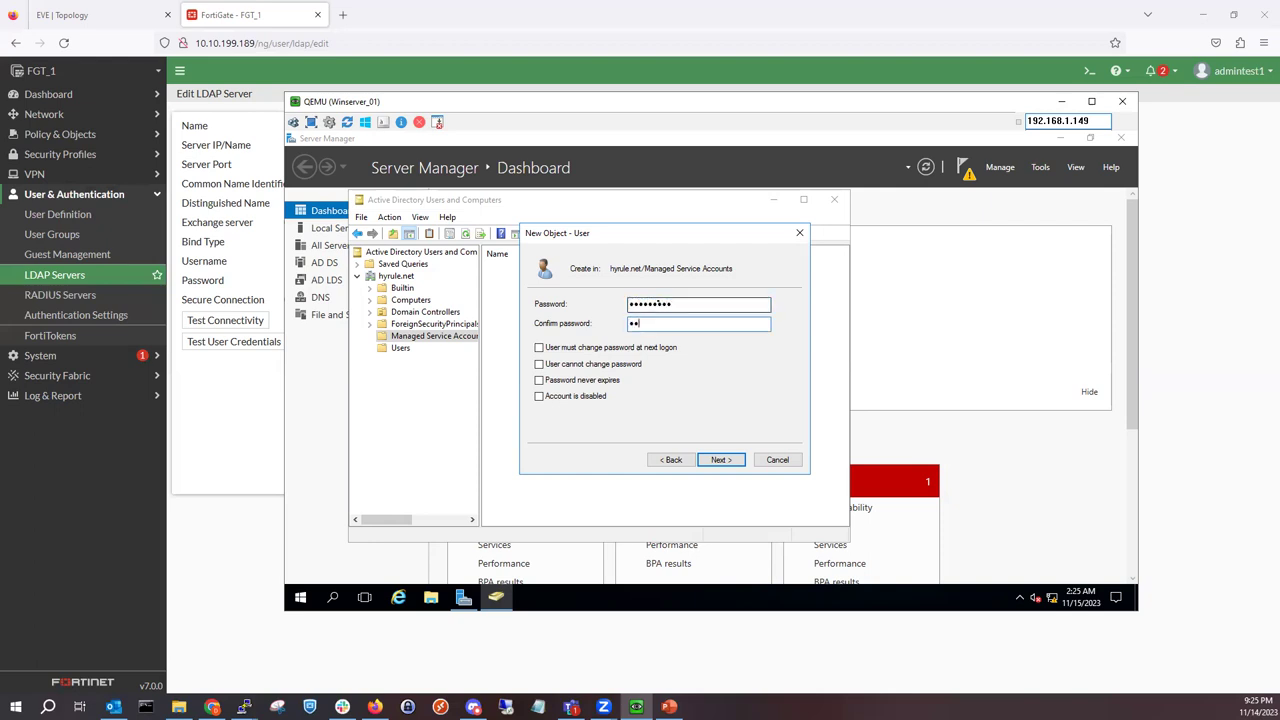
text(1)
click(710, 459)
click(710, 459)
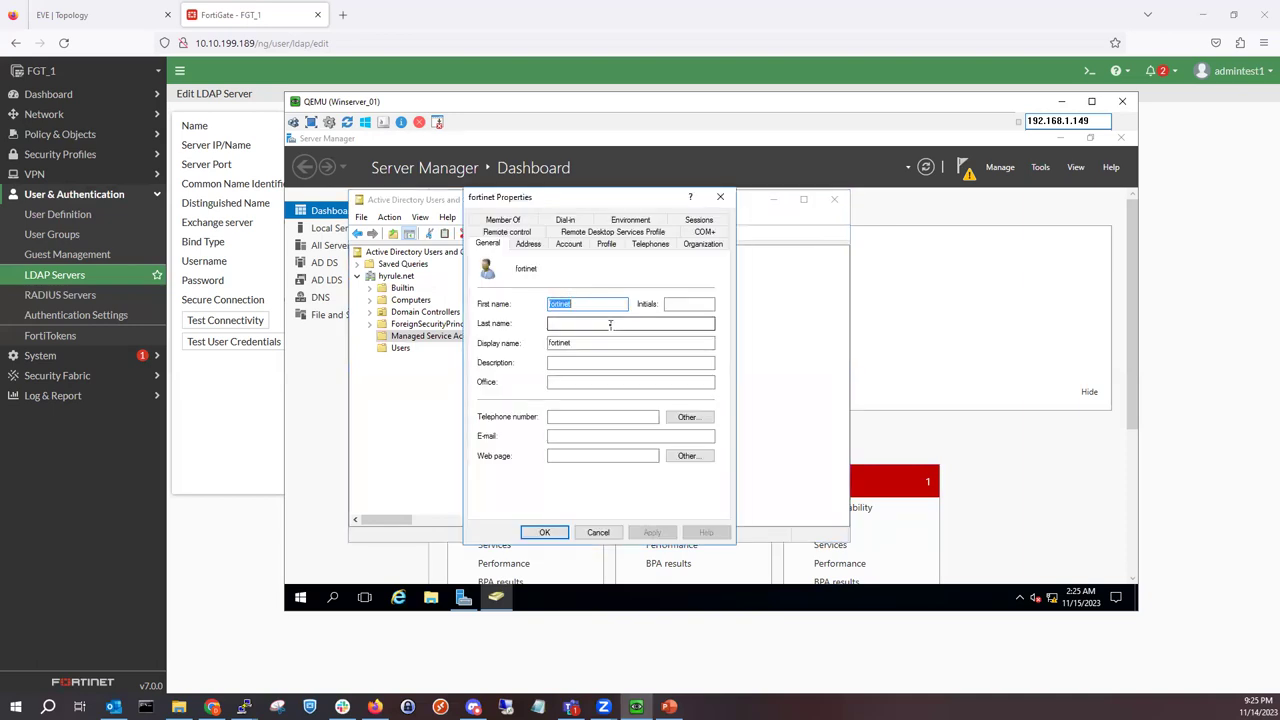
click(568, 244)
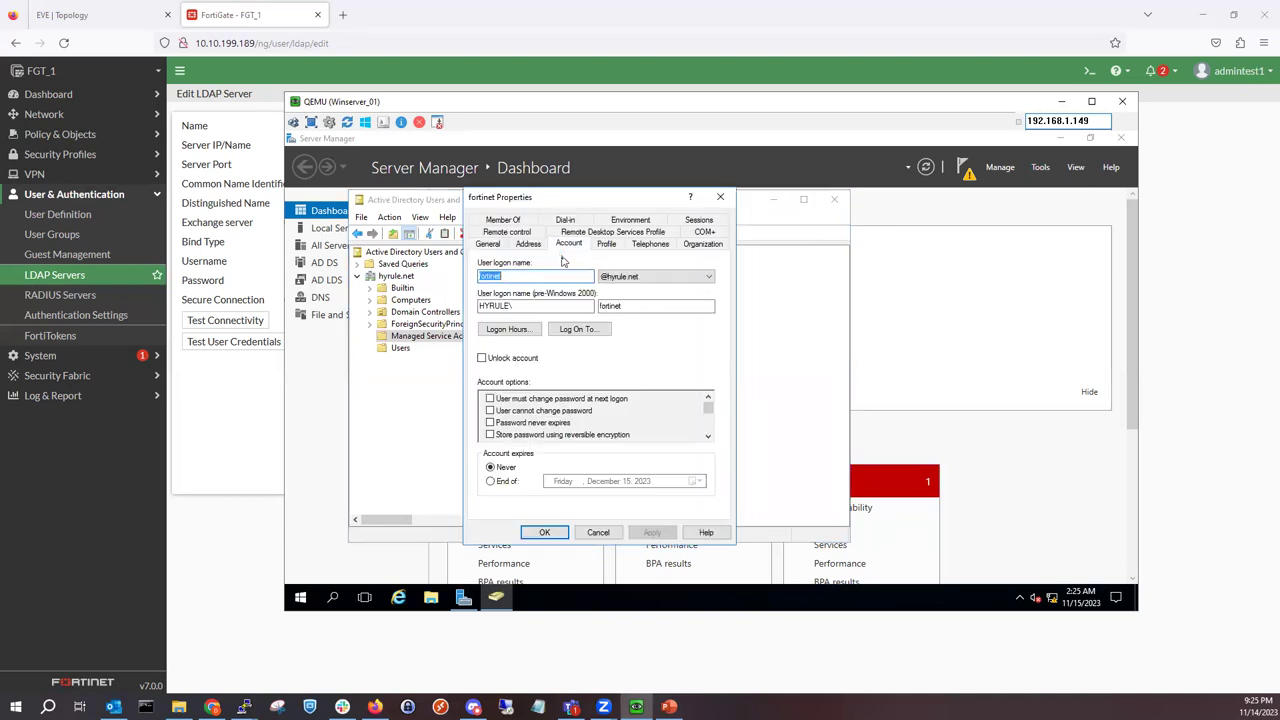
click(511, 278)
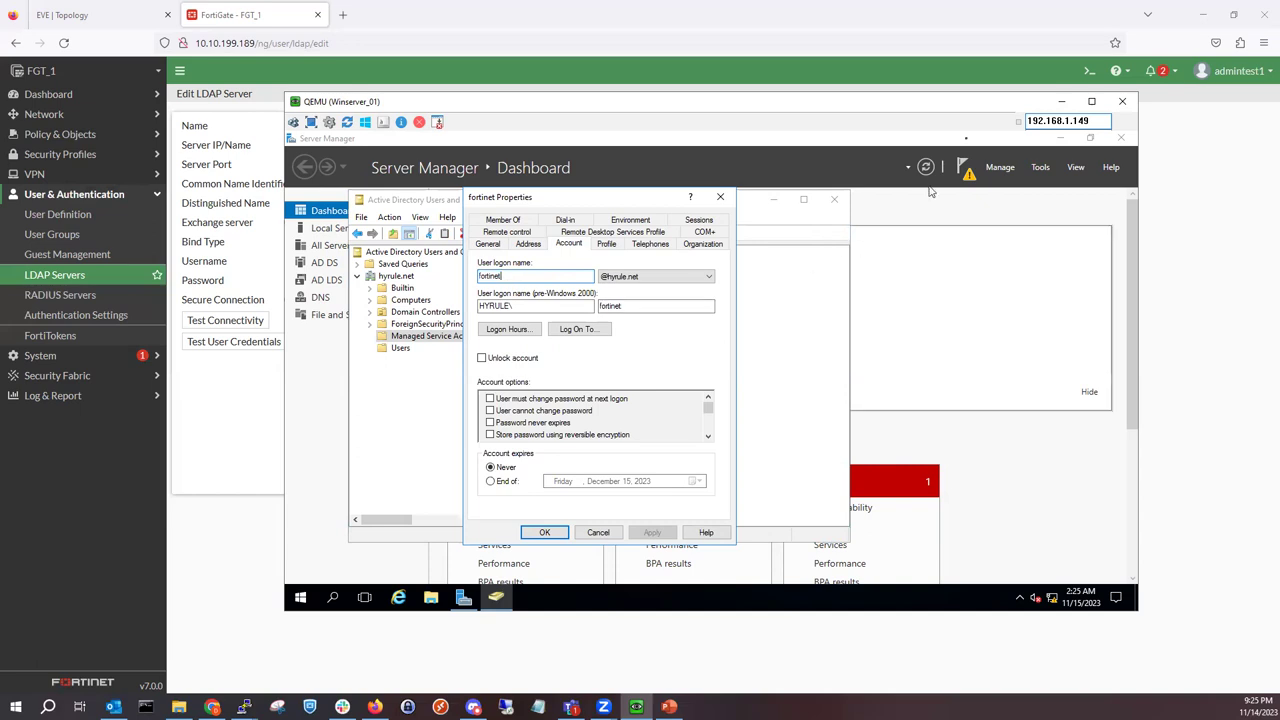
Step: Enter fortinet as the Hyrule.net bind username and fill in its bind password
click(1061, 102)
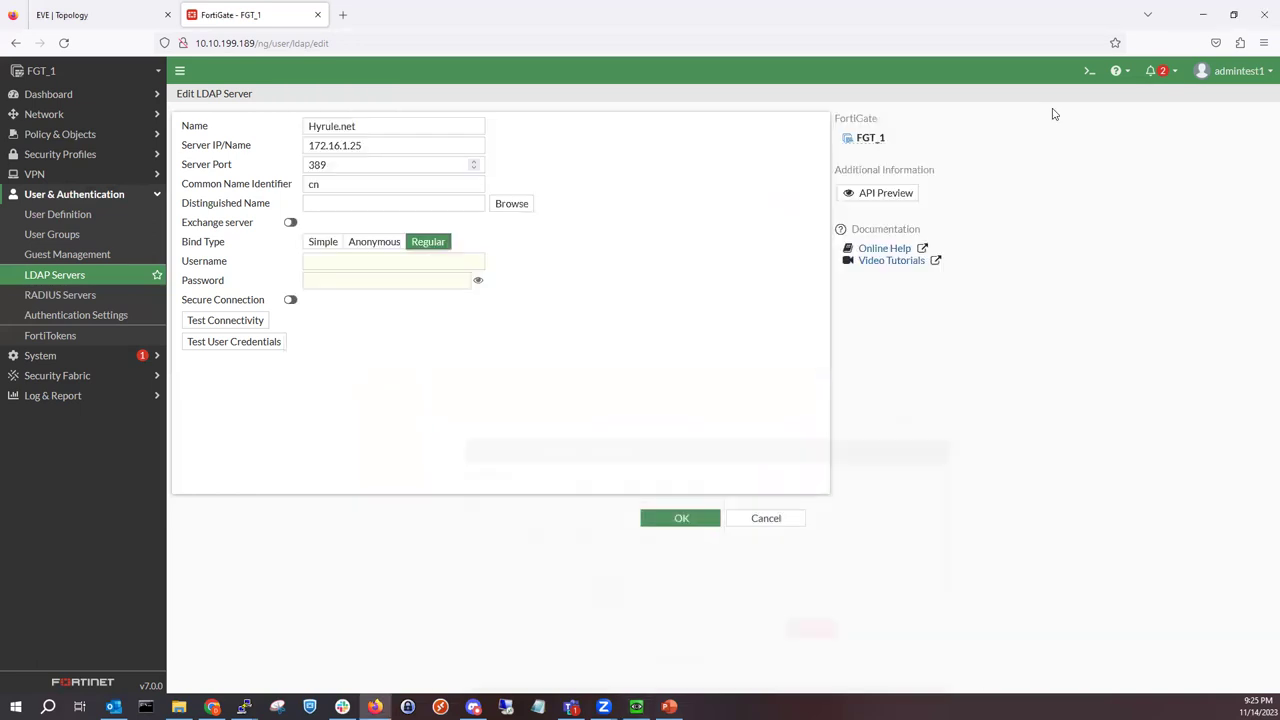
click(342, 263)
text(fortinet)
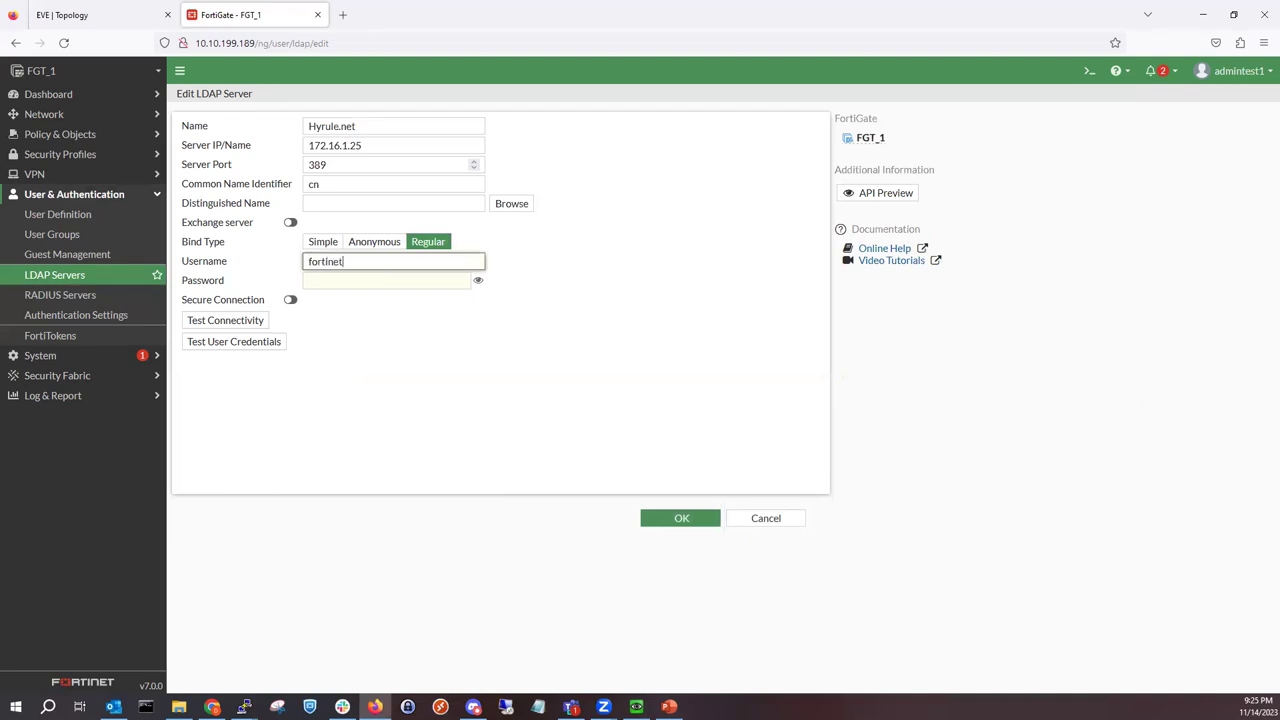
key(Tab)
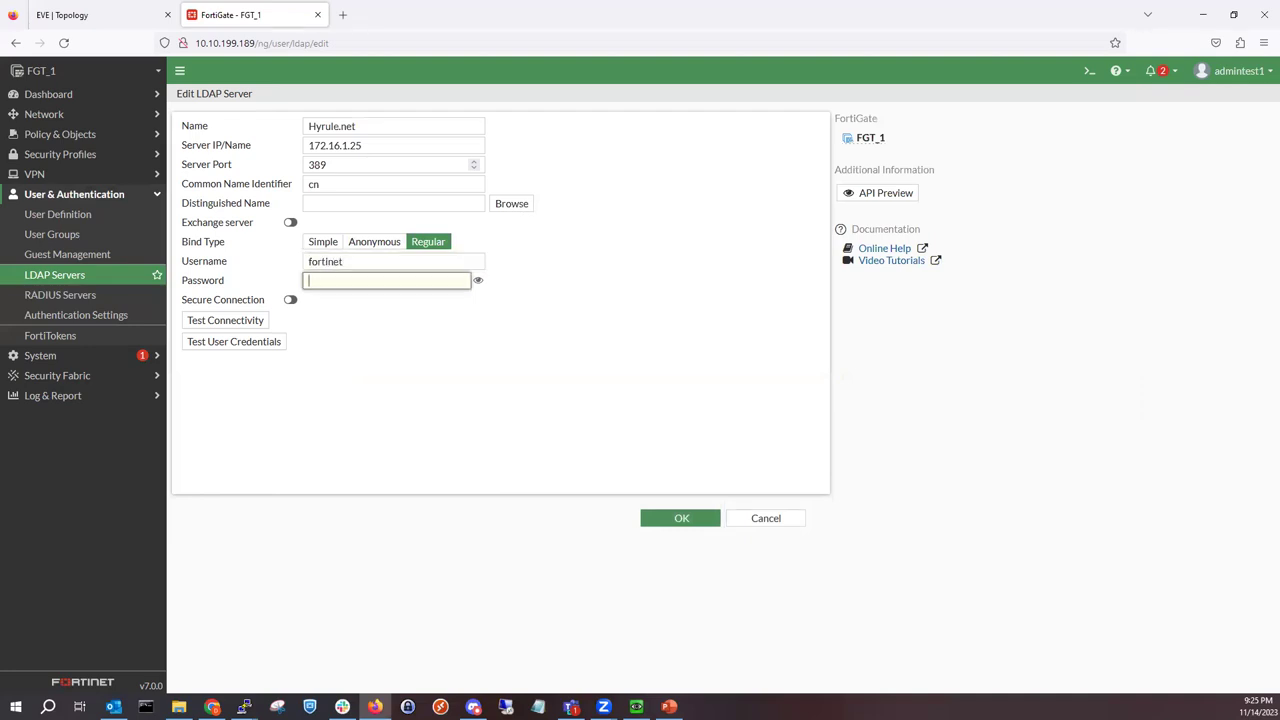
text(Fortinet1)
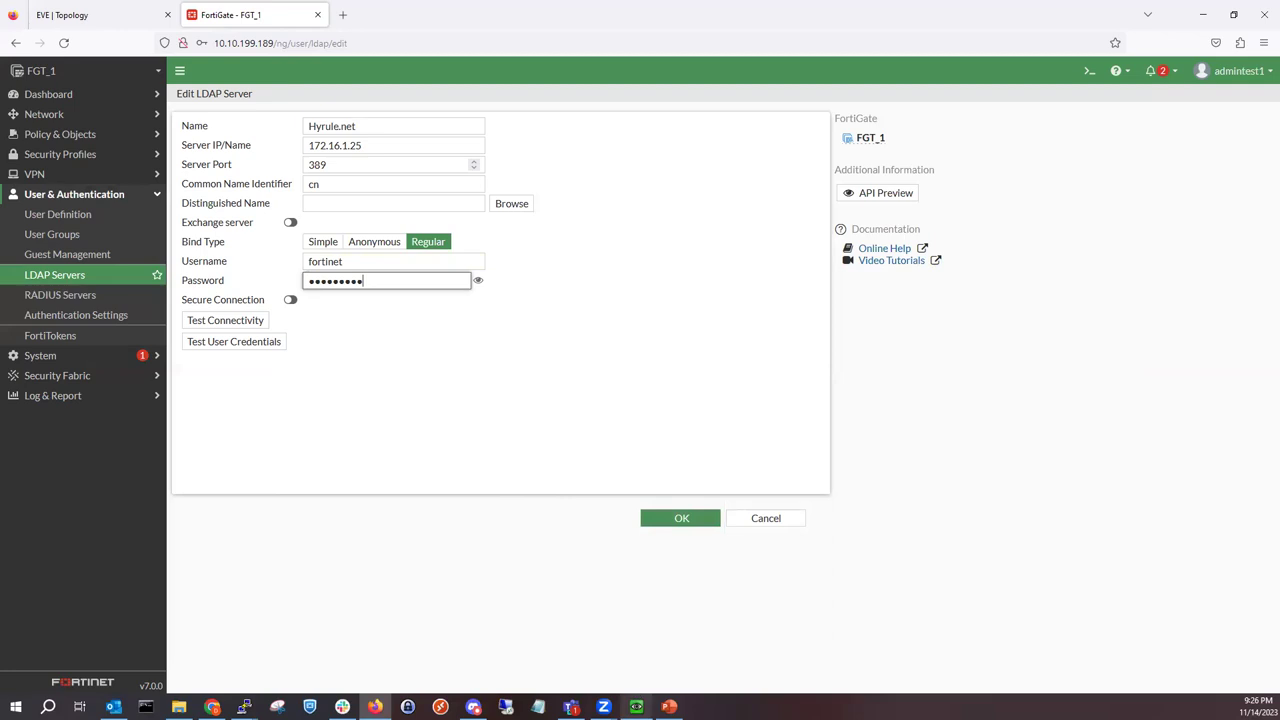
Step: Check fortinet's Member Of tab, showing only Domain Users, then close its Properties
click(636, 706)
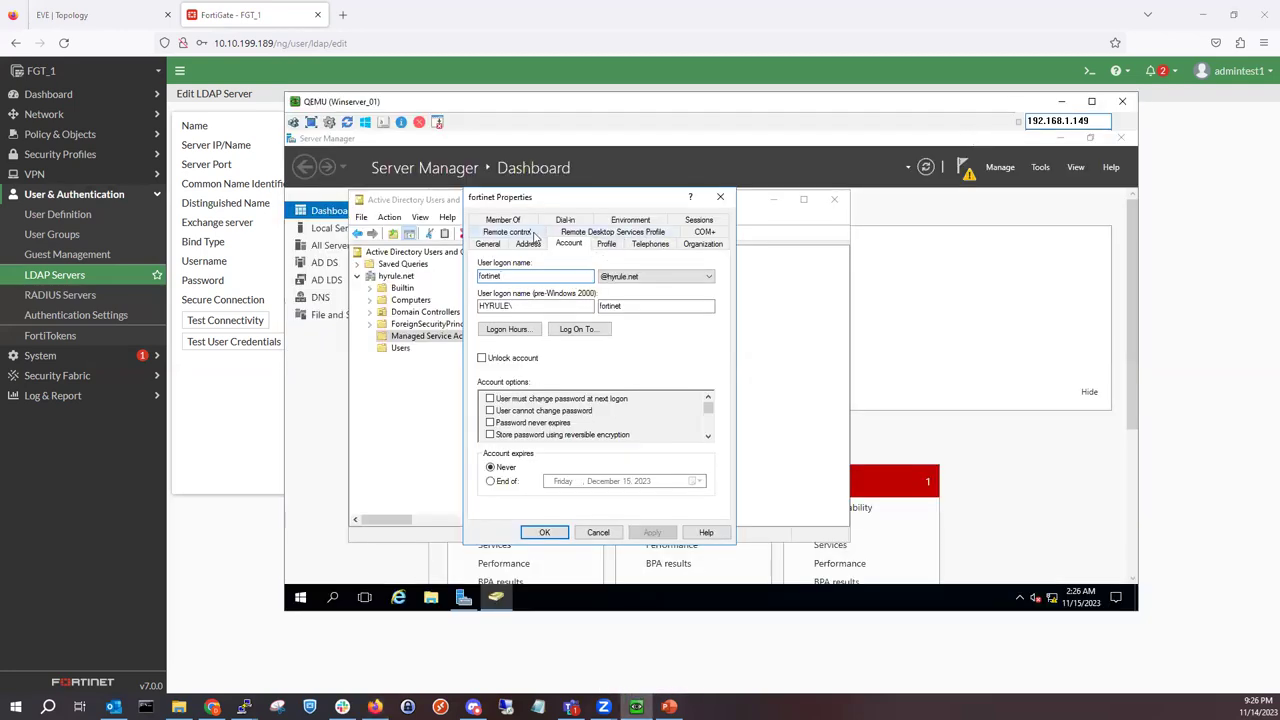
click(519, 221)
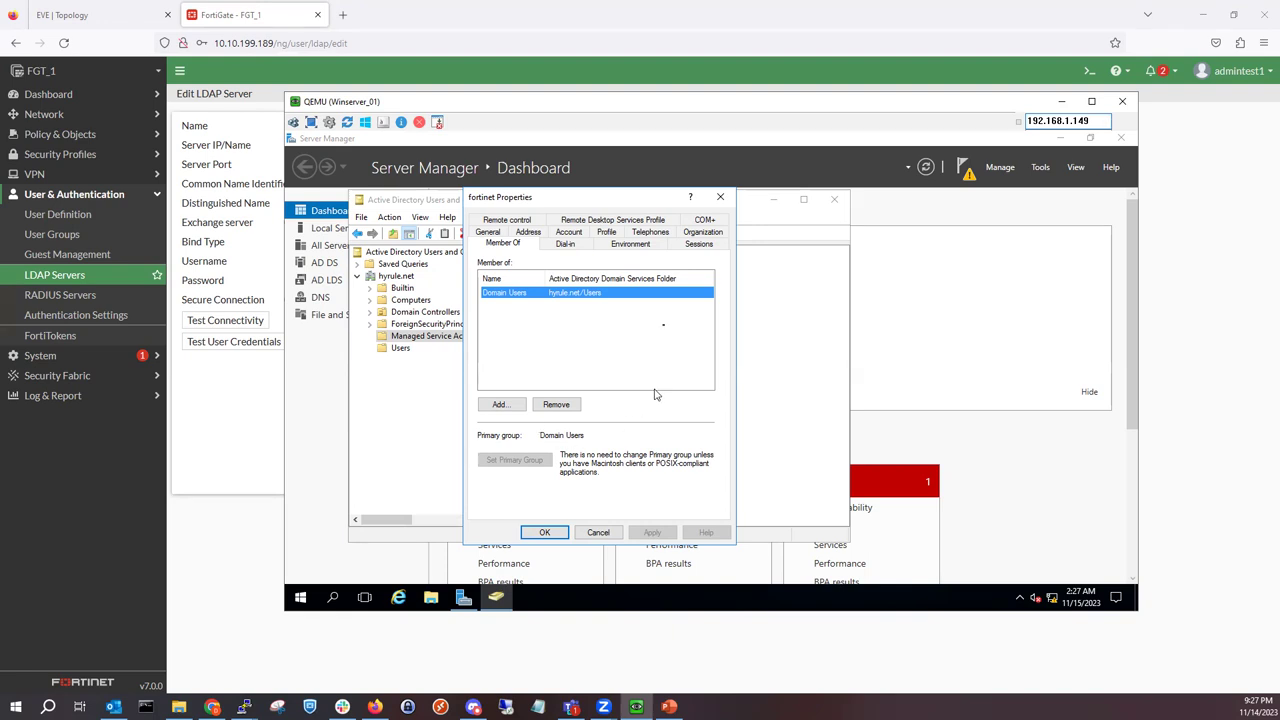
click(721, 196)
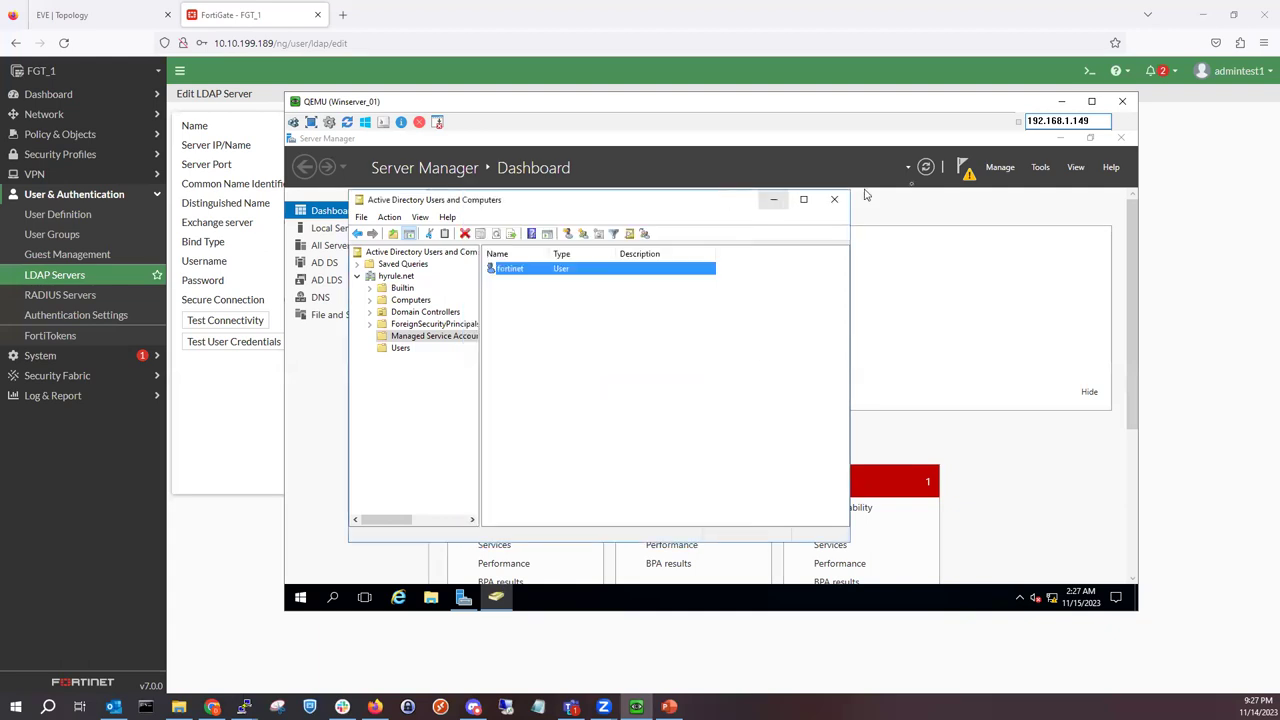
Step: Test Hyrule.net connectivity to Successful and browse the DC=hyrule,DC=net tree for the distinguished name
click(1061, 101)
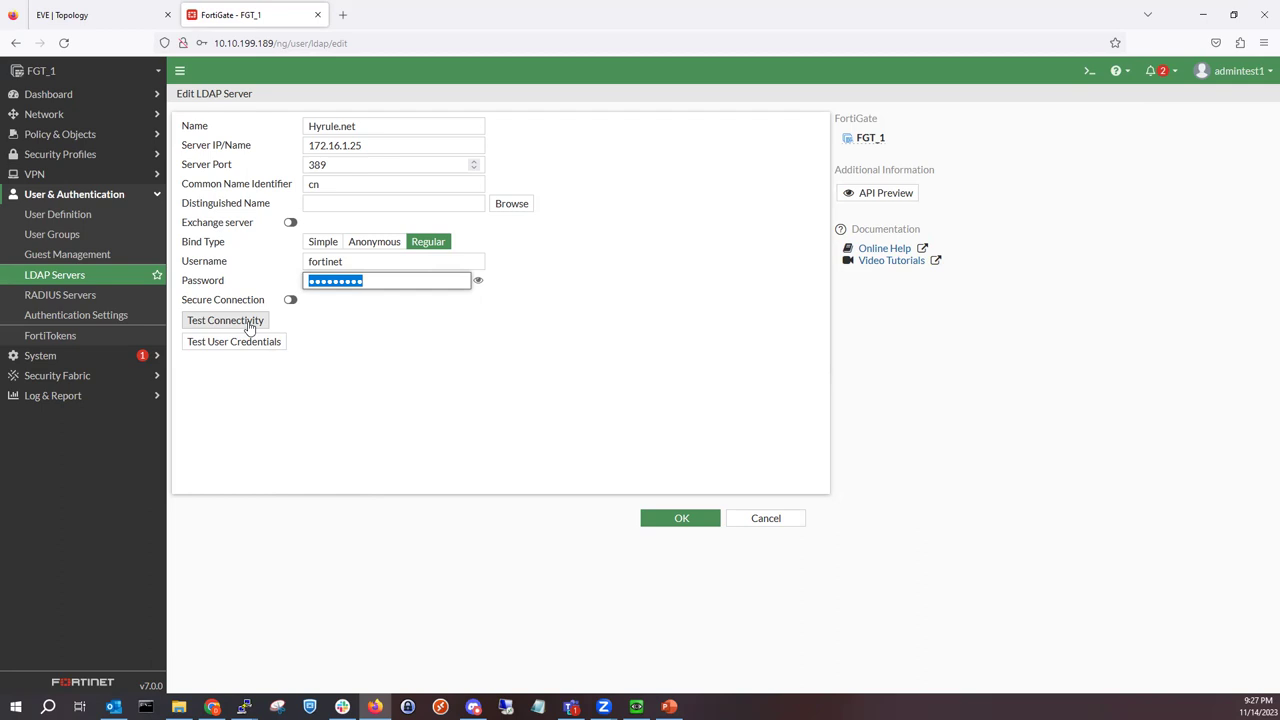
click(249, 327)
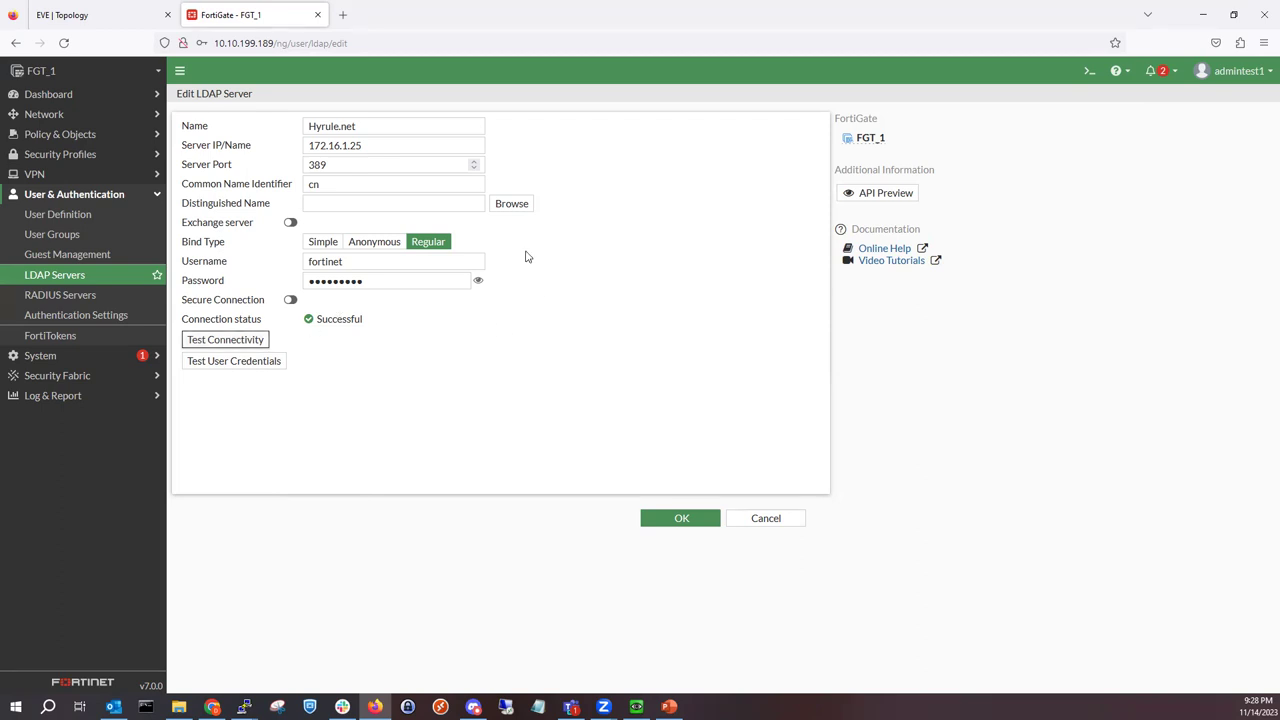
click(505, 210)
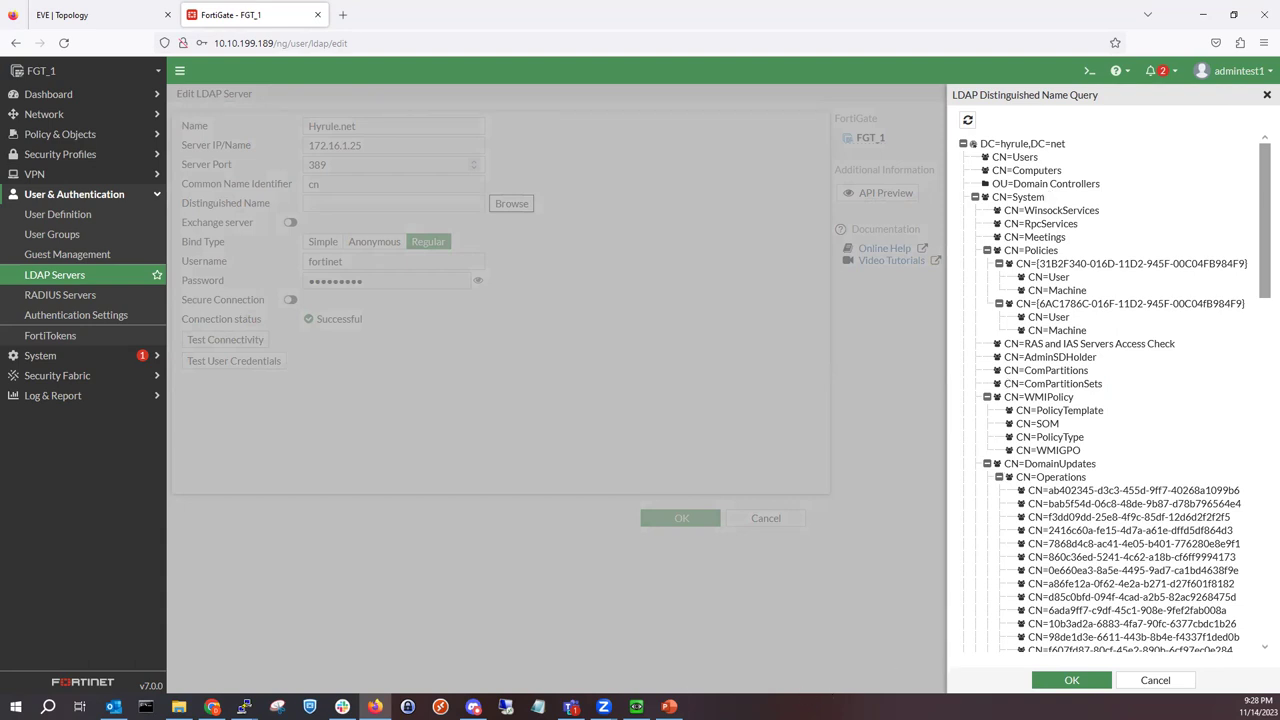
Step: Bring the Active Directory console forward, move it aside, and widen its directory tree pane
click(636, 707)
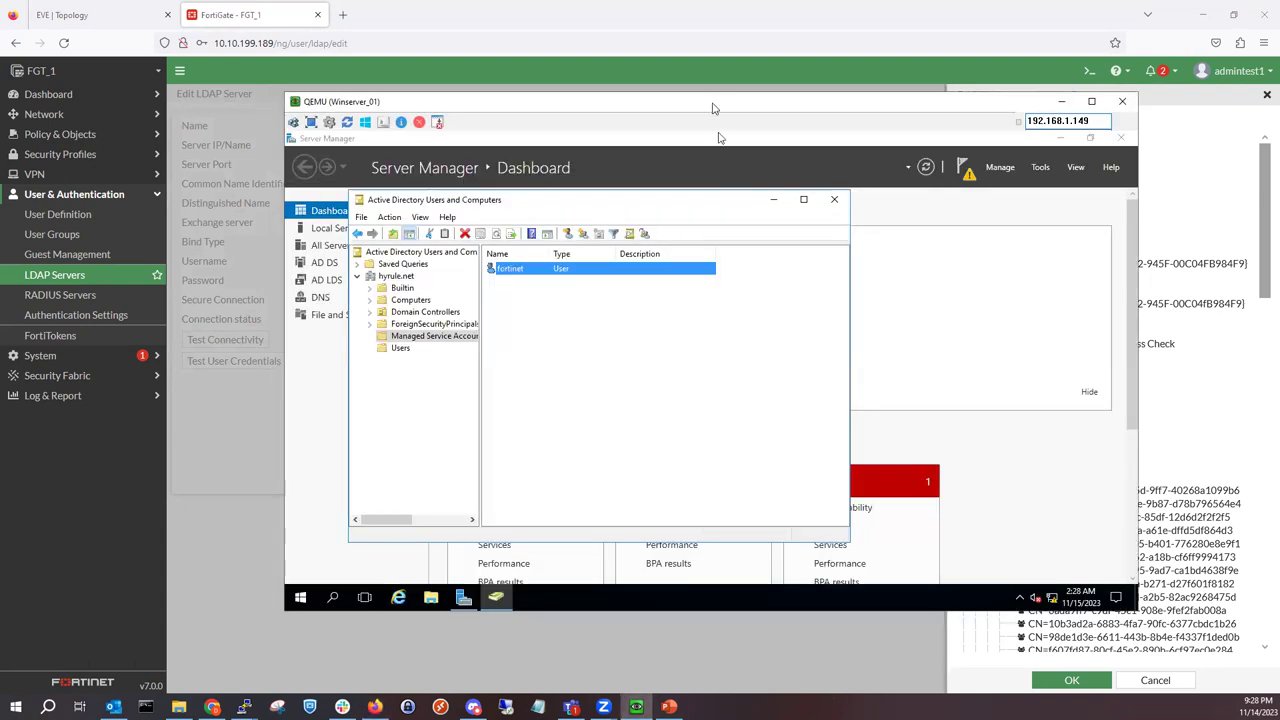
drag(713, 108, 520, 112)
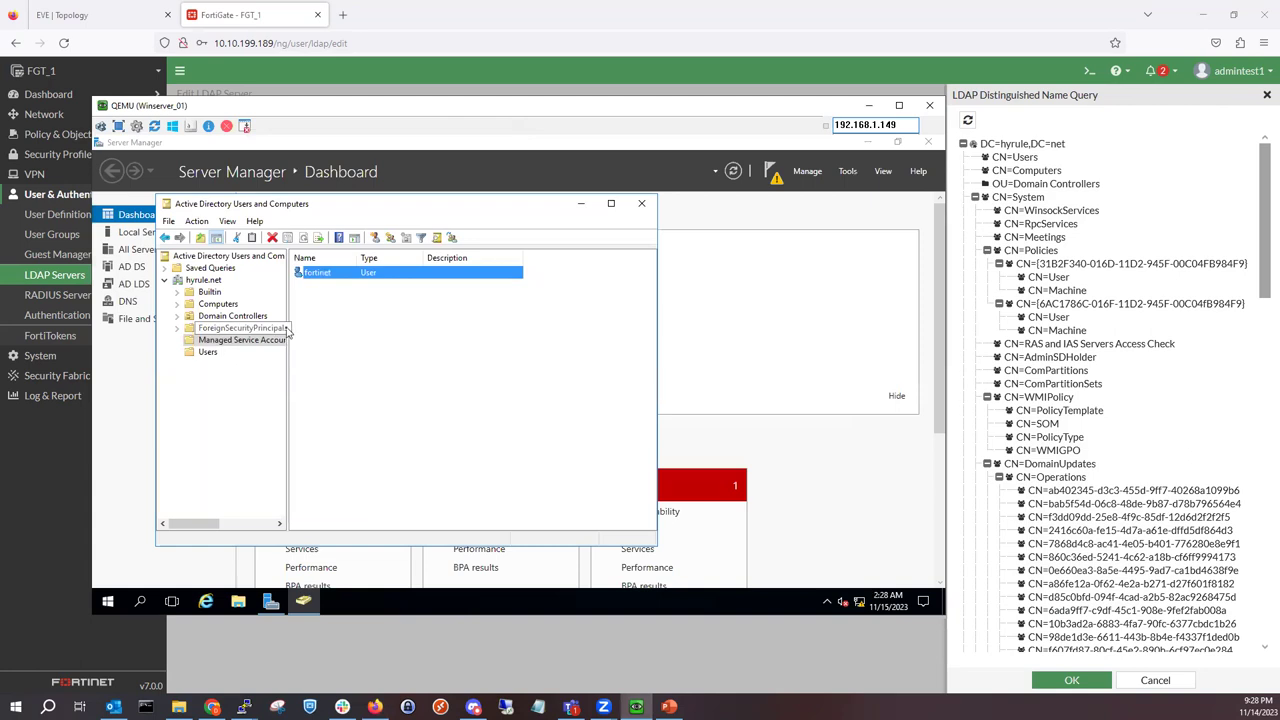
drag(289, 321, 368, 332)
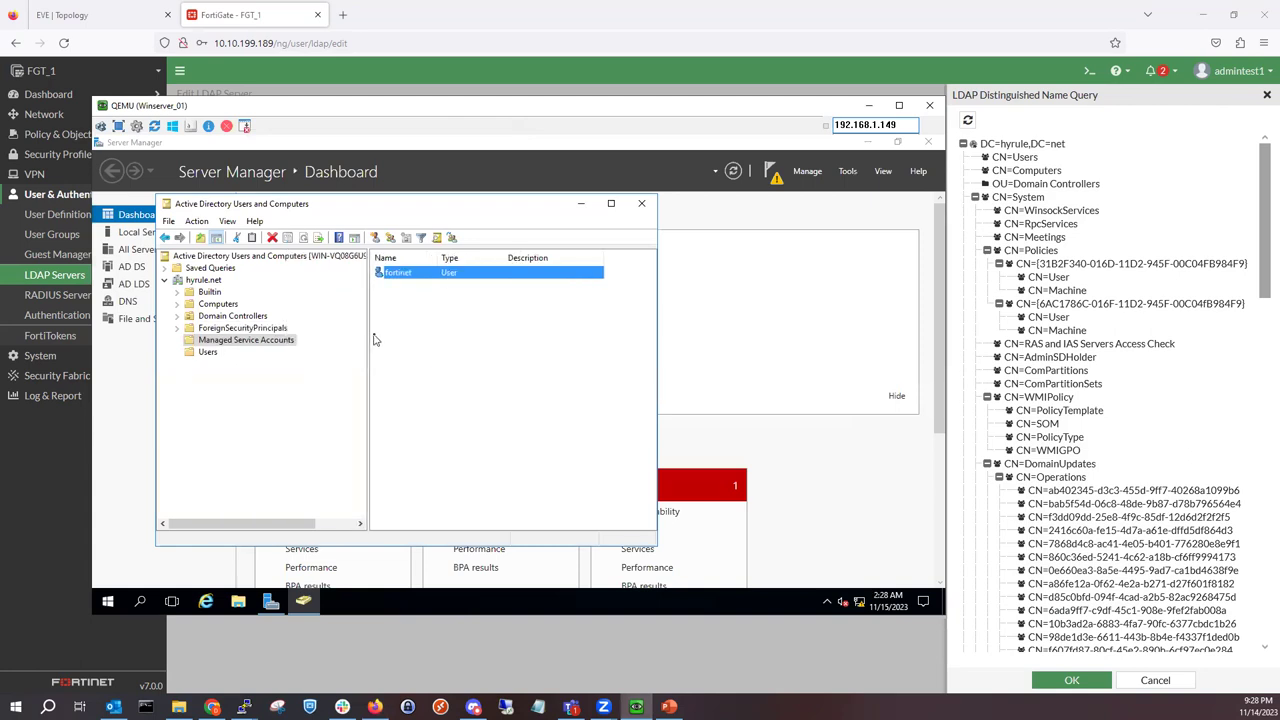
click(369, 330)
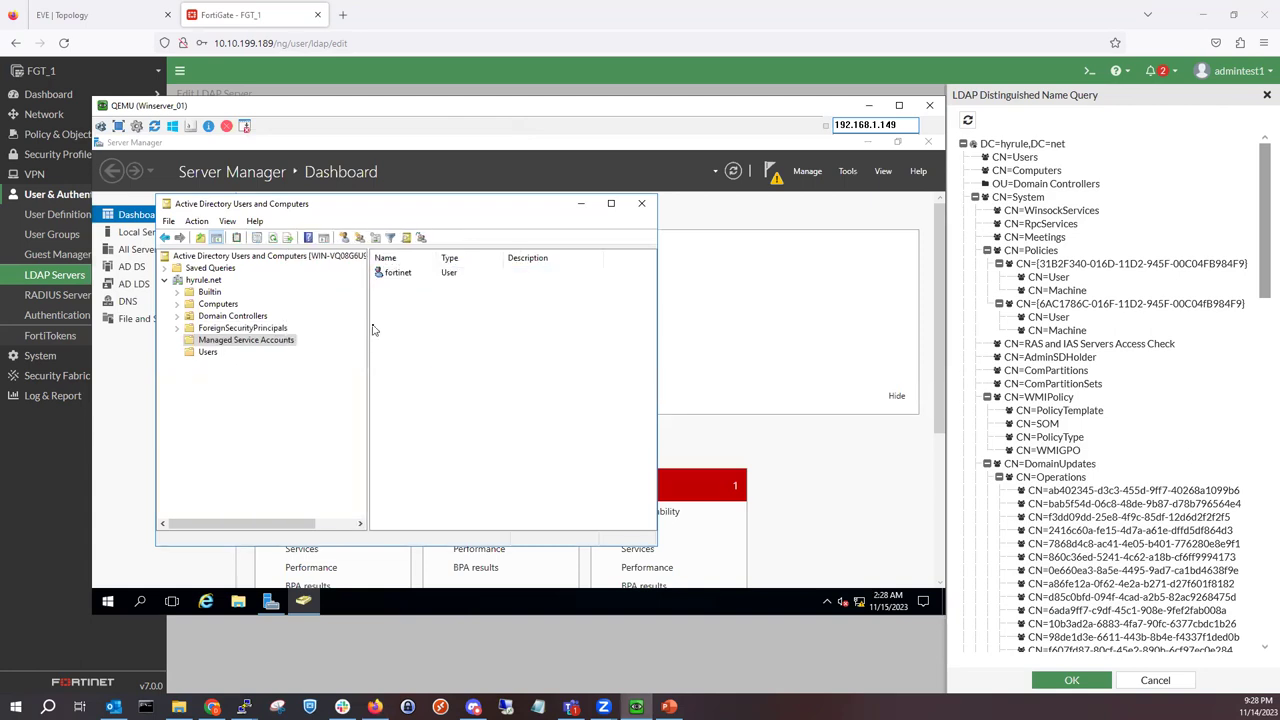
drag(388, 320, 433, 320)
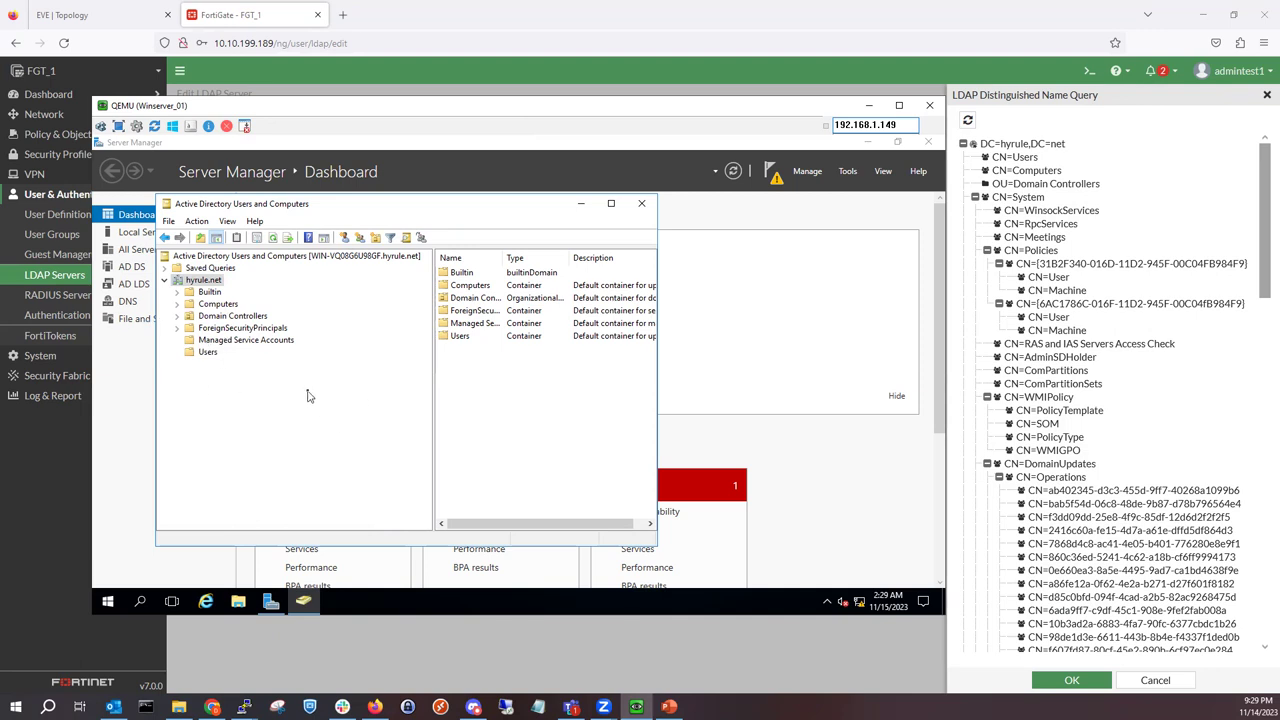
Step: Review Managed Service Accounts and the hyrule.net Users container, then minimize the server console
click(253, 342)
click(206, 354)
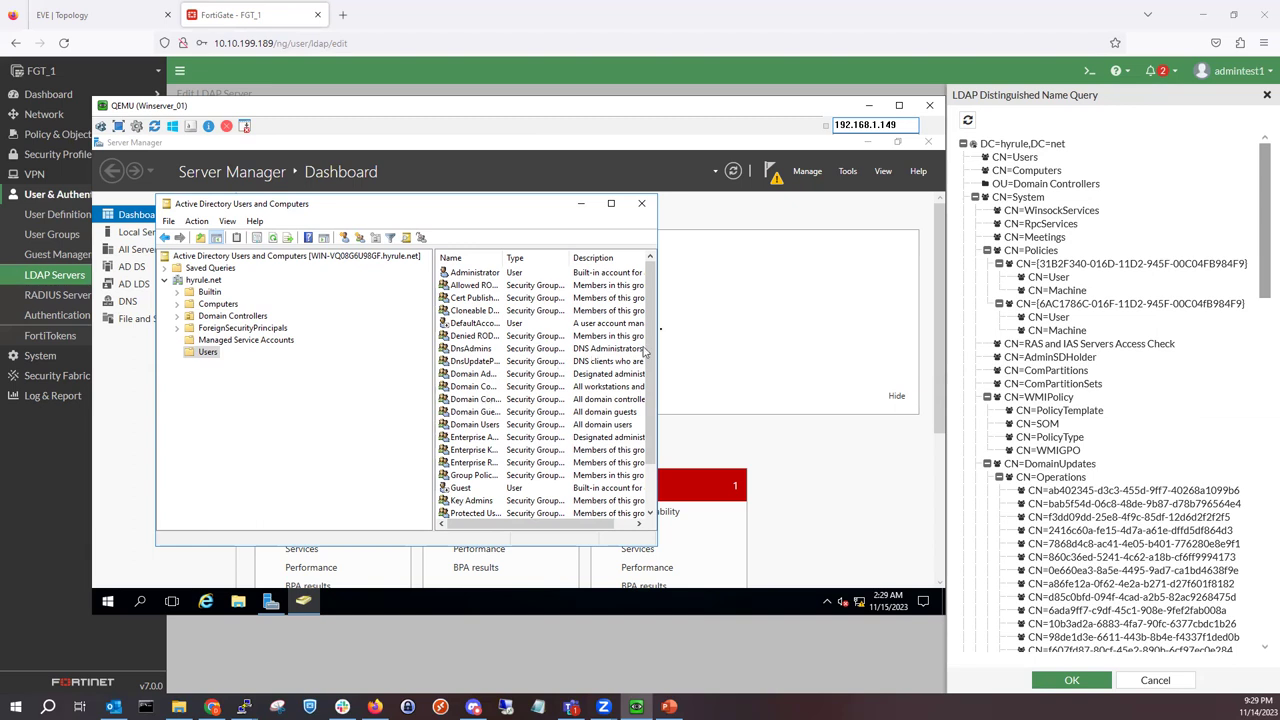
click(864, 104)
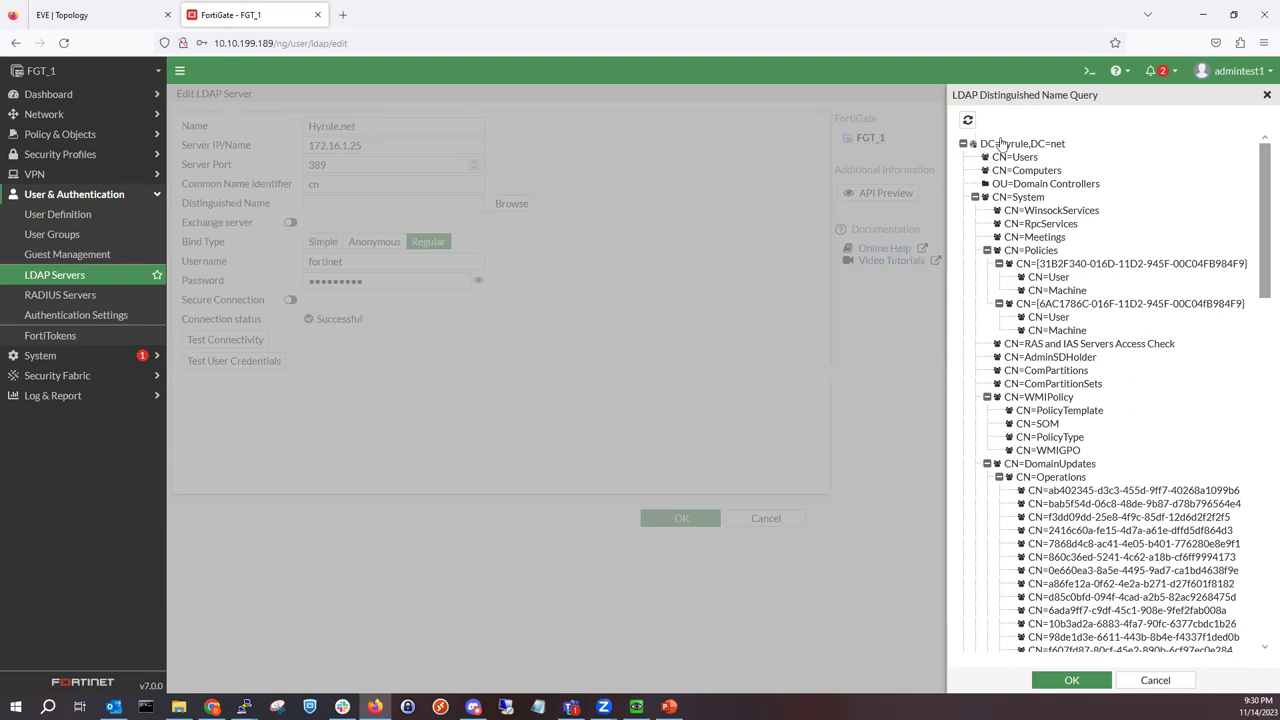
Step: Accept dc=hyrule,dc=net as the distinguished name, then reopen the DN query tree
double_click(1012, 145)
click(1070, 680)
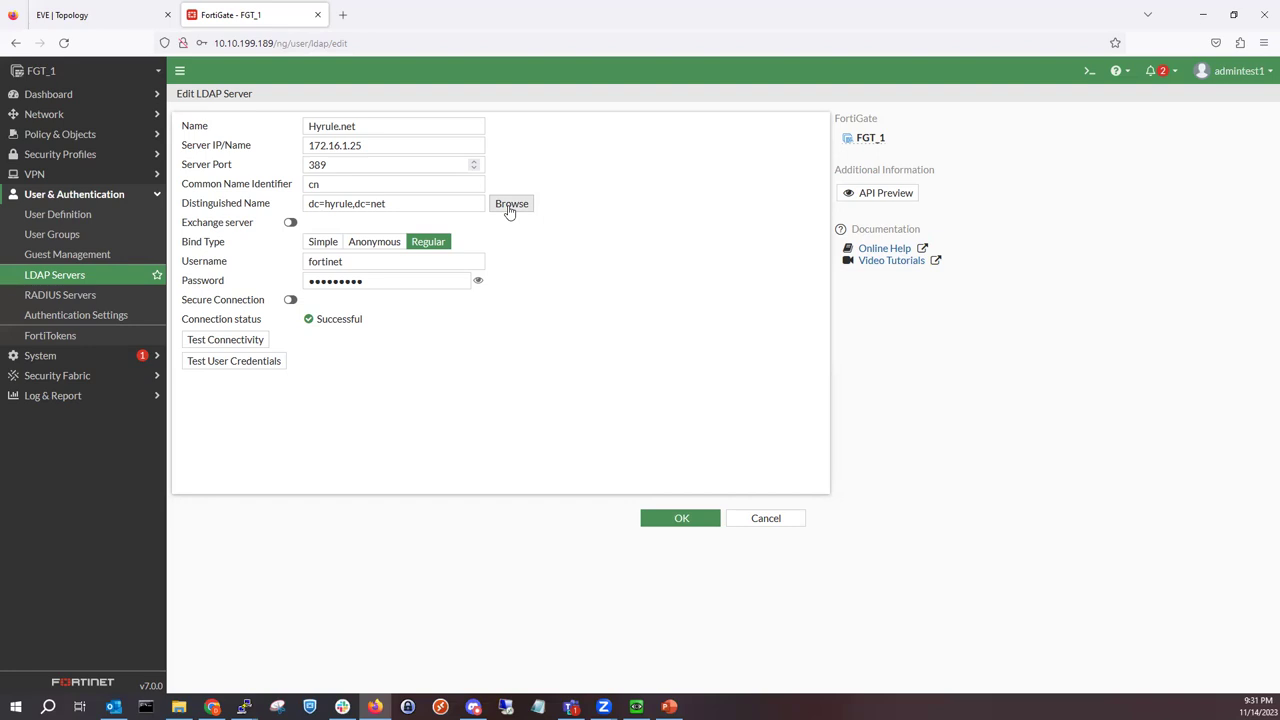
click(510, 204)
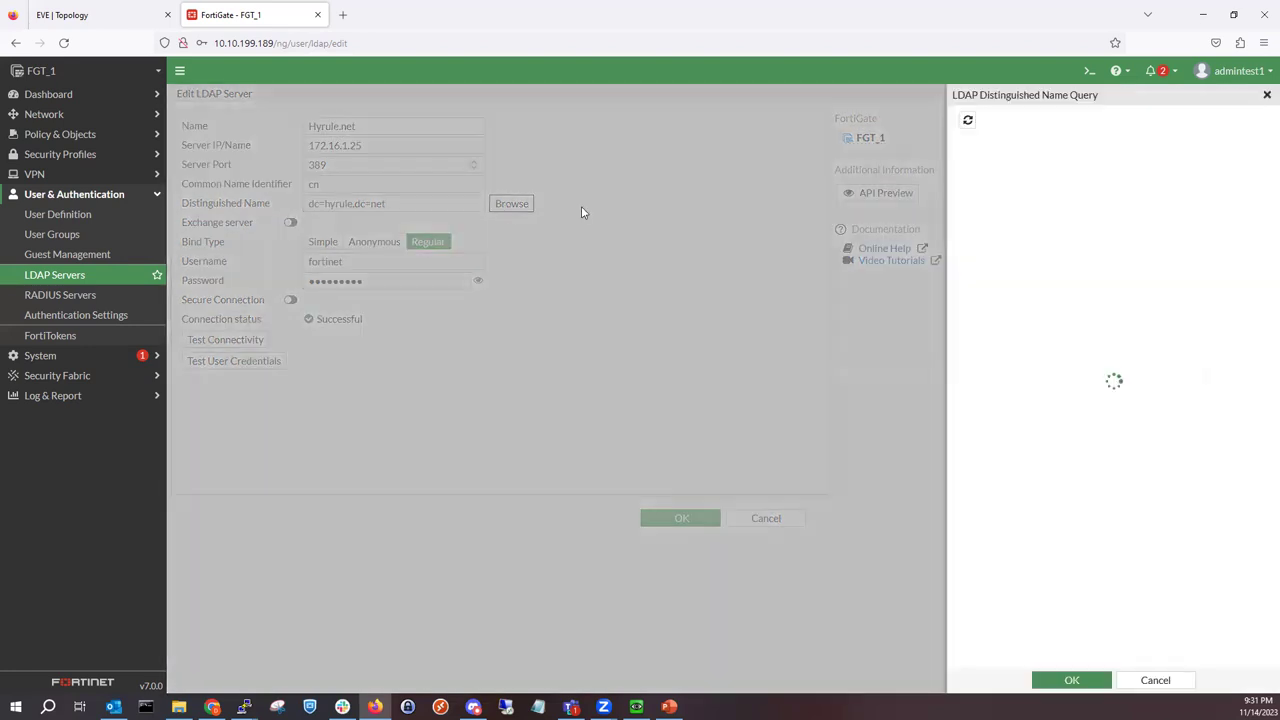
scroll(1110, 260, down, 15)
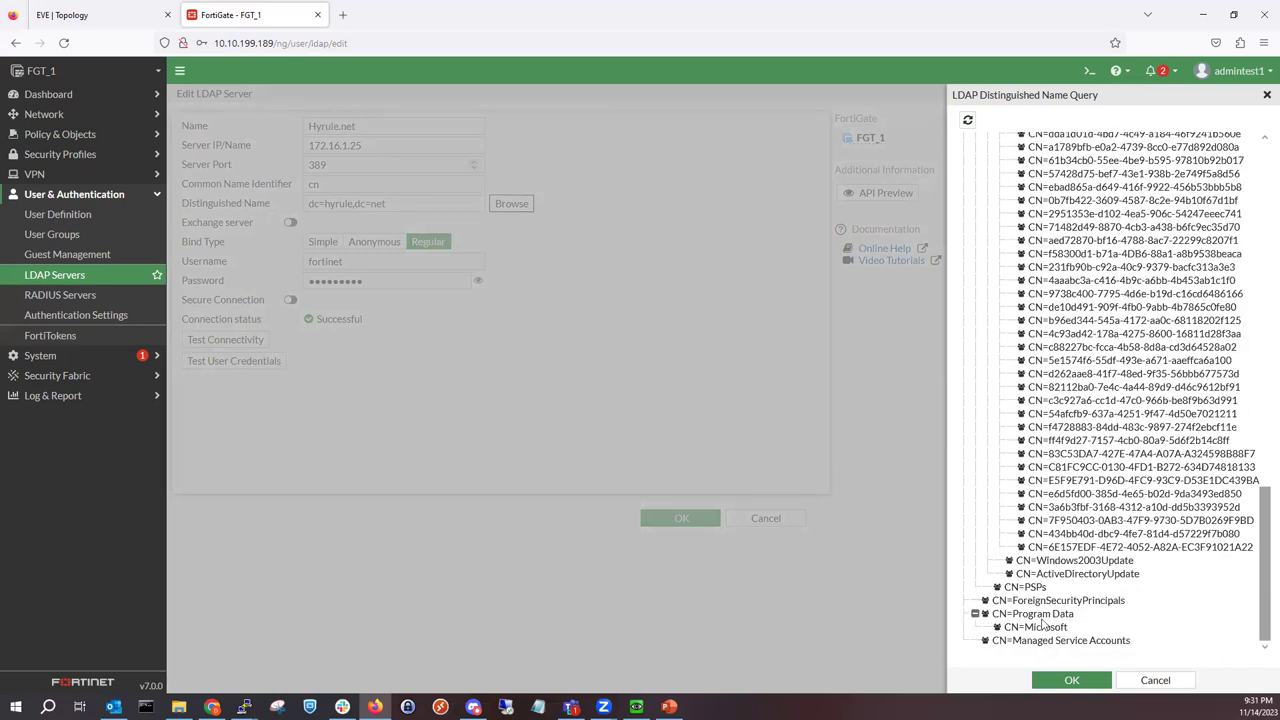
scroll(1040, 622, up, 1)
scroll(1040, 622, up, 15)
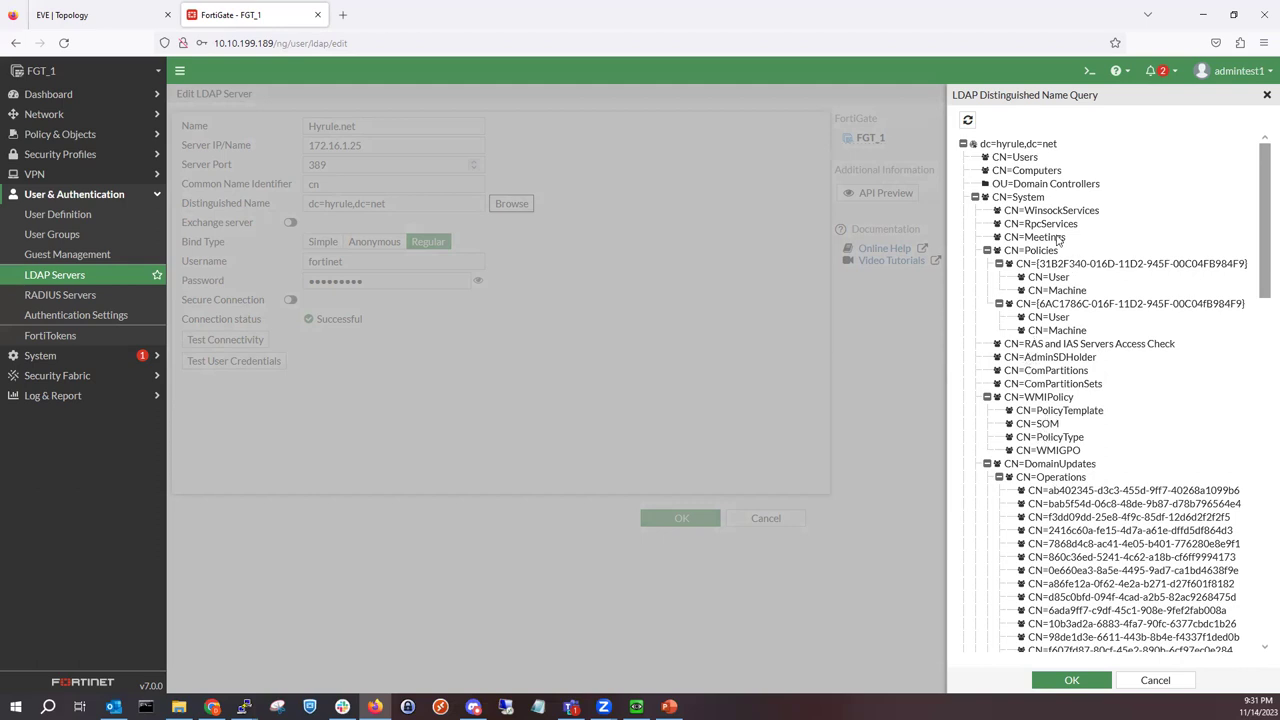
Step: Choose CN=Users so the DN reads cn=users,dc=hyrule,dc=net, and save Hyrule.net
click(1028, 158)
click(1071, 680)
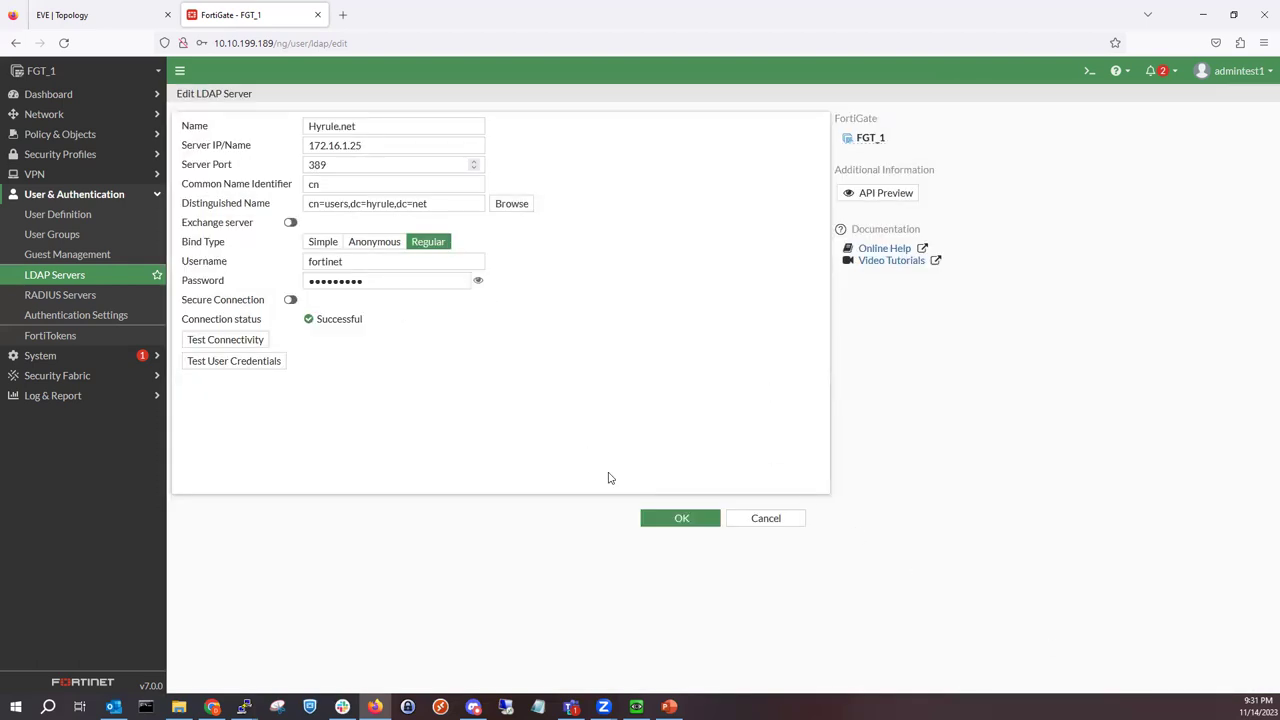
click(684, 526)
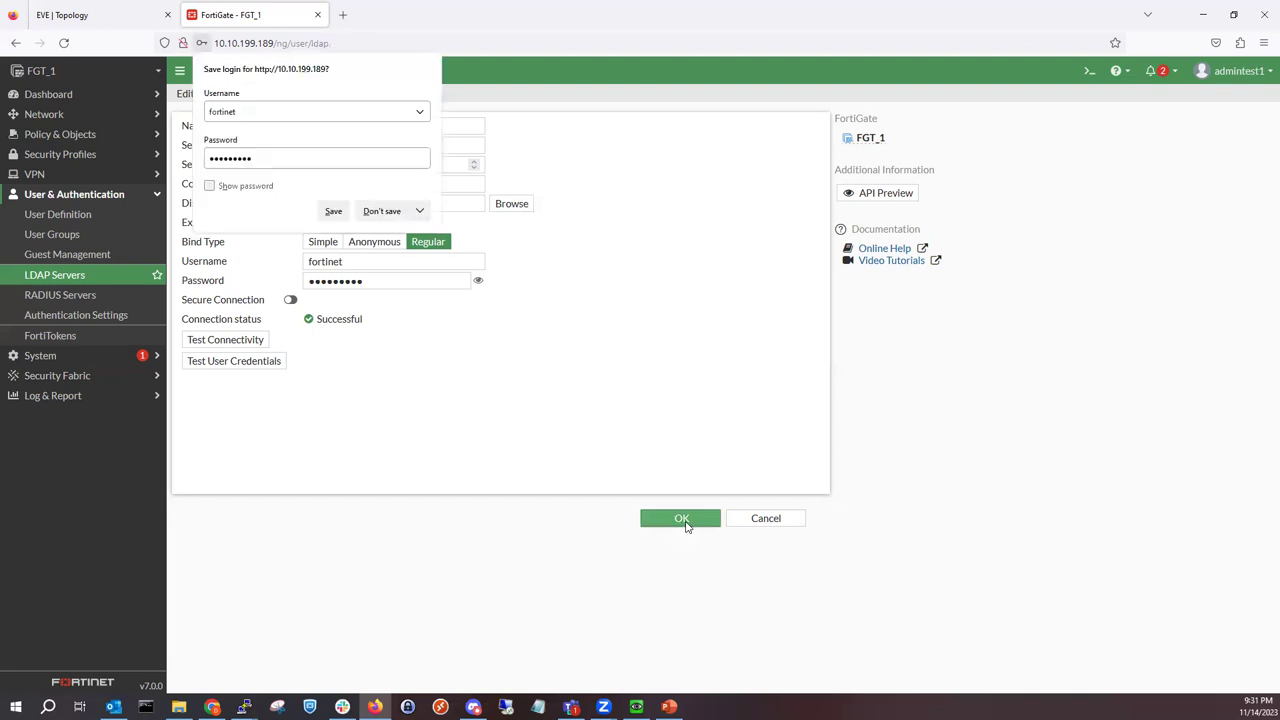
Step: Decline the browser's save-login prompt and bring the Winserver_01 console back up
click(390, 213)
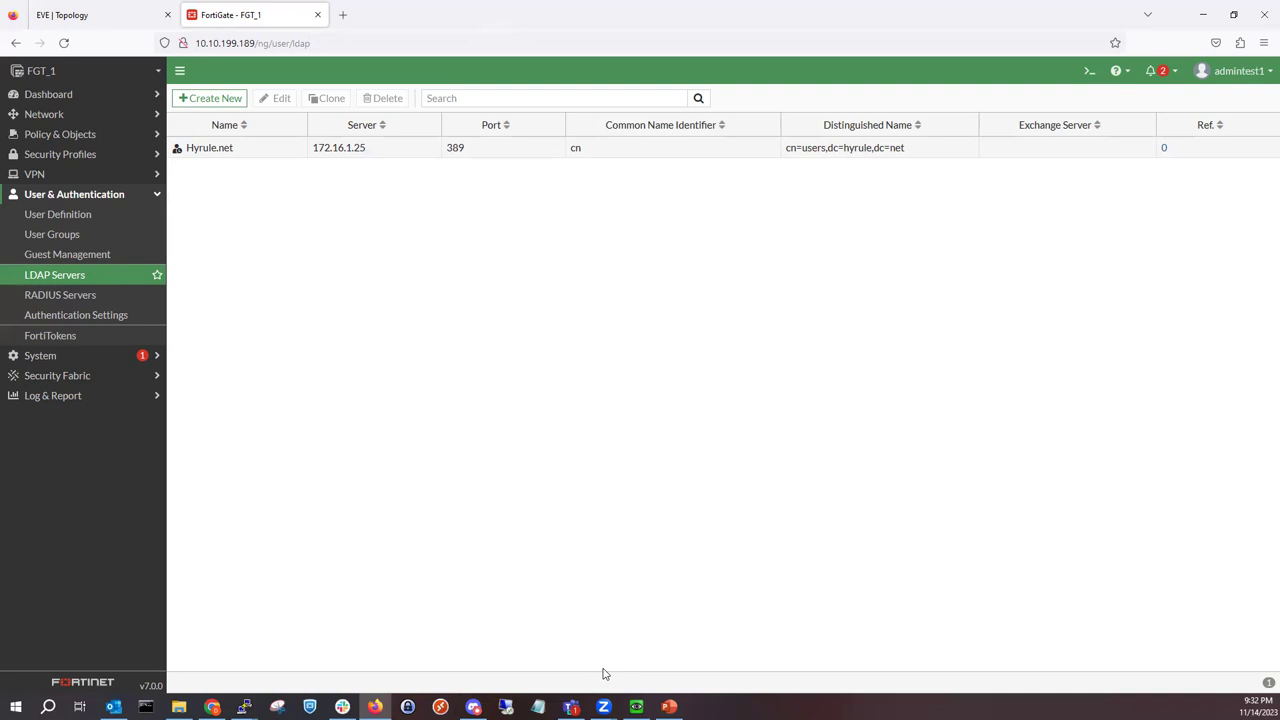
click(636, 706)
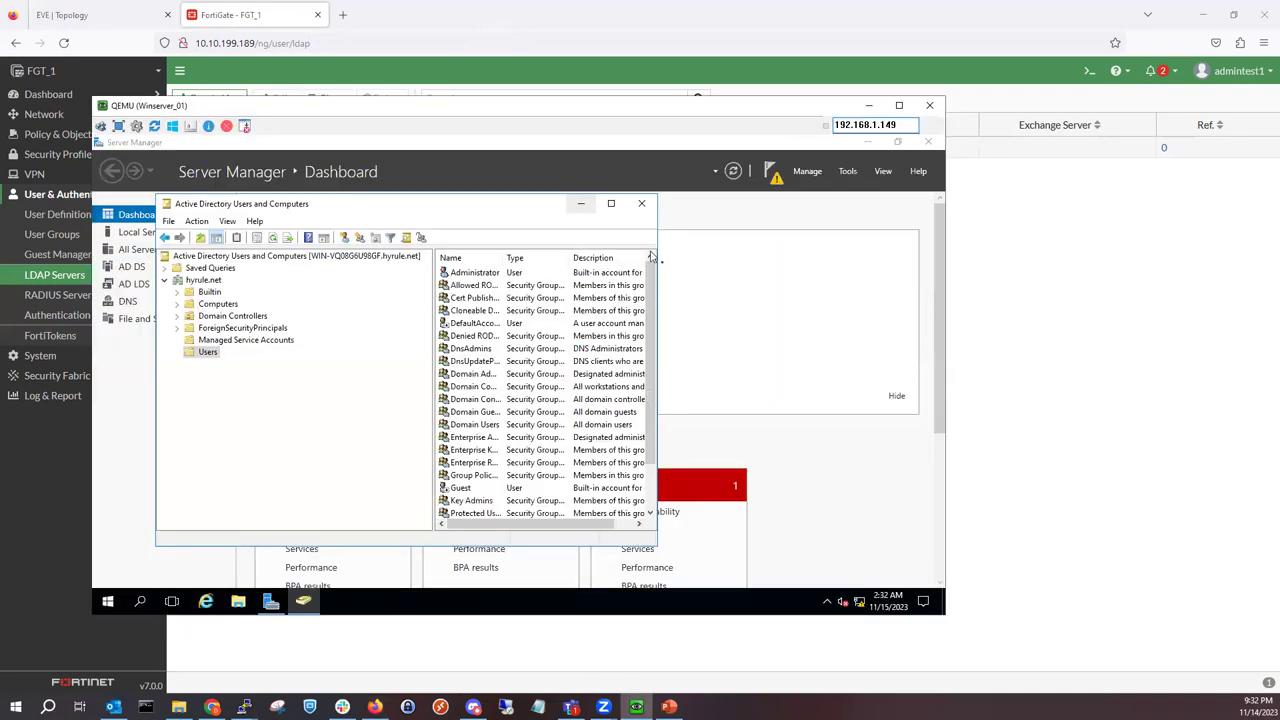
Step: Maximize Active Directory Users and Computers, minimize the browser, and reposition the console window
click(611, 203)
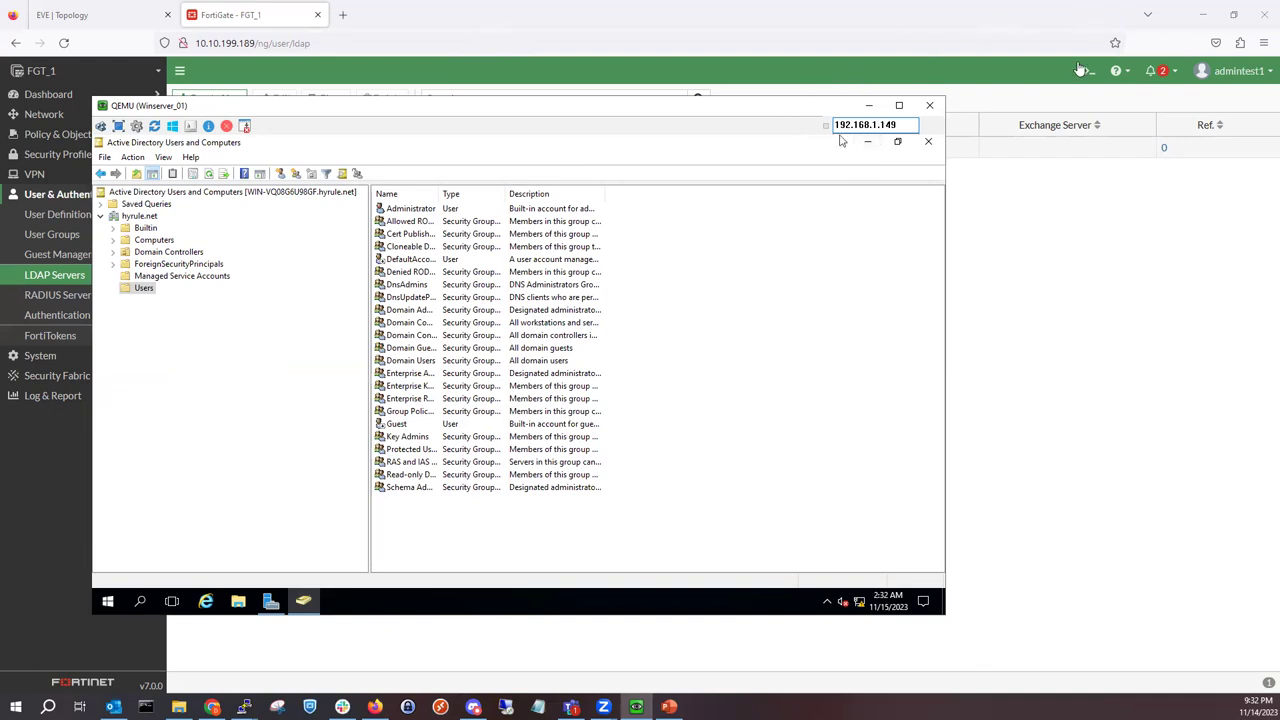
click(1200, 15)
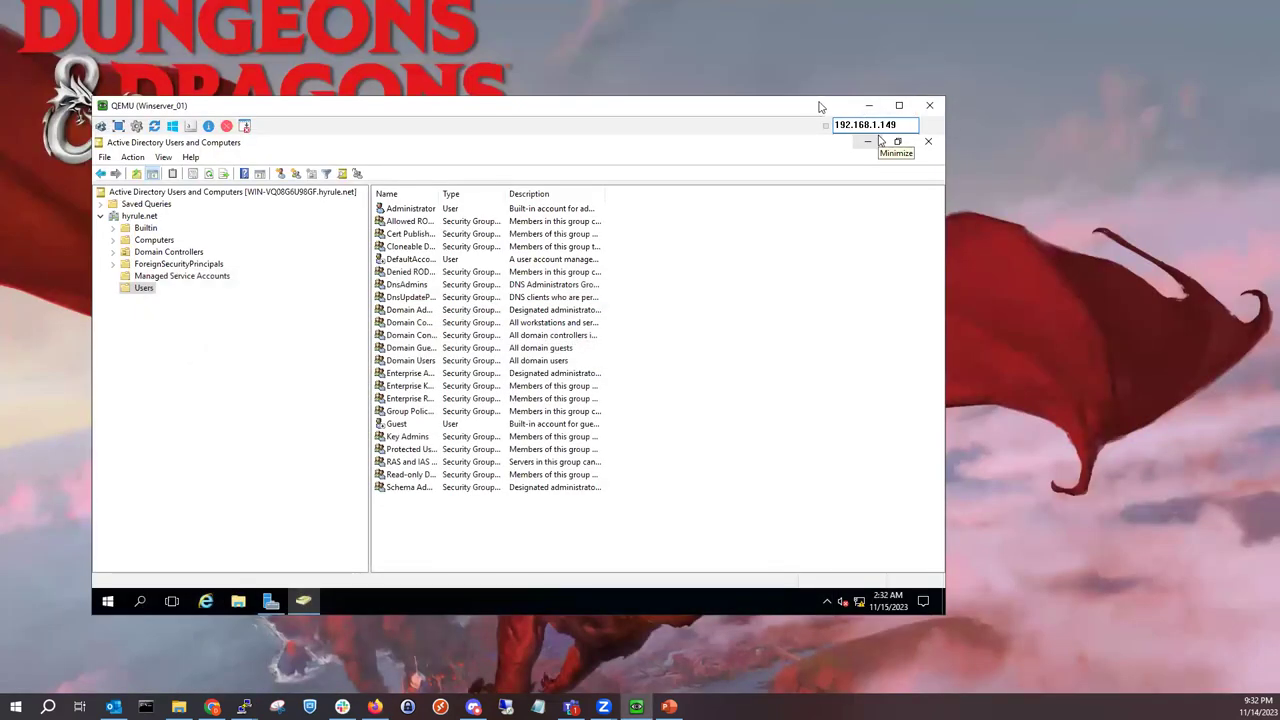
drag(818, 105, 919, 73)
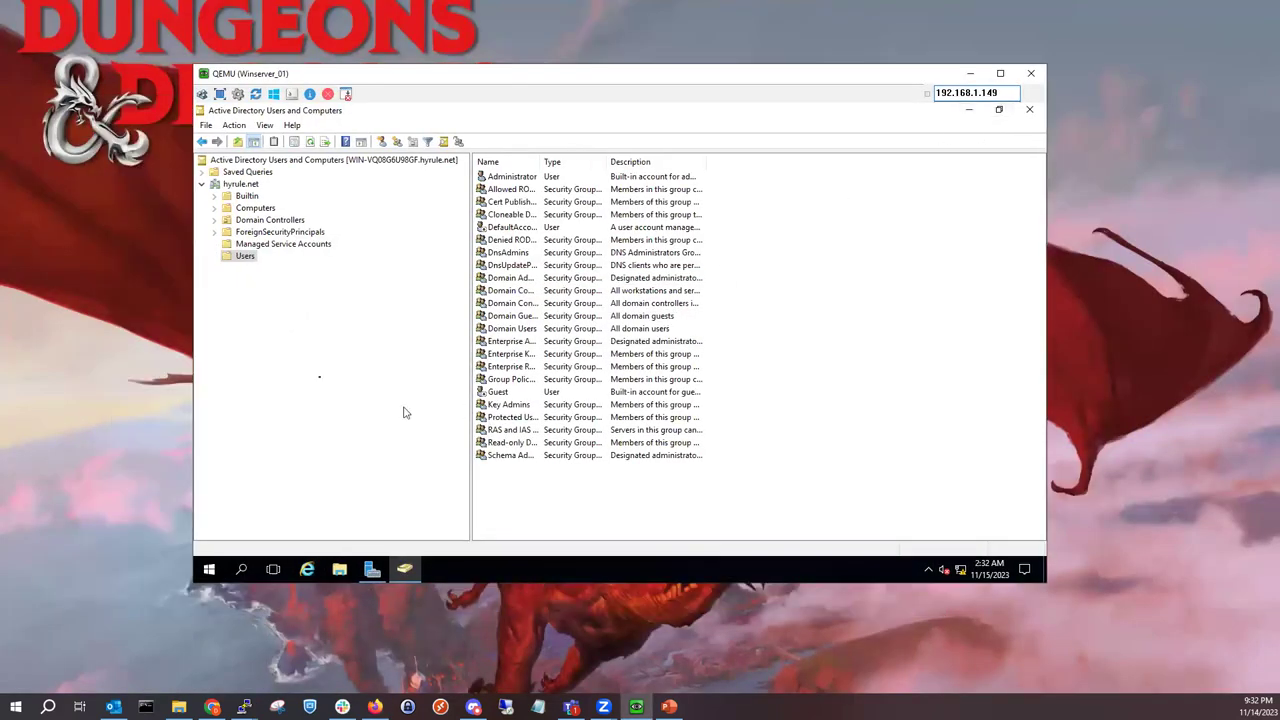
right_click(251, 264)
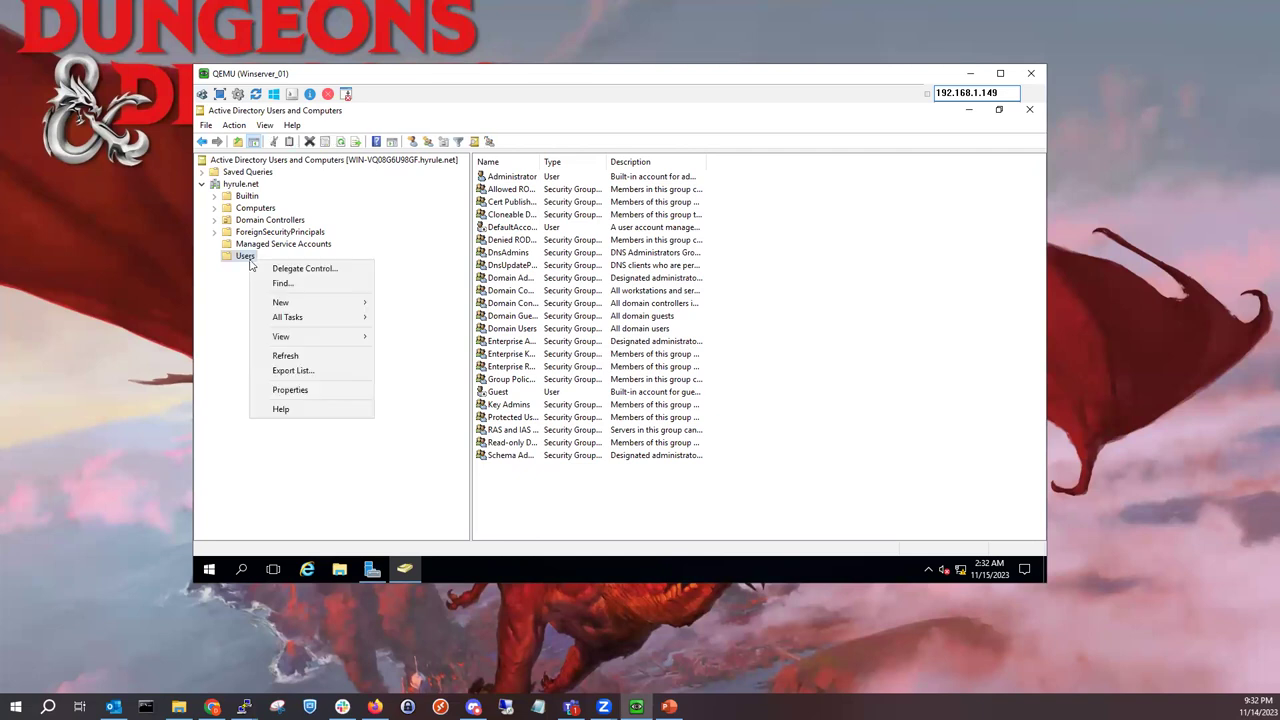
mouse_move(293, 306)
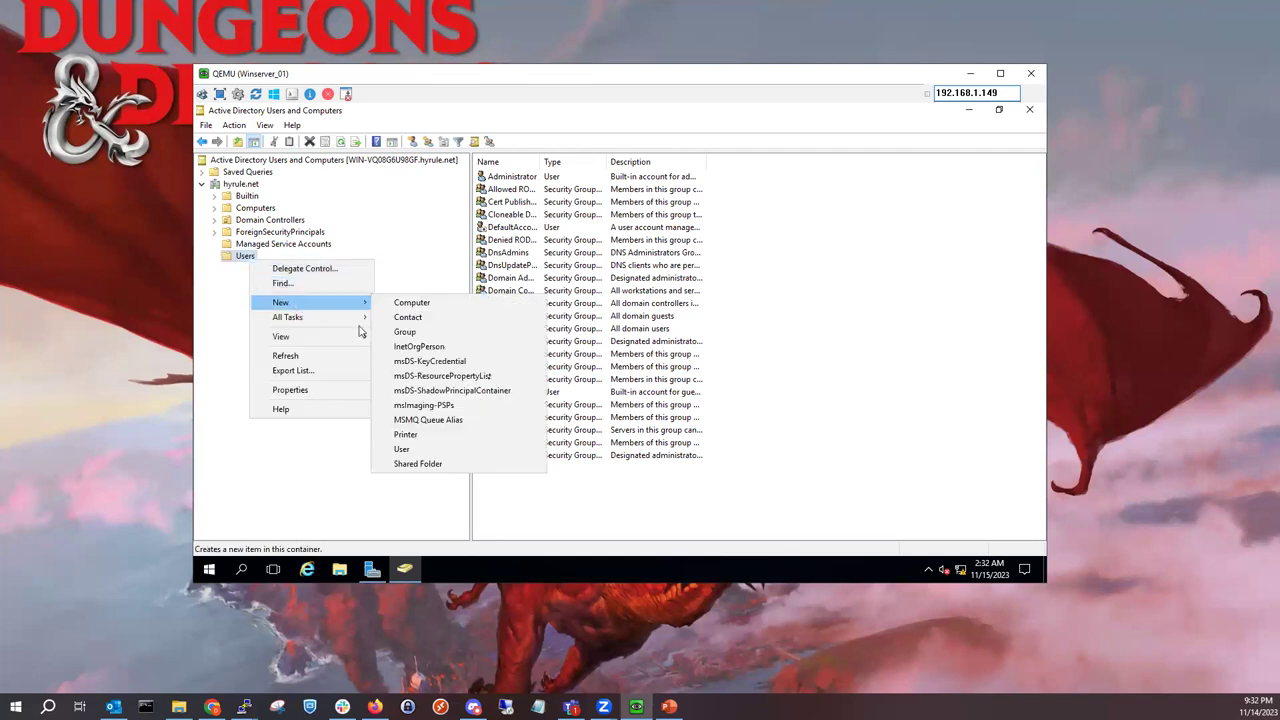
click(716, 535)
Step: Add the global security group fortinet_admins to the Users list
right_click(702, 507)
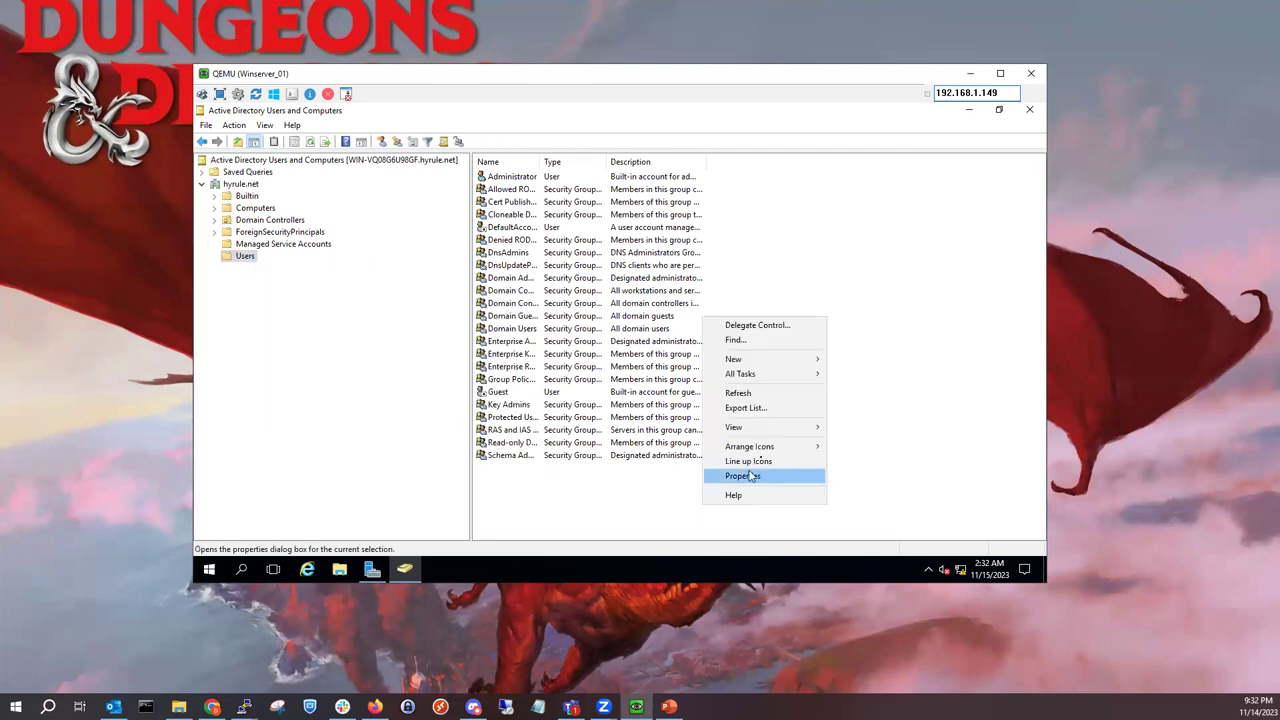
mouse_move(800, 362)
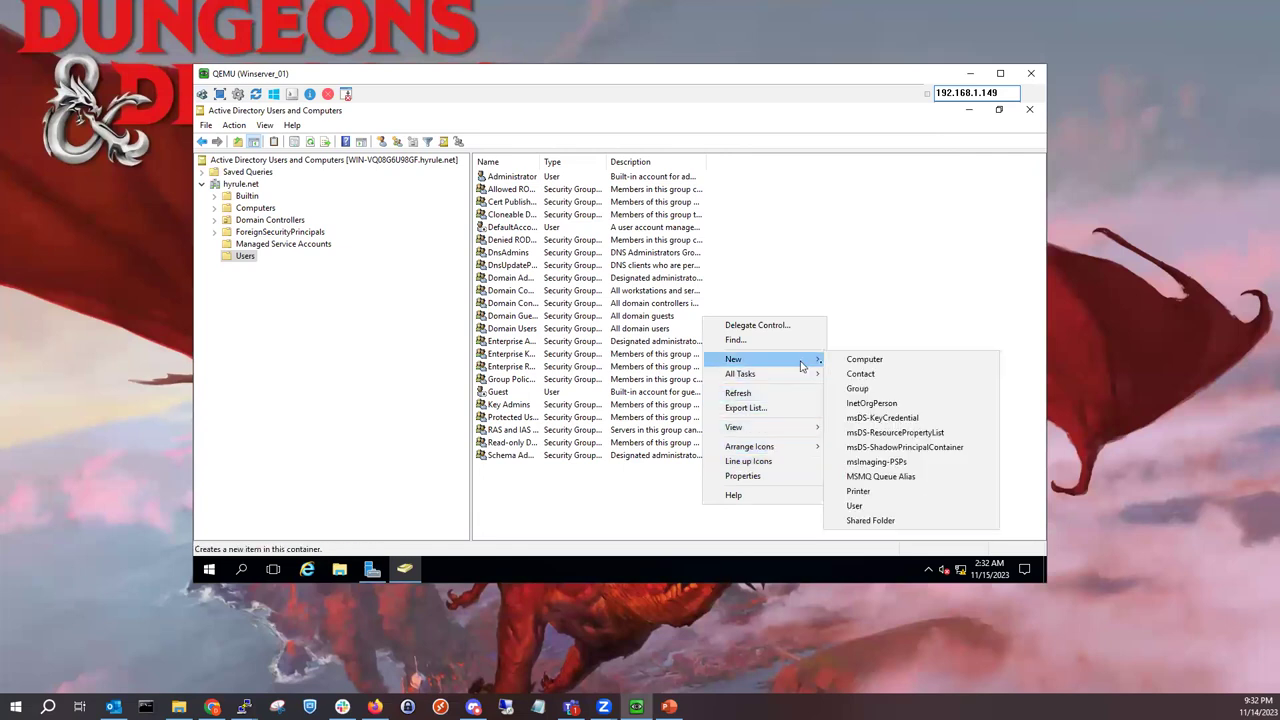
click(886, 390)
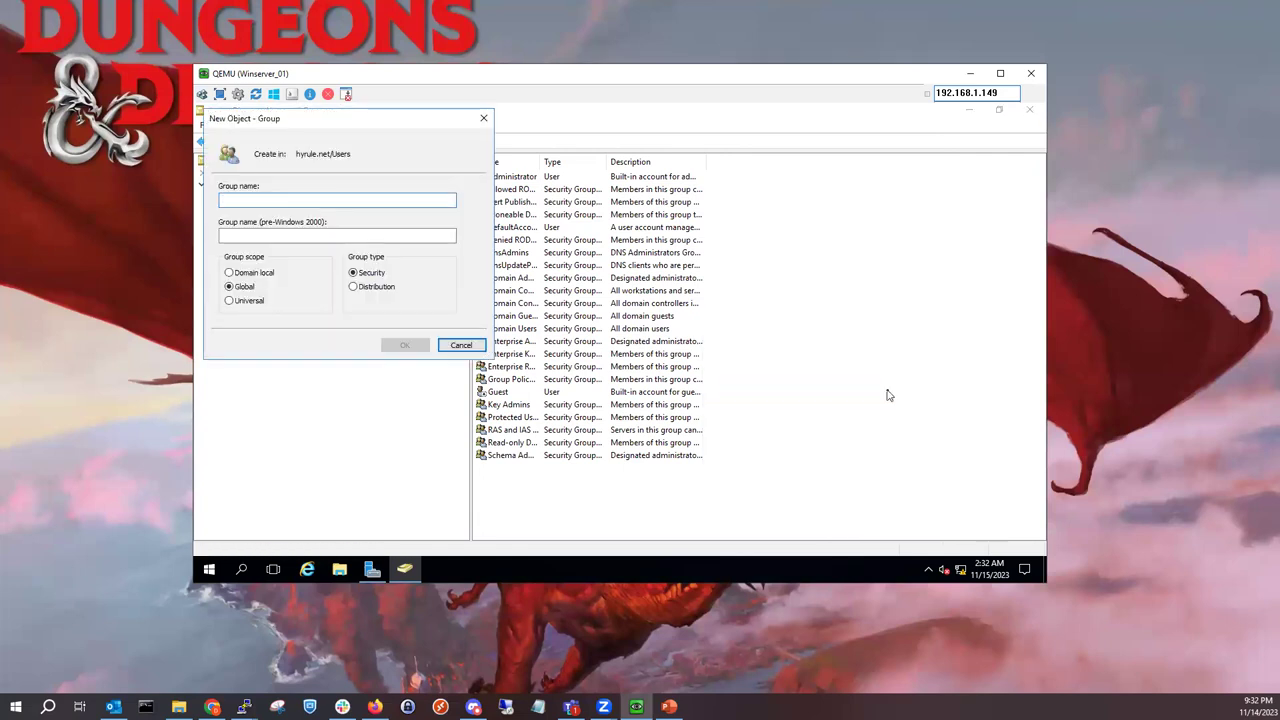
text(Fortinet)
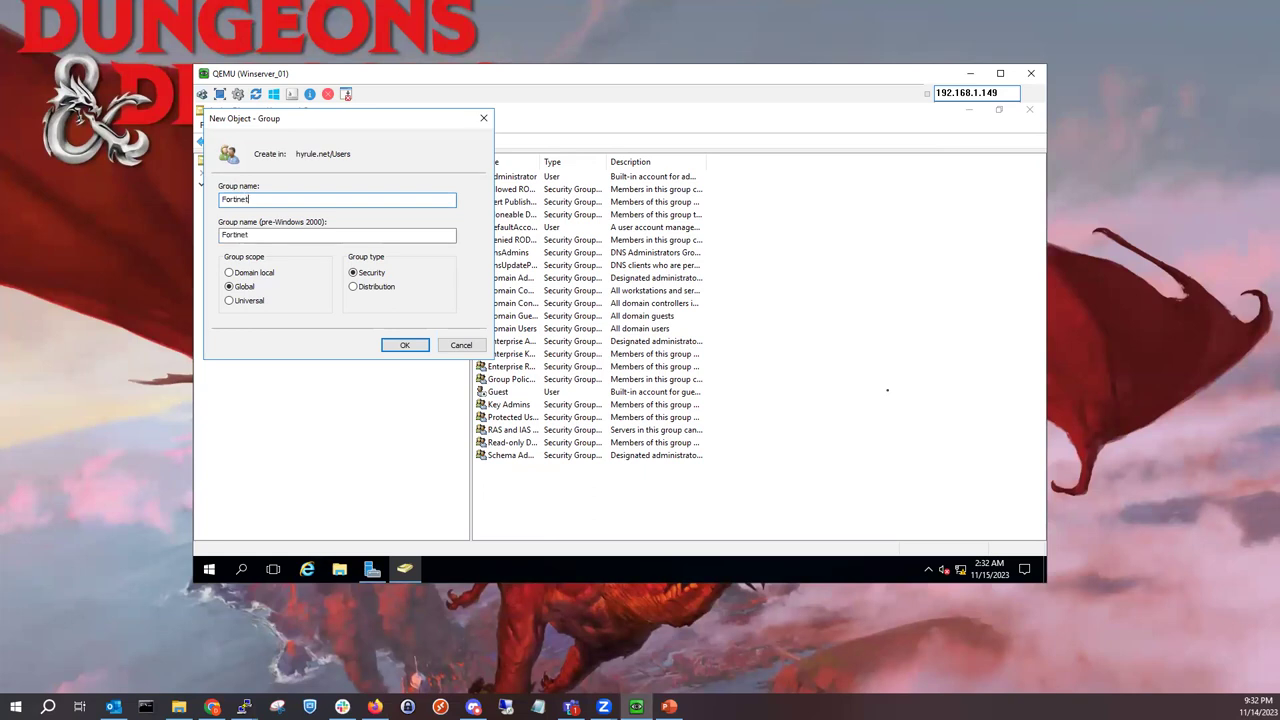
text(_Adm)
key(BackSpace)
key(BackSpace)
key(BackSpace)
key(BackSpace)
key(BackSpace)
key(BackSpace)
key(BackSpace)
key(BackSpace)
key(BackSpace)
key(BackSpace)
key(BackSpace)
key(BackSpace)
key(BackSpace)
key(BackSpace)
text(fp)
key(BackSpace)
text(fortinet_adm)
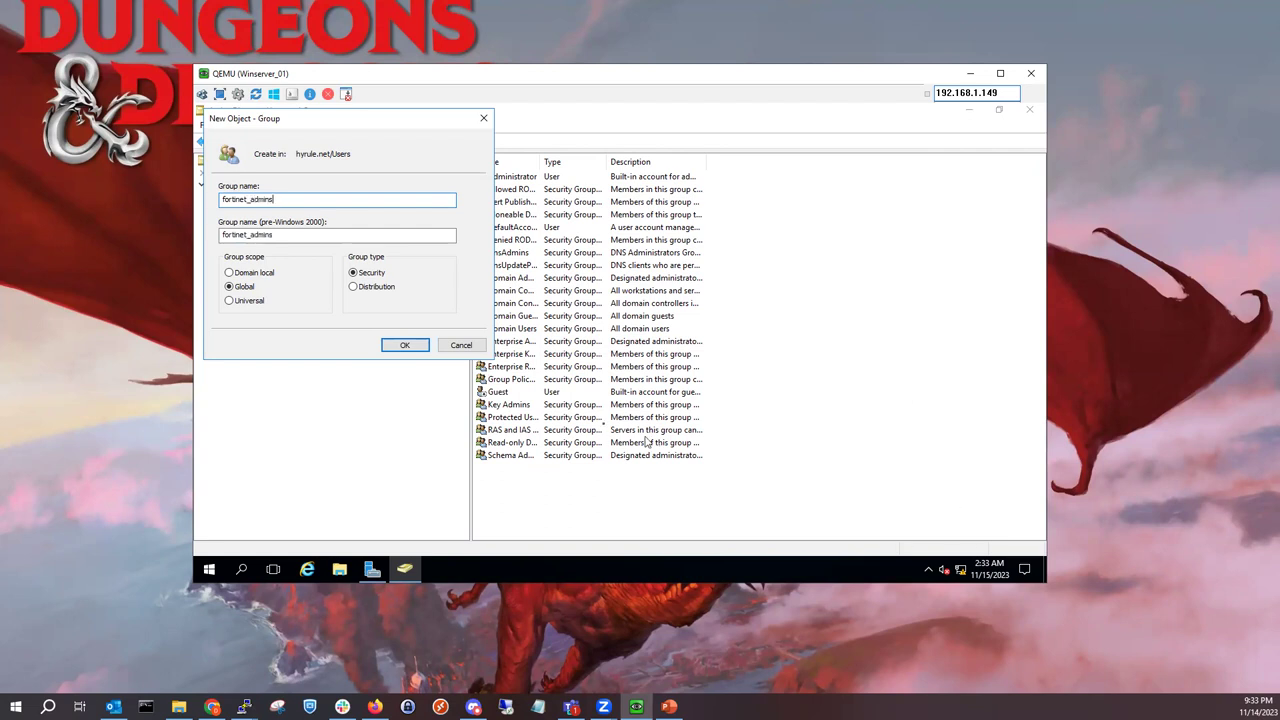
click(408, 346)
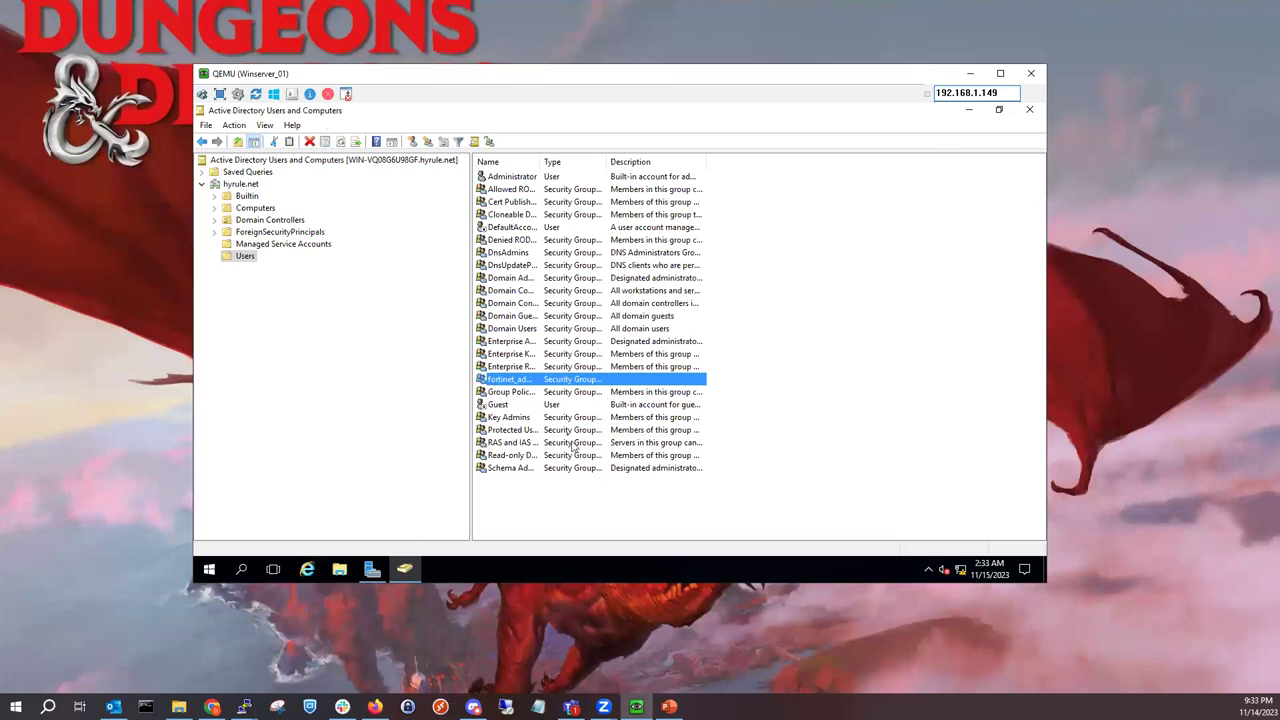
Step: Create a new domain user in Users with a name, logon name and password
click(529, 509)
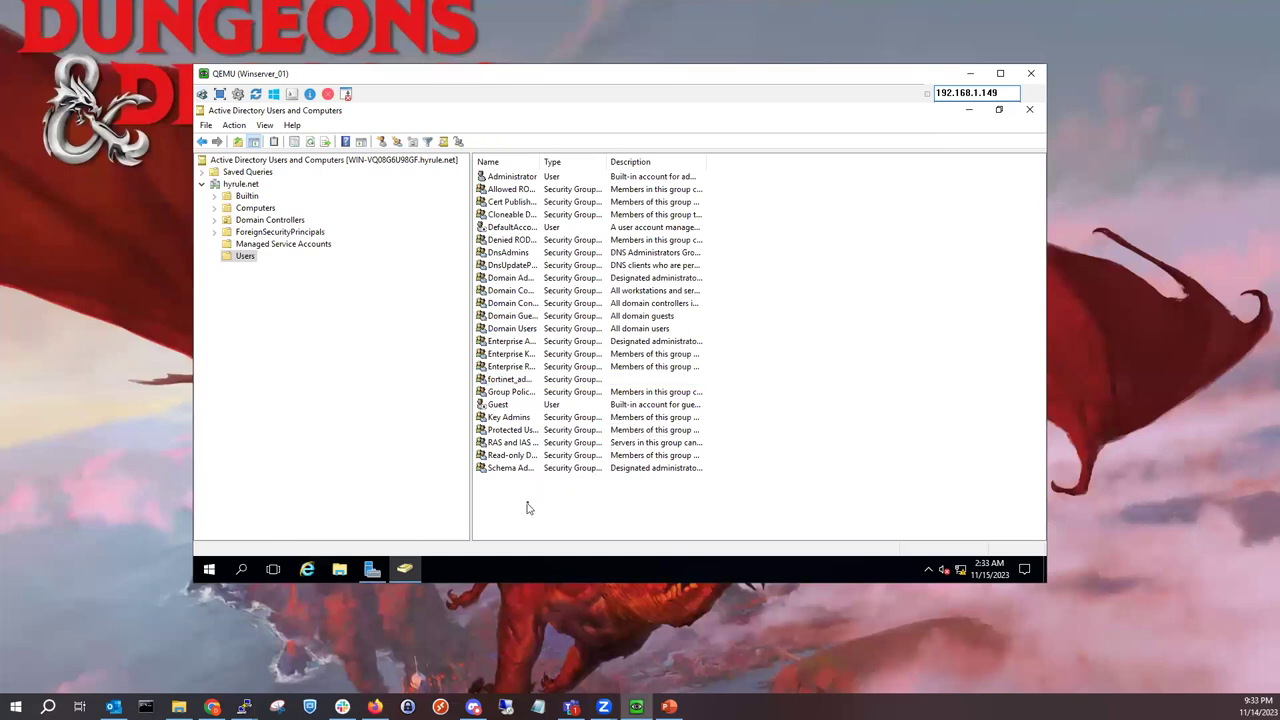
right_click(529, 502)
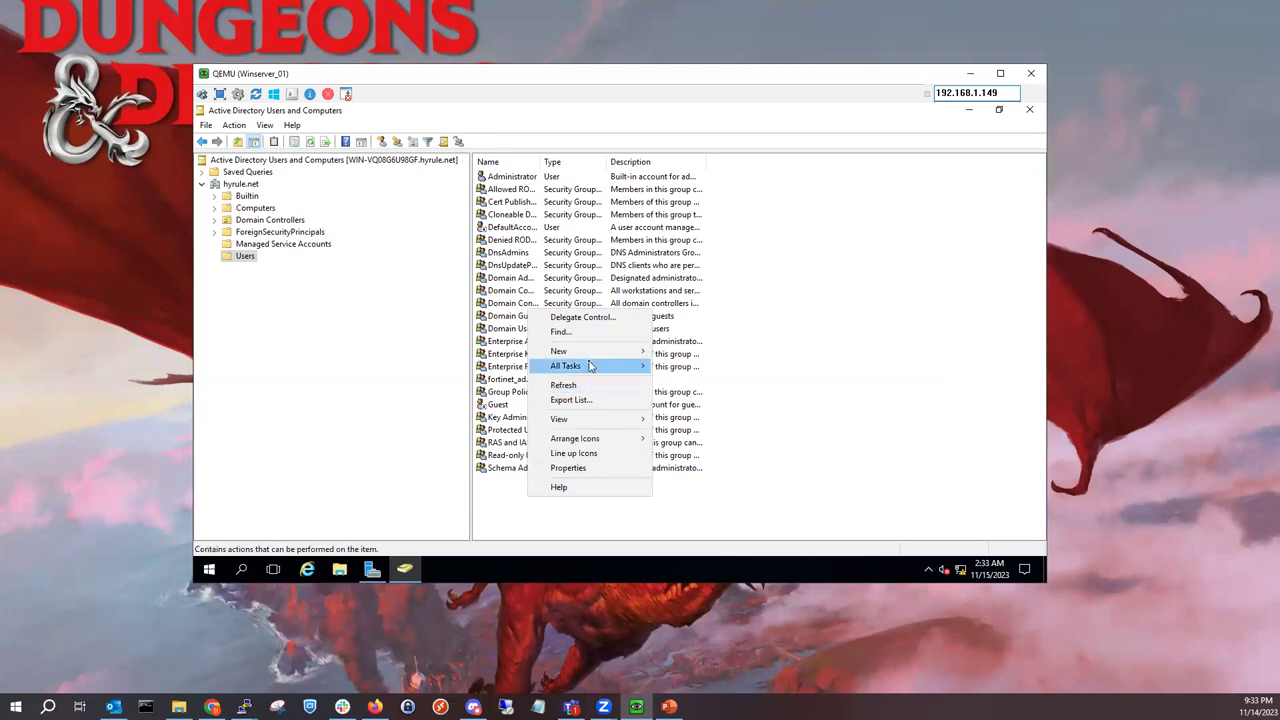
mouse_move(593, 355)
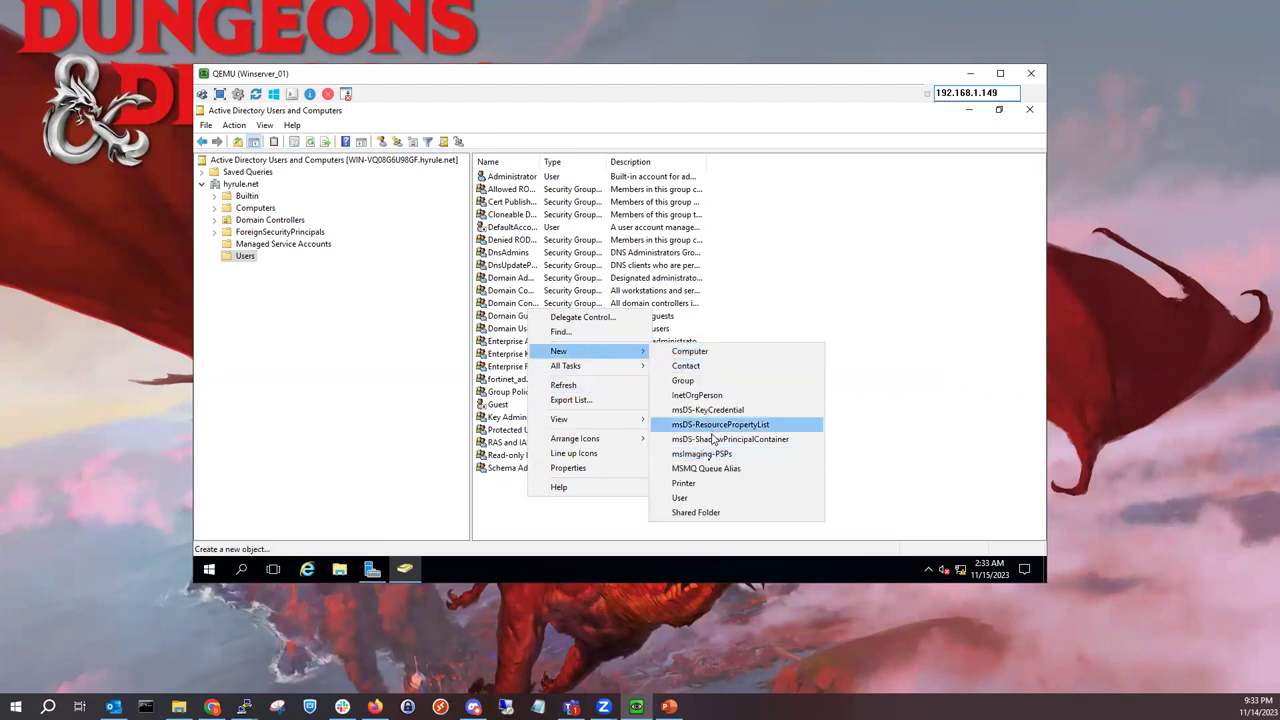
click(684, 497)
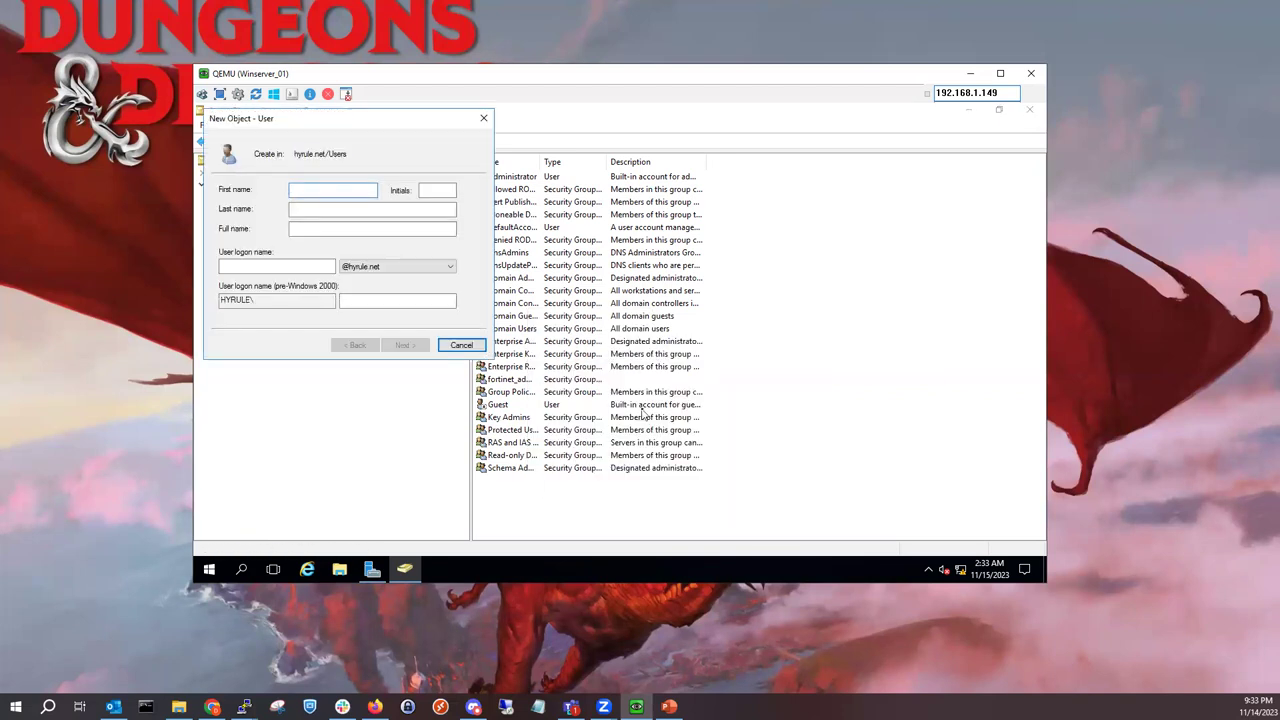
text(mykevia)
click(299, 265)
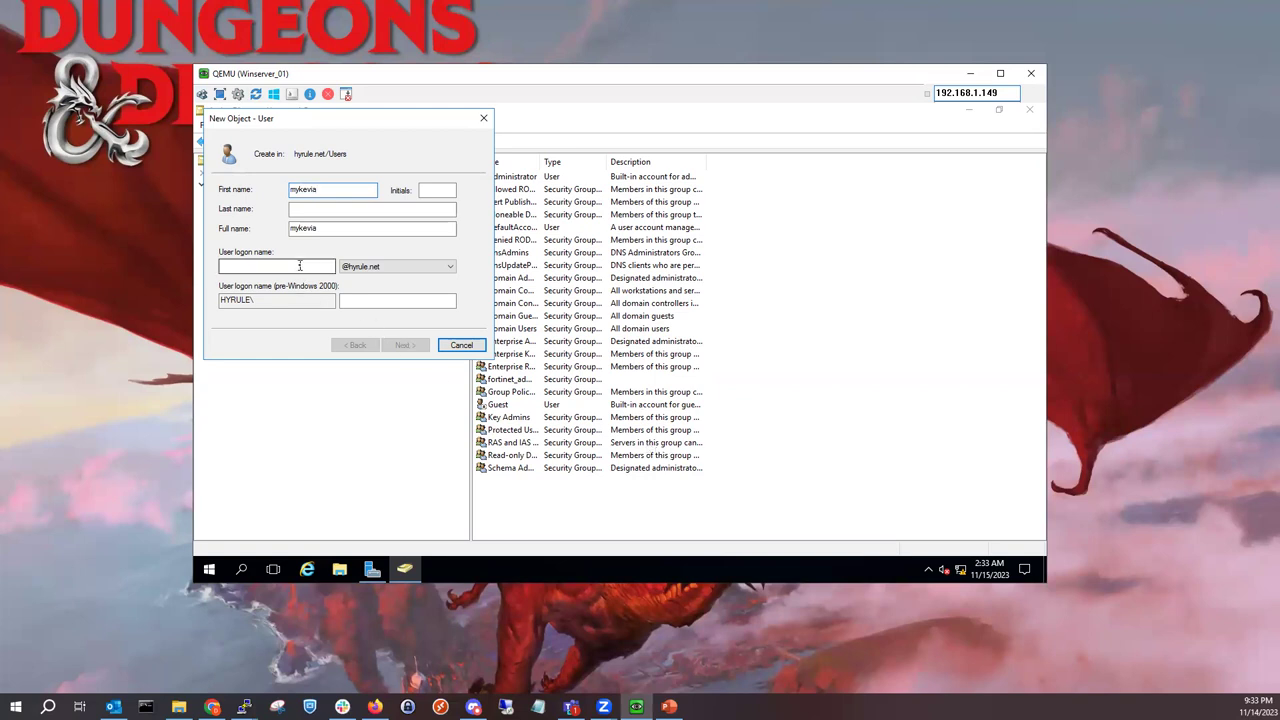
text(mykevia)
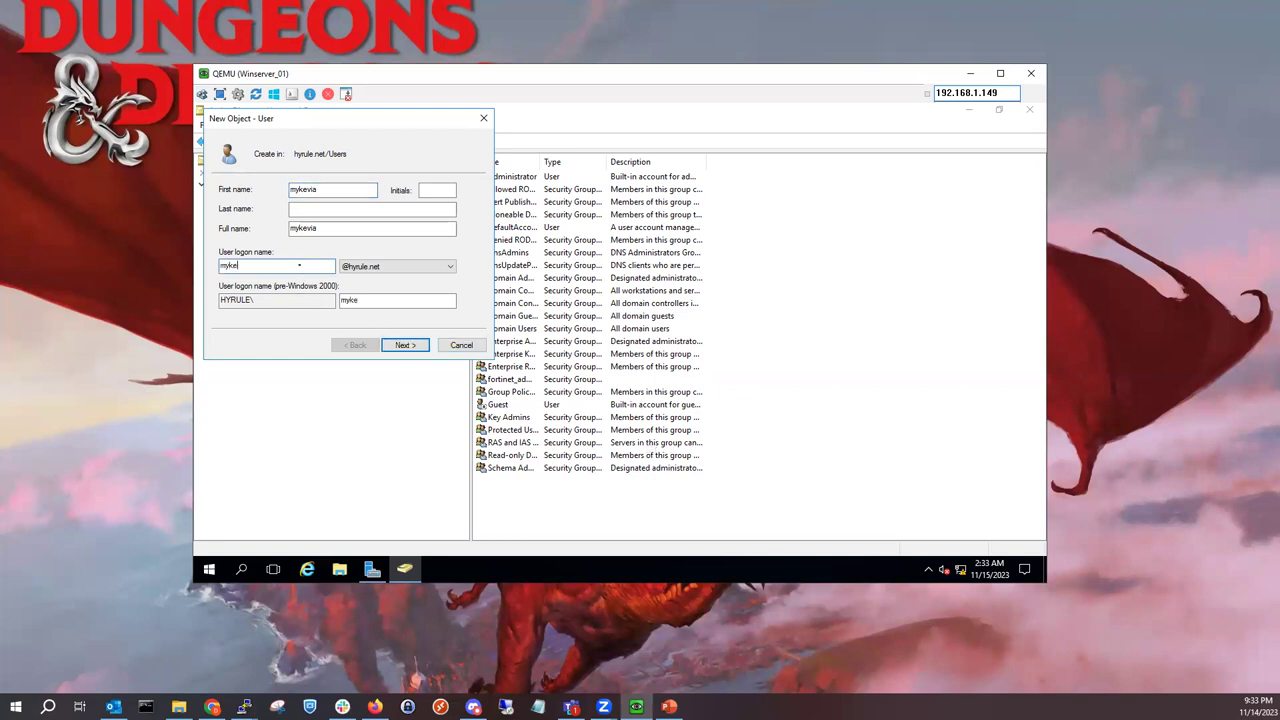
click(401, 345)
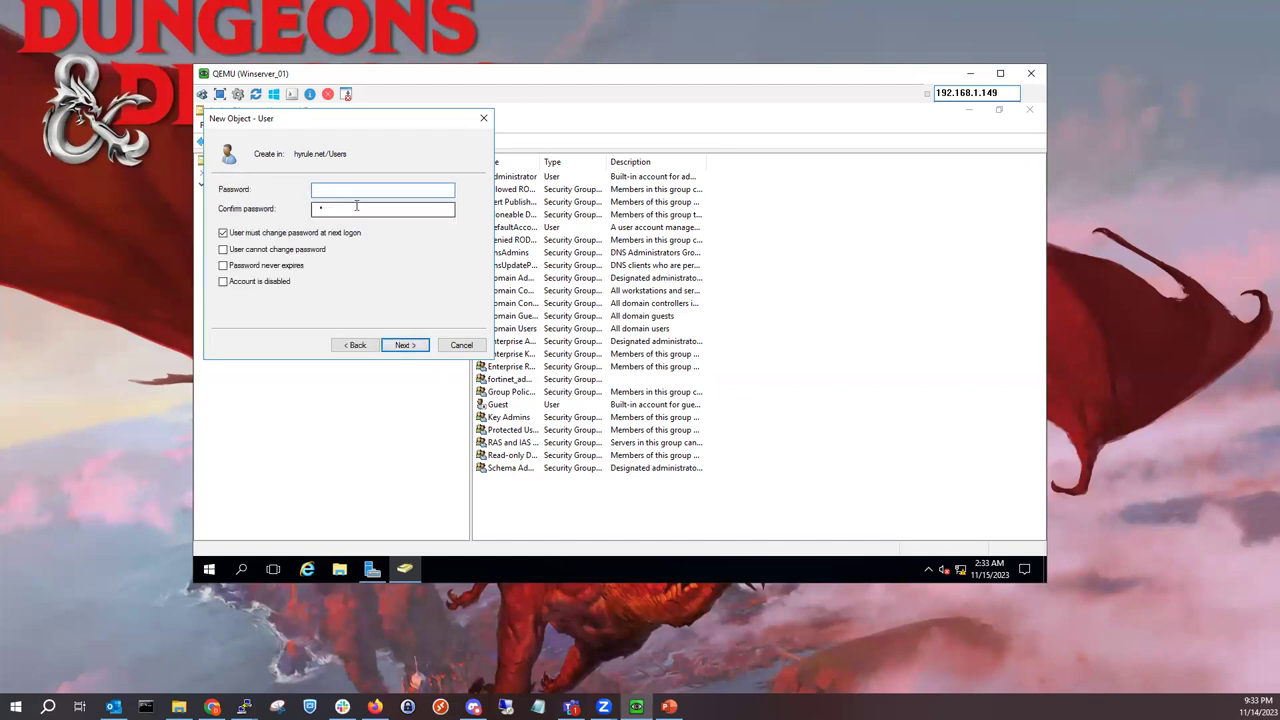
key(BackSpace)
click(328, 196)
text(••••••••)
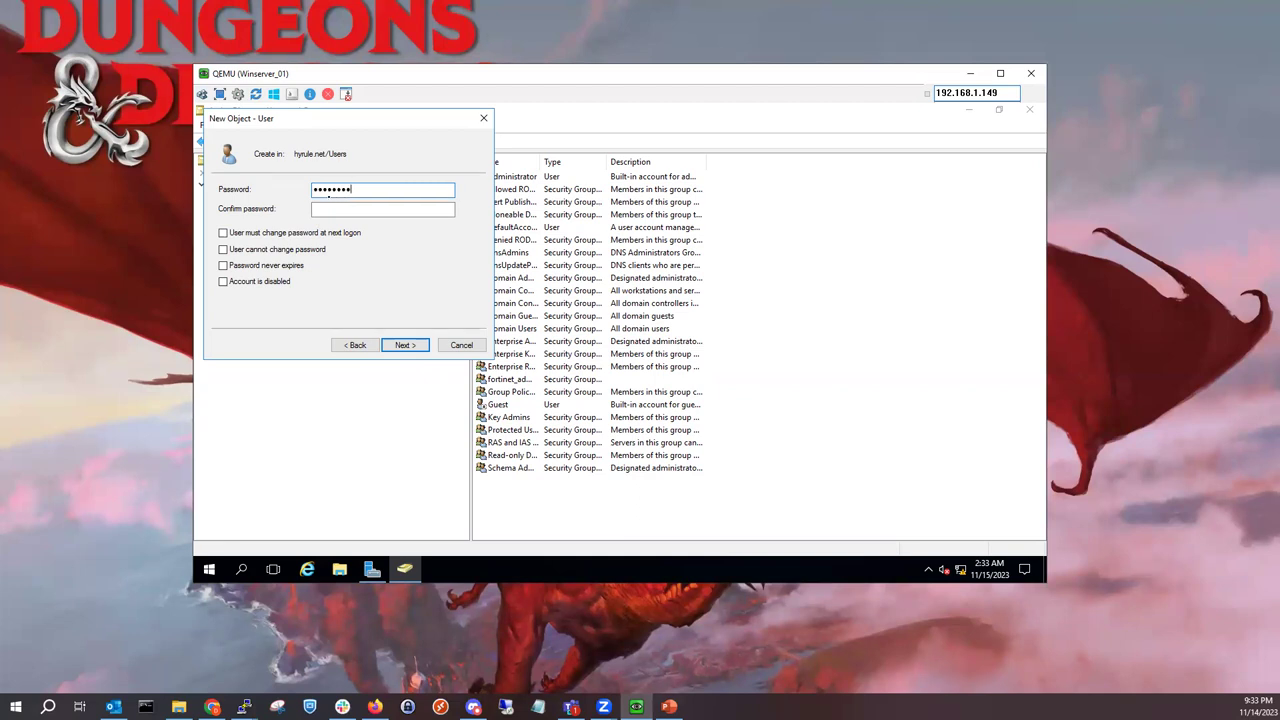
key(Tab)
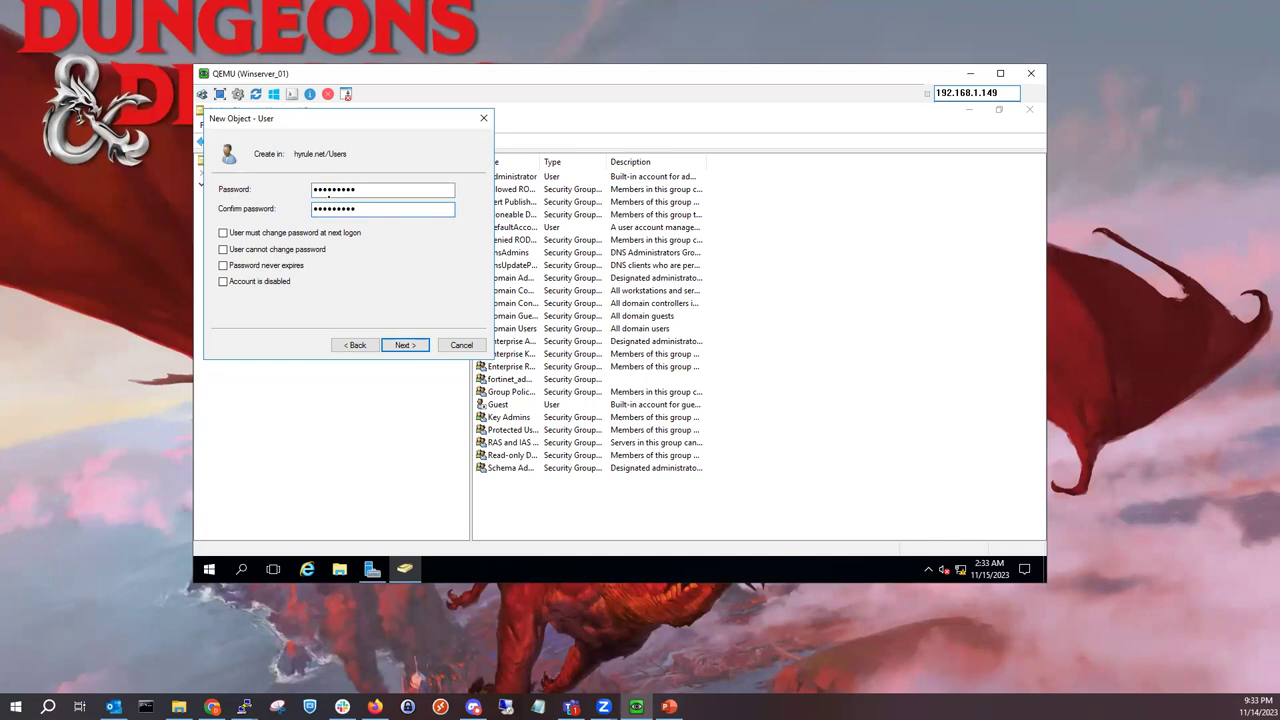
key(Return)
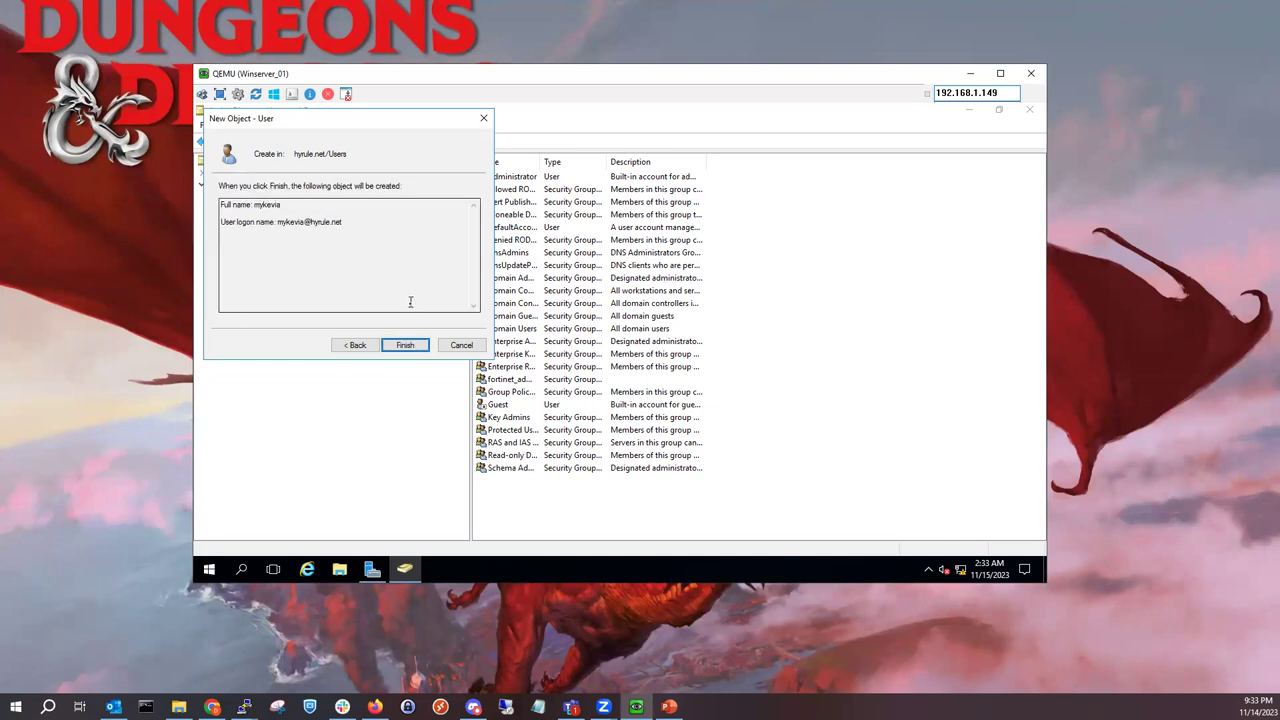
click(410, 344)
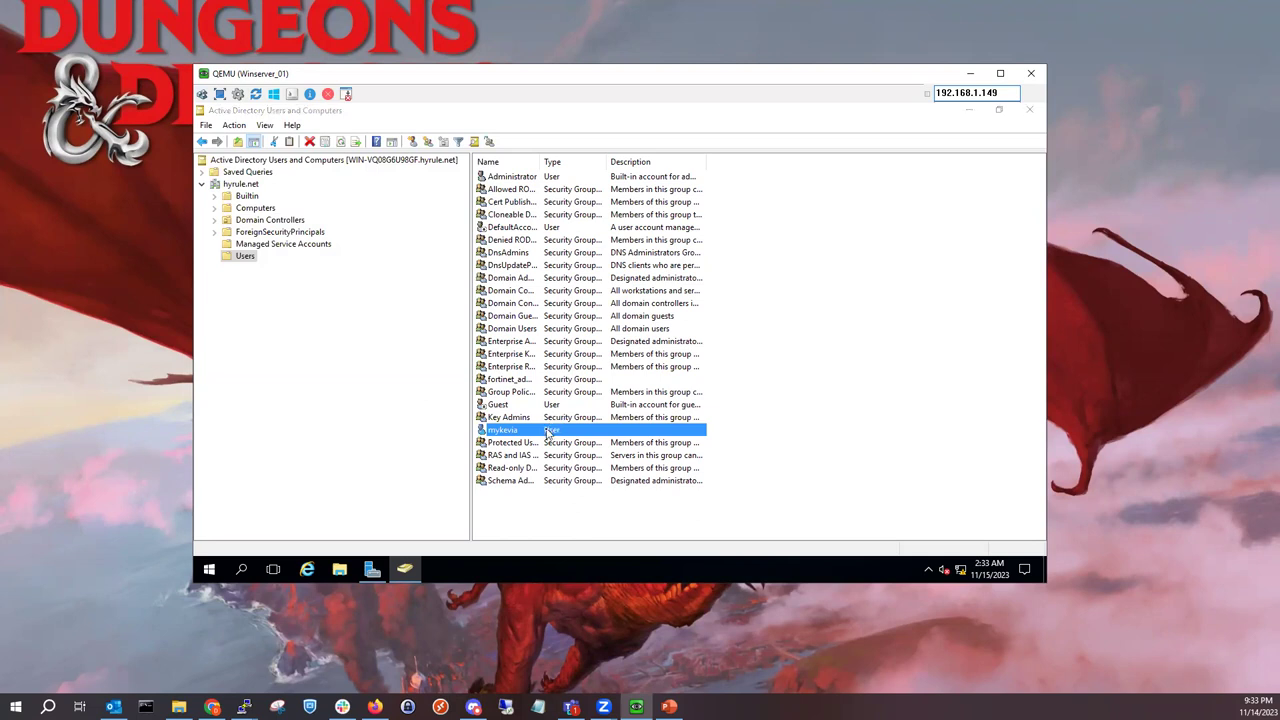
Step: Make the new user a member of fortinet_admins and apply the change
double_click(547, 432)
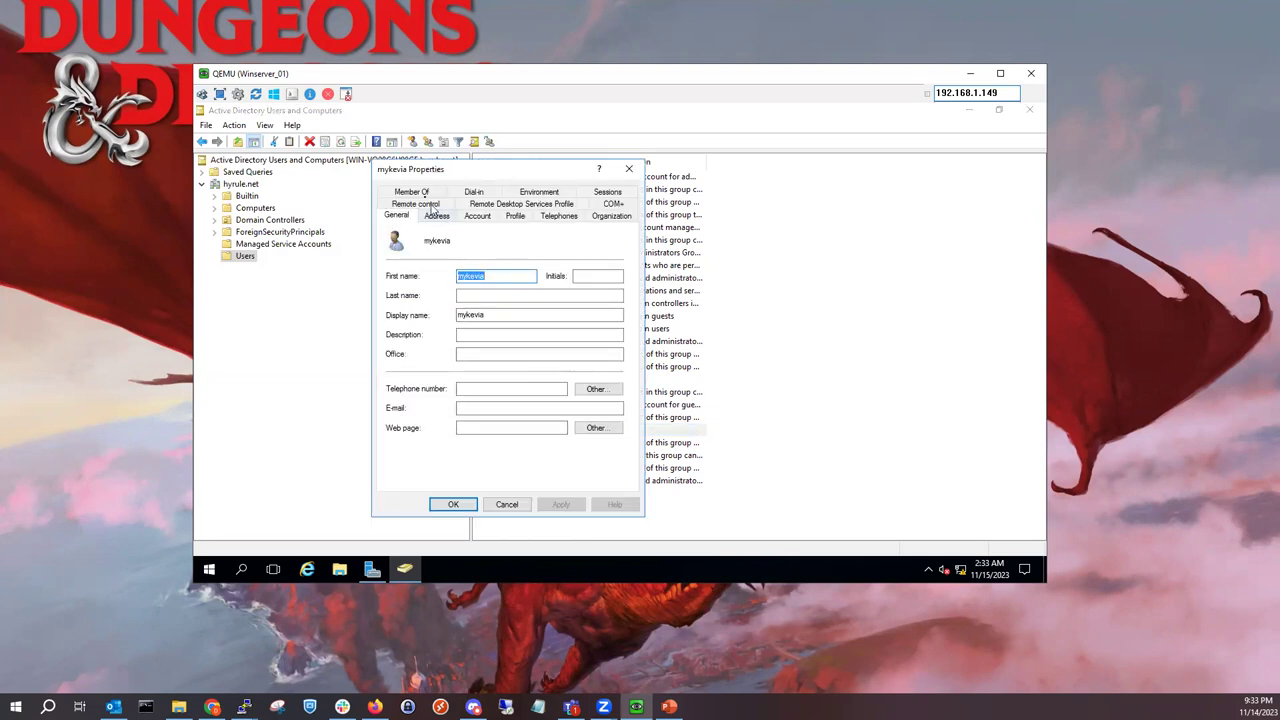
click(415, 192)
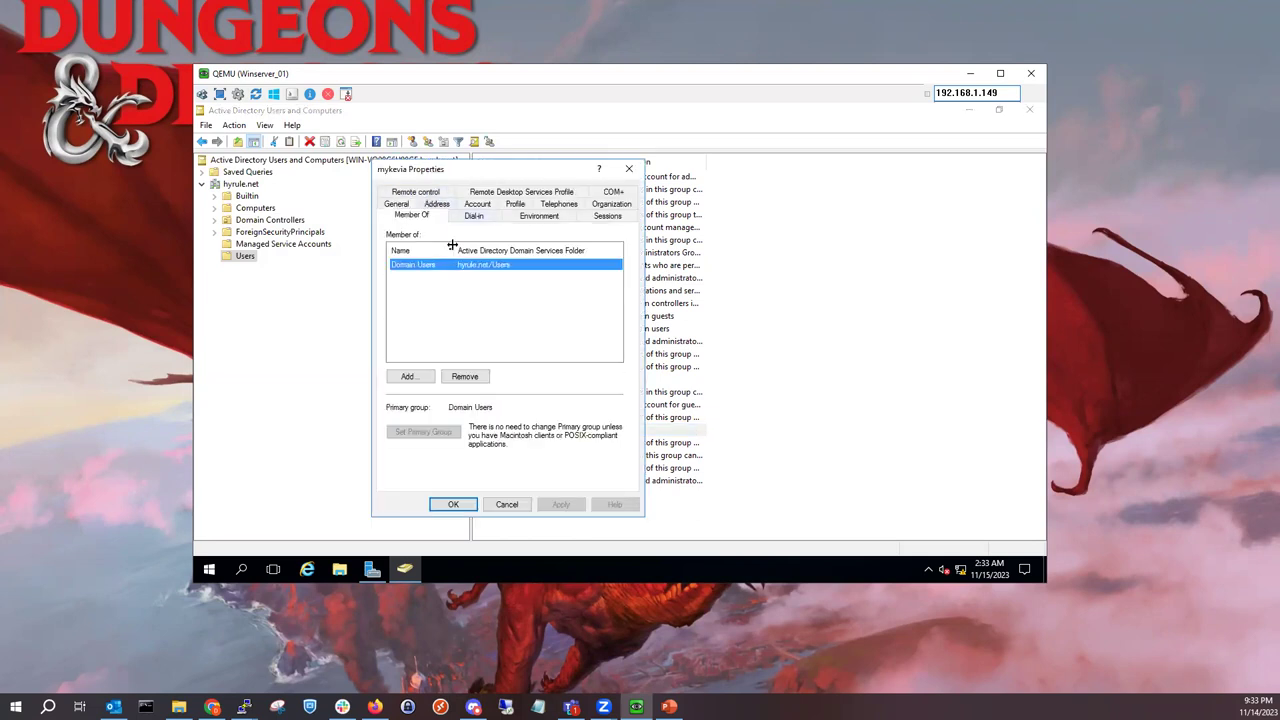
click(410, 376)
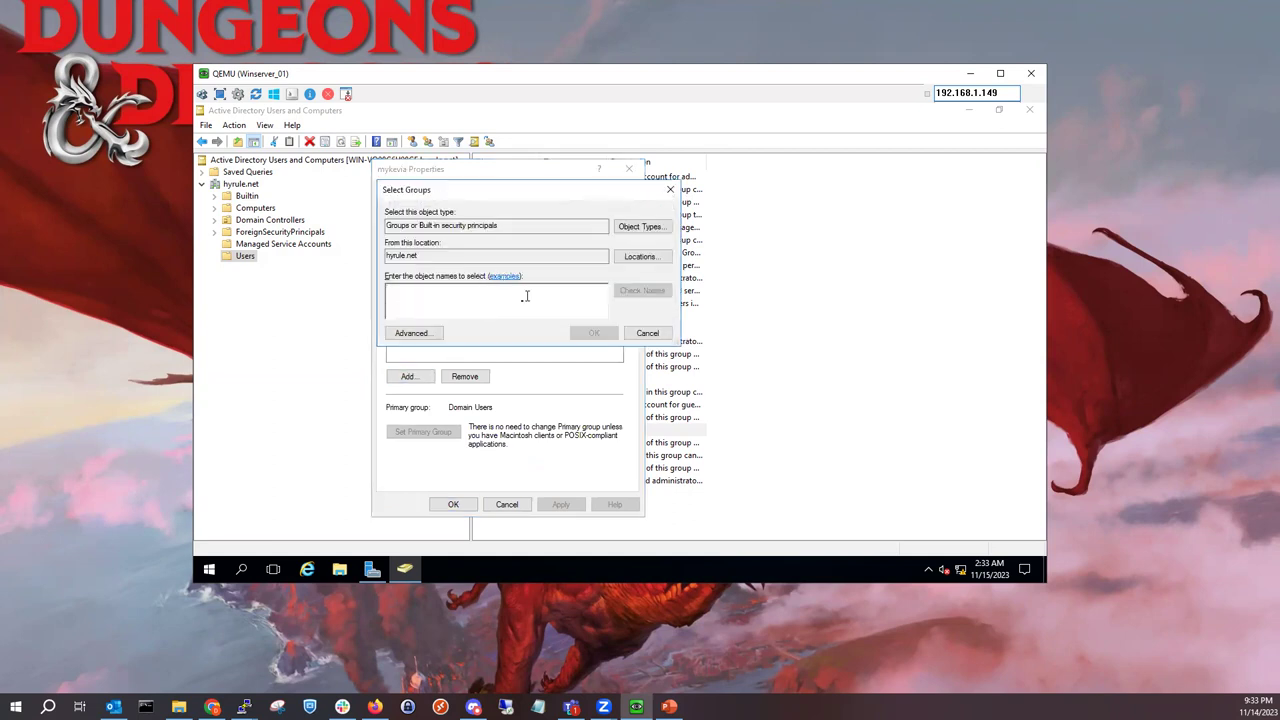
text(for)
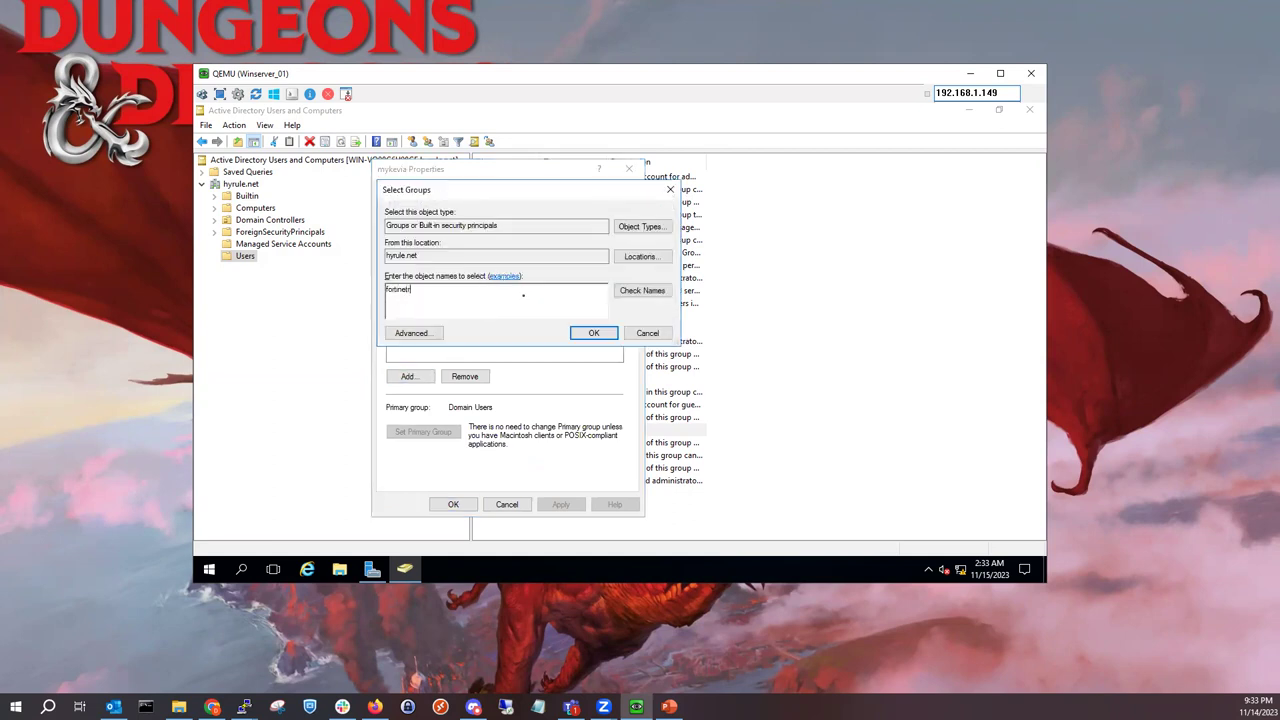
text(tinet)
click(624, 294)
click(595, 333)
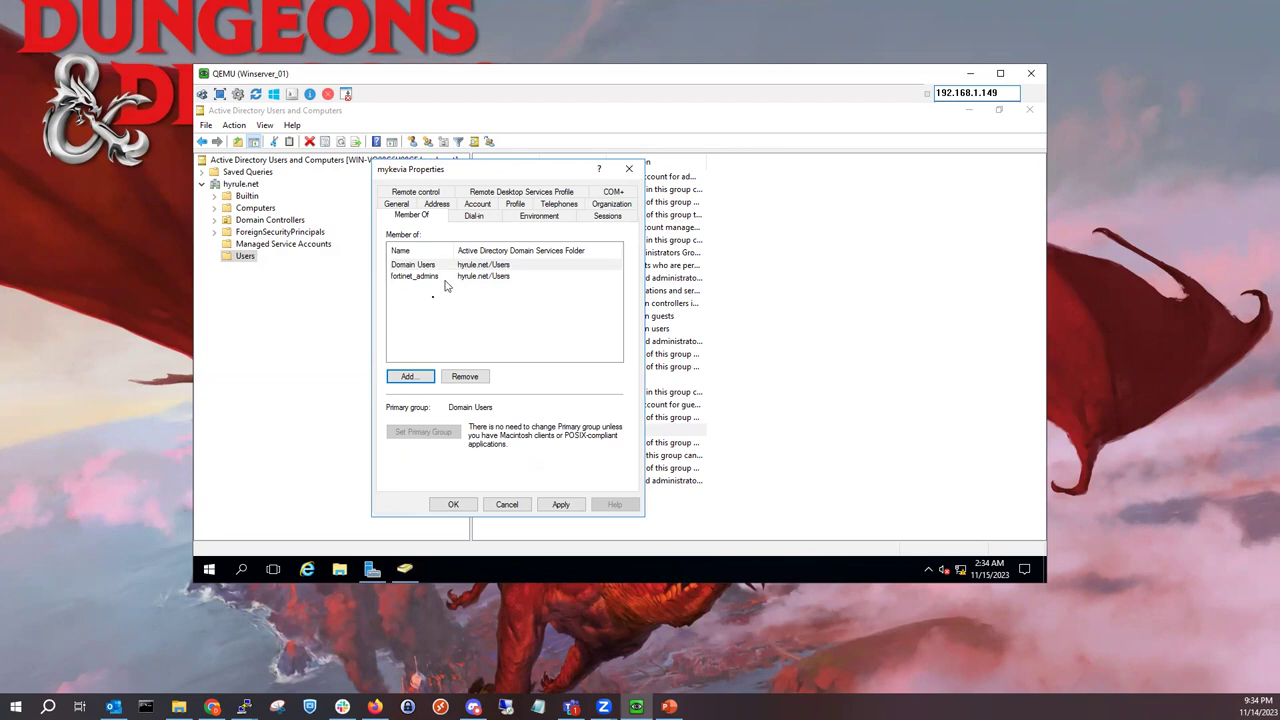
click(566, 504)
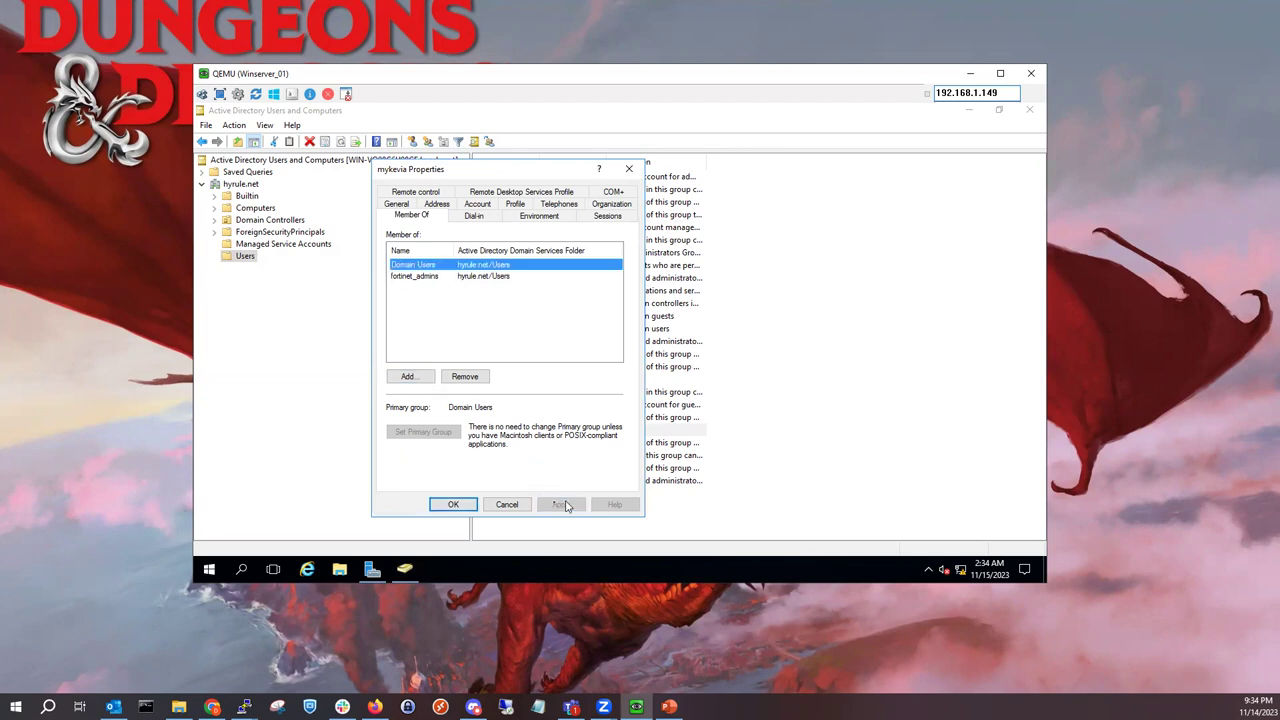
click(454, 506)
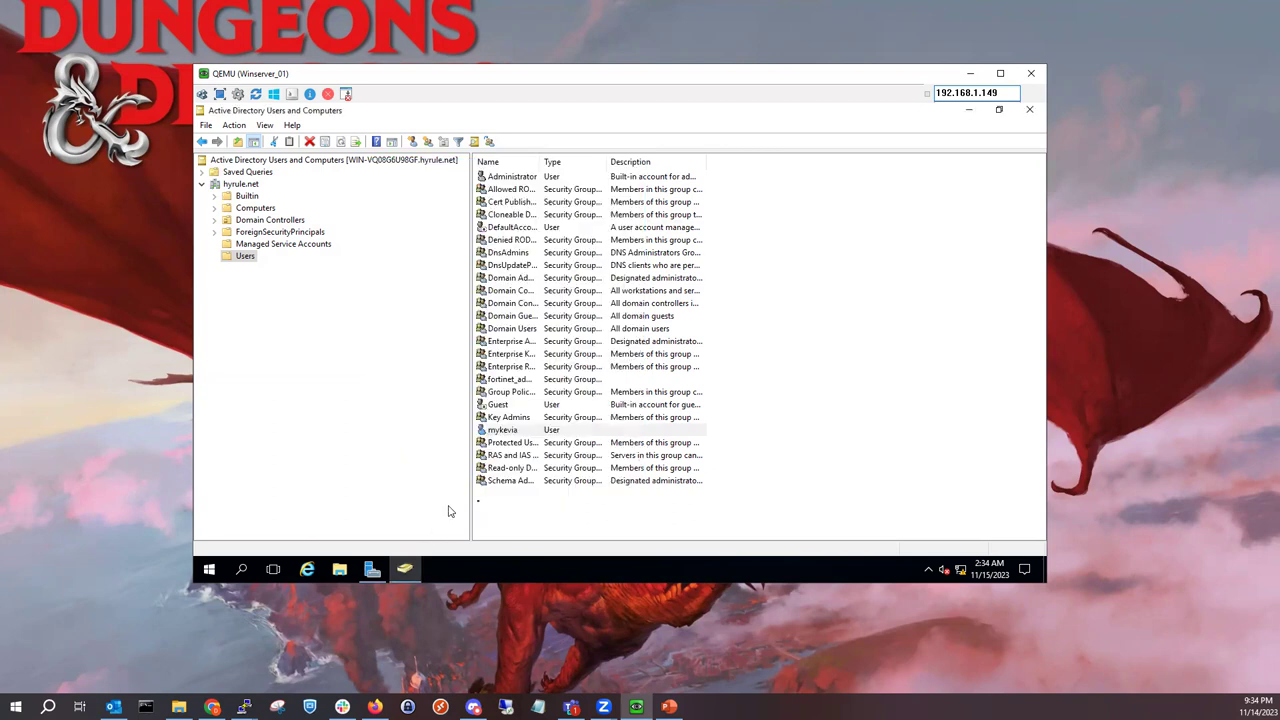
Step: Start another new user in Users, entering its first name and logon name
right_click(548, 510)
mouse_move(637, 366)
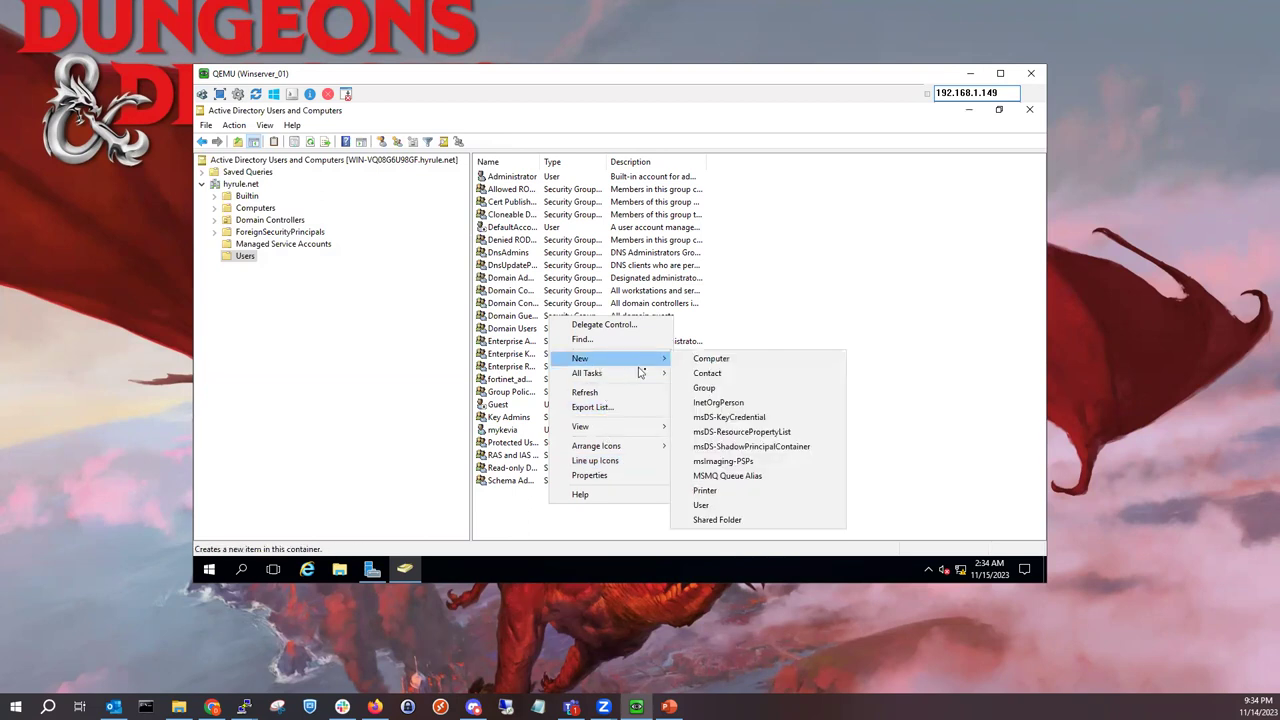
click(719, 508)
text(Rex)
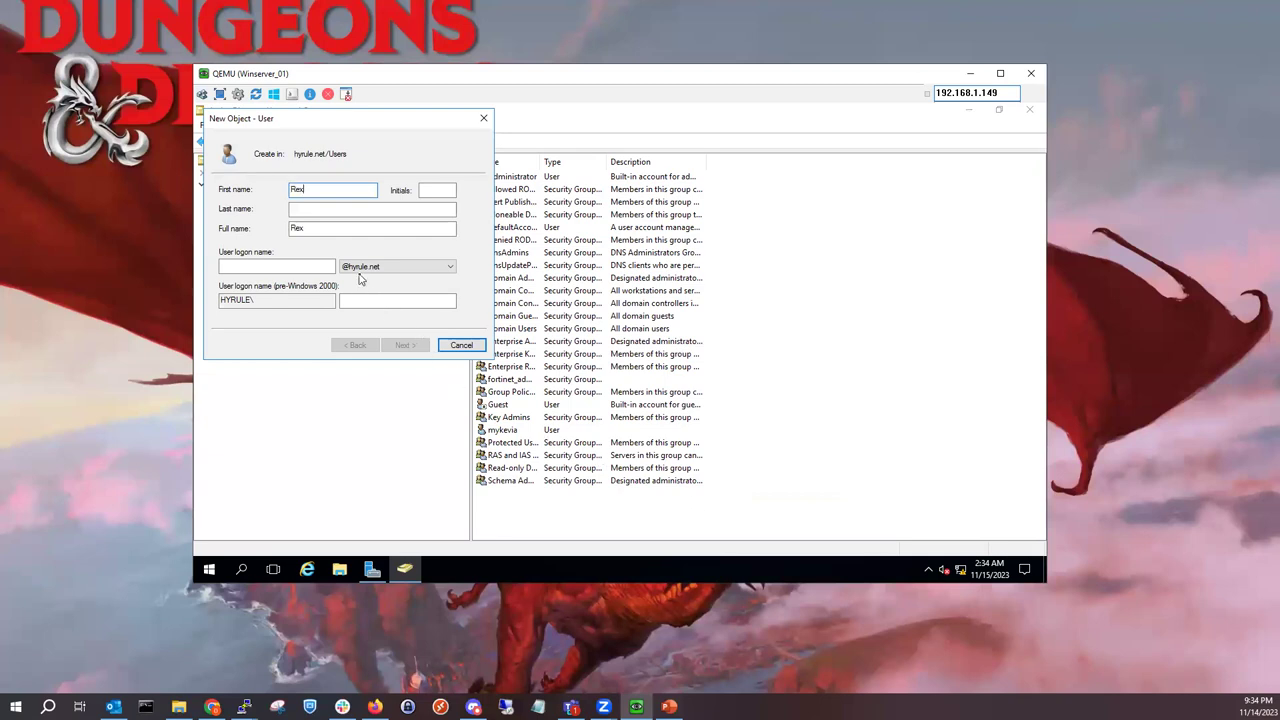
key(BackSpace)
key(BackSpace)
key(BackSpace)
text(re)
click(308, 266)
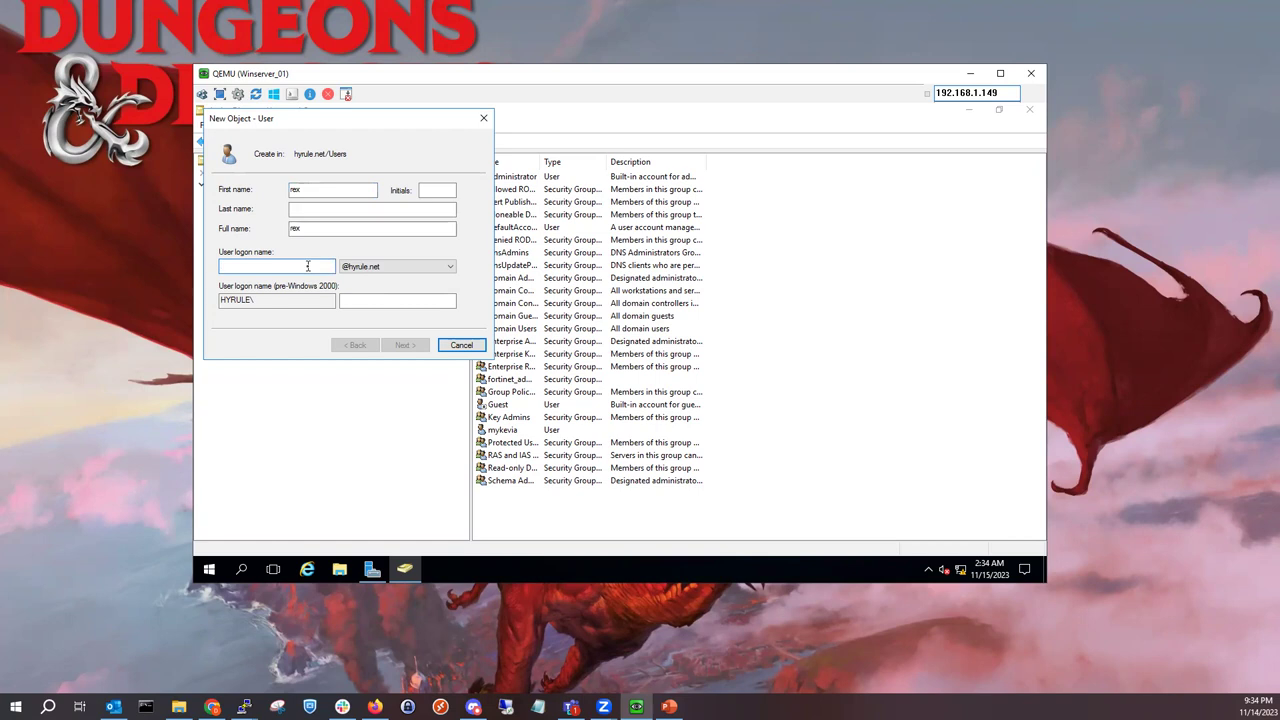
text(rex)
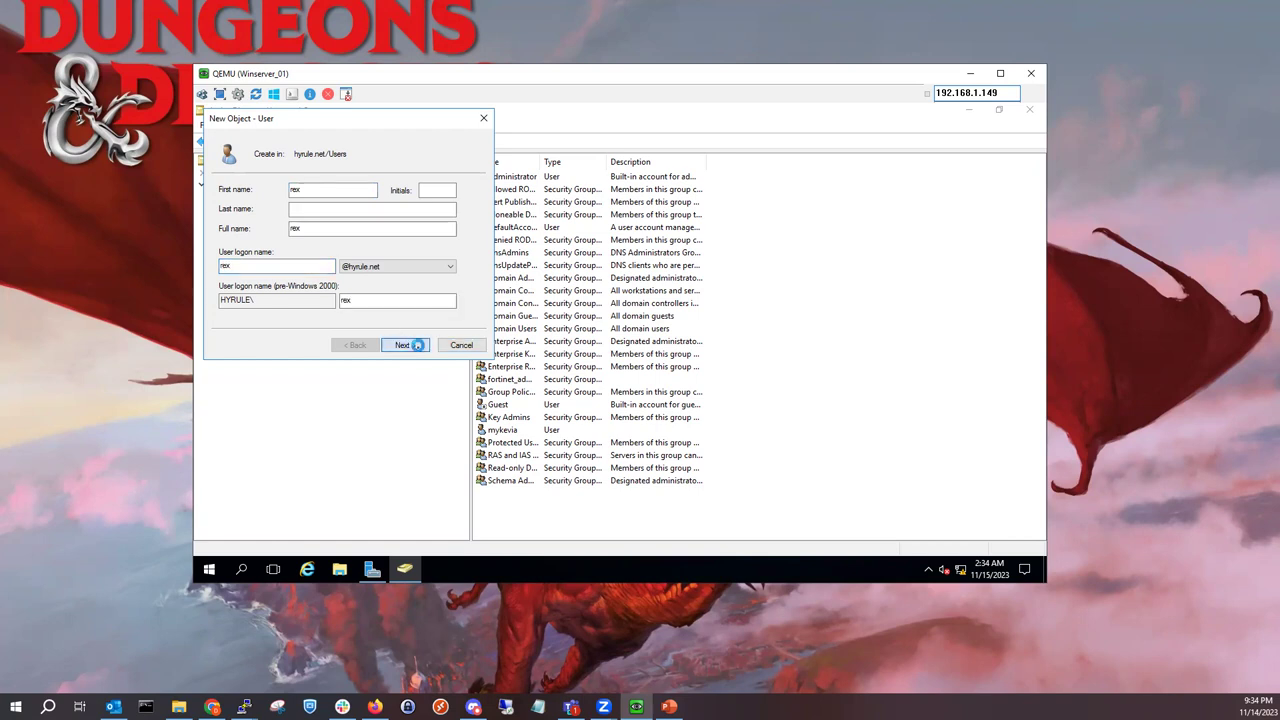
click(417, 345)
Step: Re-enter matching passwords after the mismatch error and finish creating the user
click(348, 189)
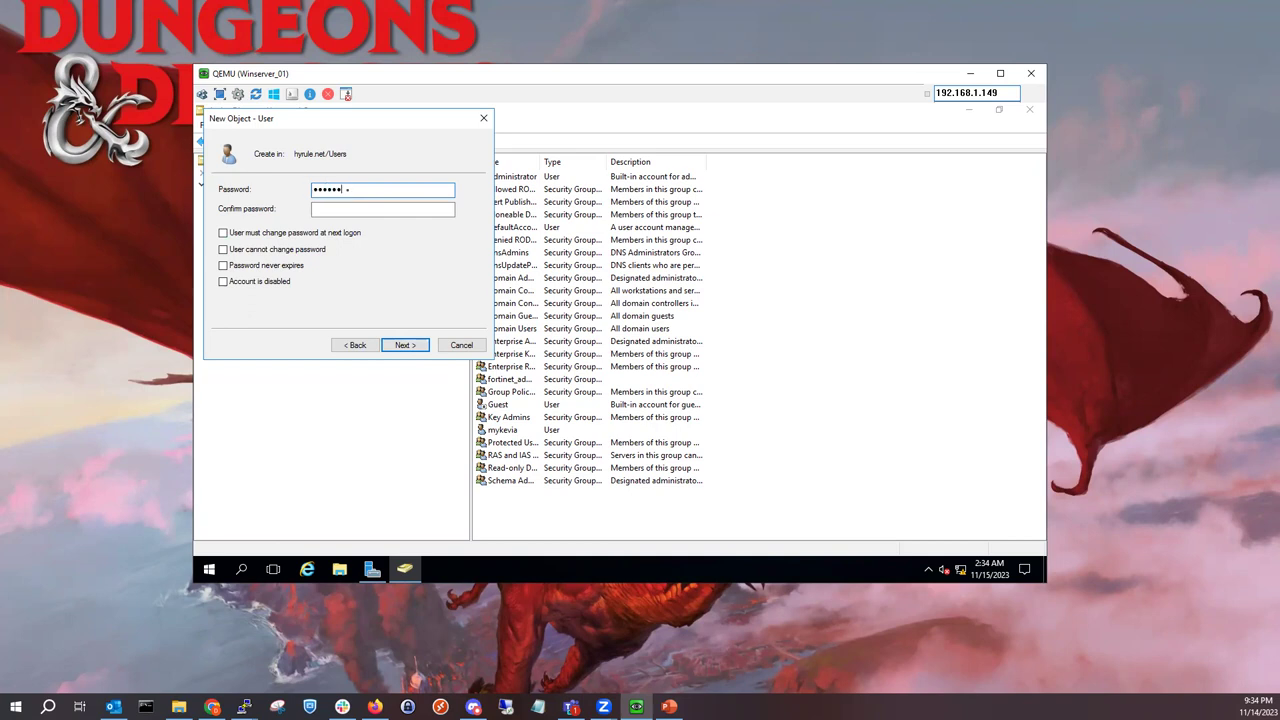
key(Tab)
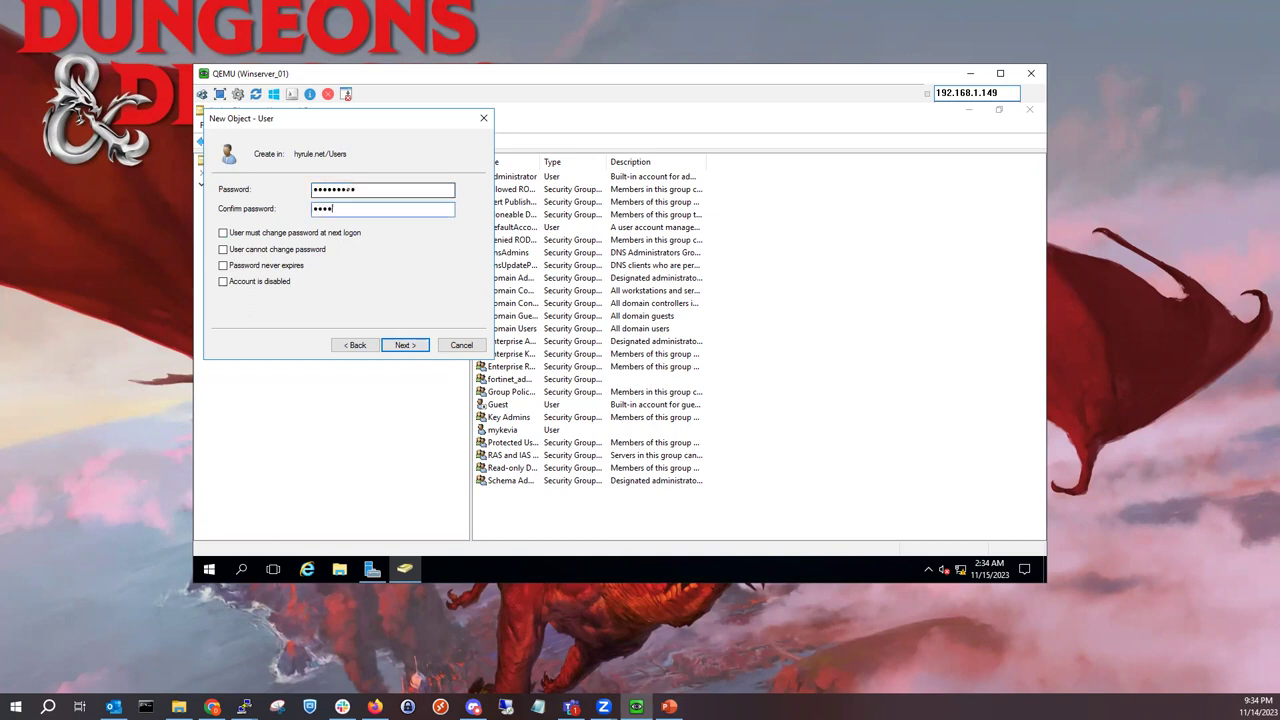
key(shift)
key(shift)
key(shift)
key(shift)
key(shift)
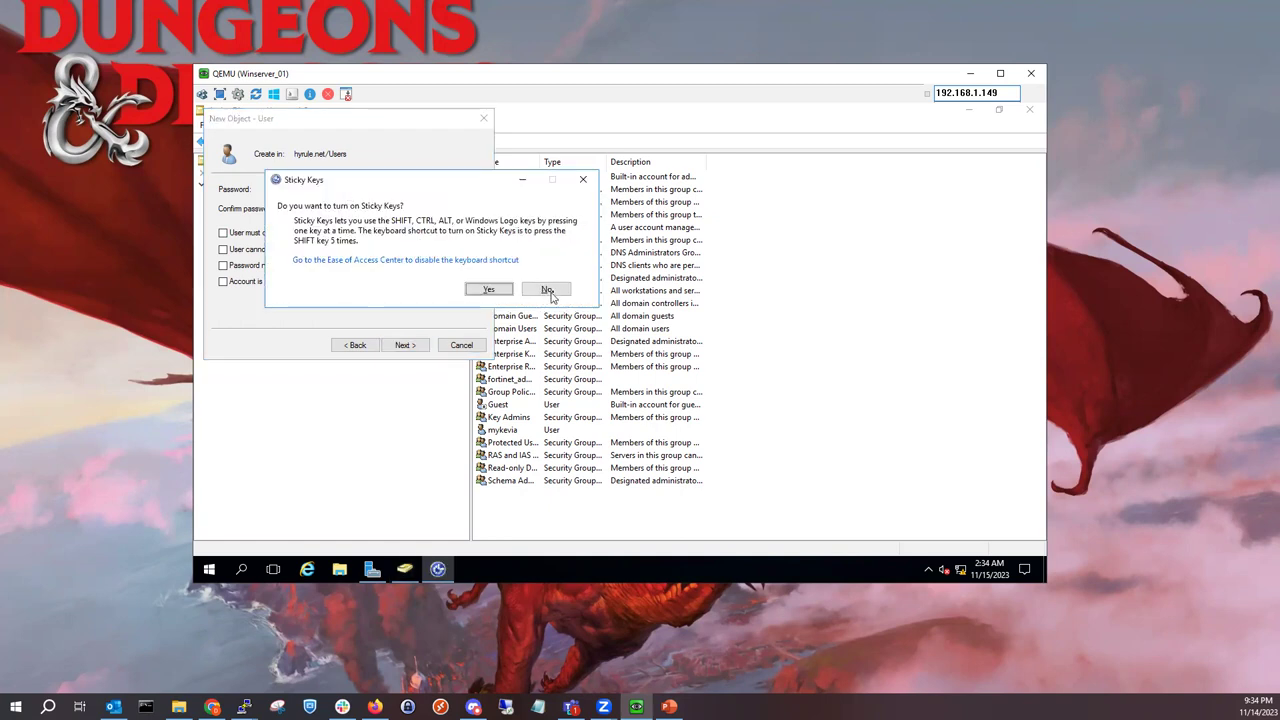
click(548, 289)
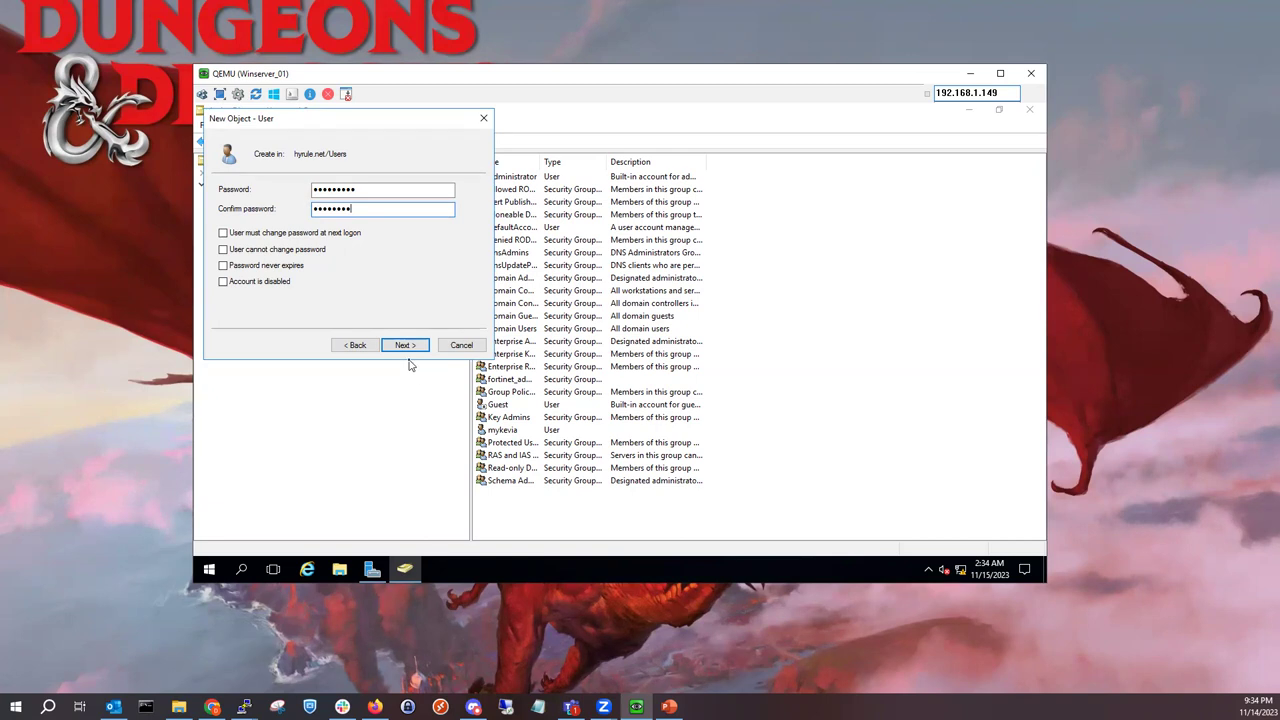
key(Return)
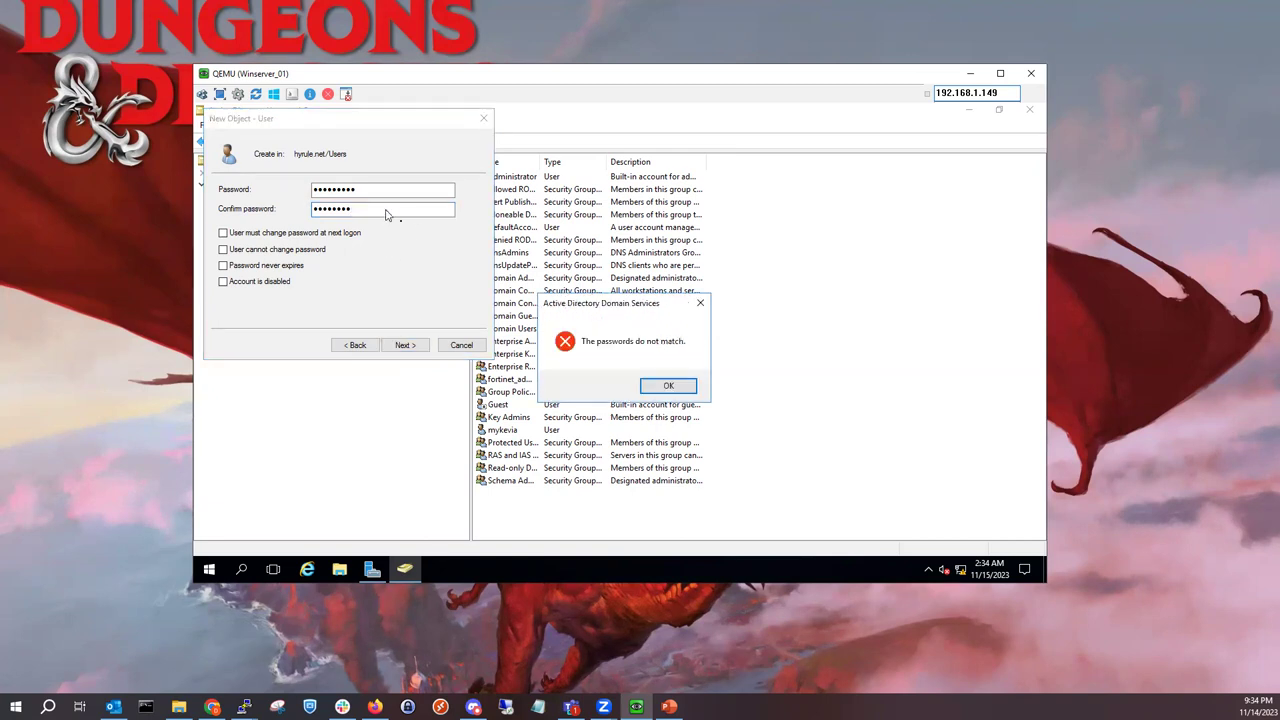
click(666, 384)
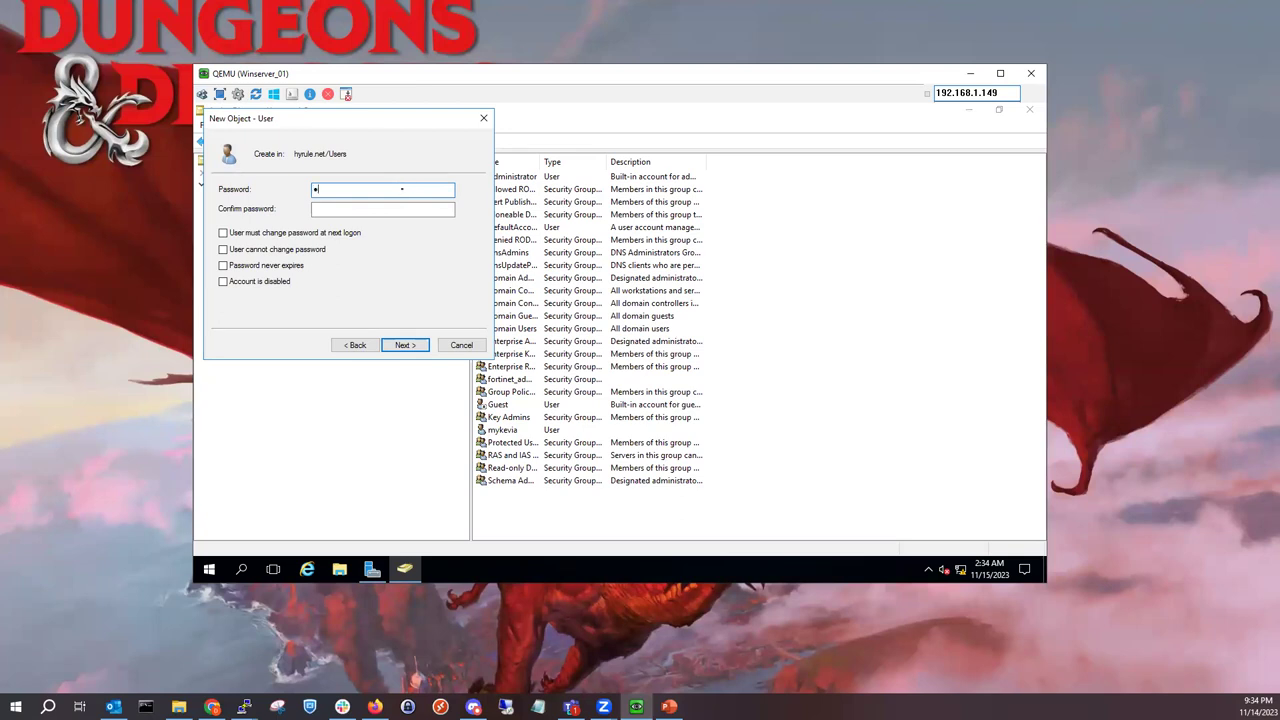
text(*)
key(Tab)
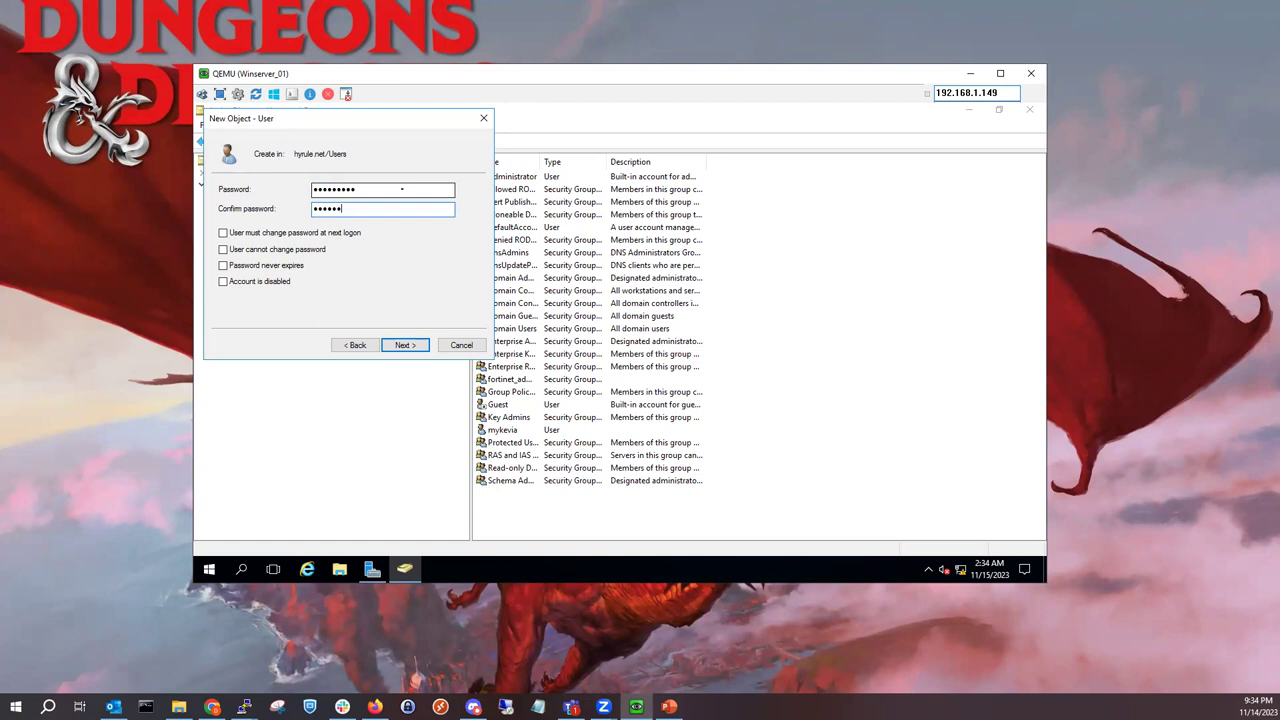
click(412, 346)
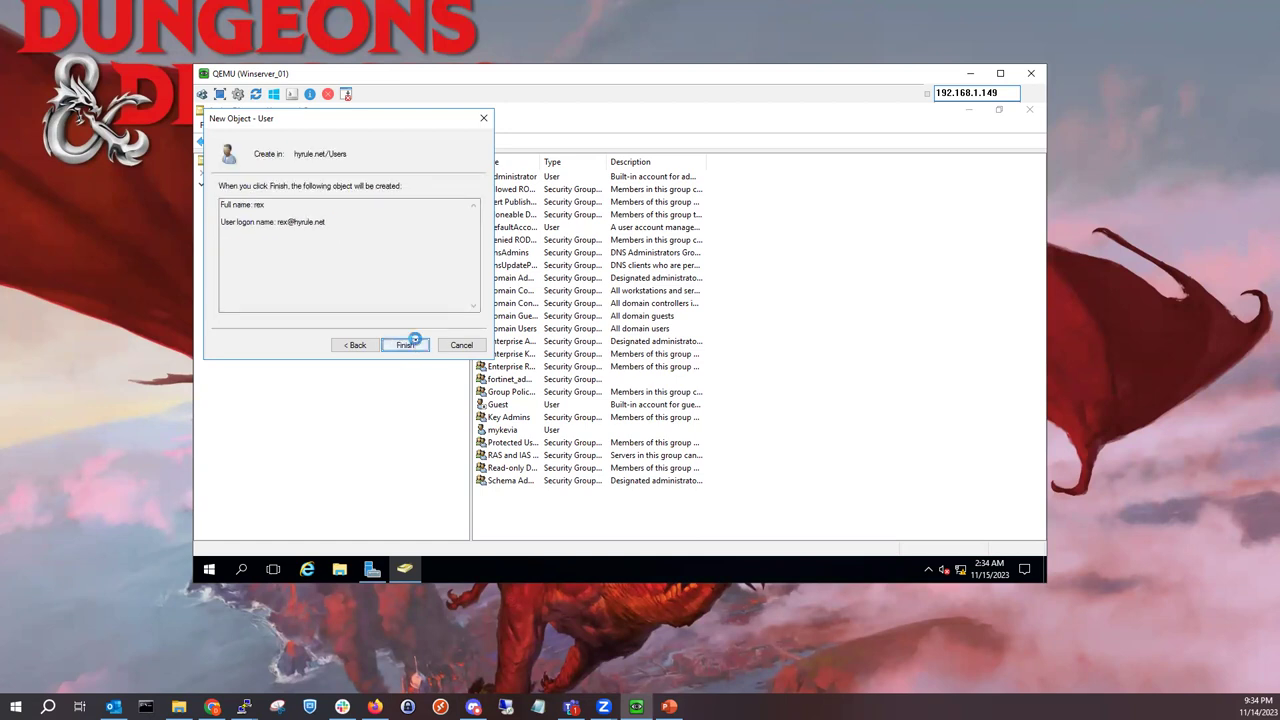
click(412, 346)
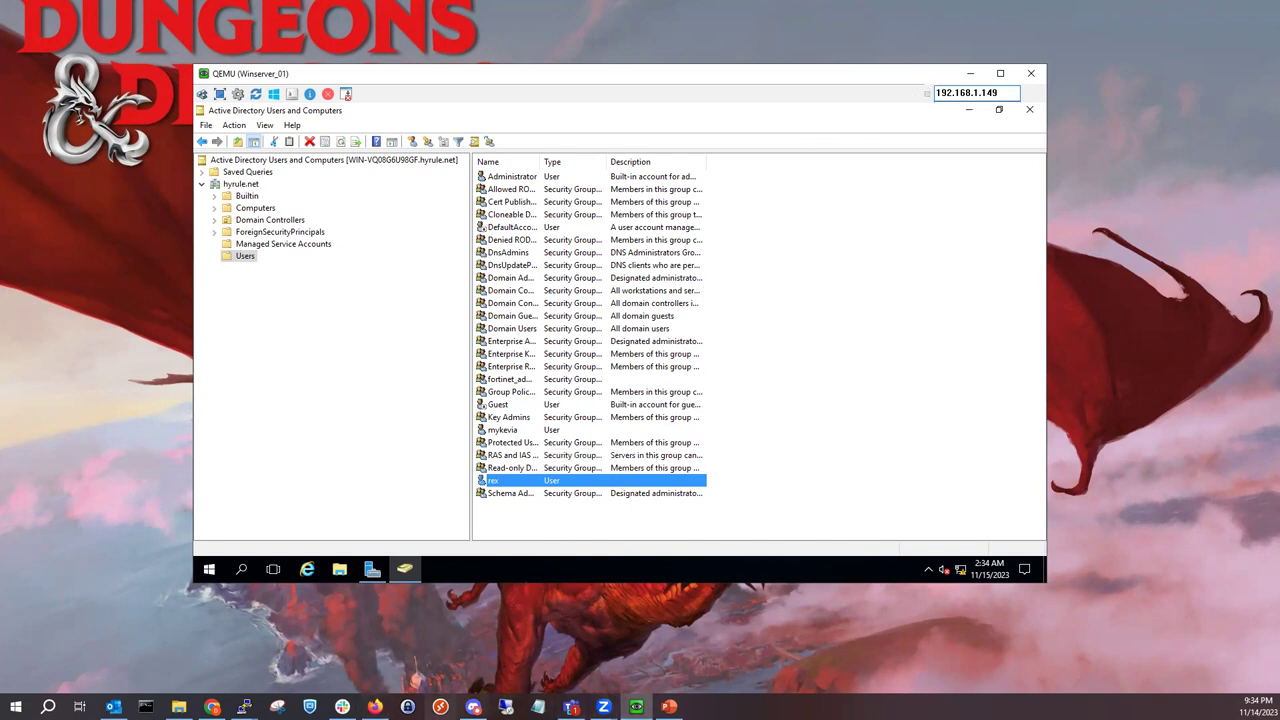
Step: Check Hyrule.net's LDAP server settings in FortiGate, confirming the Successful connection status
click(374, 704)
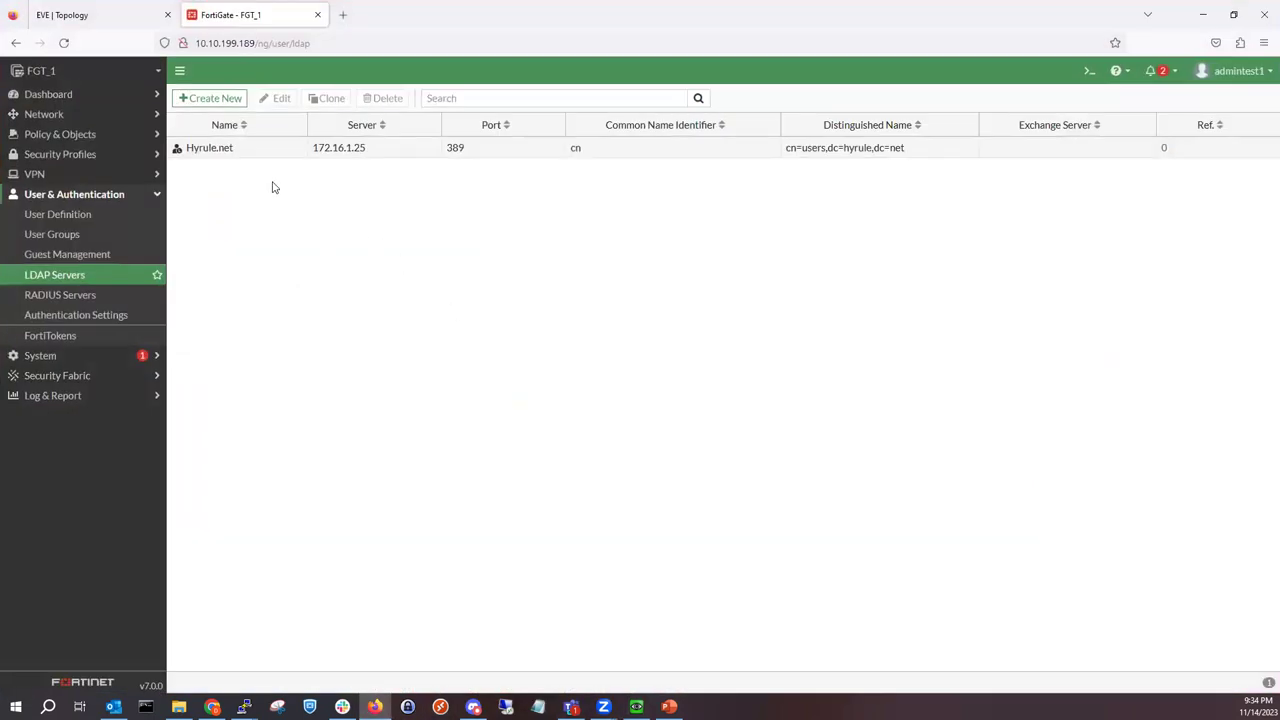
click(268, 157)
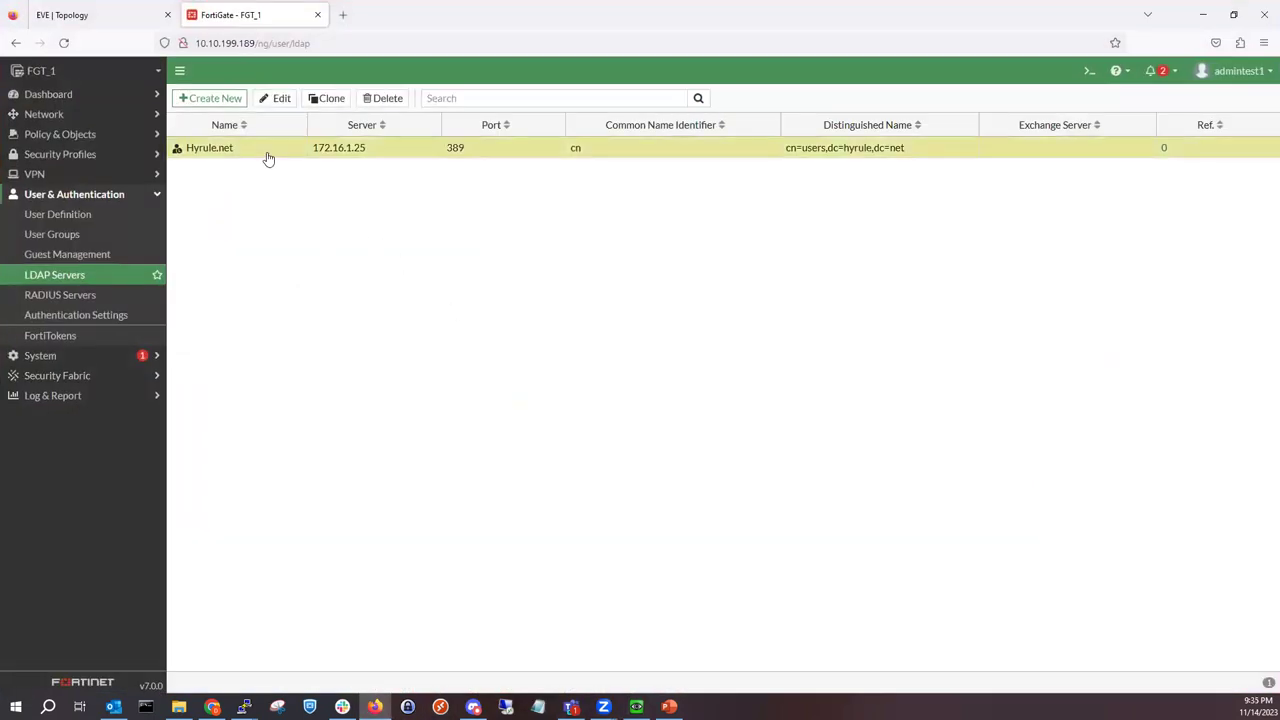
double_click(268, 157)
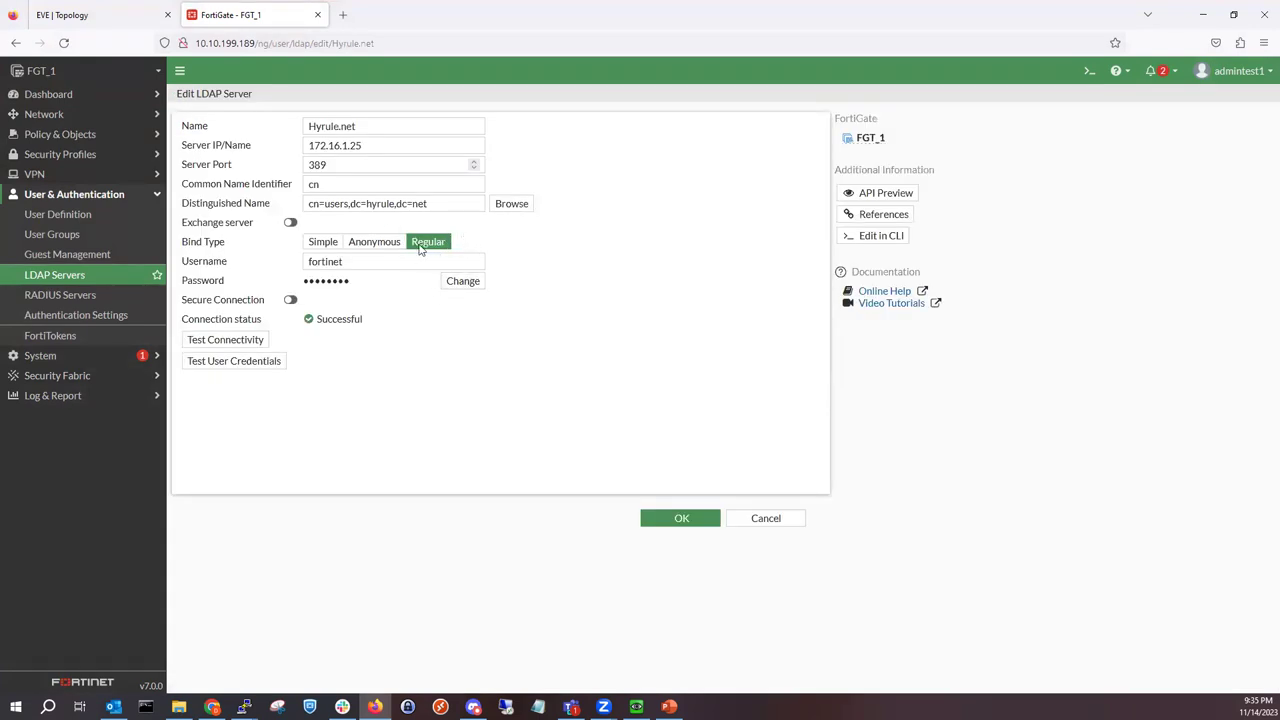
click(703, 530)
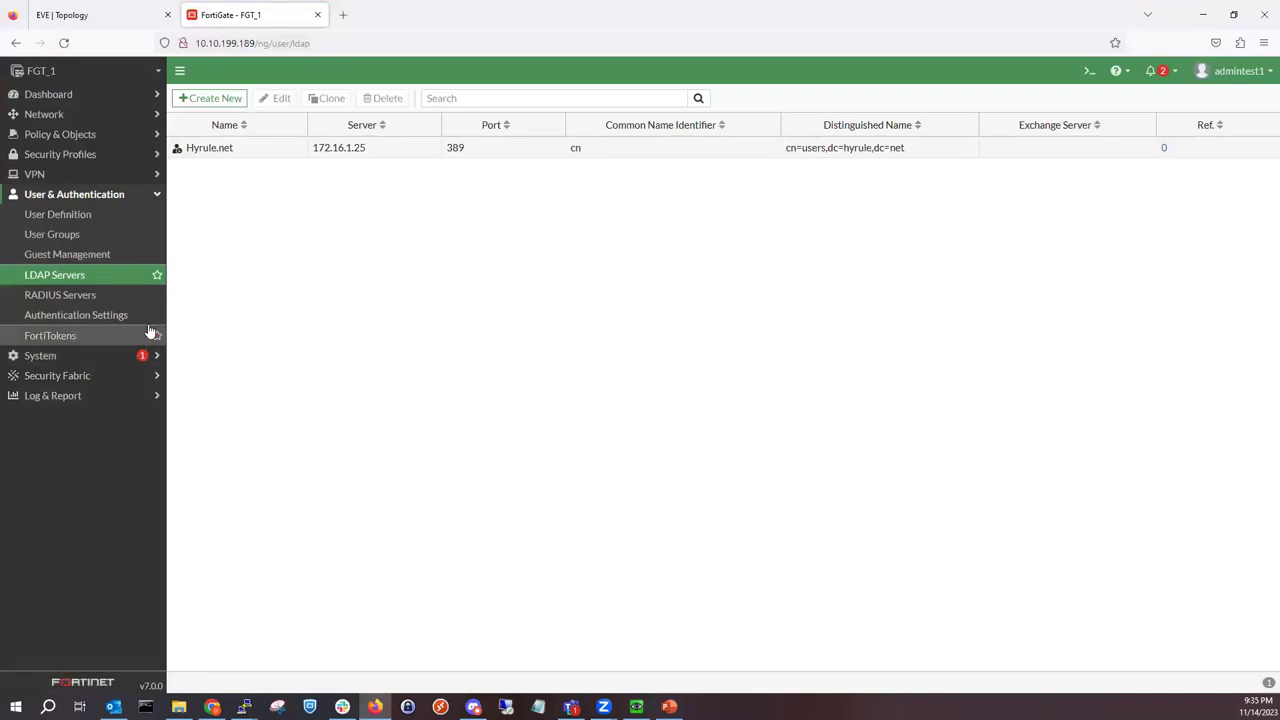
click(85, 358)
Step: Start a new administrator named Users that matches all remote group users
click(71, 240)
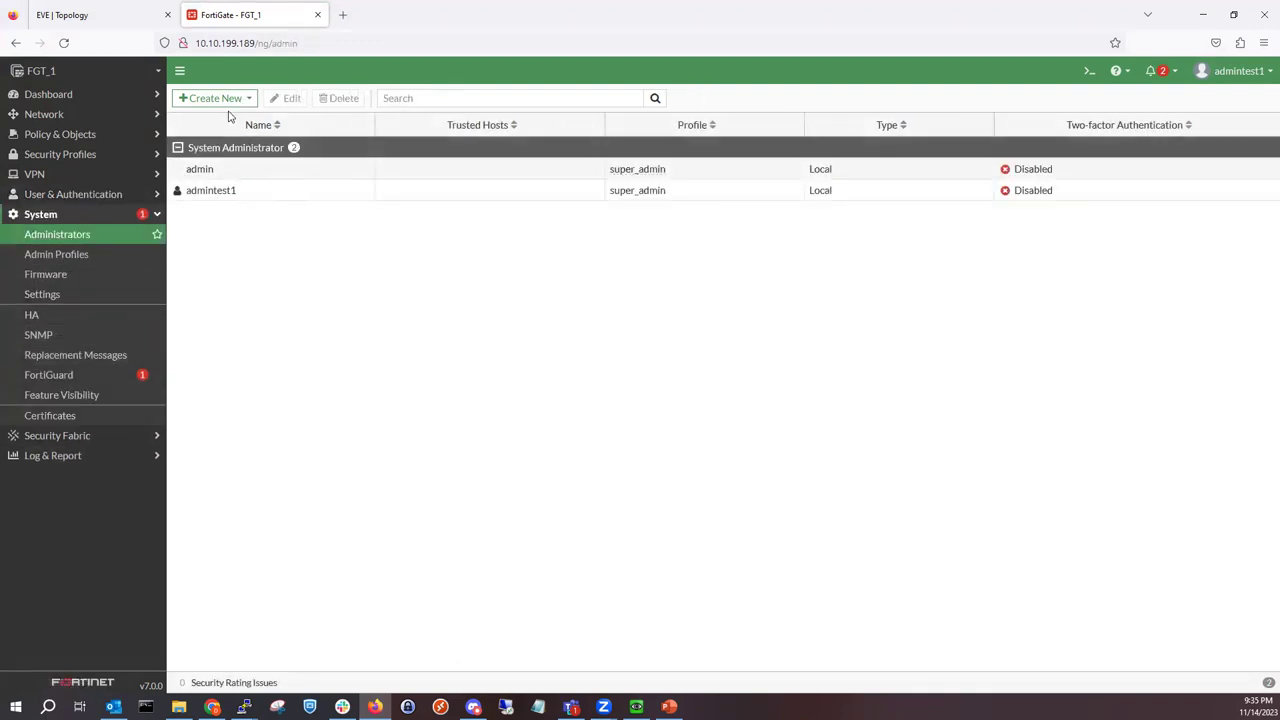
click(234, 98)
click(217, 115)
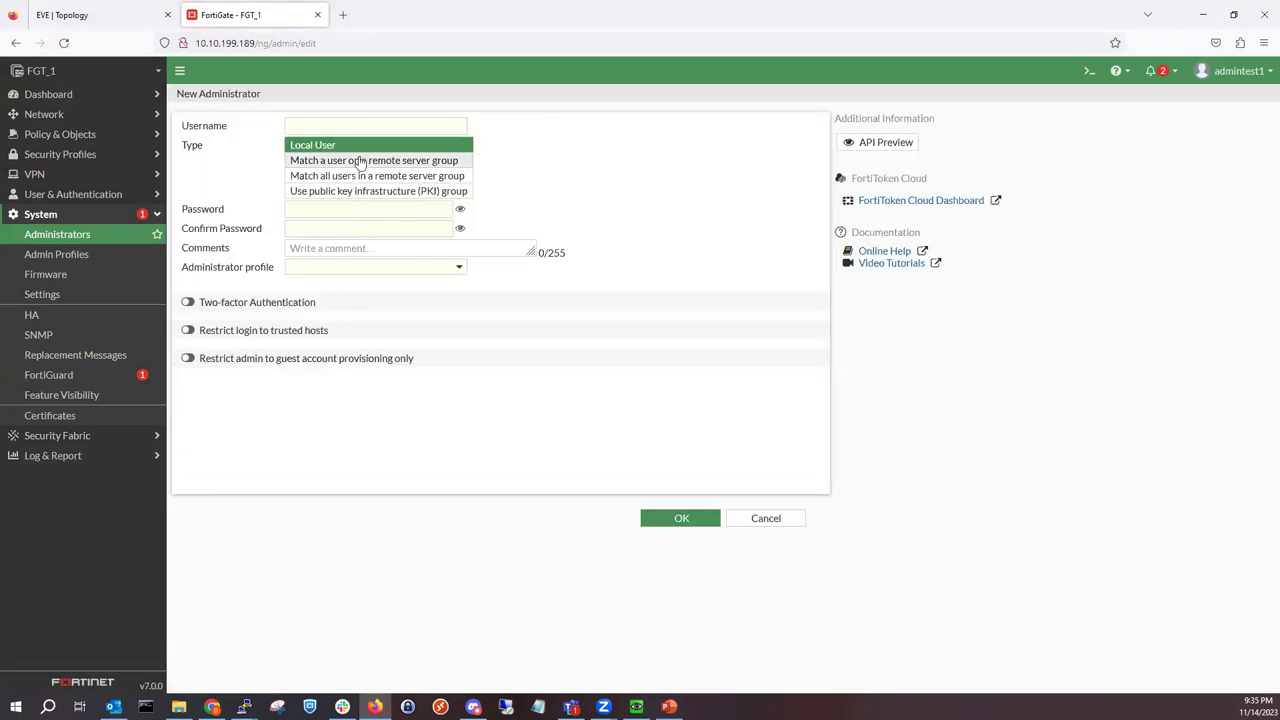
click(367, 176)
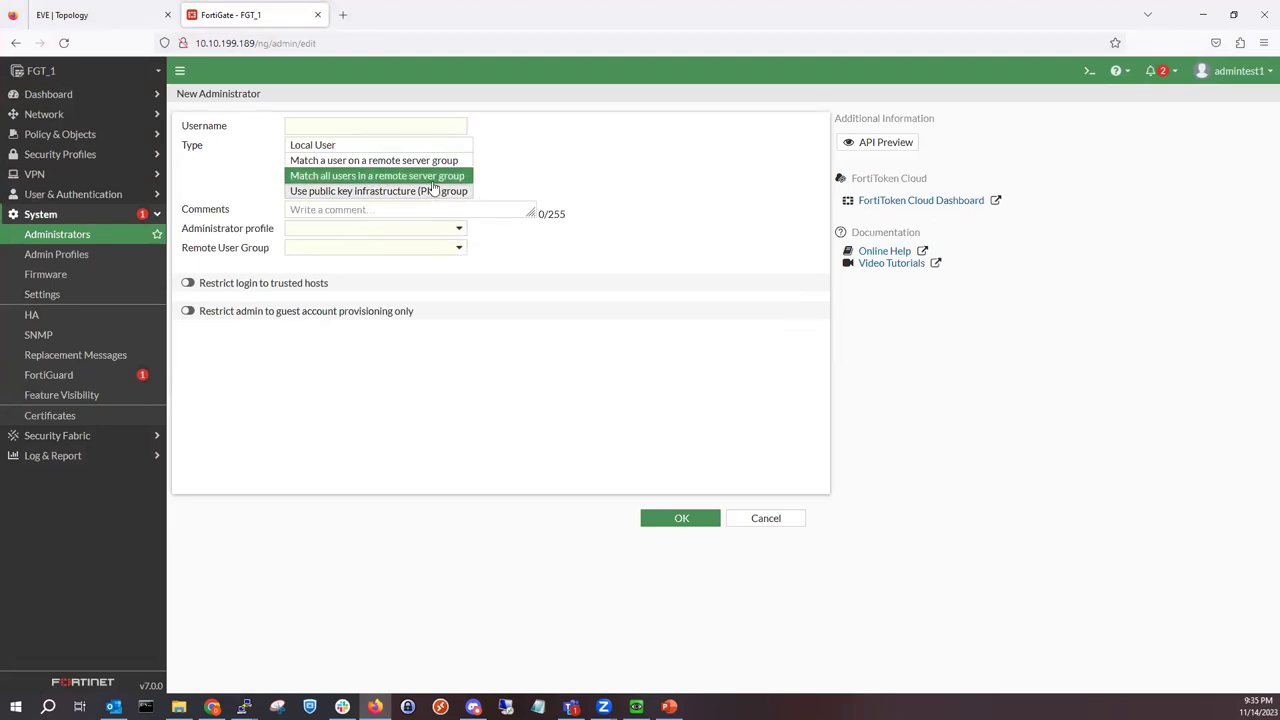
click(362, 125)
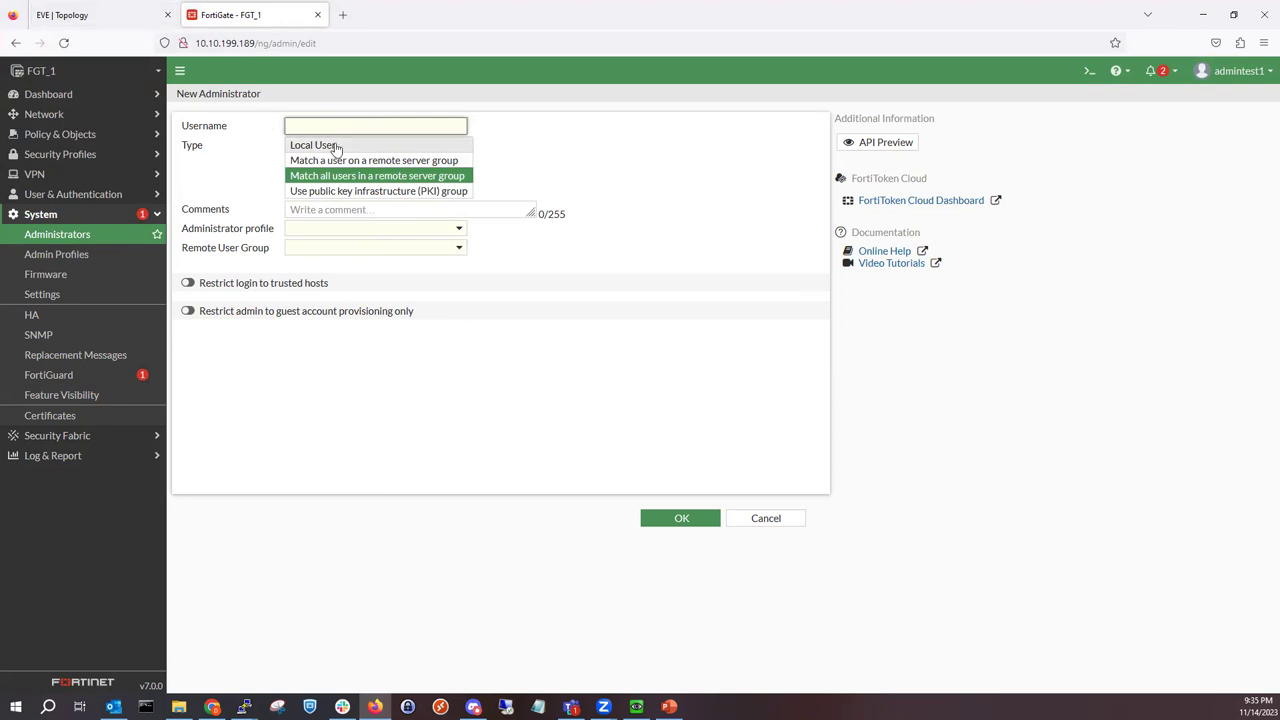
text(U)
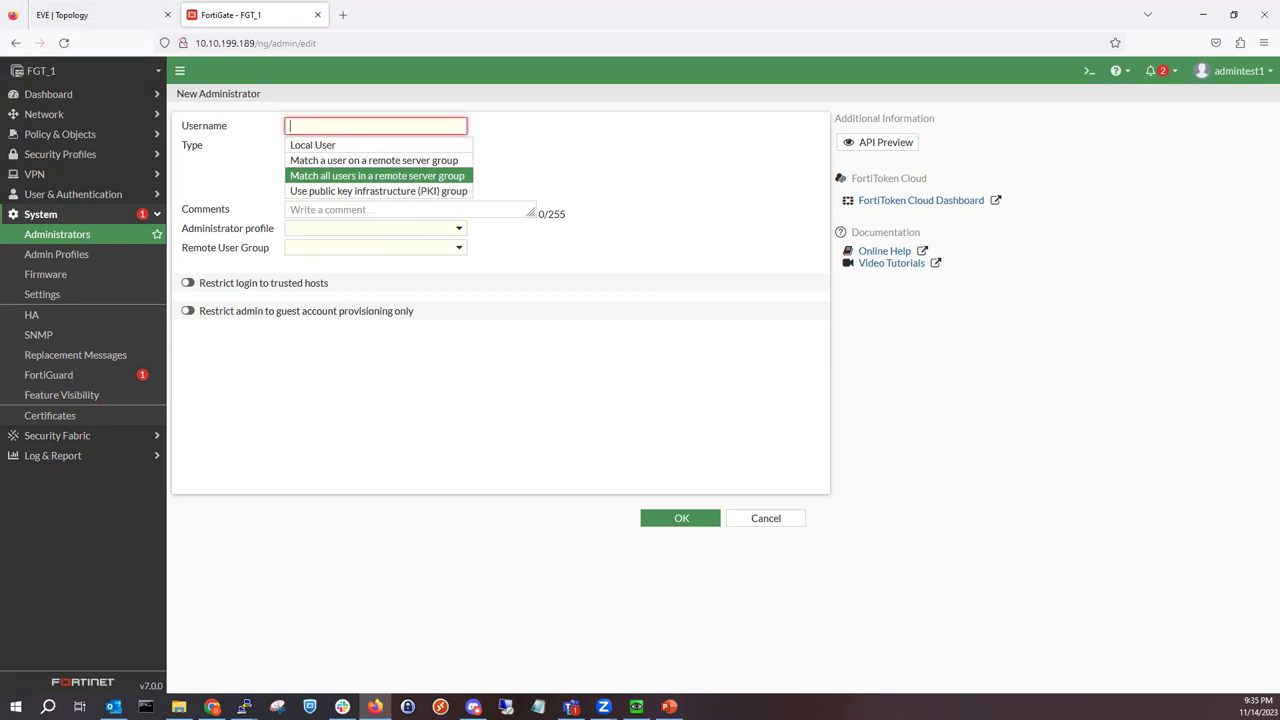
text(sers)
click(533, 164)
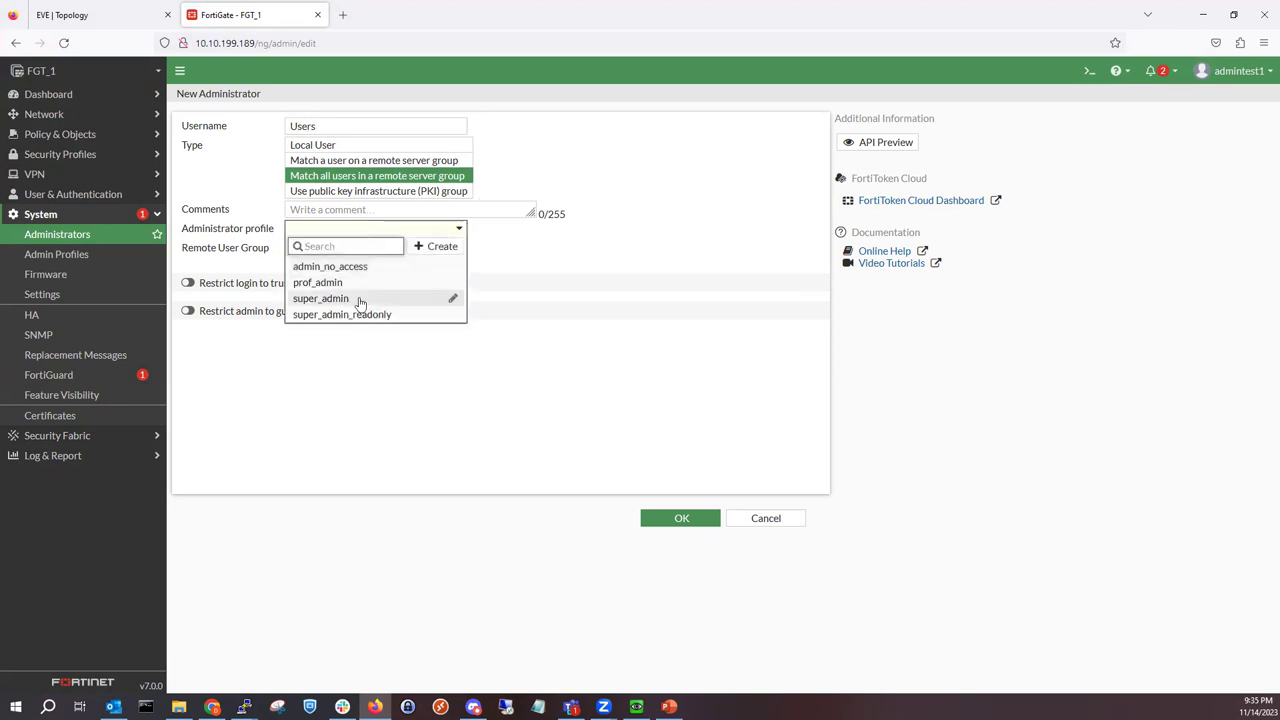
Step: Assign super_admin, find the remote user group list empty, and cancel the draft
click(357, 298)
click(354, 249)
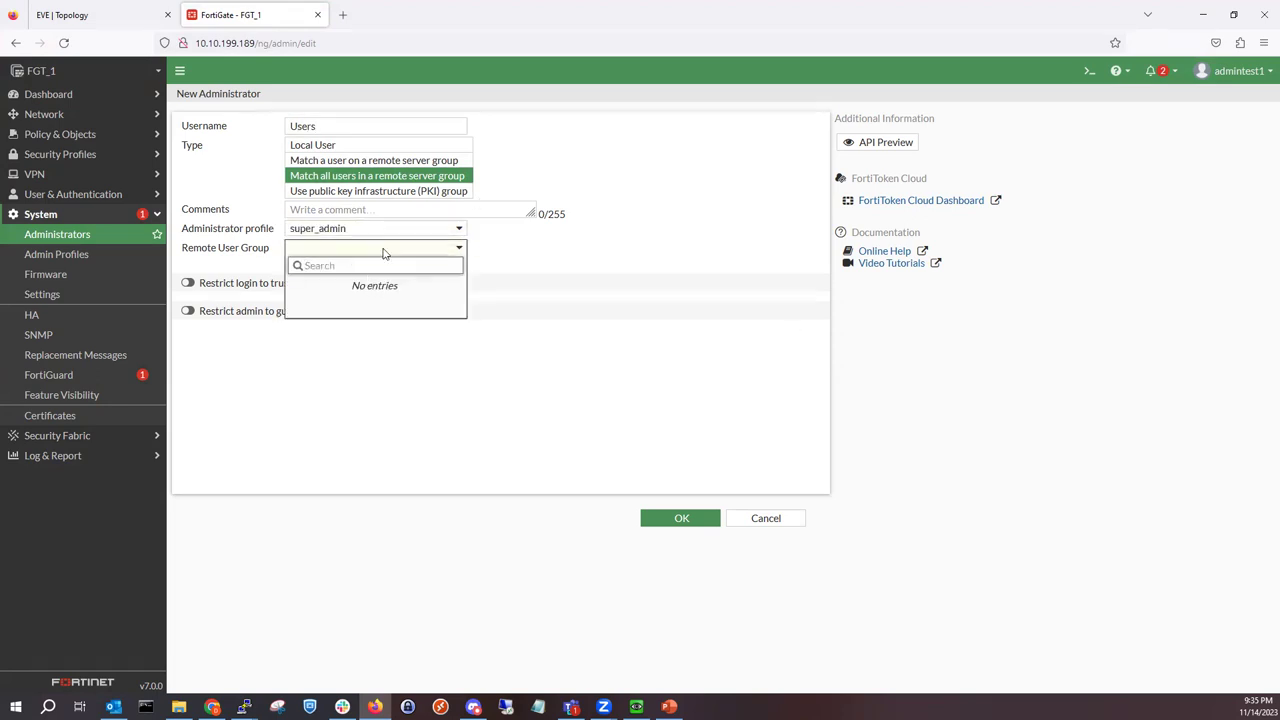
click(390, 250)
click(401, 250)
click(540, 266)
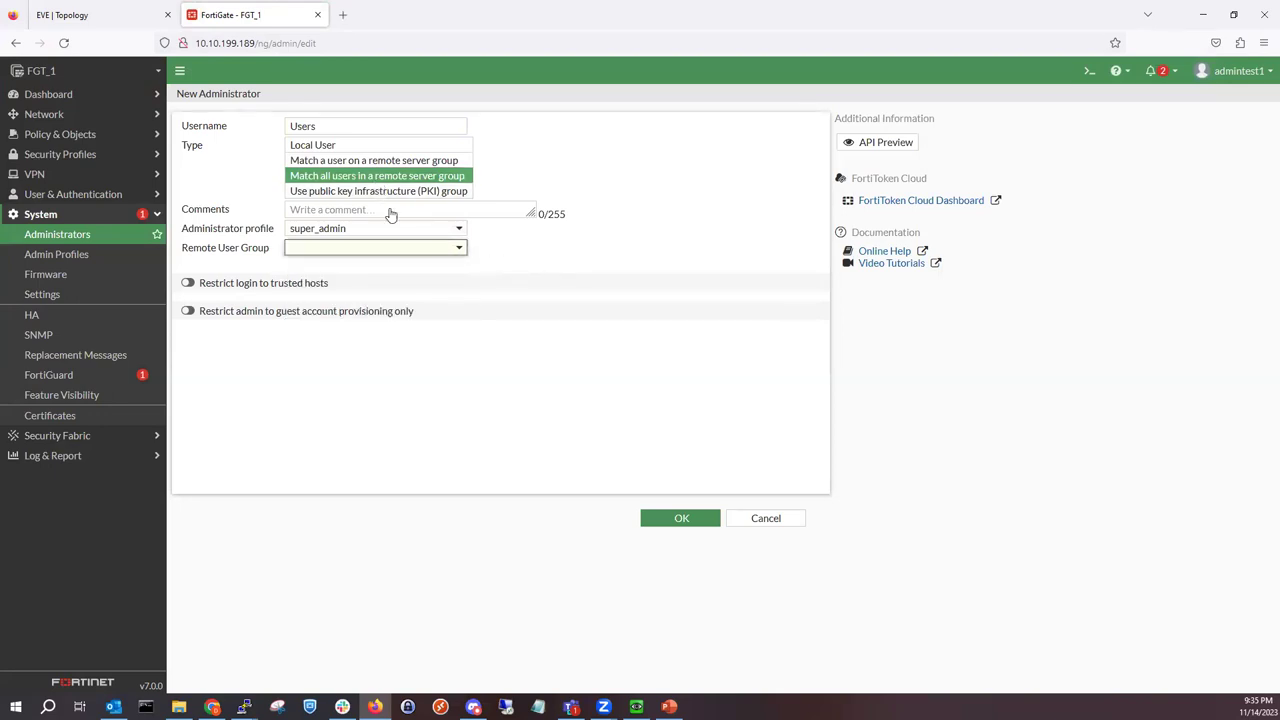
click(745, 520)
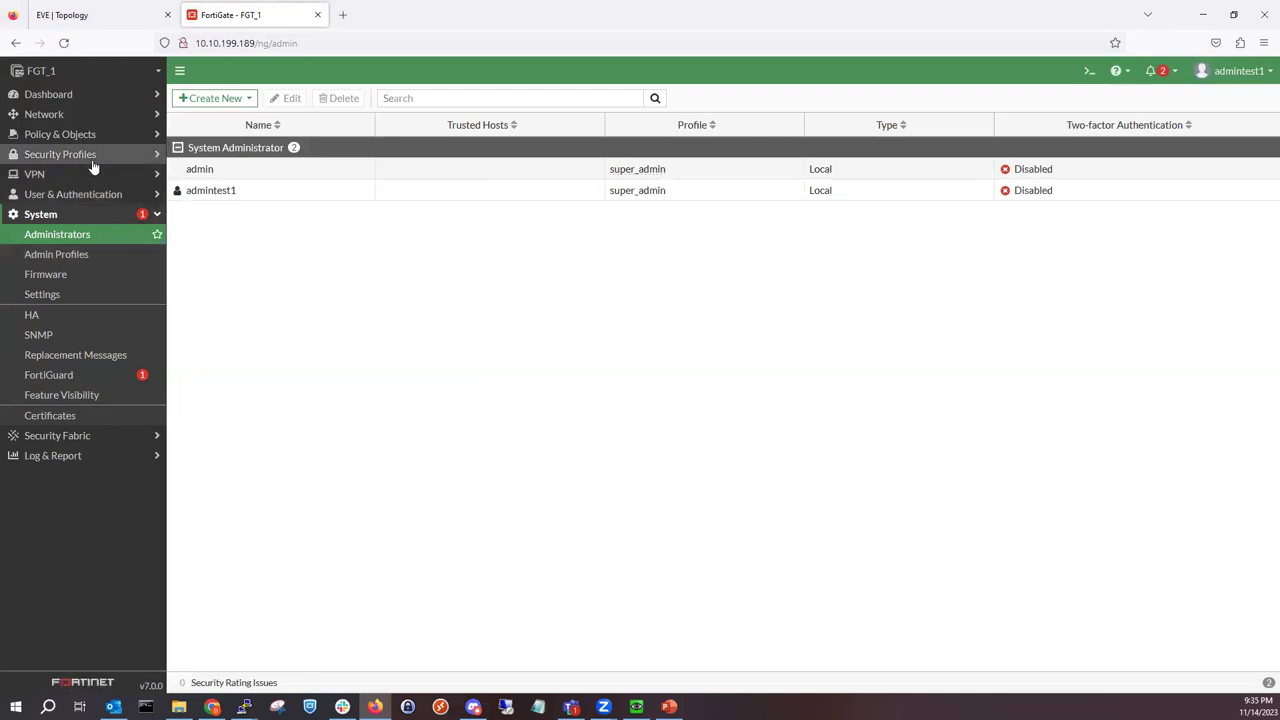
Step: Start a new Firewall-type group under User & Authentication > User Groups
click(87, 200)
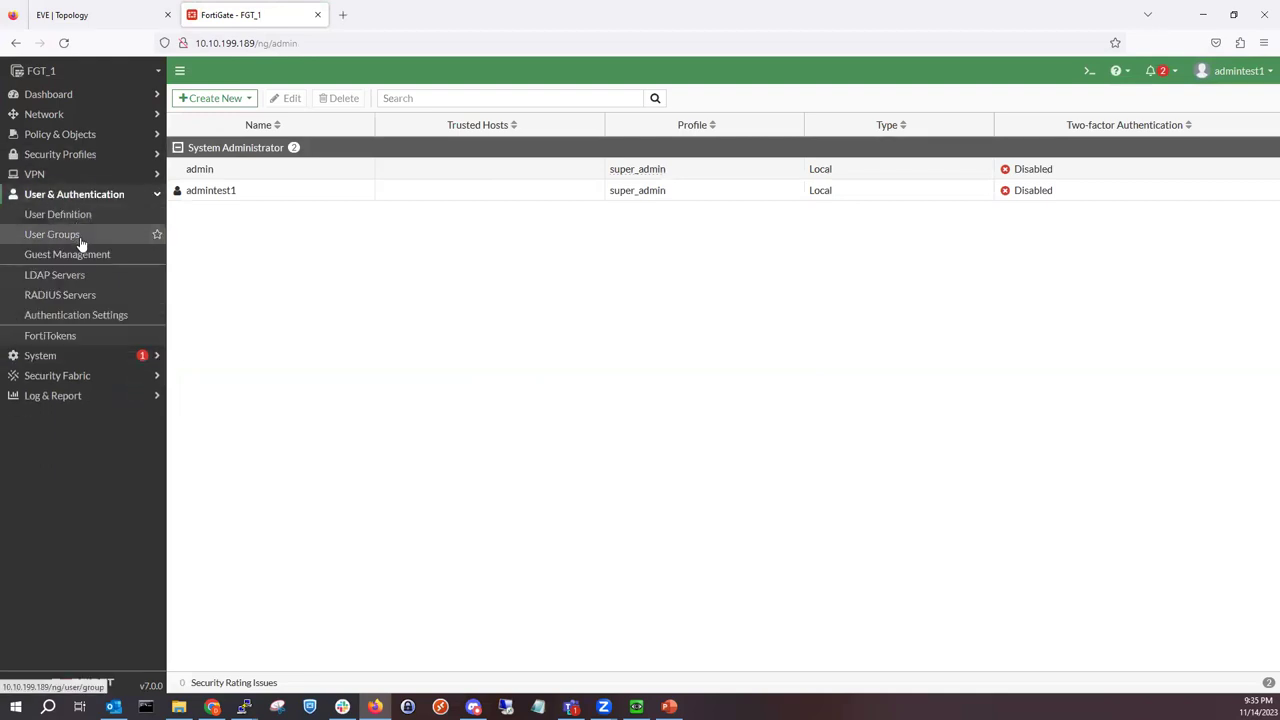
click(79, 236)
click(212, 98)
click(318, 145)
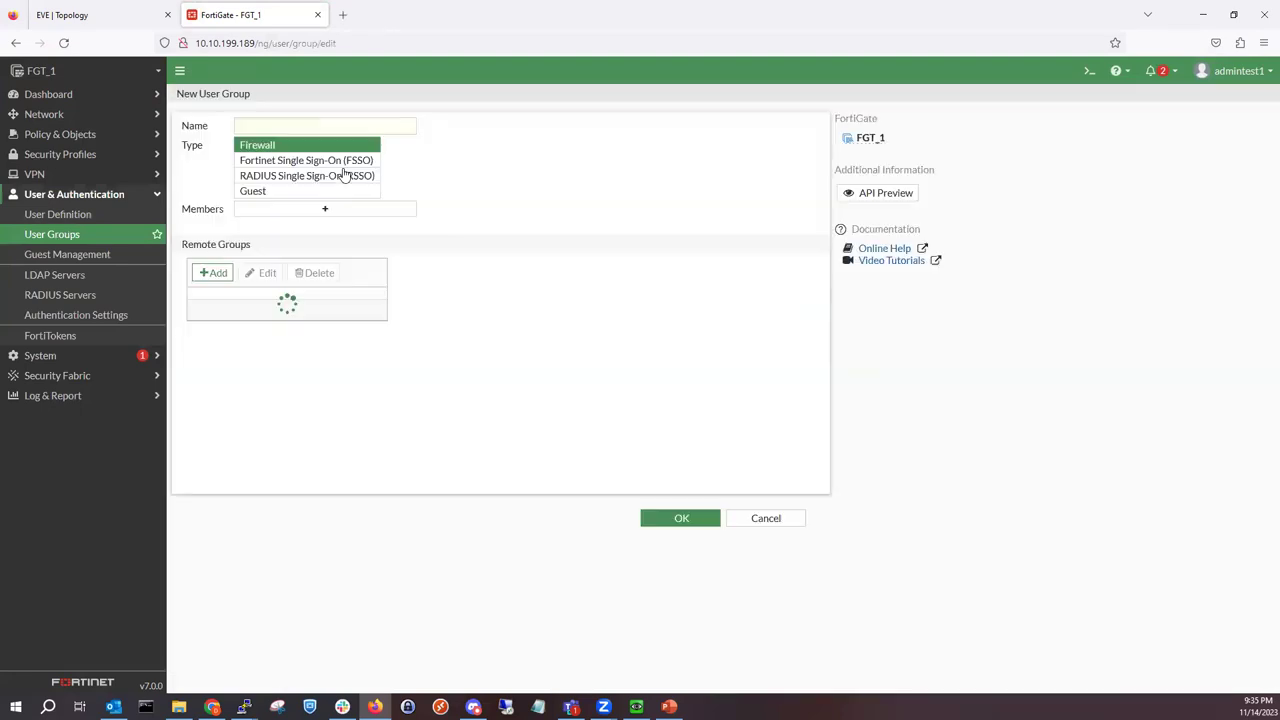
click(318, 127)
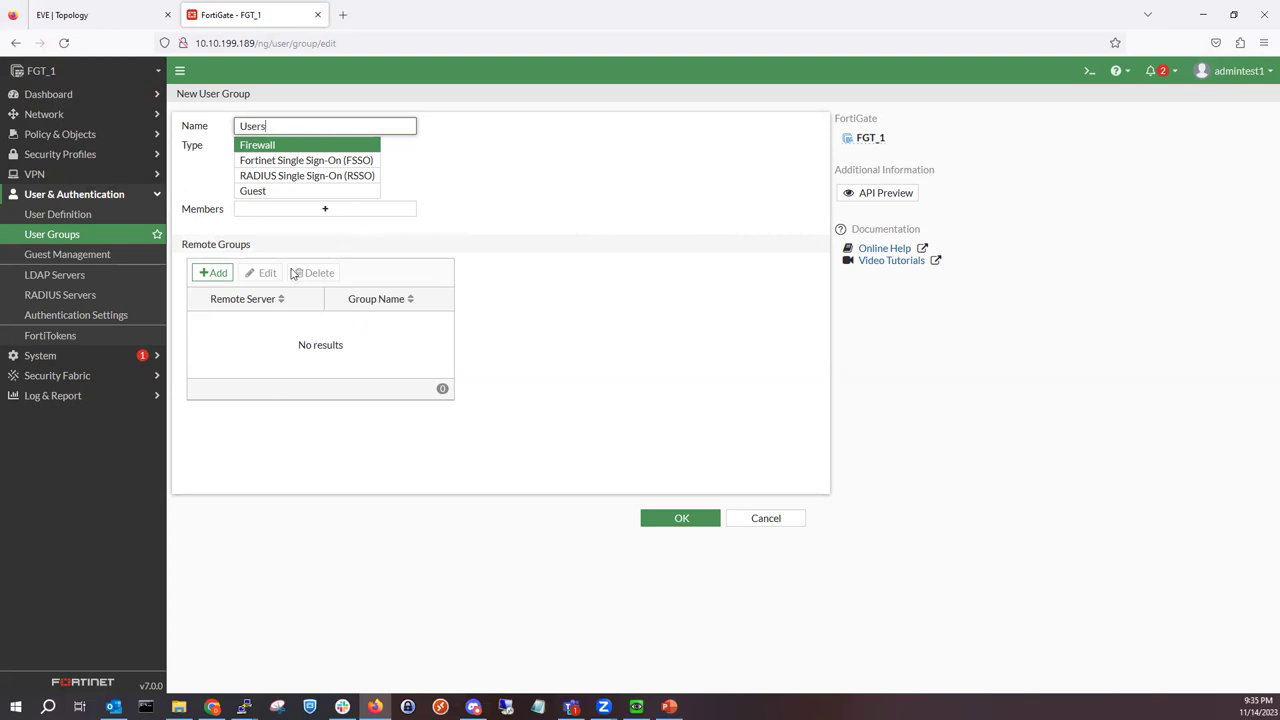
Step: Add Hyrule.net as the remote group match and save the Users group
click(215, 273)
click(731, 119)
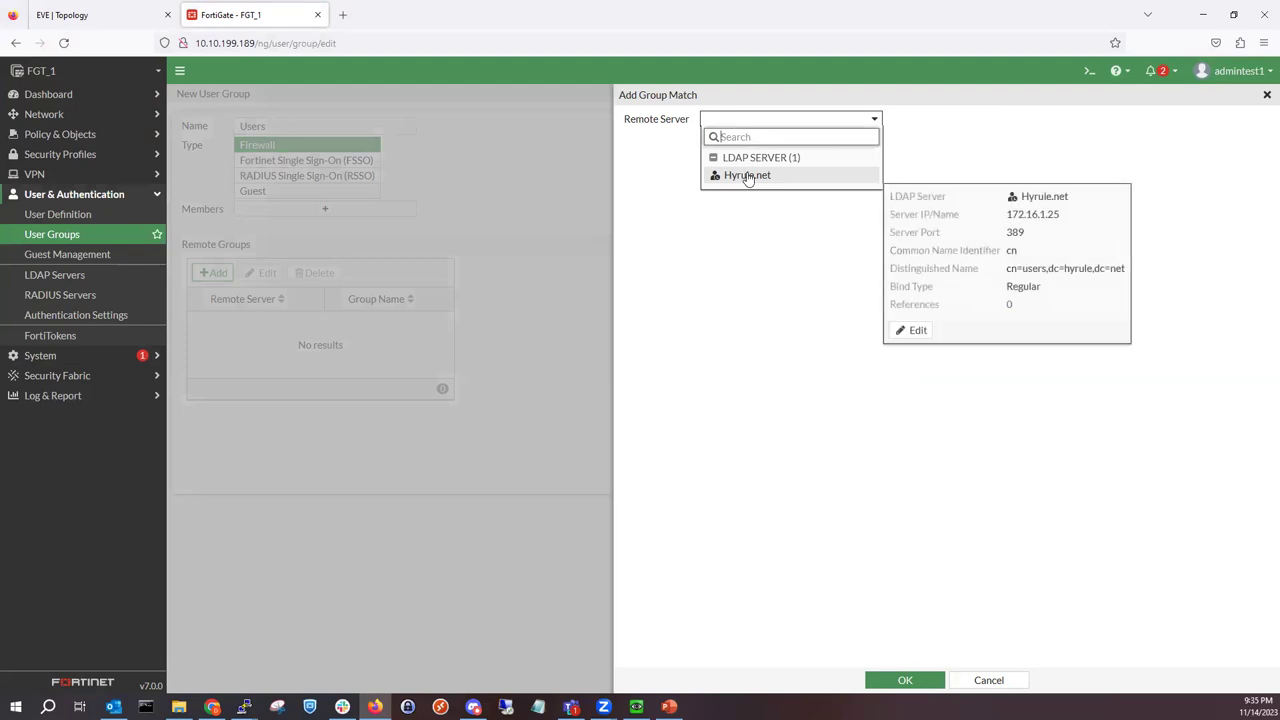
click(748, 177)
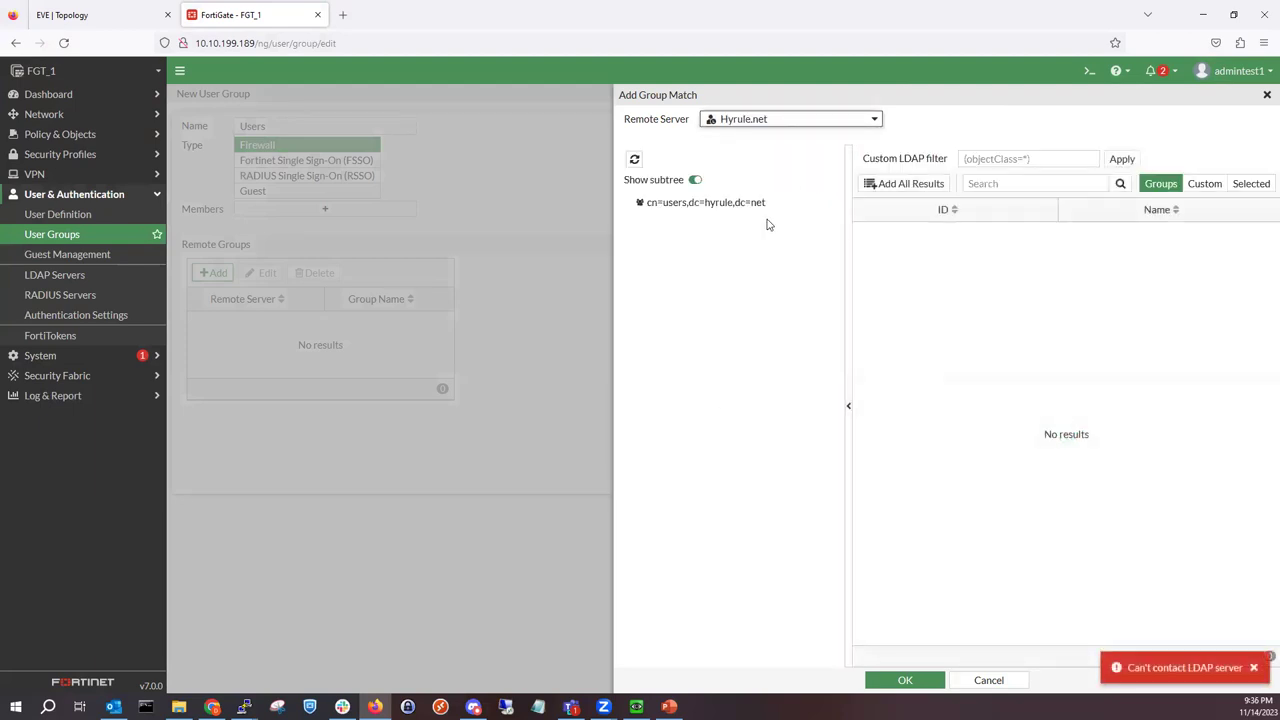
click(752, 206)
click(905, 680)
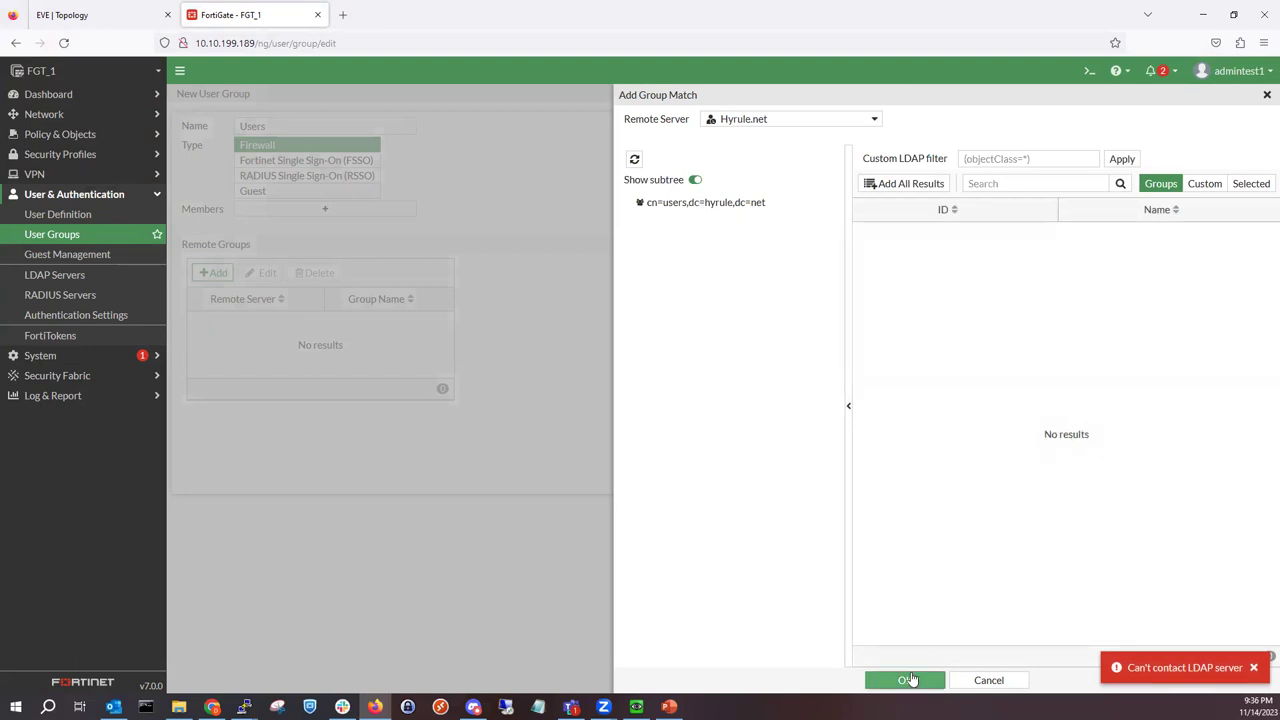
click(705, 519)
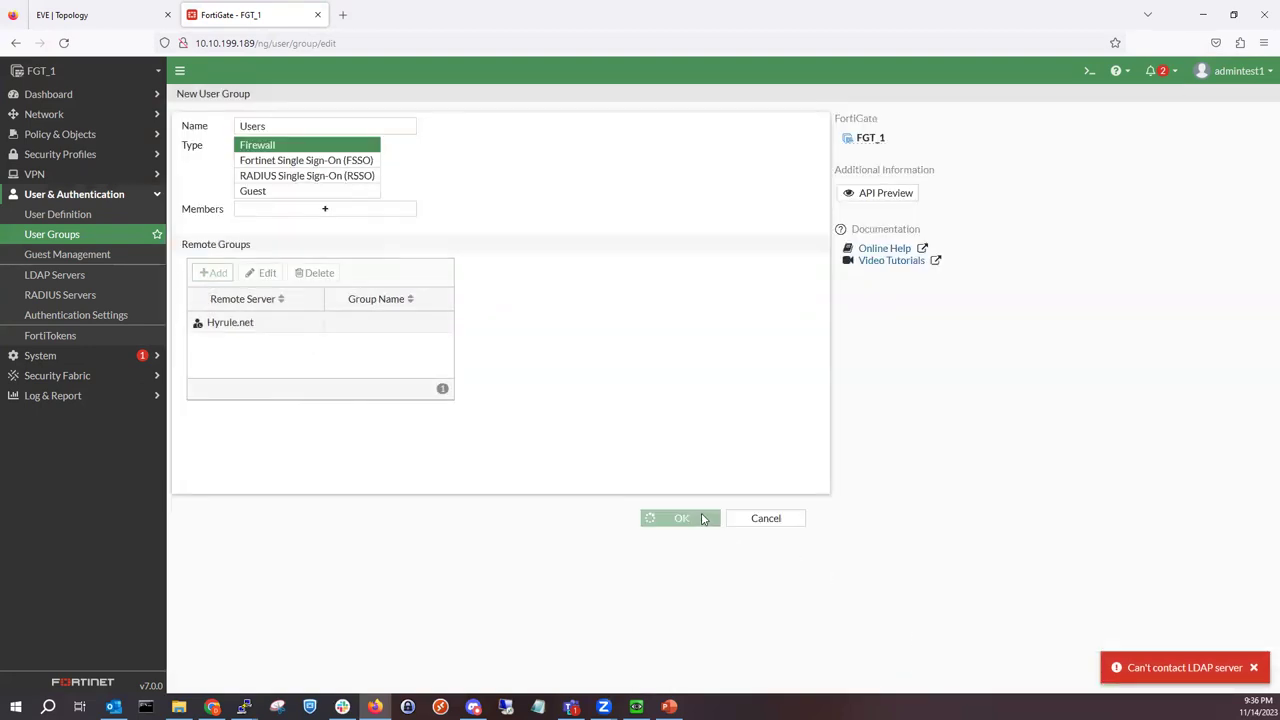
mouse_move(840, 194)
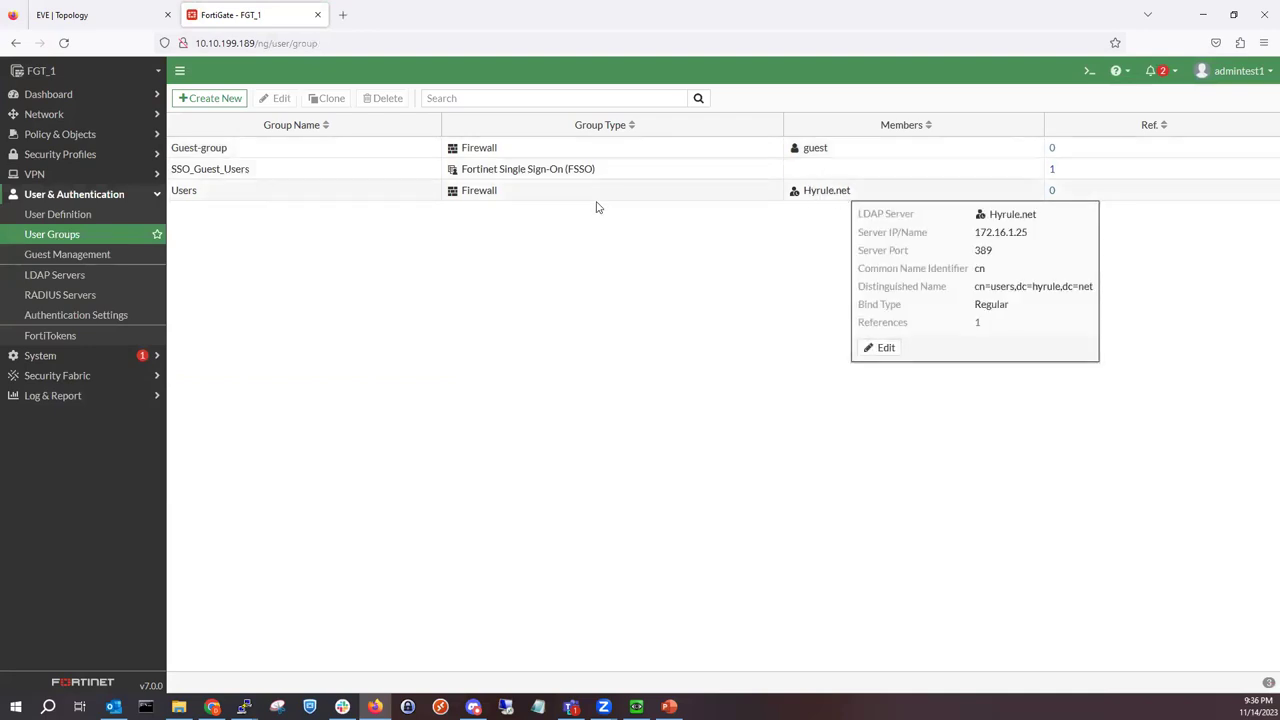
click(60, 360)
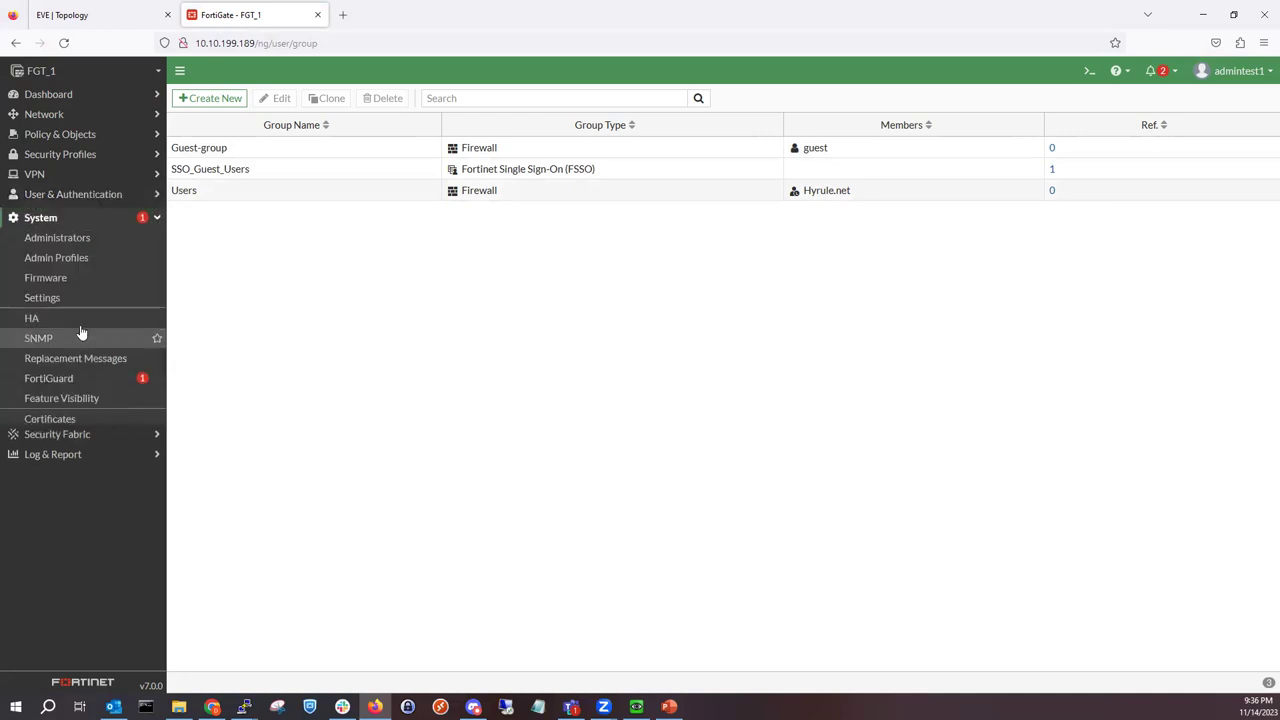
click(60, 246)
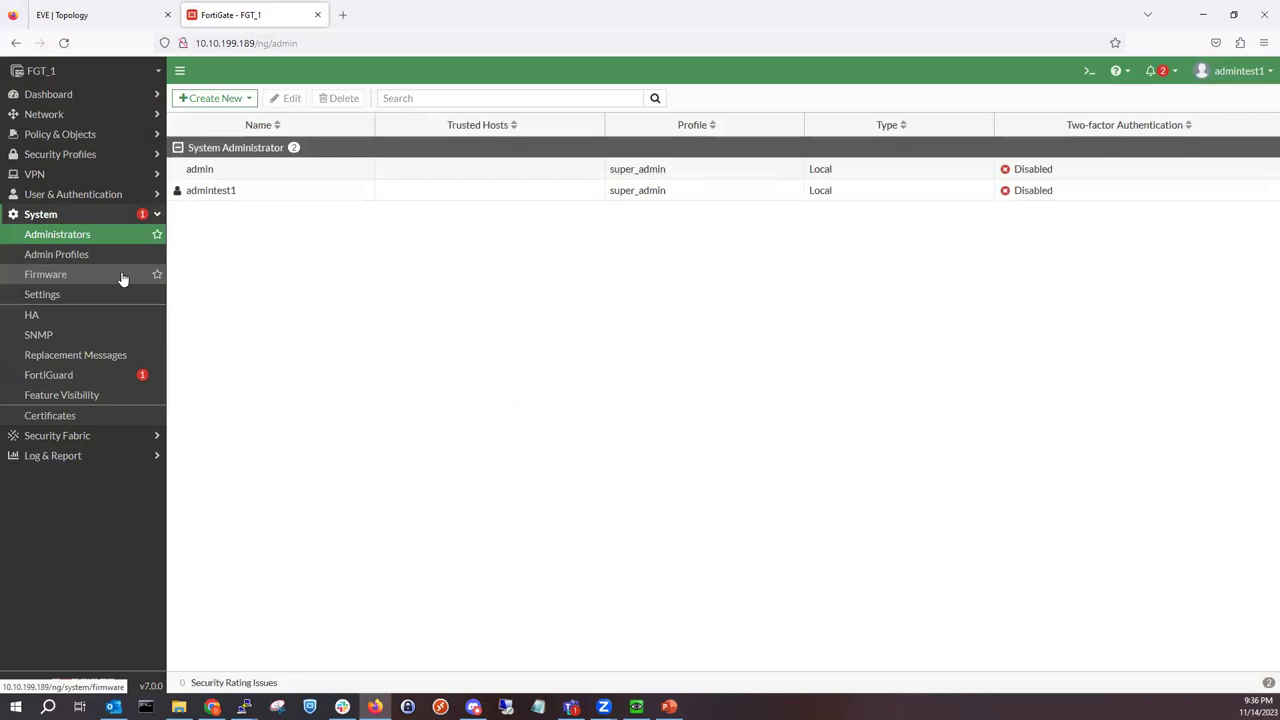
Step: Create administrator Users matching all remote group users, with super_admin profile and remote group Users
click(190, 102)
click(208, 118)
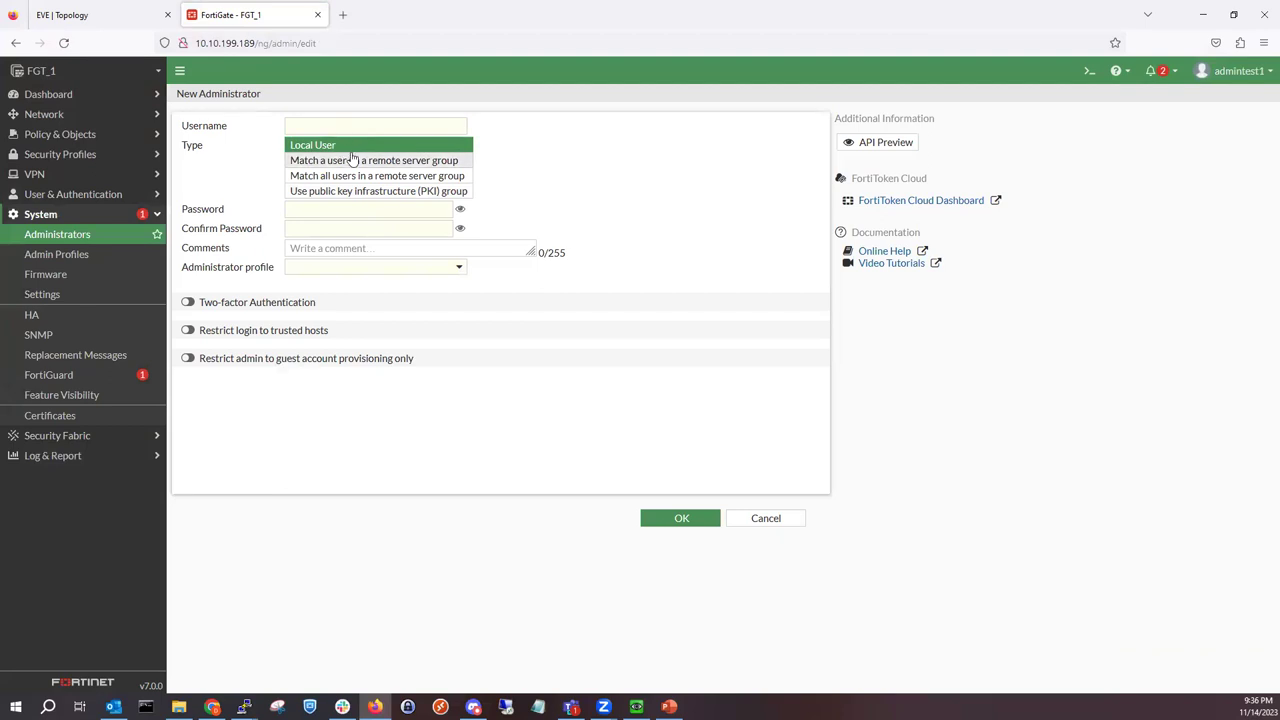
click(358, 160)
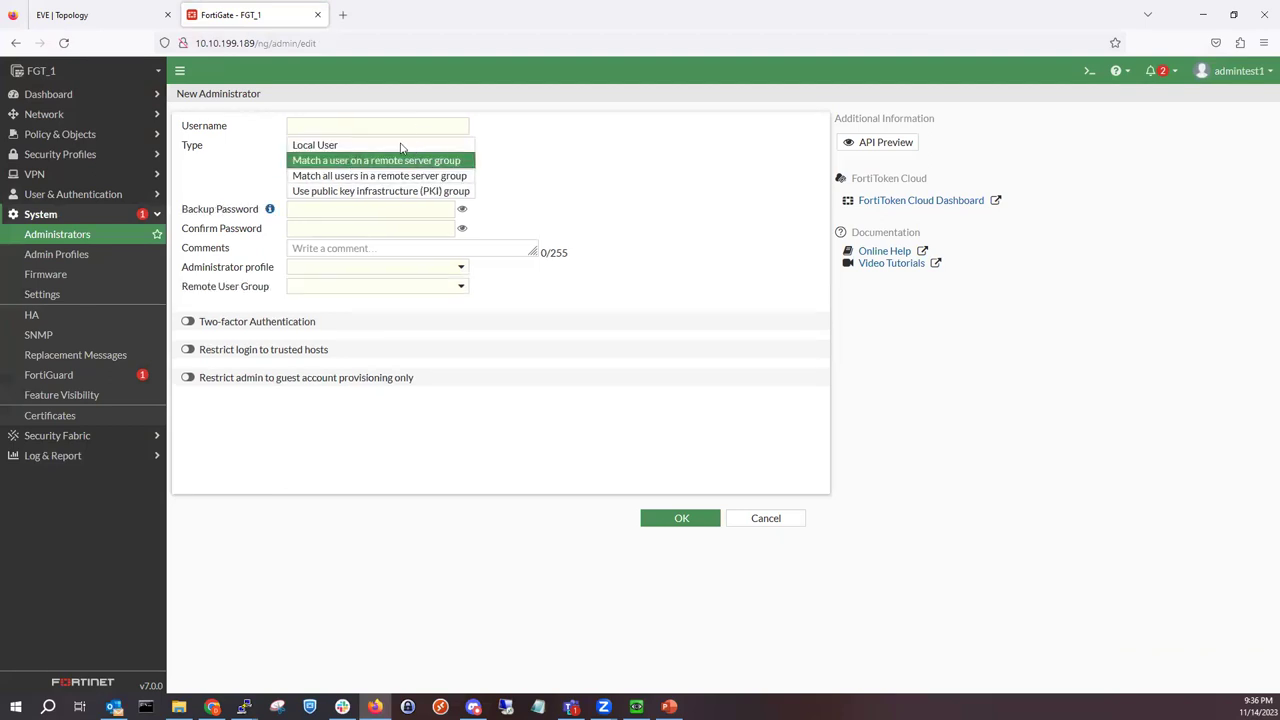
click(398, 176)
click(406, 125)
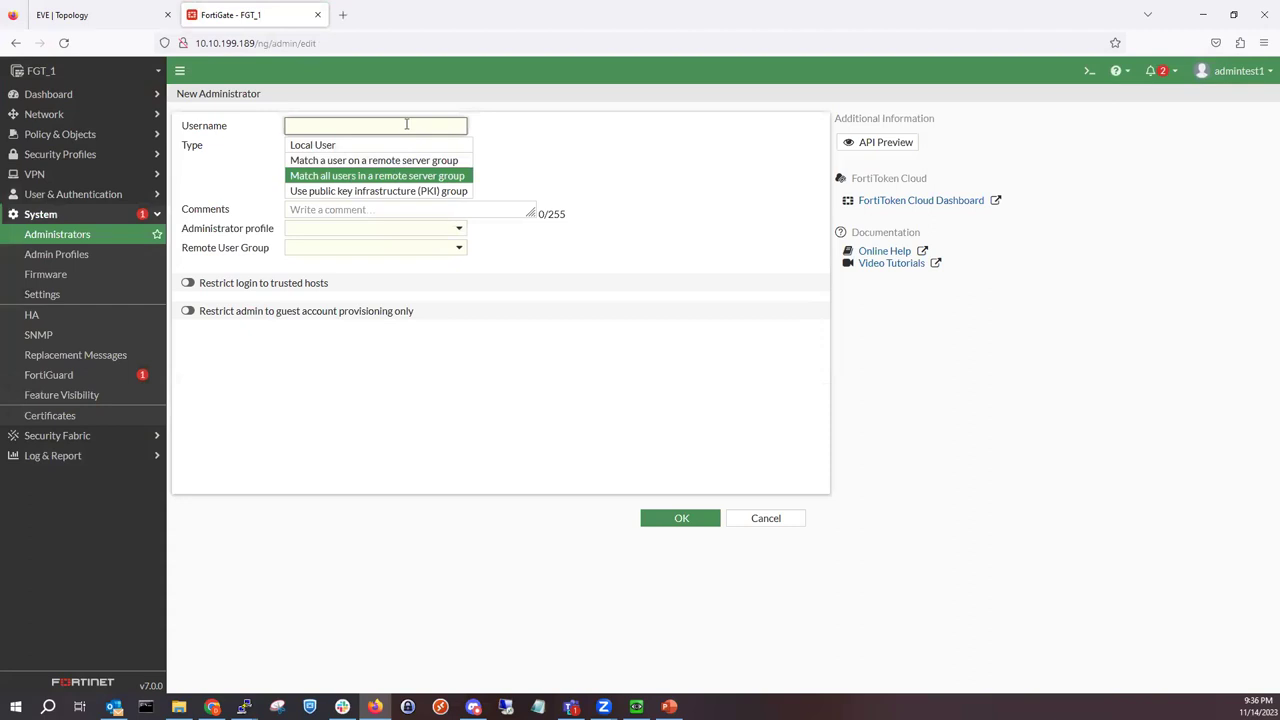
click(371, 232)
click(363, 298)
click(365, 248)
click(366, 300)
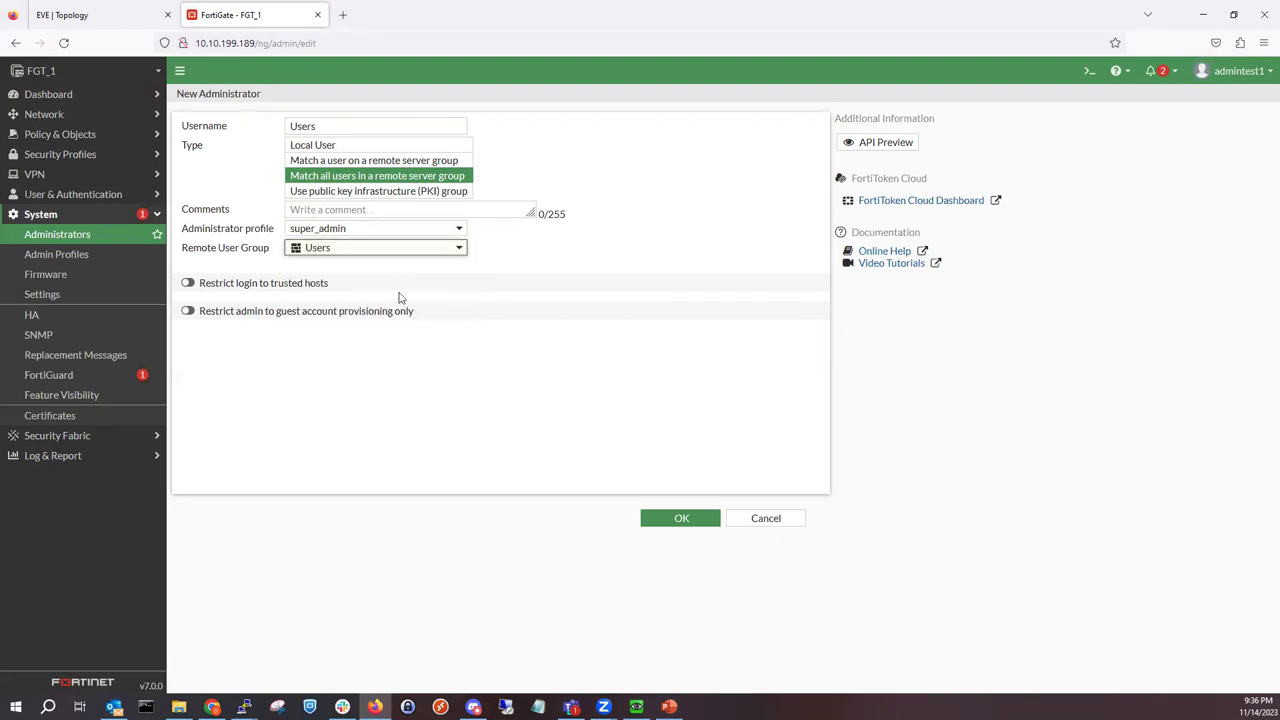
click(680, 520)
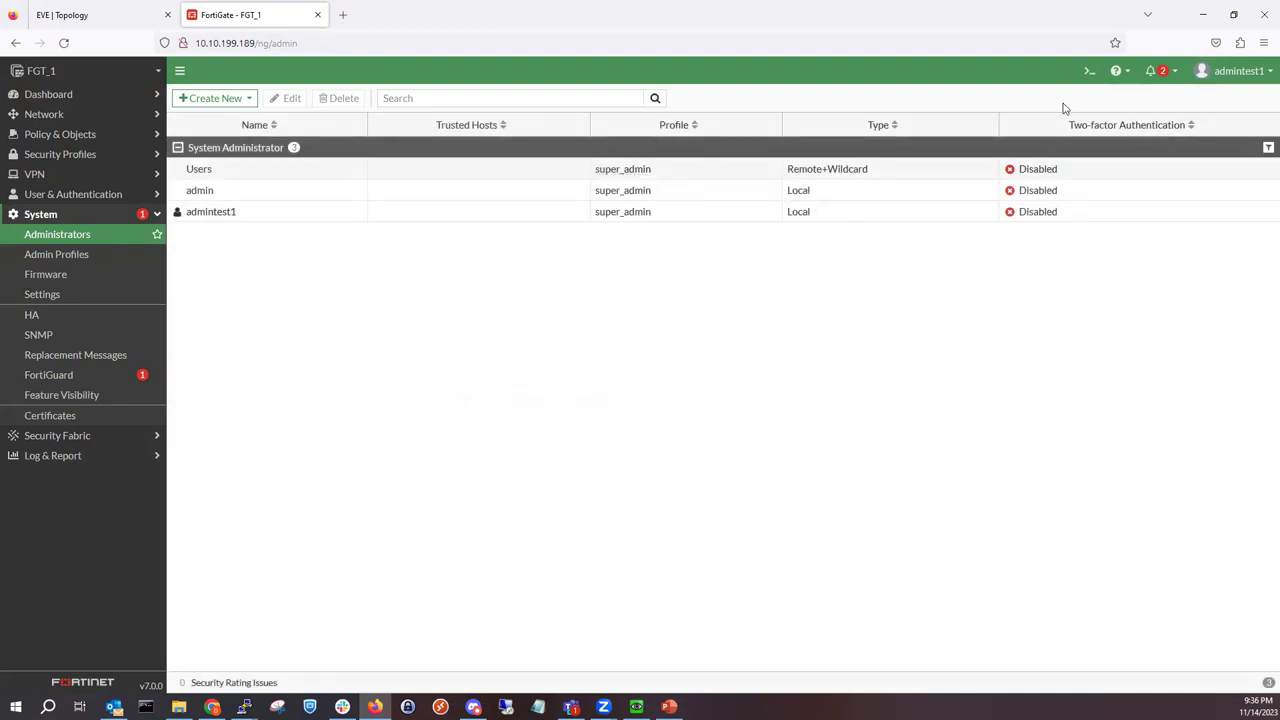
Step: Ping the LDAP server at 172.16.1.25 from the FortiGate CLI console and confirm 0% packet loss
click(1087, 71)
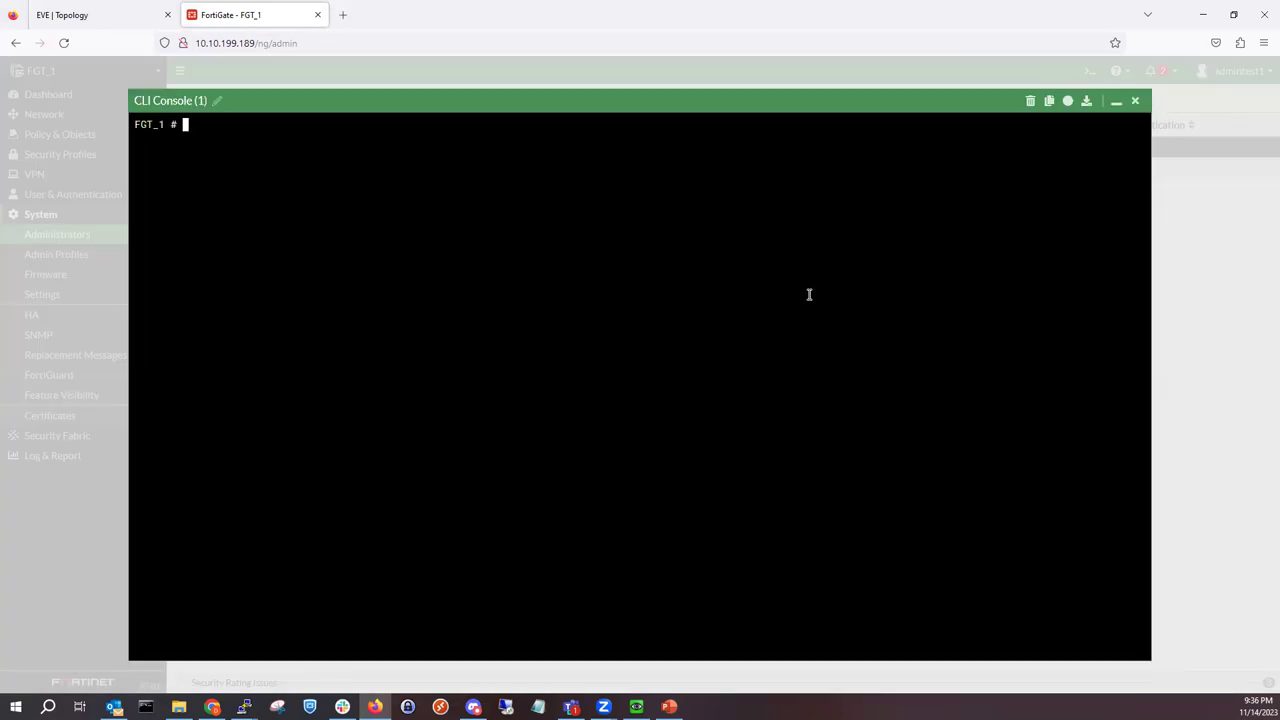
text(execute ping 172.16.1.25)
key(Return)
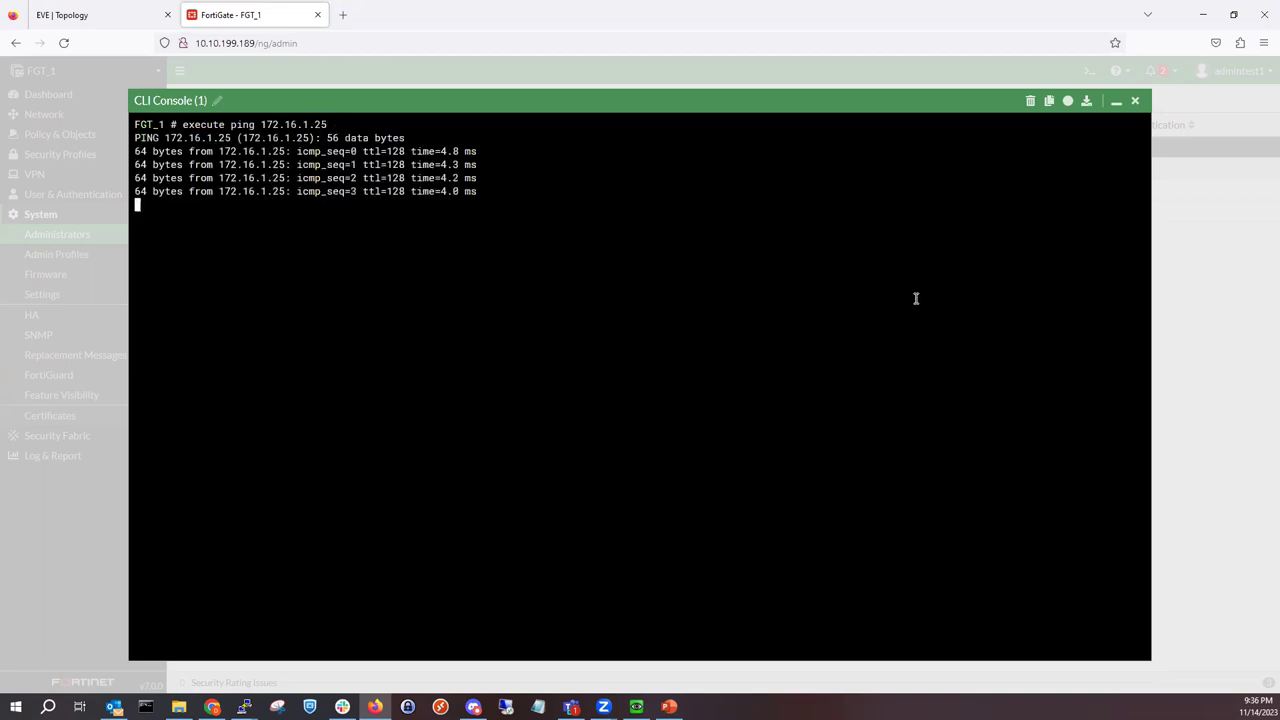
click(1114, 103)
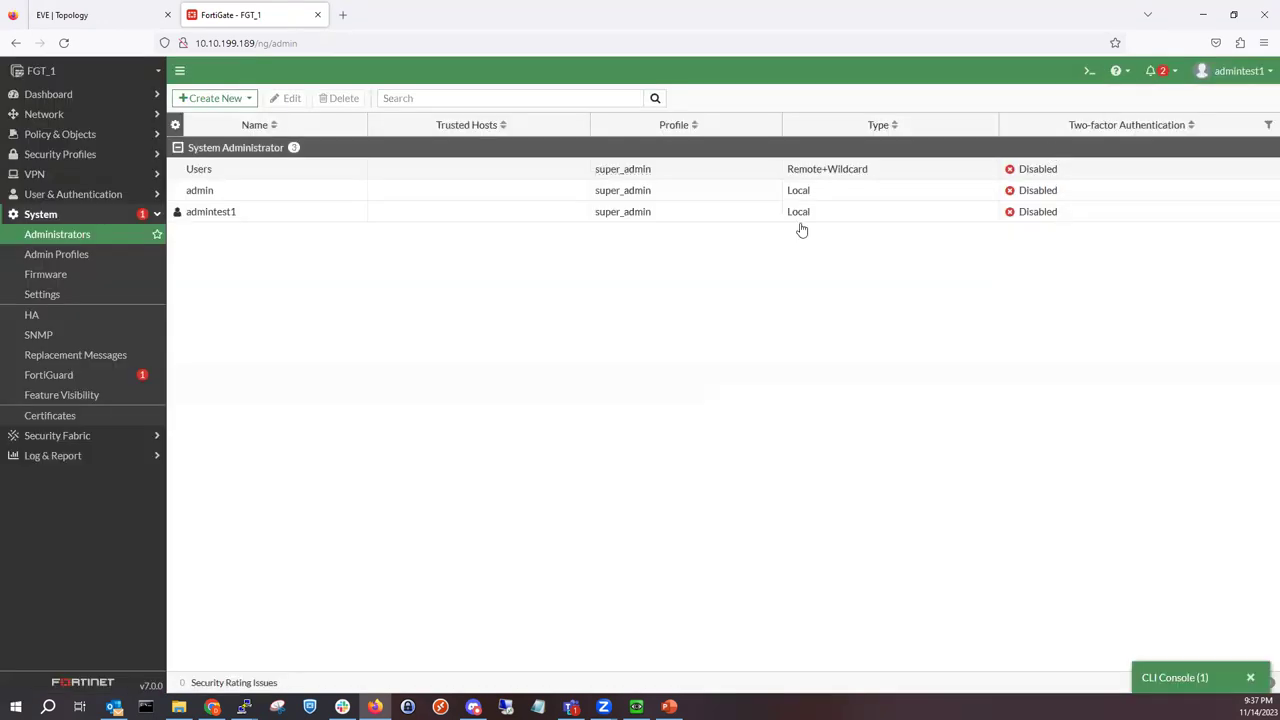
Step: Open the Hyrule.net LDAP server for editing under User & Authentication > LDAP Servers
click(94, 193)
click(86, 276)
double_click(334, 148)
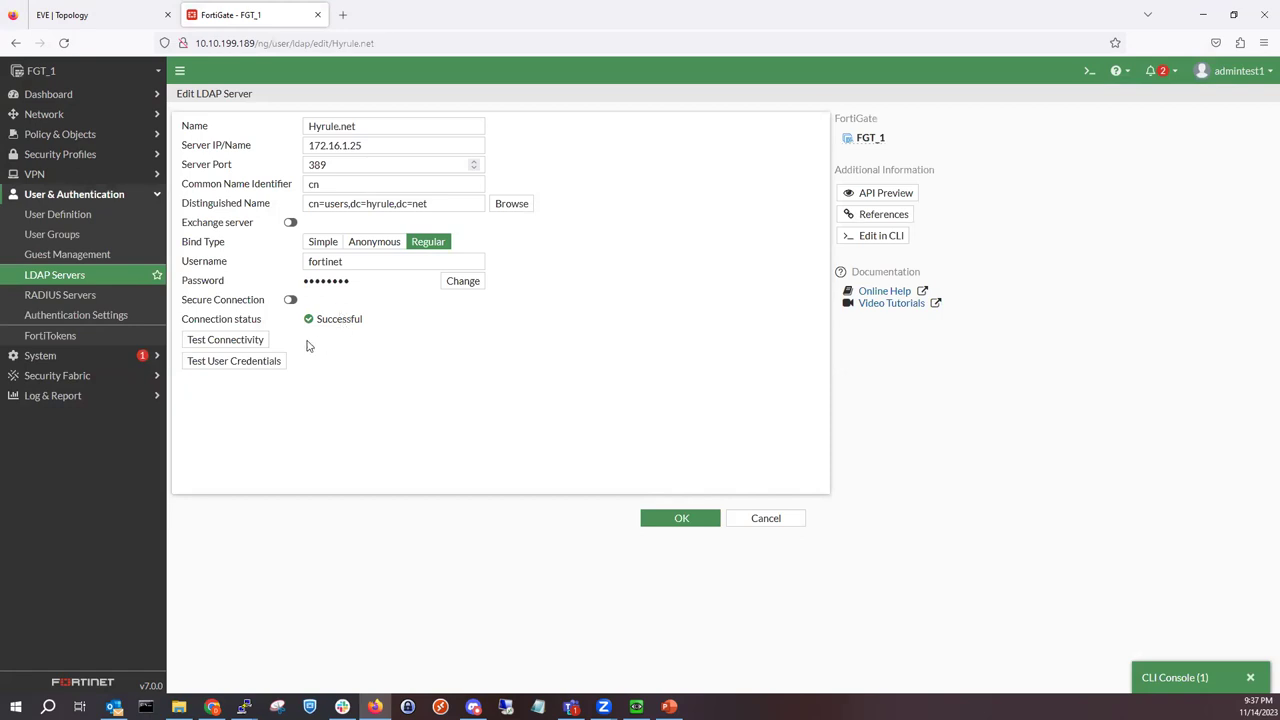
Step: Test a domain user's username and password against the Hyrule.net LDAP server
click(266, 362)
click(697, 133)
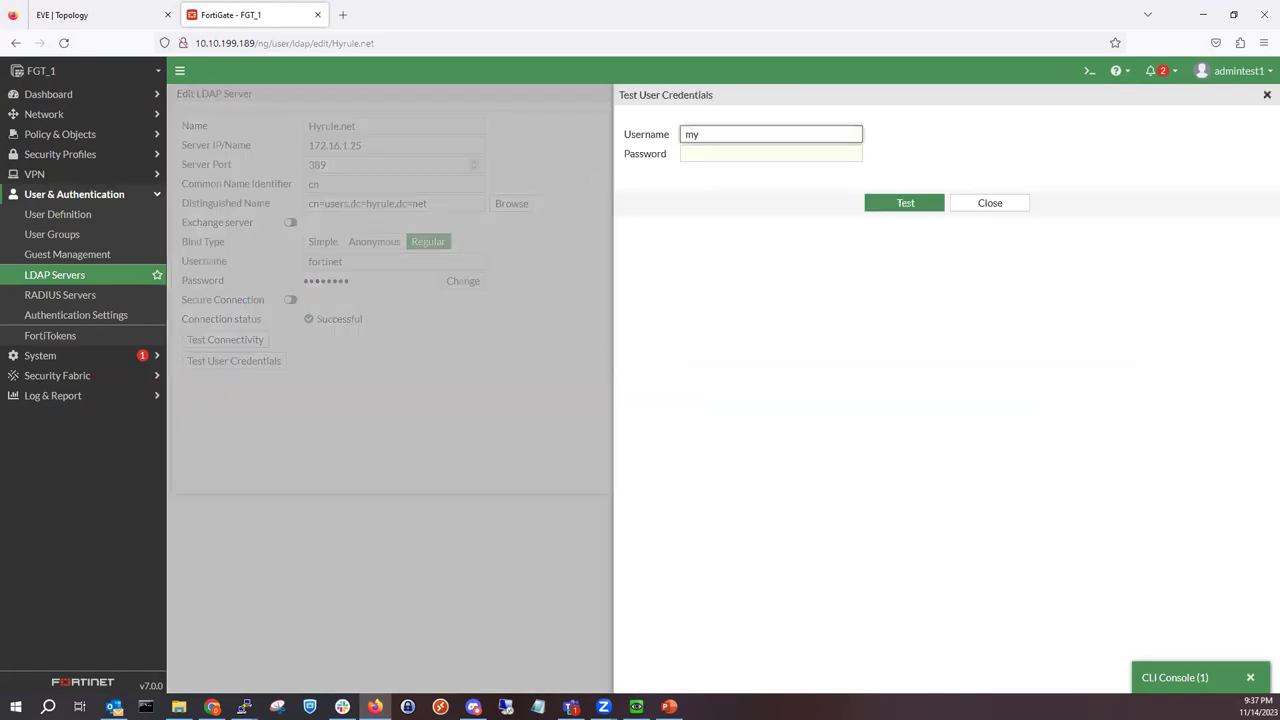
text(mykevia)
click(770, 153)
text(*****)
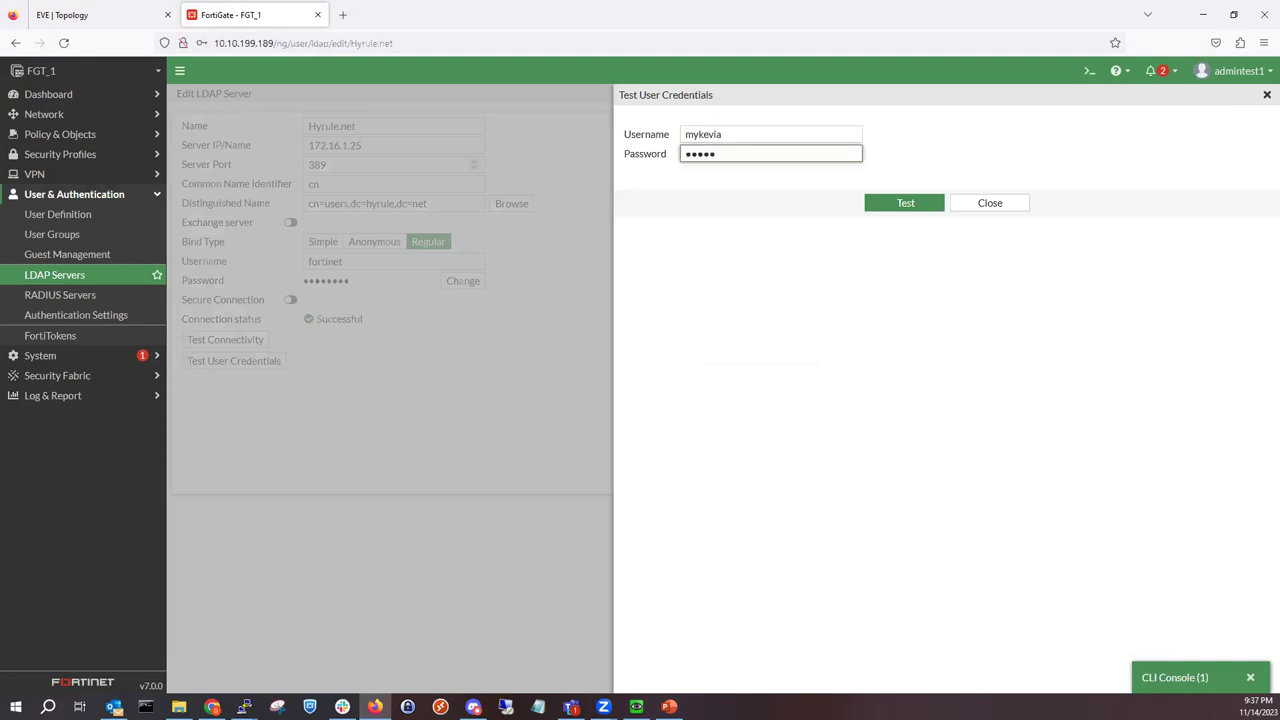
text(****)
key(Return)
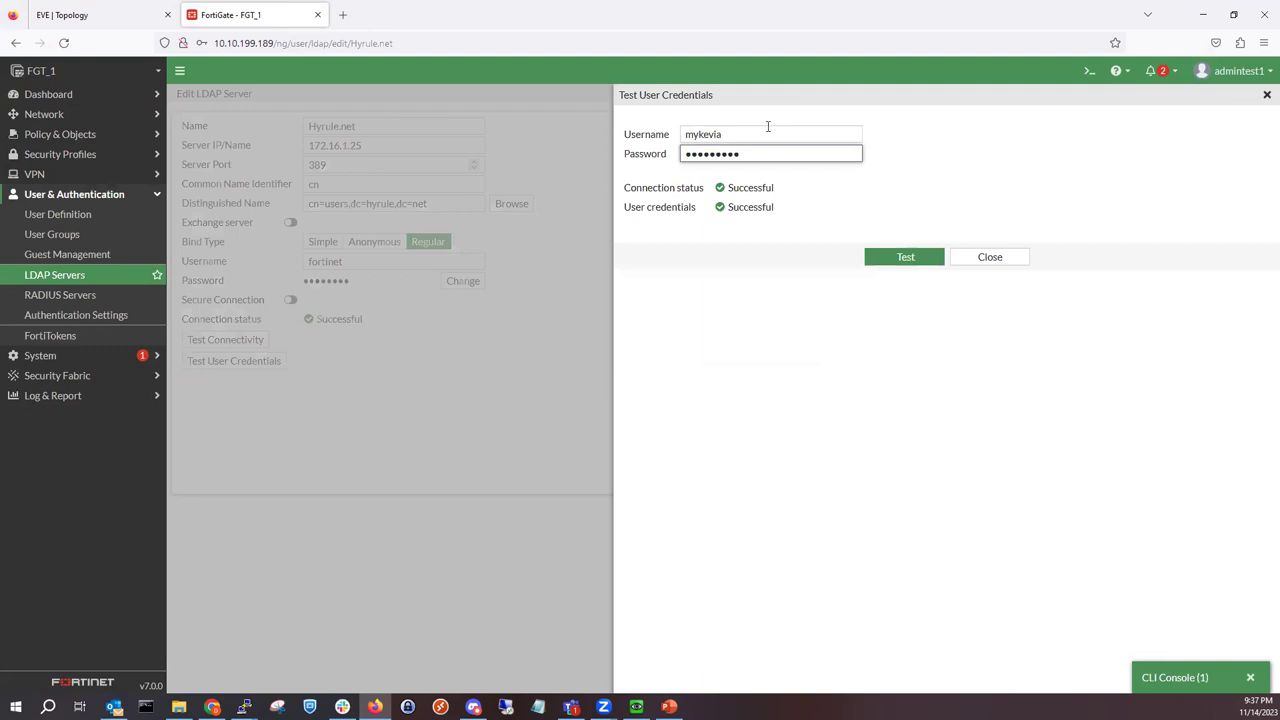
Step: Enter a different test username, then close the test and the Hyrule.net settings, returning to the LDAP list
key(shift+Tab)
text(rex)
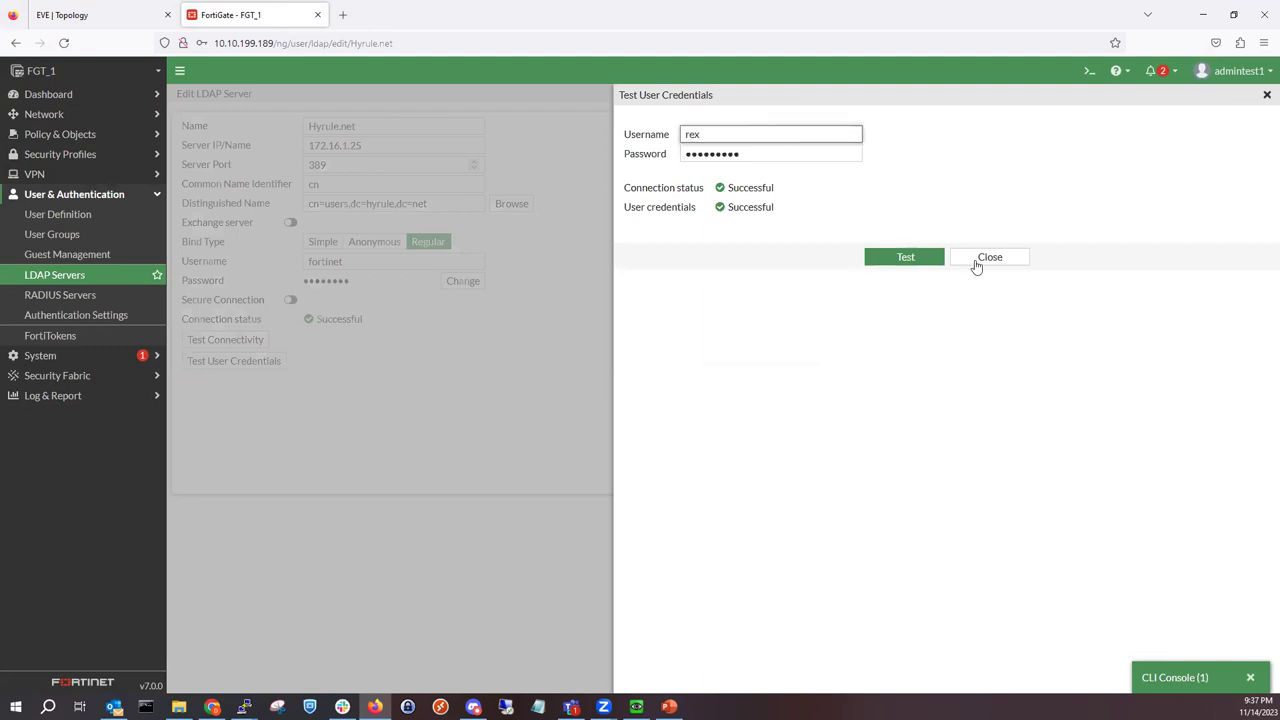
click(976, 265)
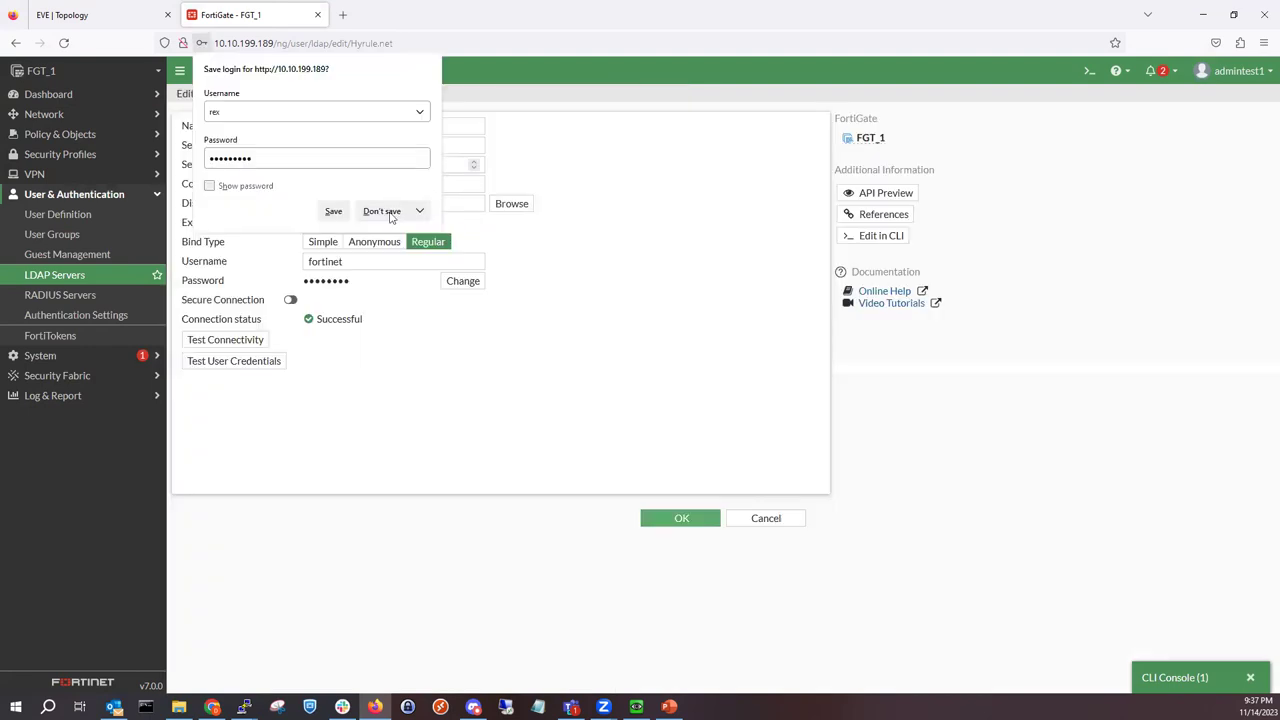
key(Escape)
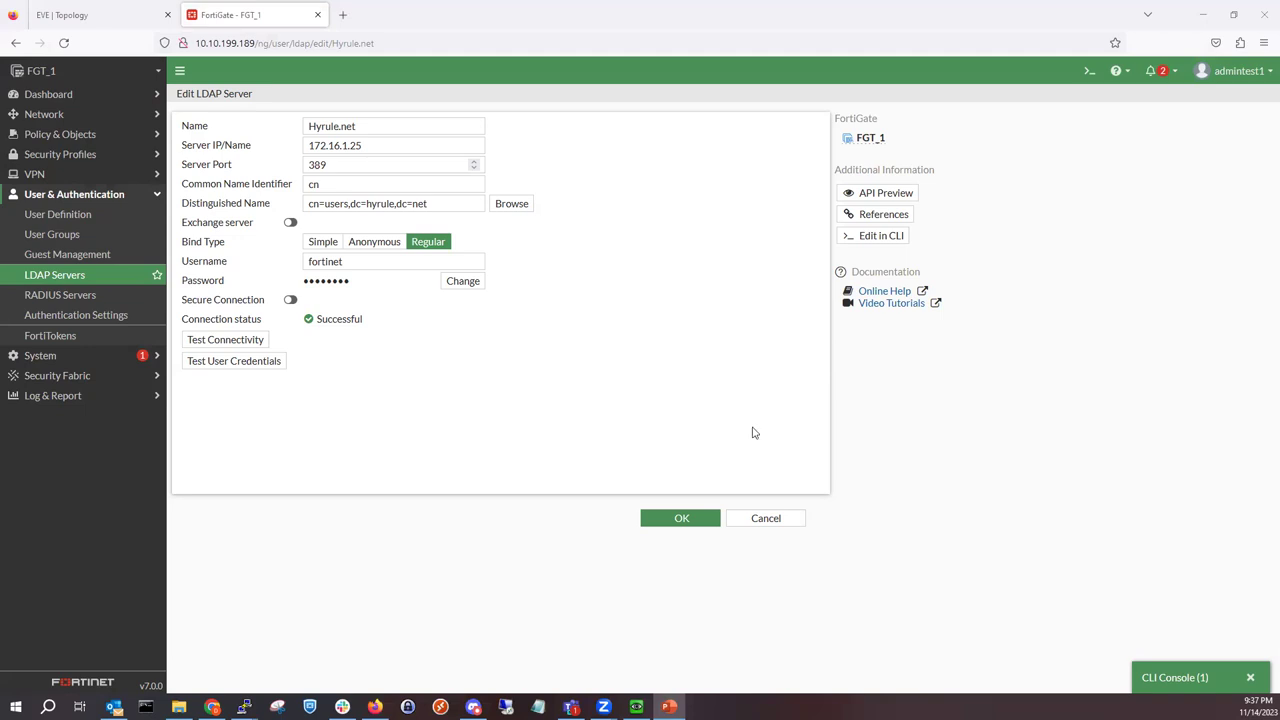
click(696, 524)
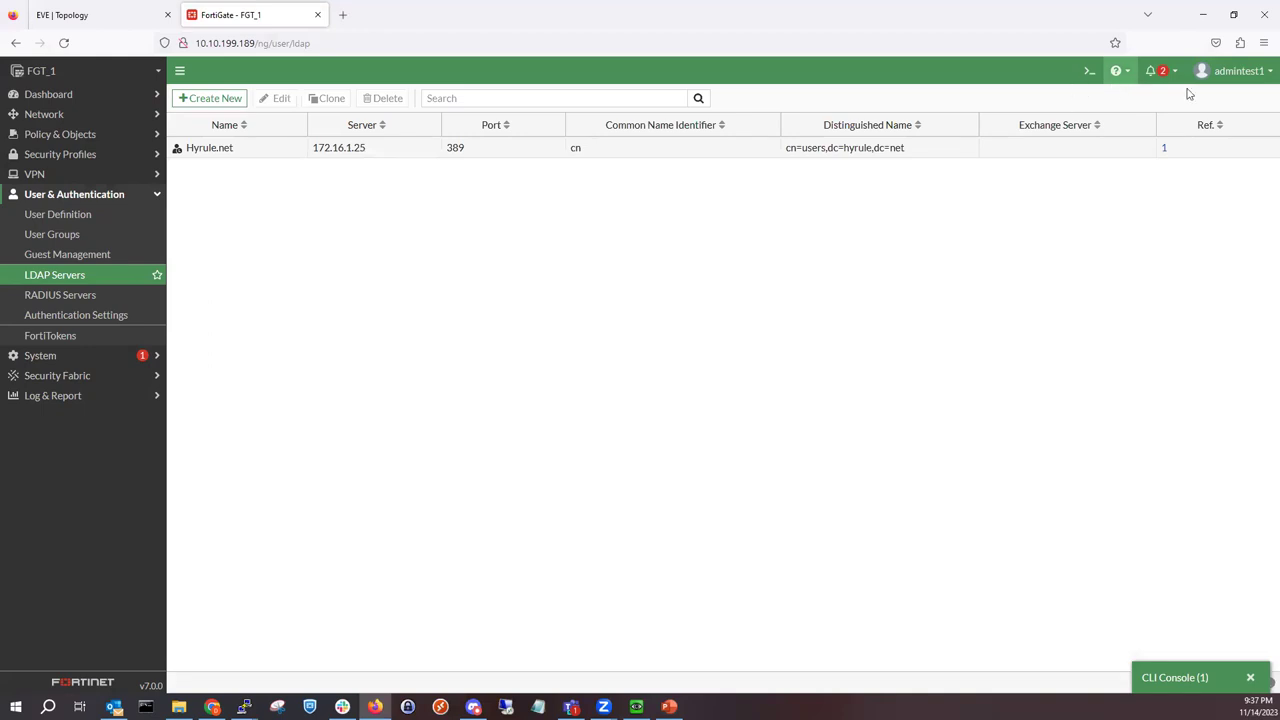
Step: Log out of the admin session and sign back in with an LDAP user's credentials
click(1235, 70)
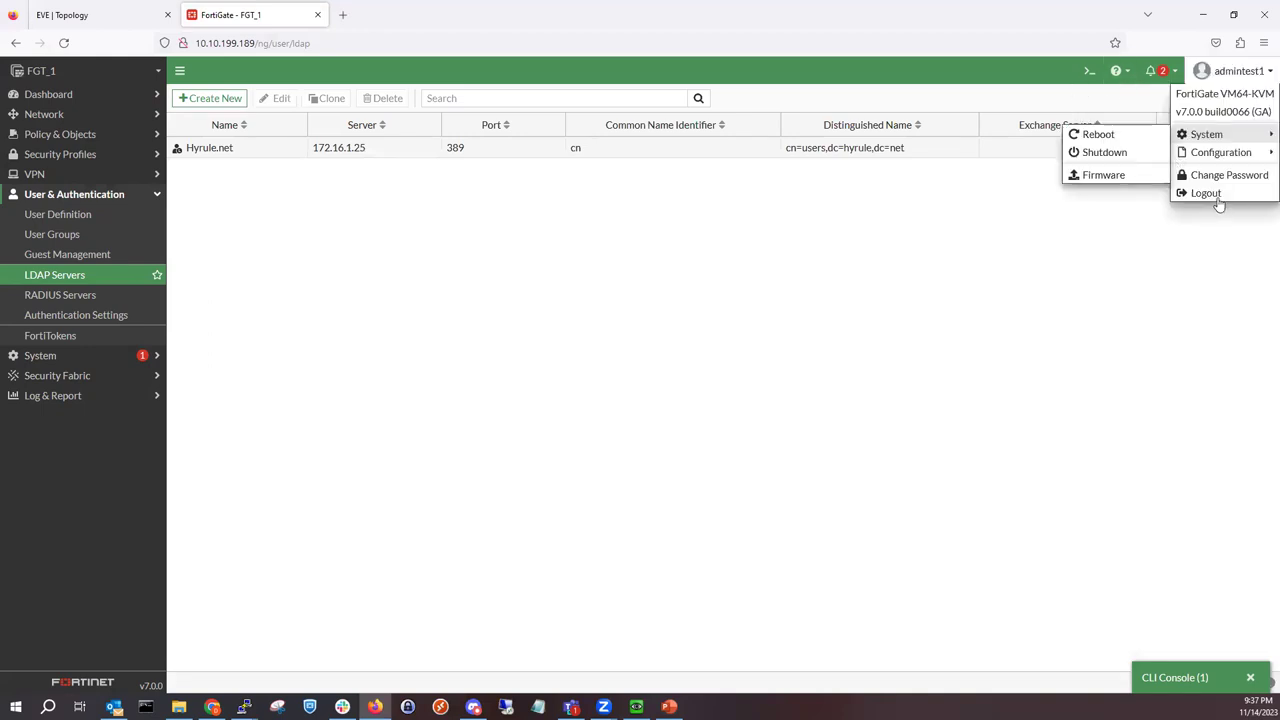
click(1212, 195)
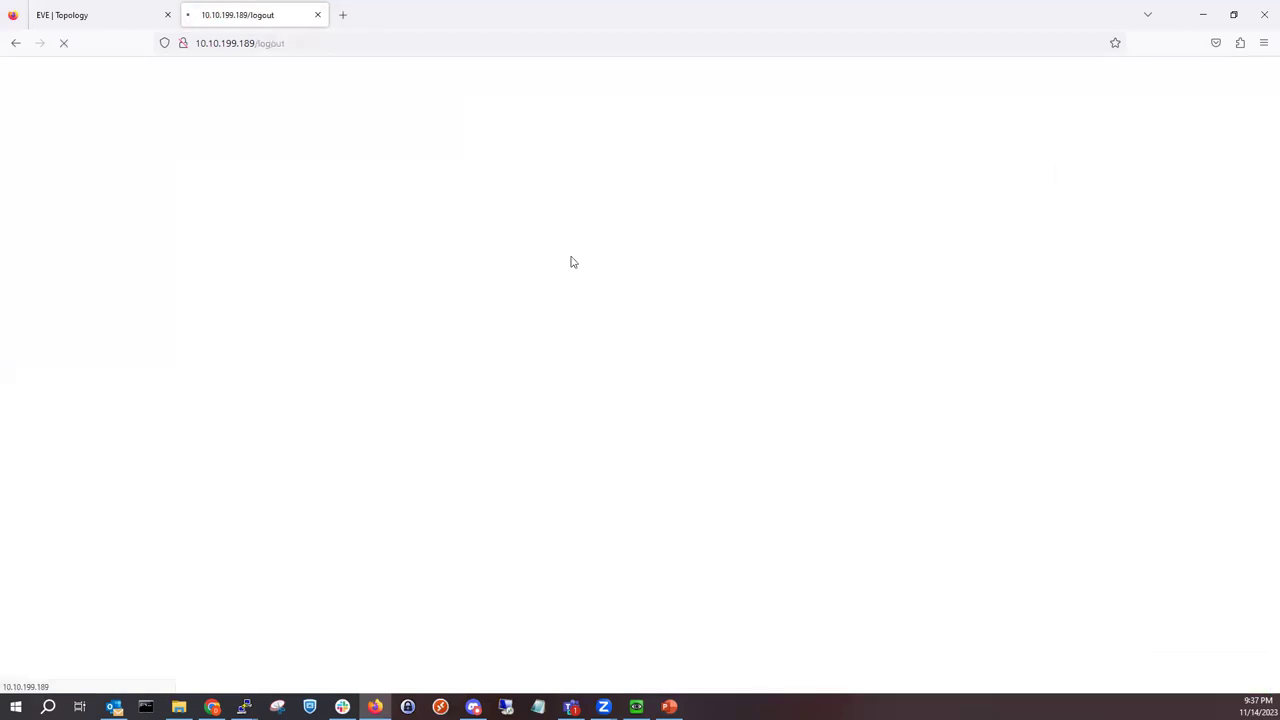
text(mykevia)
key(Tab)
text(••••)
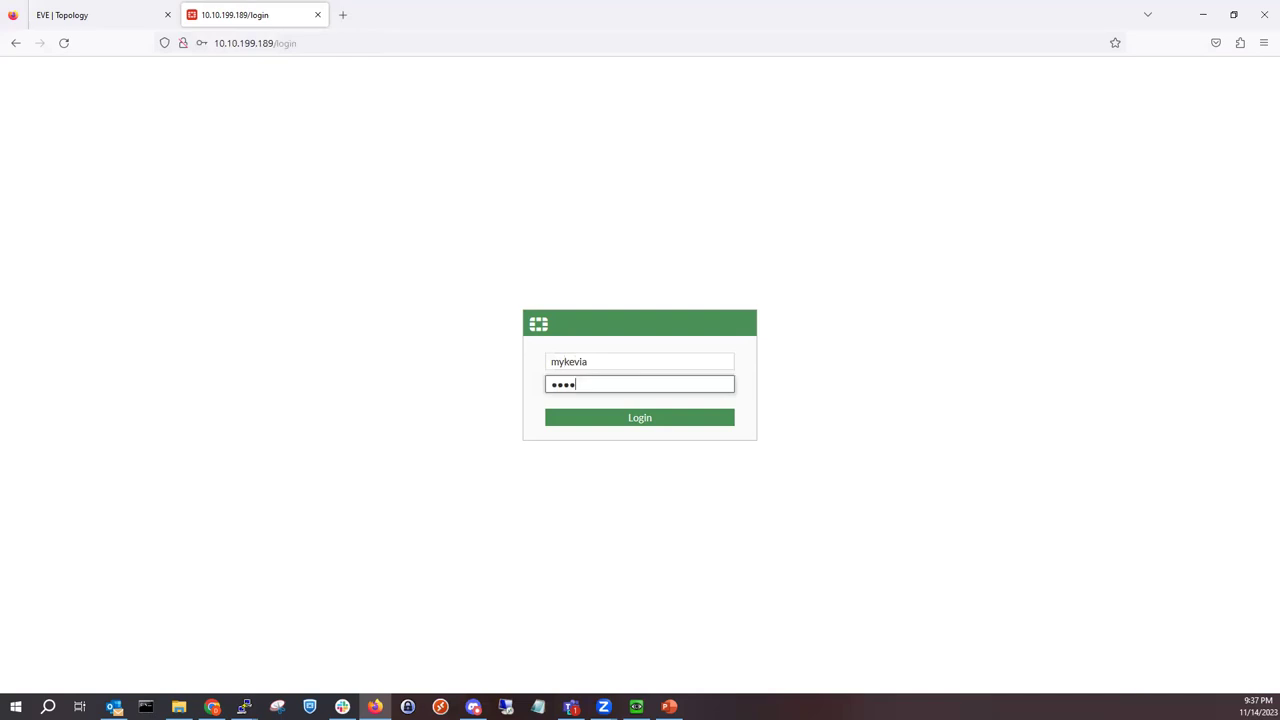
text(••••)
key(Return)
Step: Dismiss the save-login, setup and FortiOS 7.0.0 prompts, then log the LDAP user out
click(383, 218)
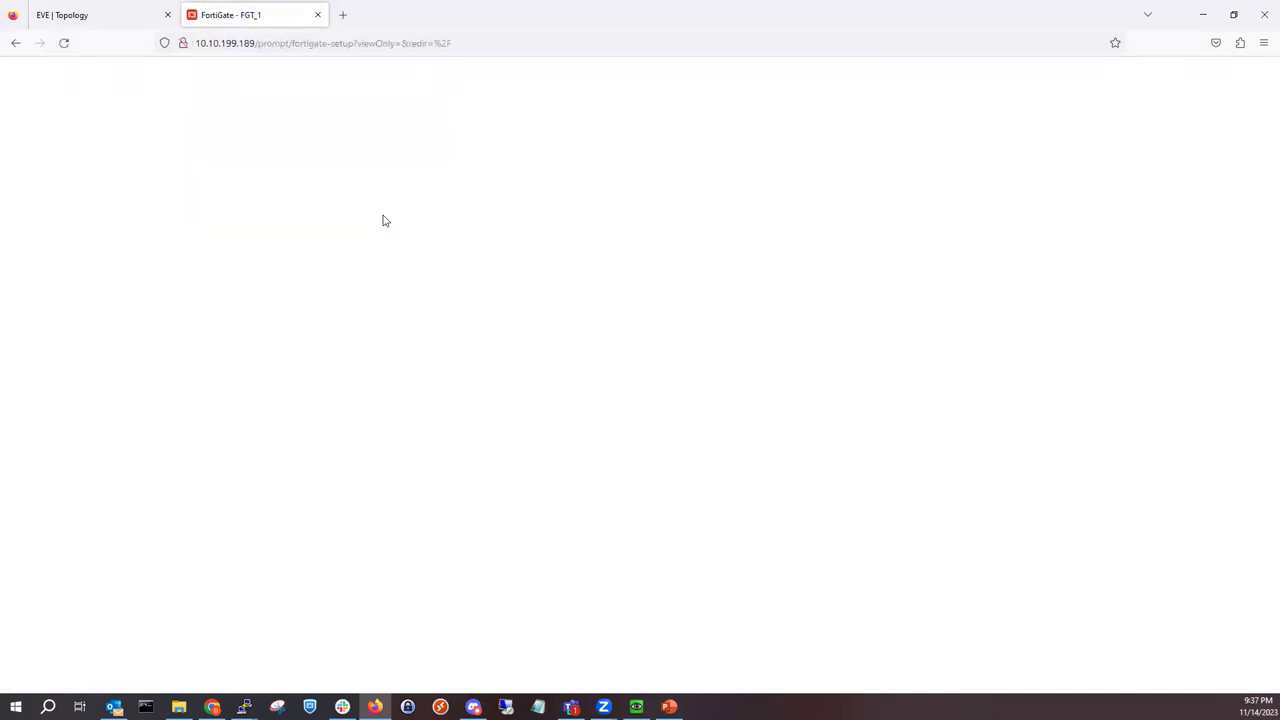
click(686, 440)
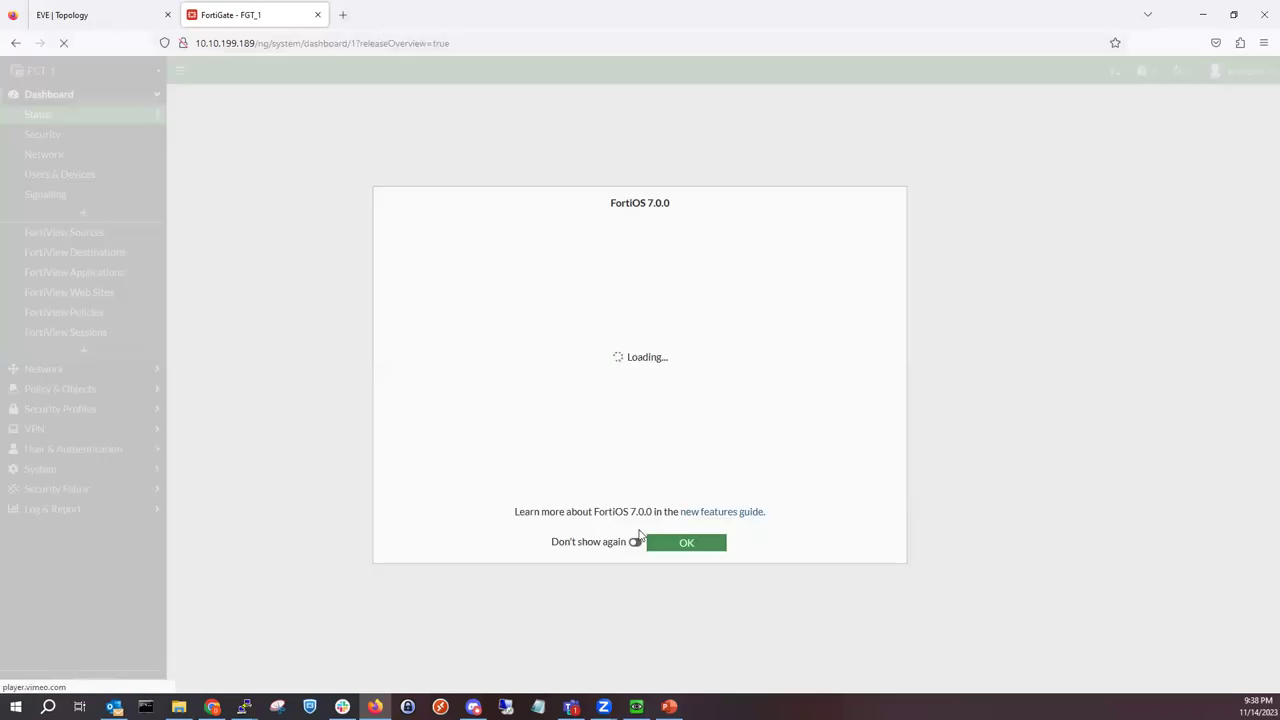
click(674, 543)
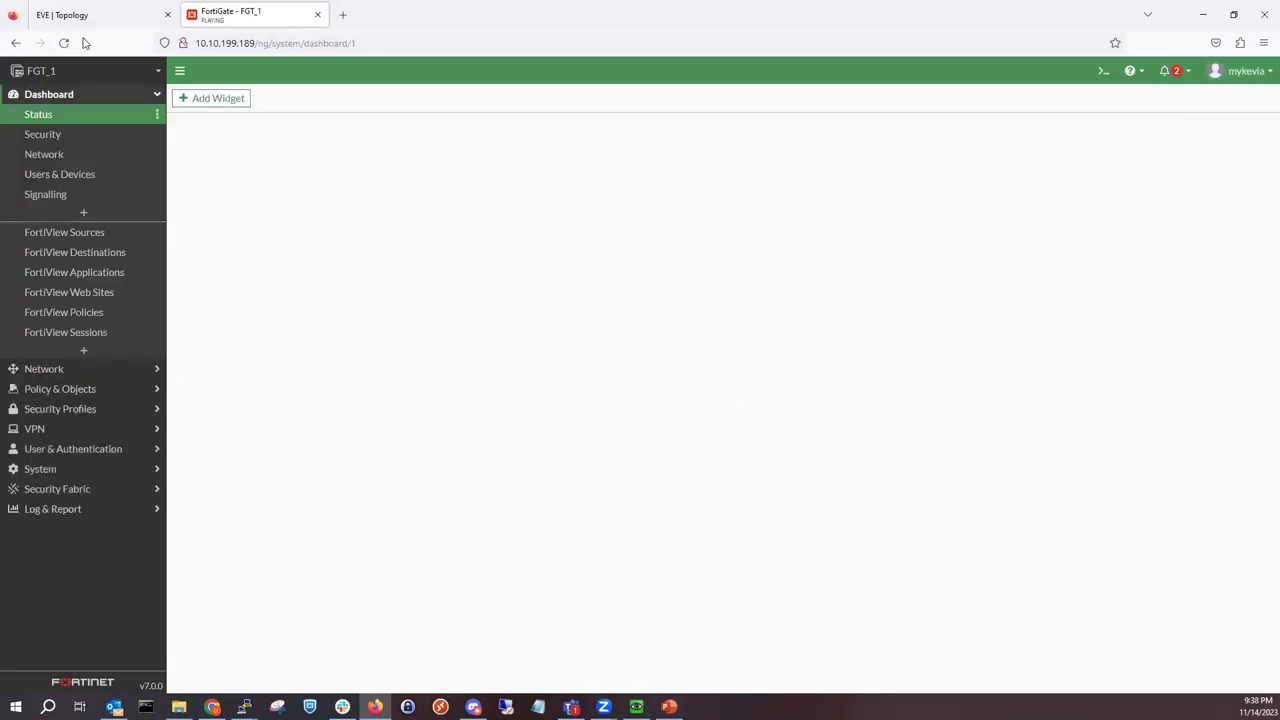
click(1236, 76)
click(1205, 180)
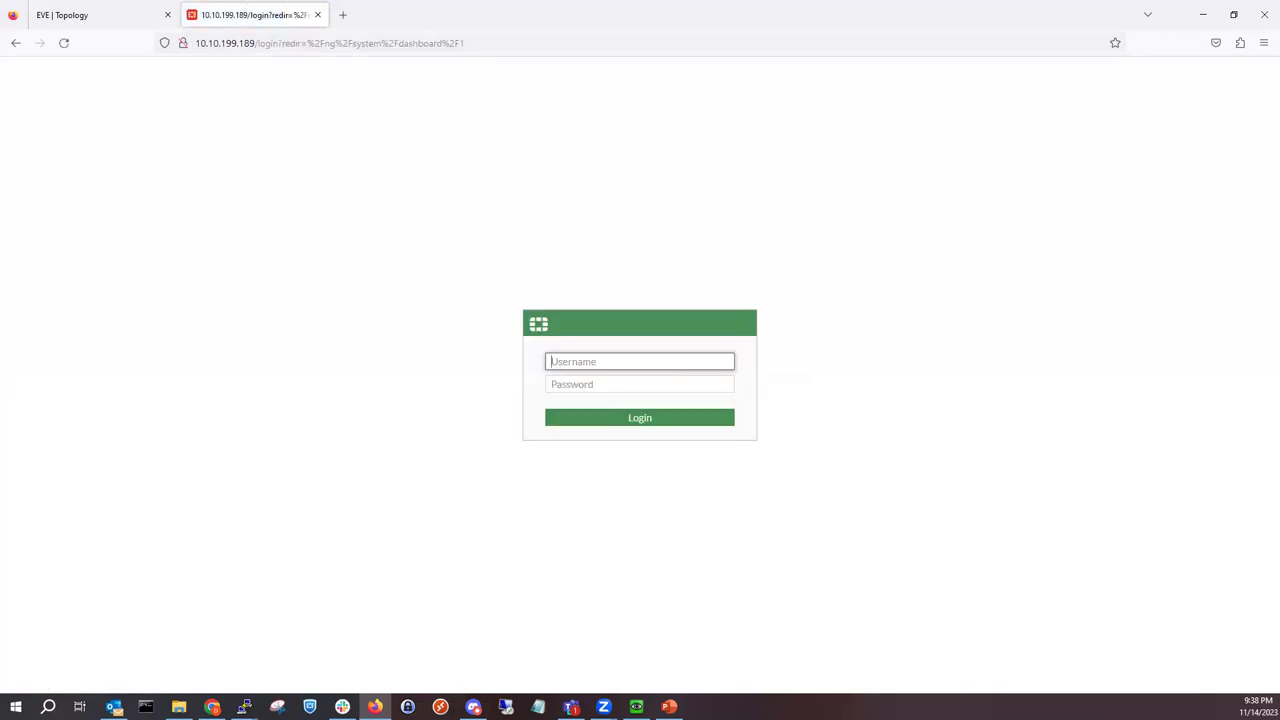
Step: Sign in to FortiGate as a domain user without saving the login, then bring Winserver_01's console forward
text(rex)
key(Tab)
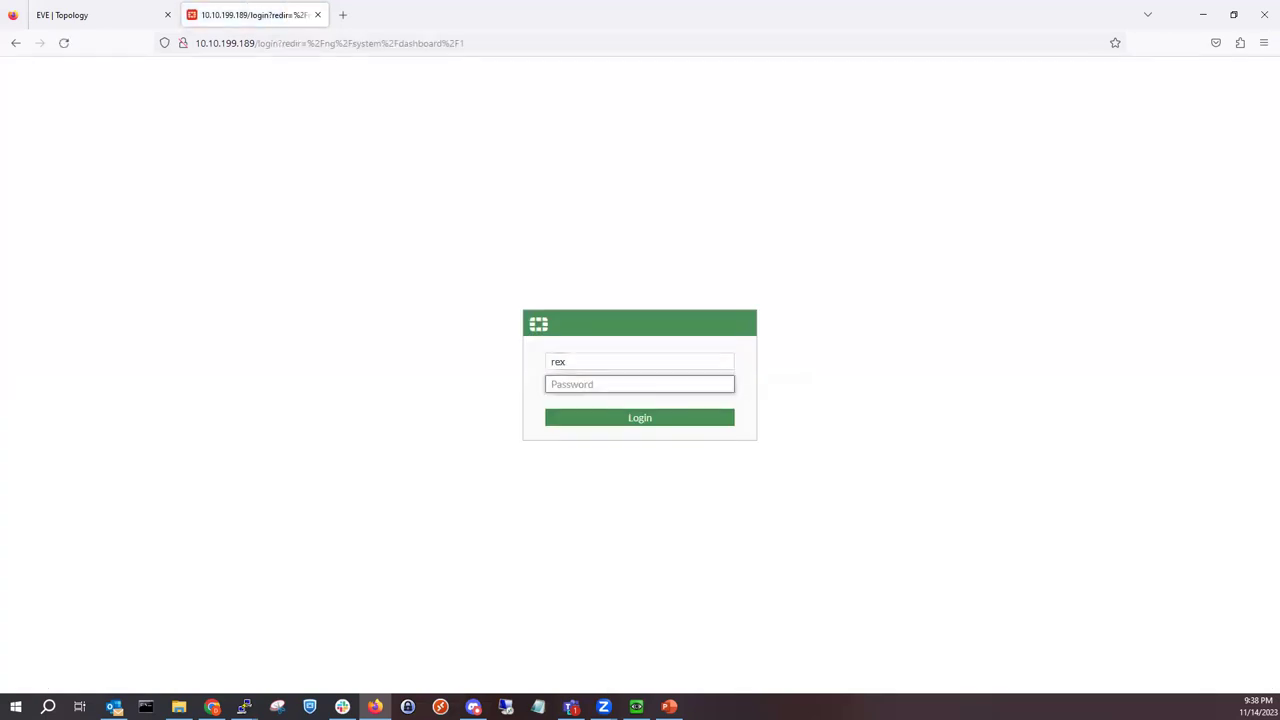
text(•••••)
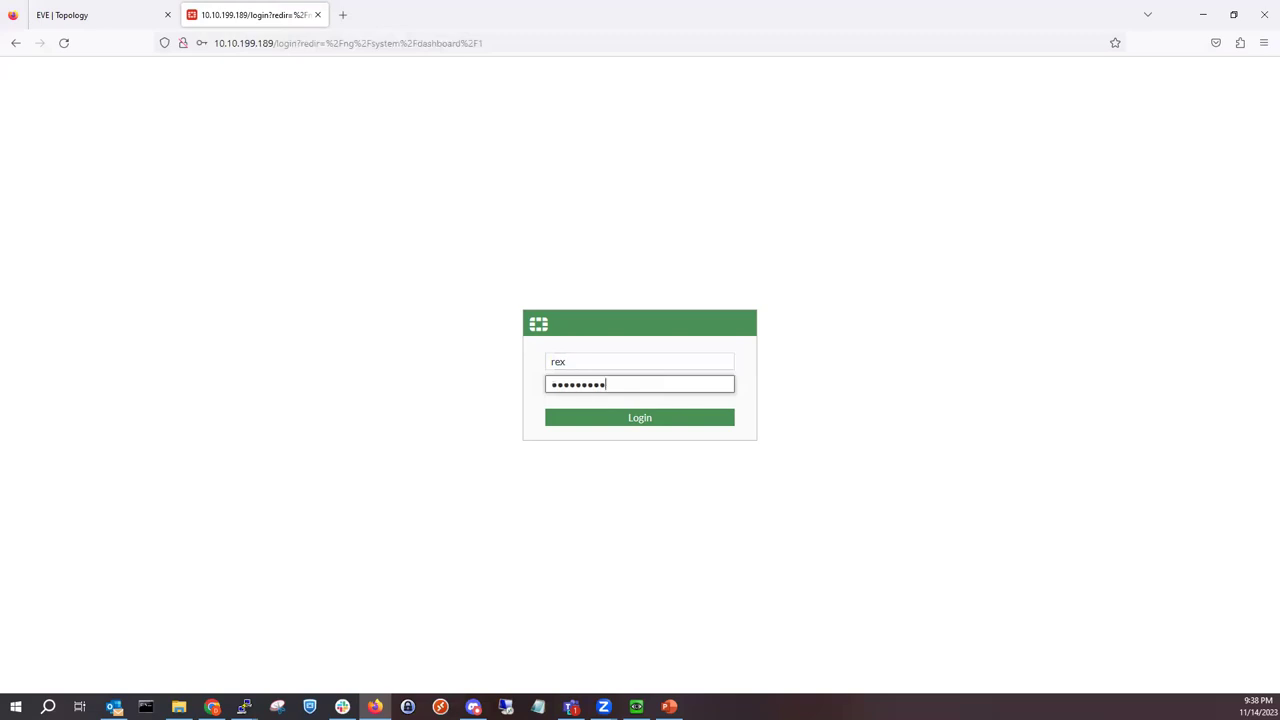
text(••••)
key(Return)
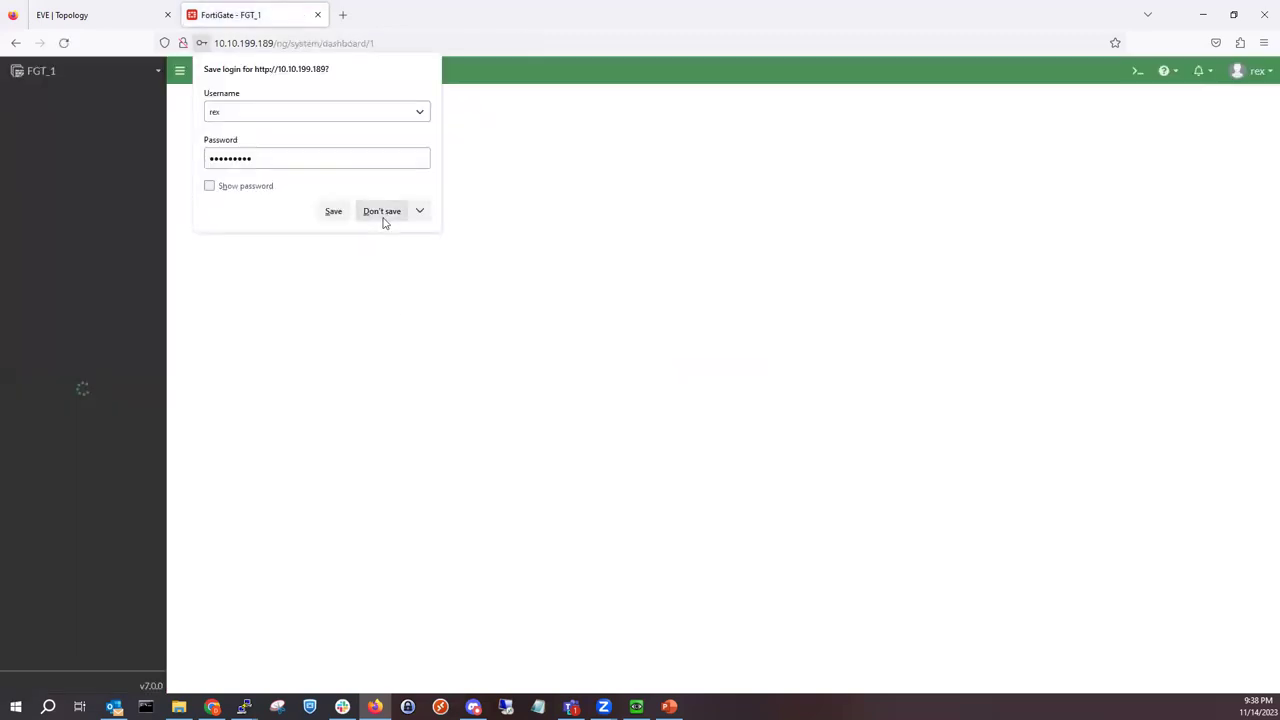
click(381, 212)
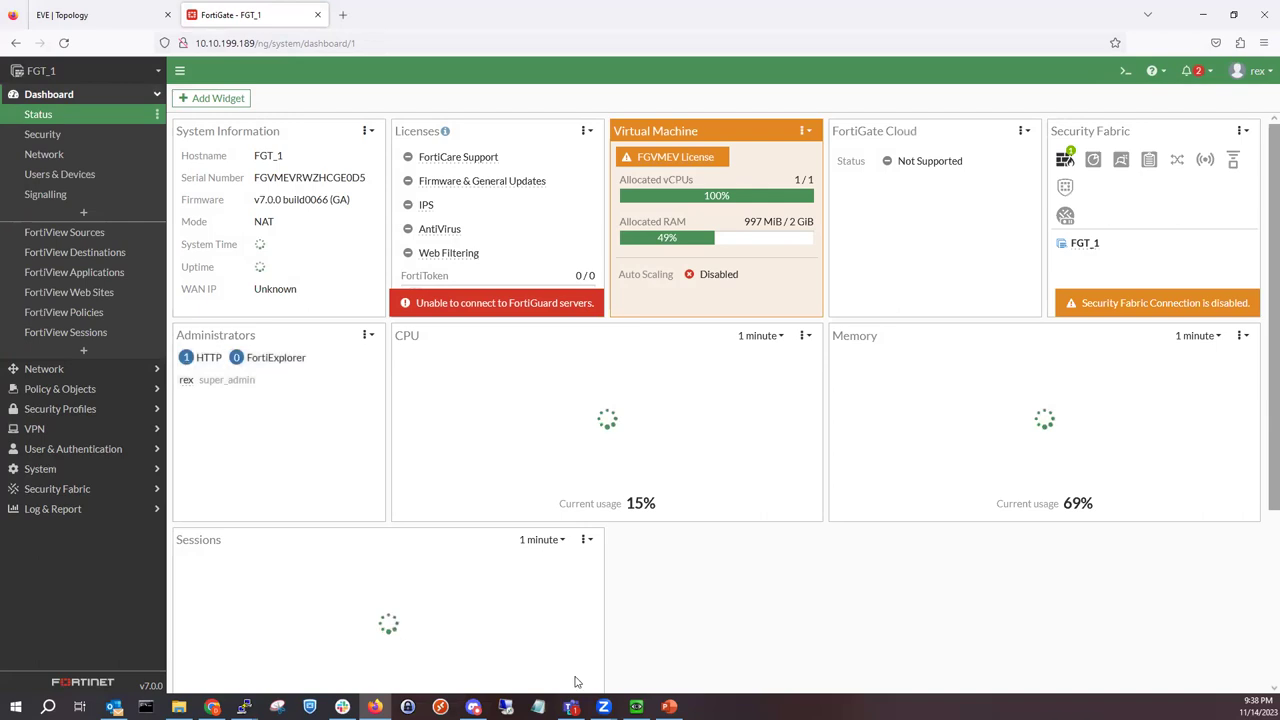
key(alt+Tab)
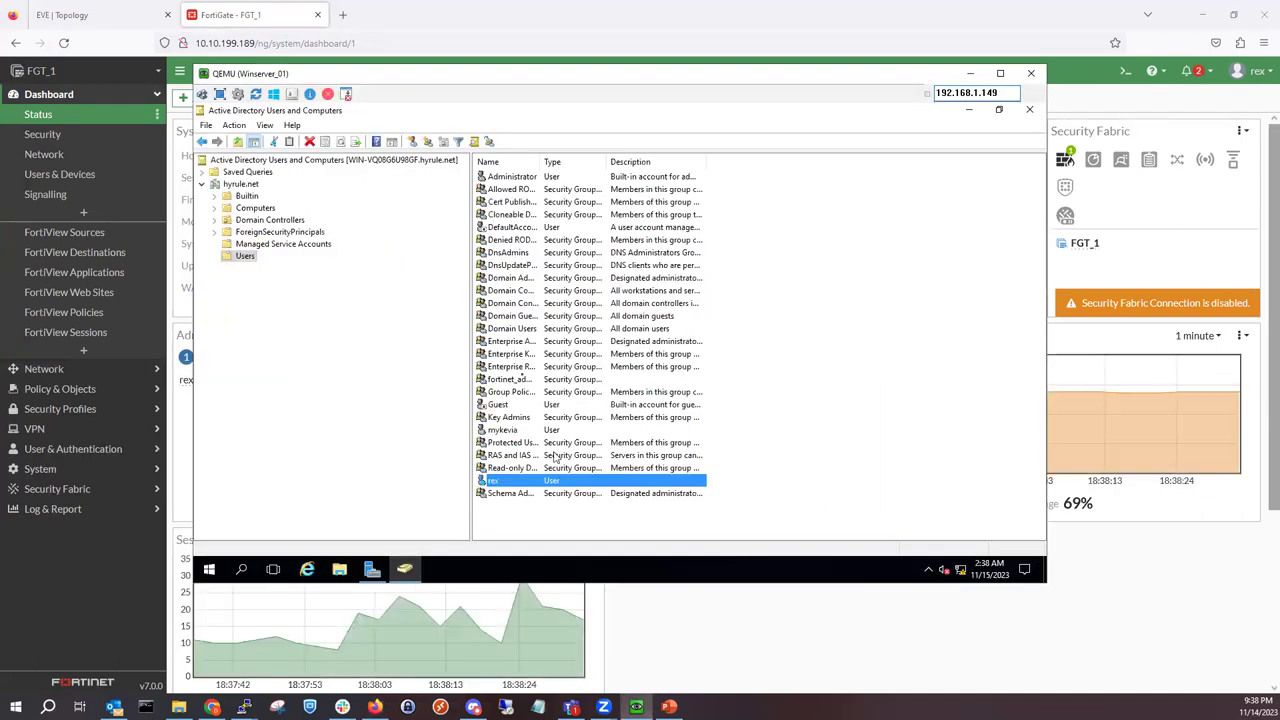
Step: Check the fortinet_admins group's Members list, then minimize the Winserver_01 QEMU window
double_click(519, 381)
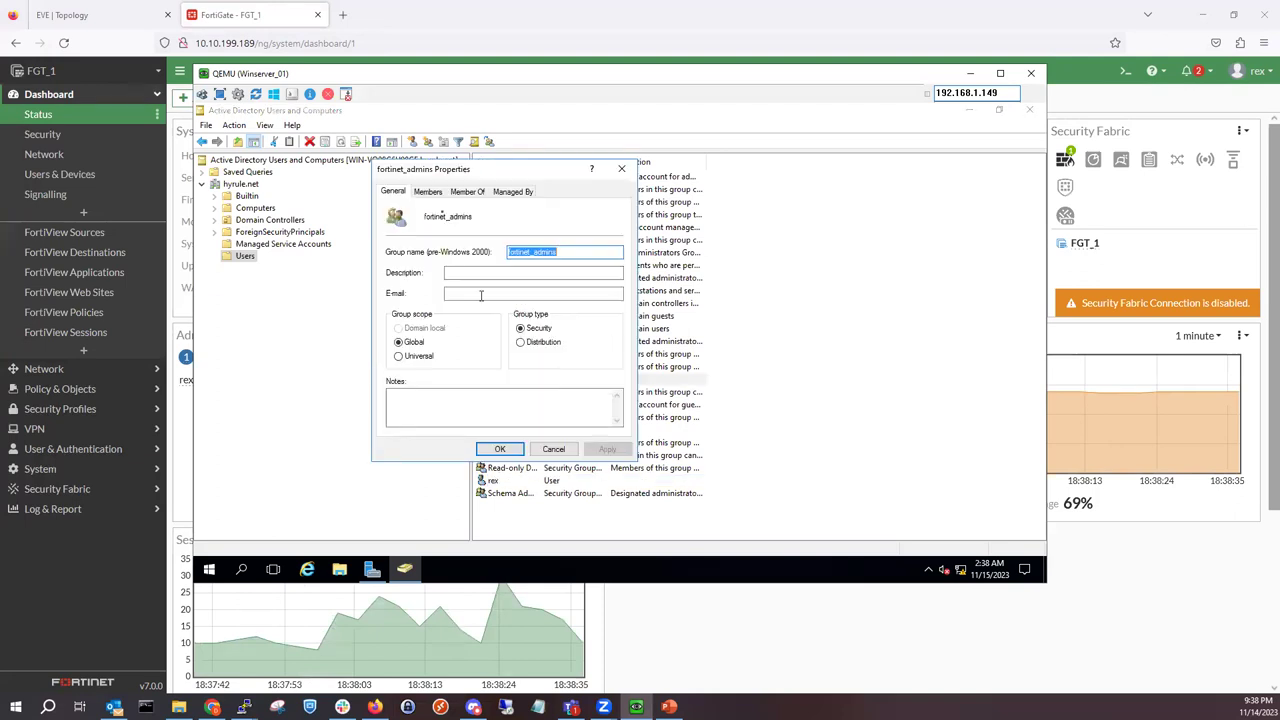
click(428, 191)
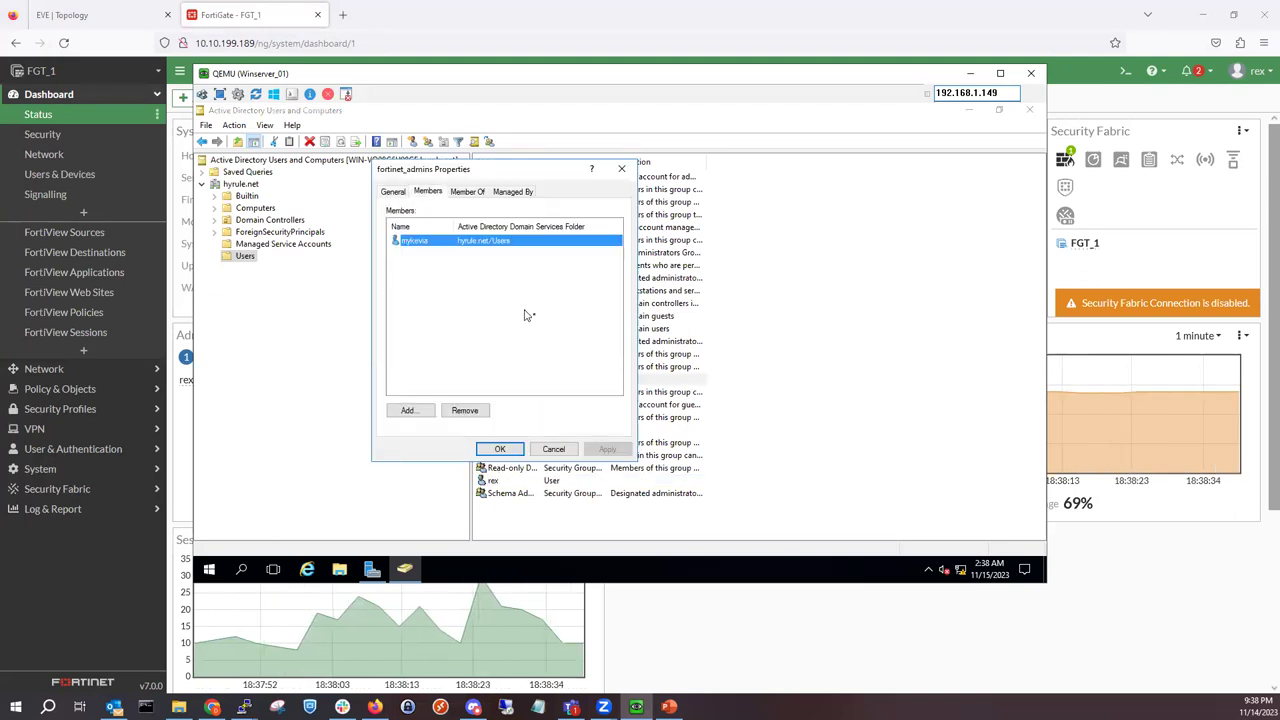
click(970, 73)
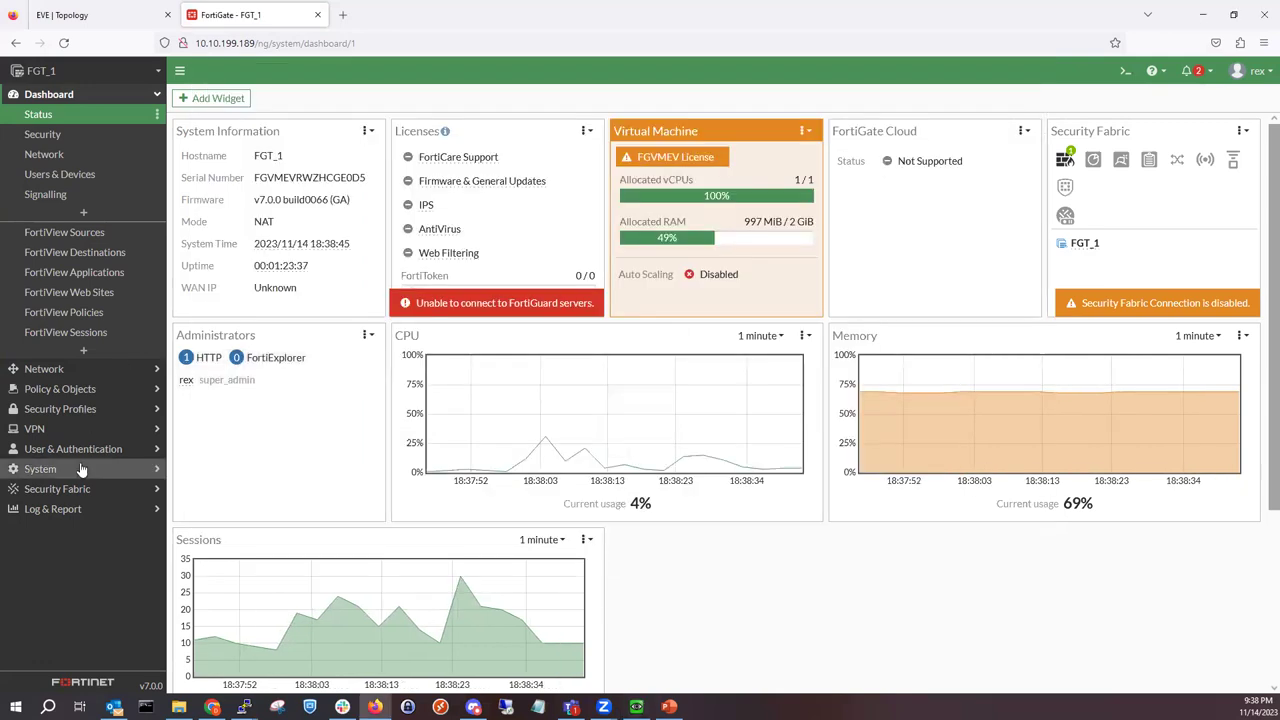
Step: Edit the Users group under User Groups and open Add Group Match for the Hyrule.net server
click(90, 450)
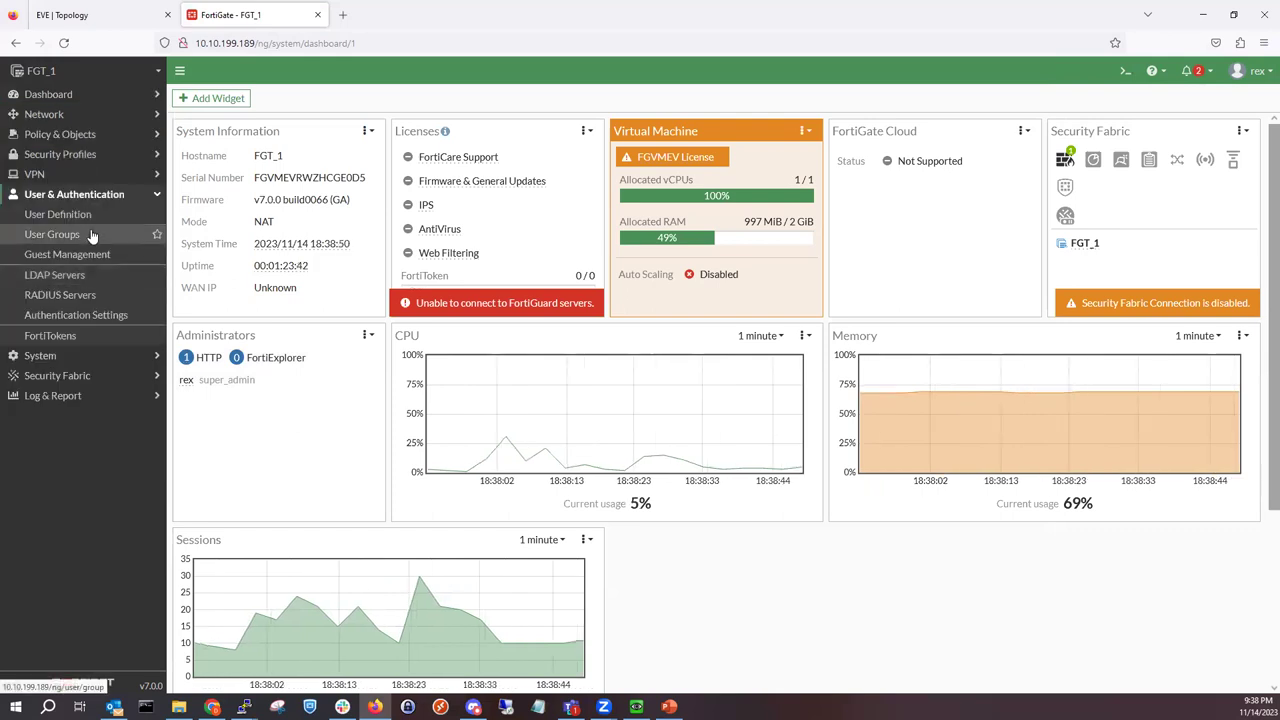
click(91, 234)
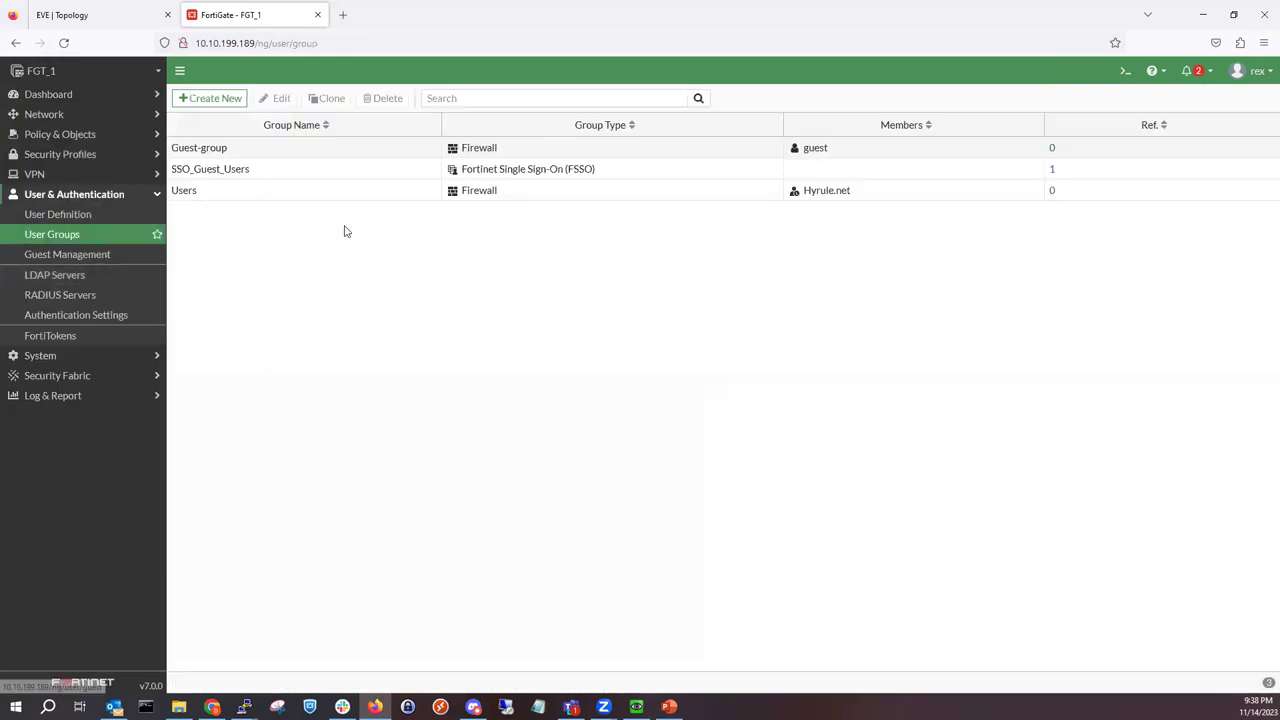
double_click(469, 200)
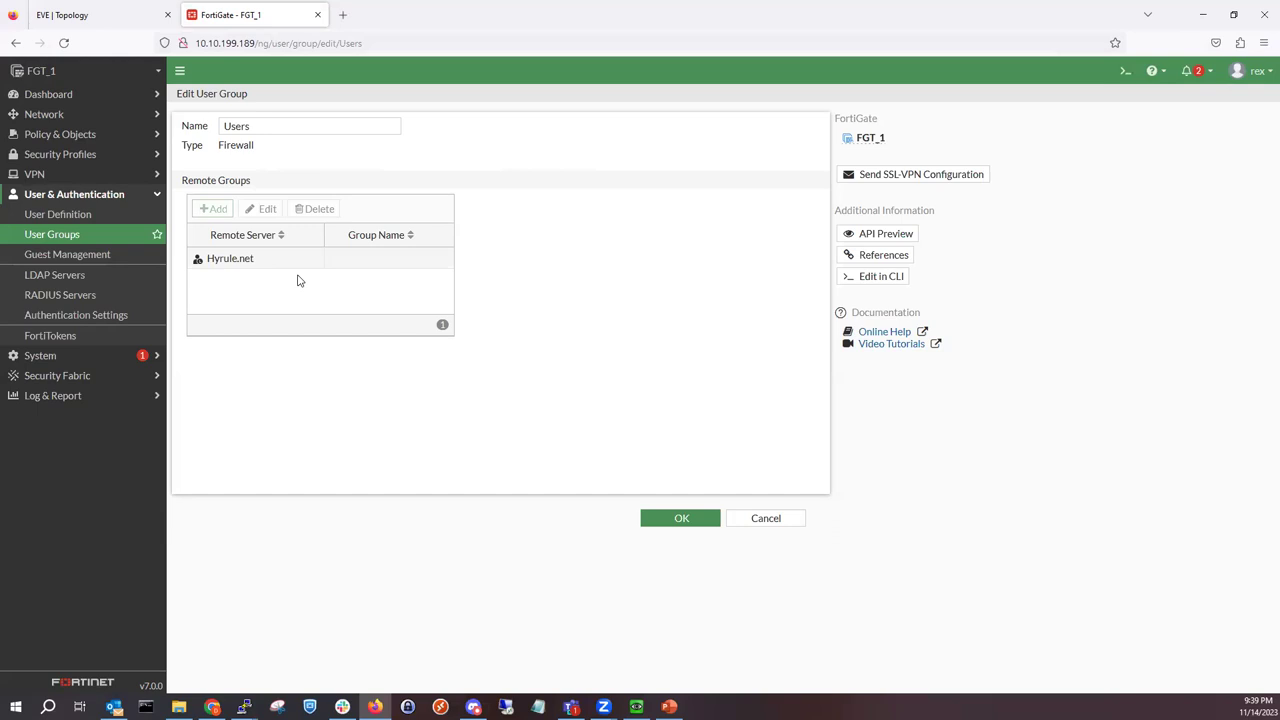
double_click(300, 264)
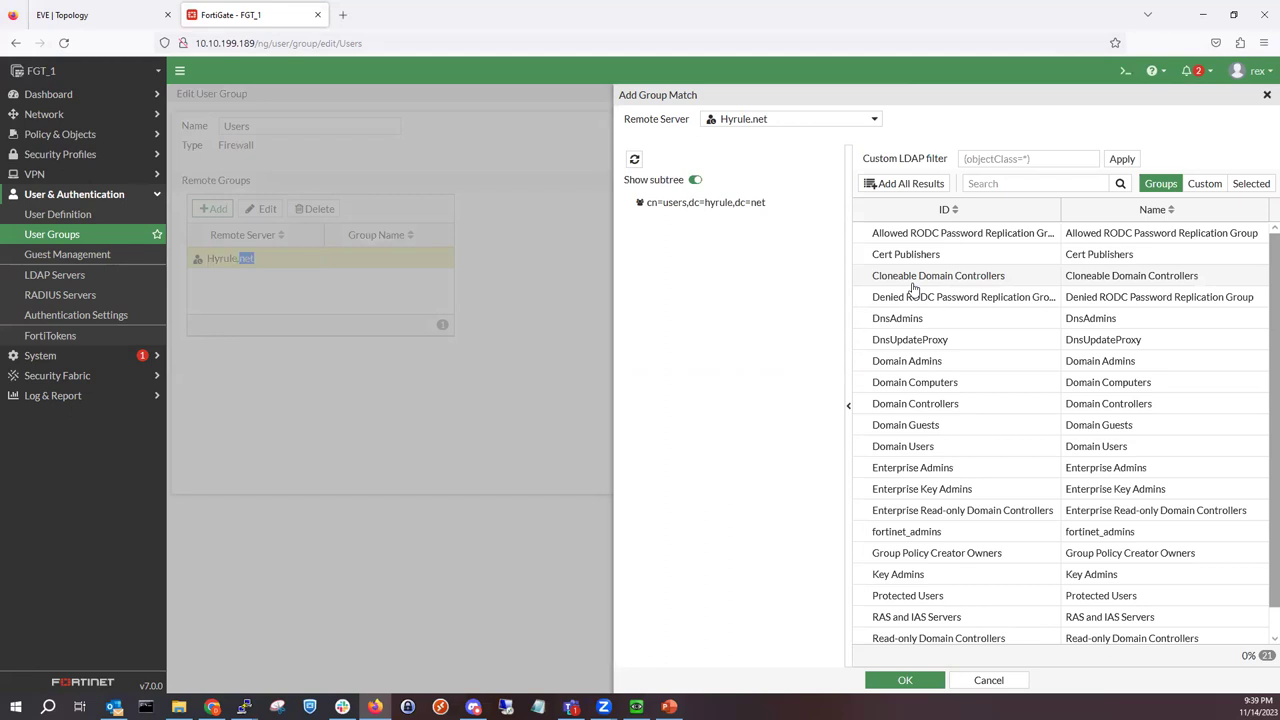
Step: Filter the Hyrule.net groups by 'fortinet' and add fortinet_admins as a selected group
click(1012, 182)
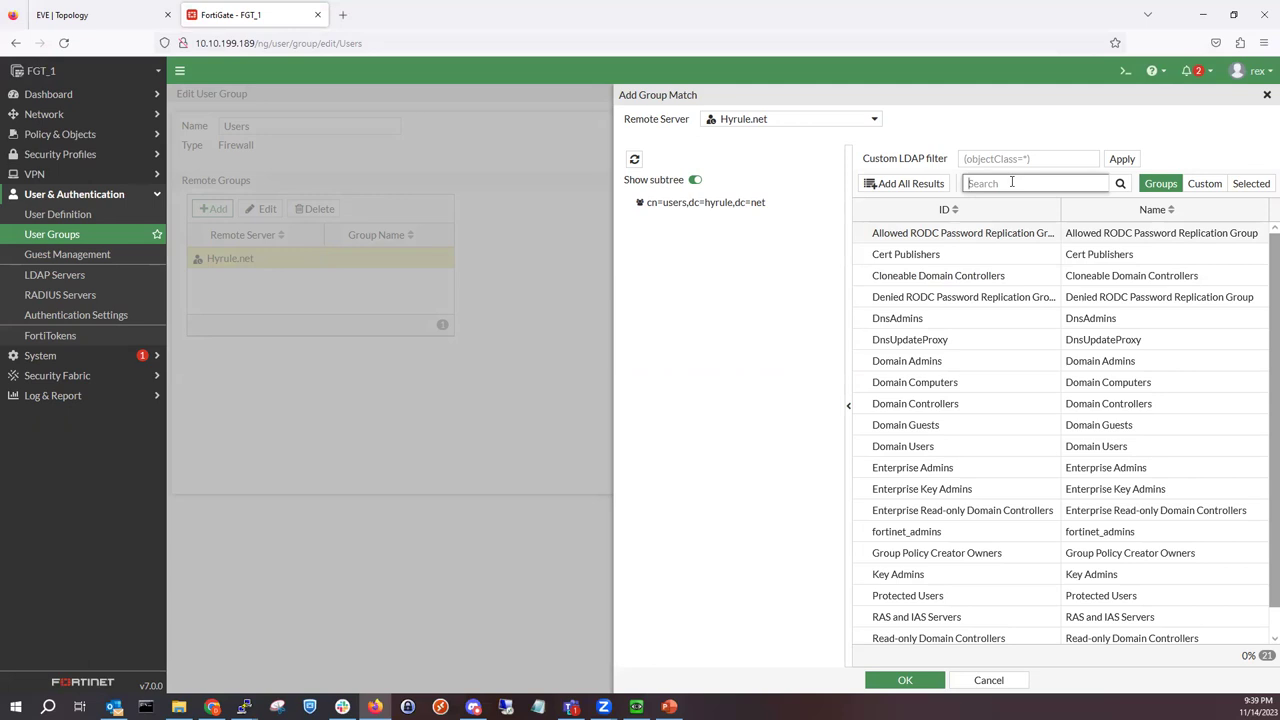
text(fortinet)
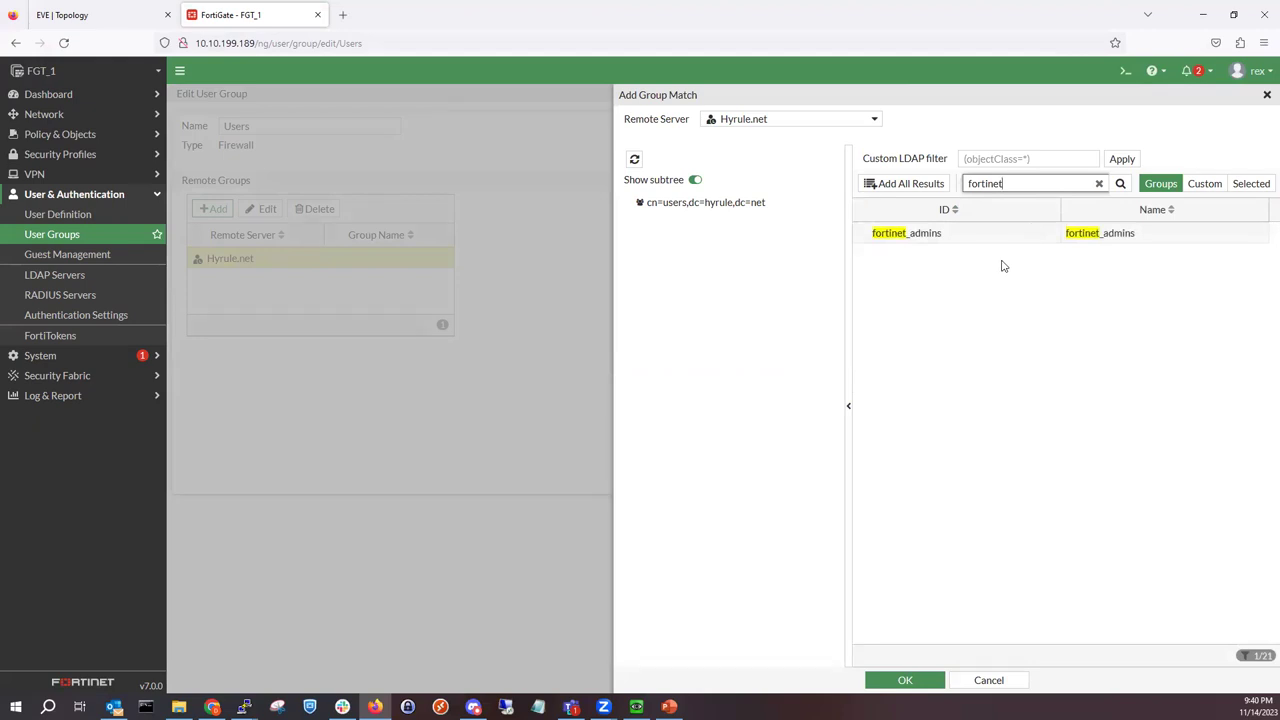
right_click(1006, 240)
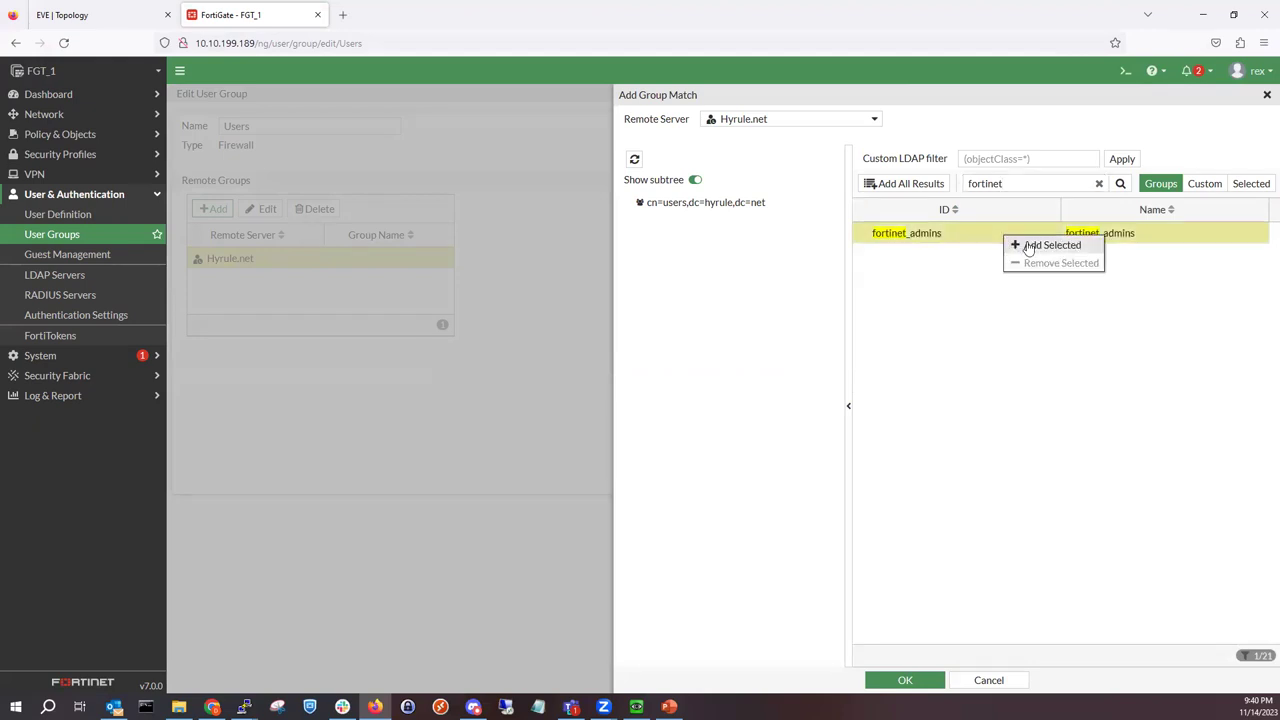
click(1012, 245)
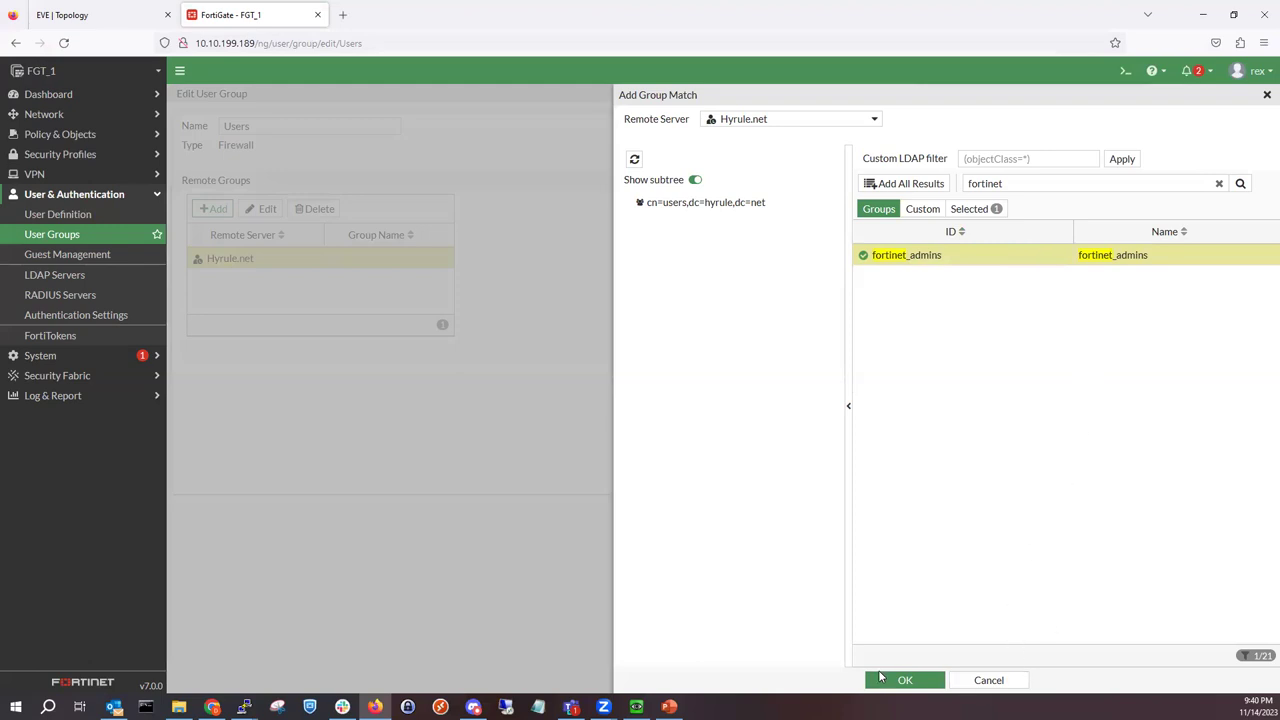
Step: Confirm the fortinet_admins group match, rename the group from Users to fortinet_admins, and save
click(890, 678)
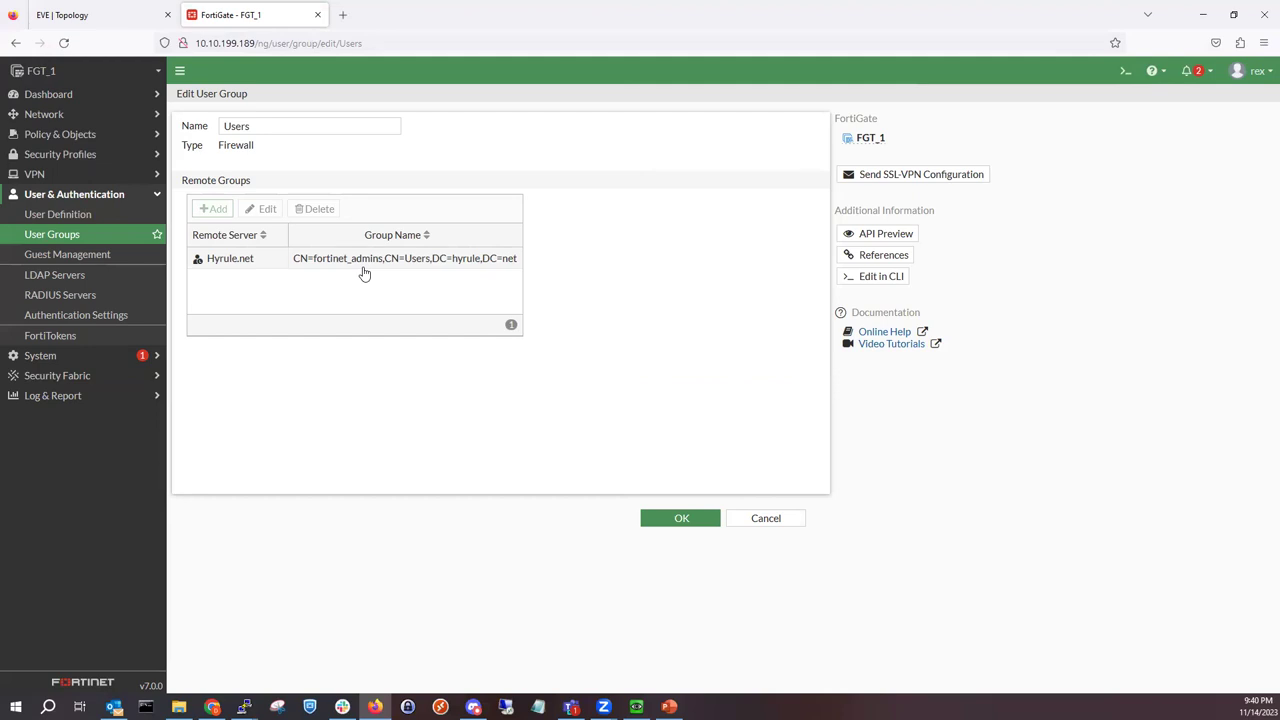
double_click(286, 125)
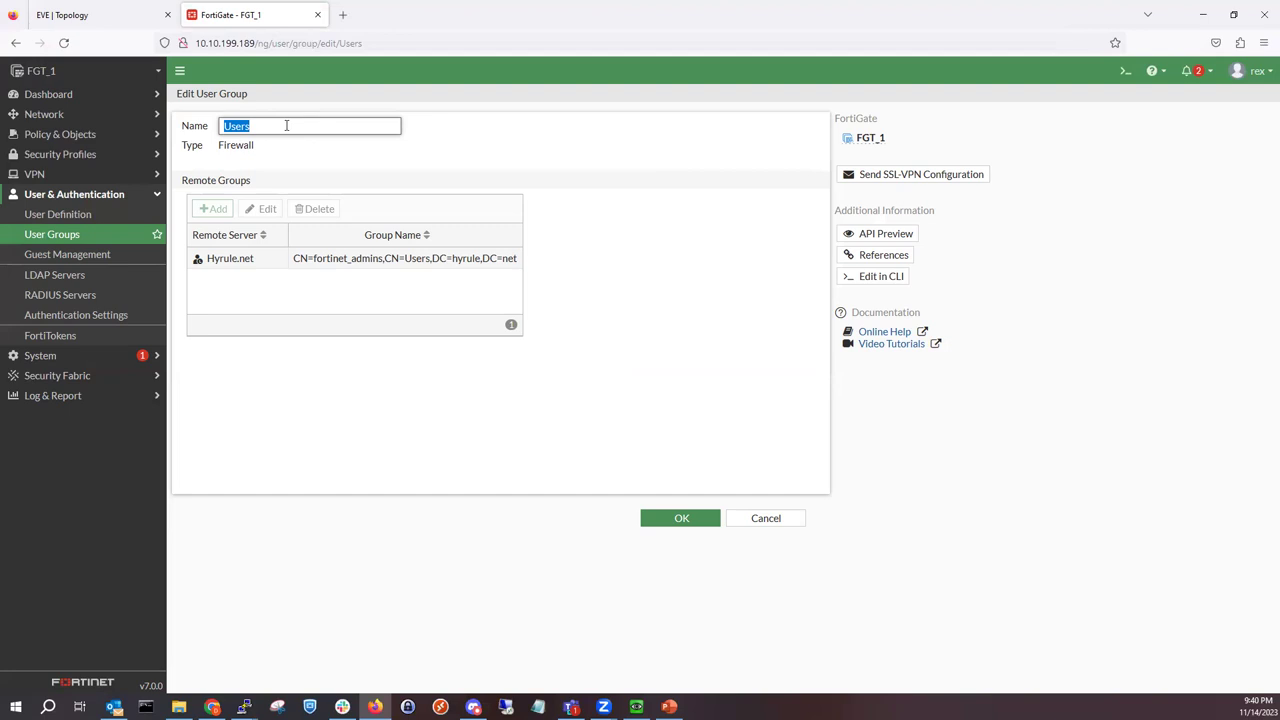
text(fortinet_admins)
click(677, 520)
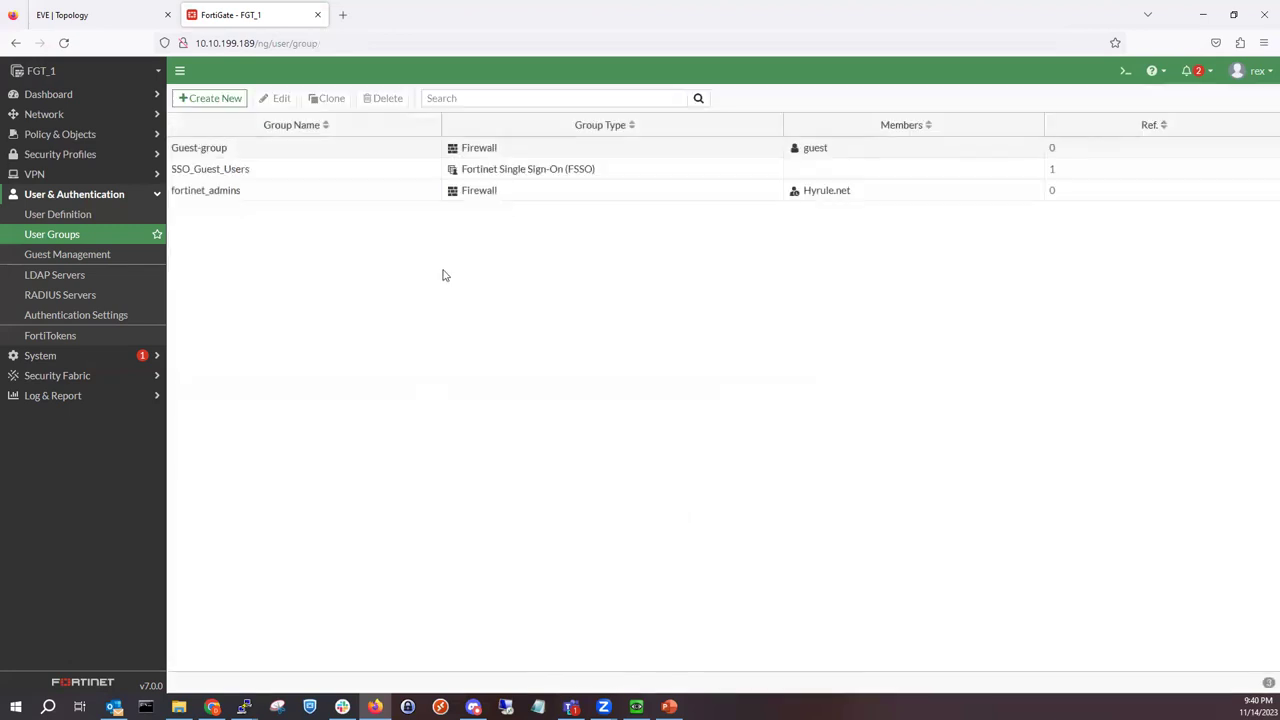
Step: Confirm the Users administrator in System > Administrators uses the fortinet_admins Remote User Group
click(89, 358)
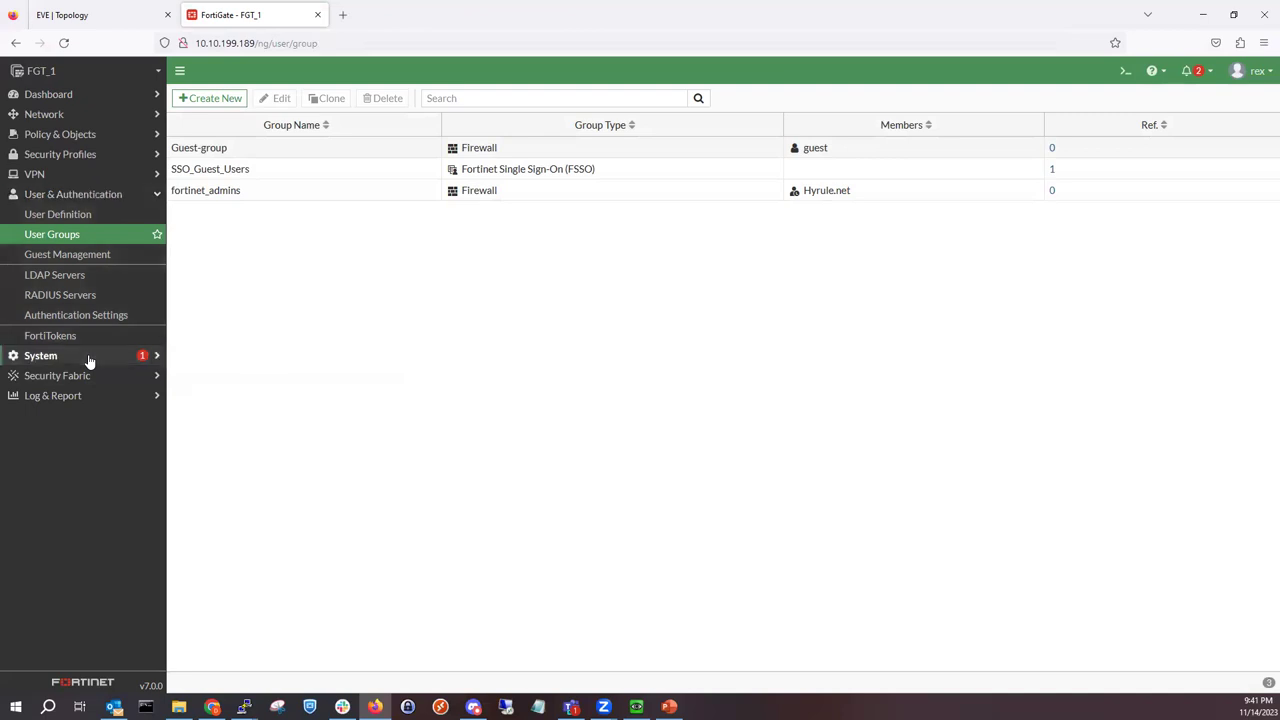
click(86, 238)
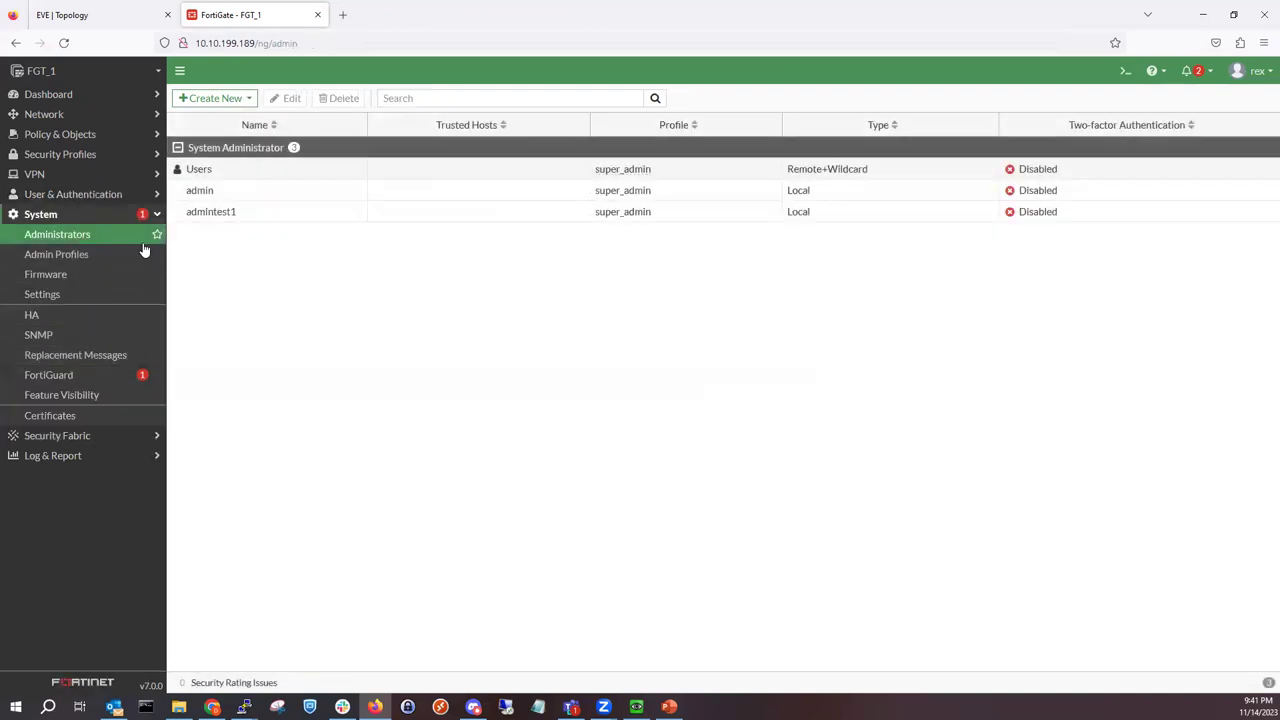
double_click(267, 178)
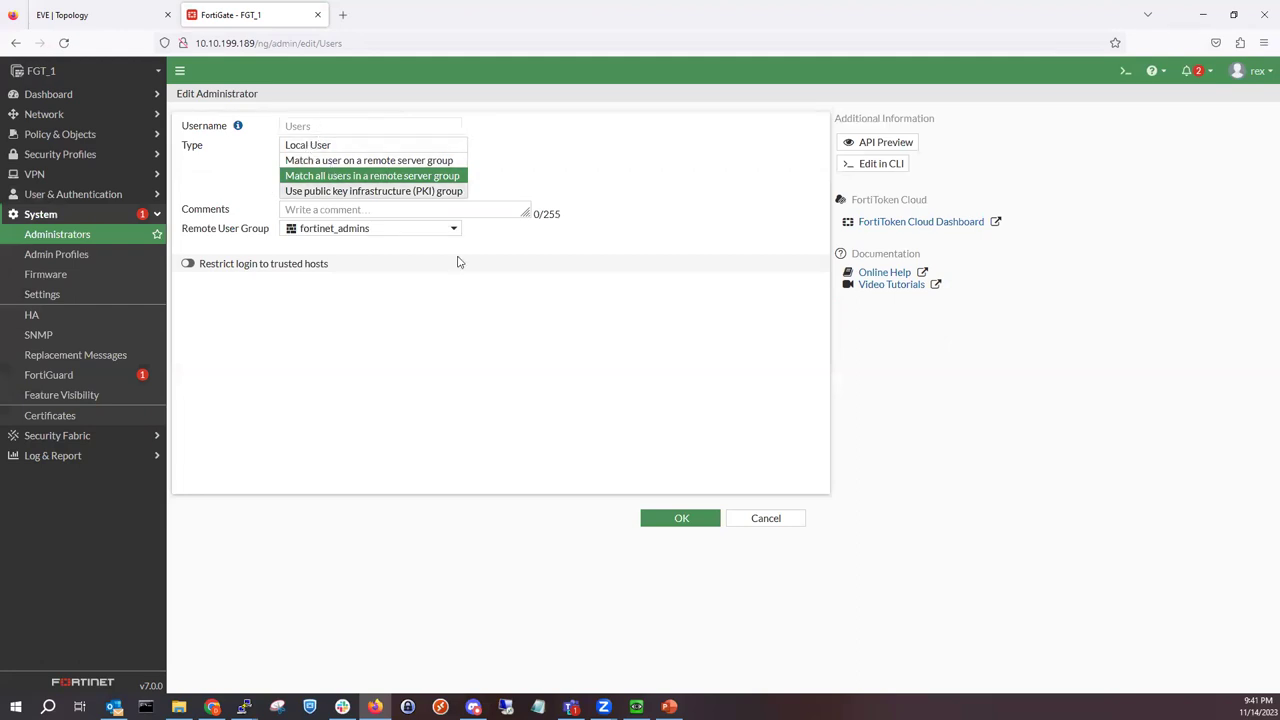
click(758, 524)
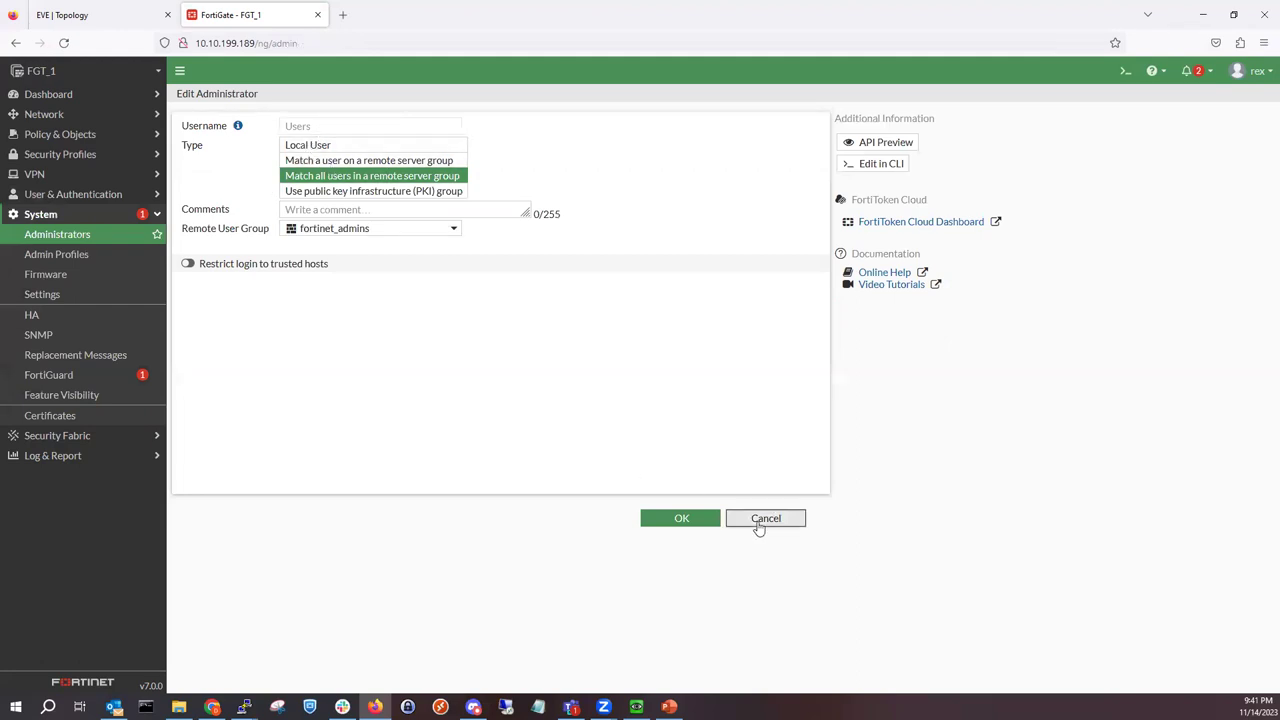
click(360, 168)
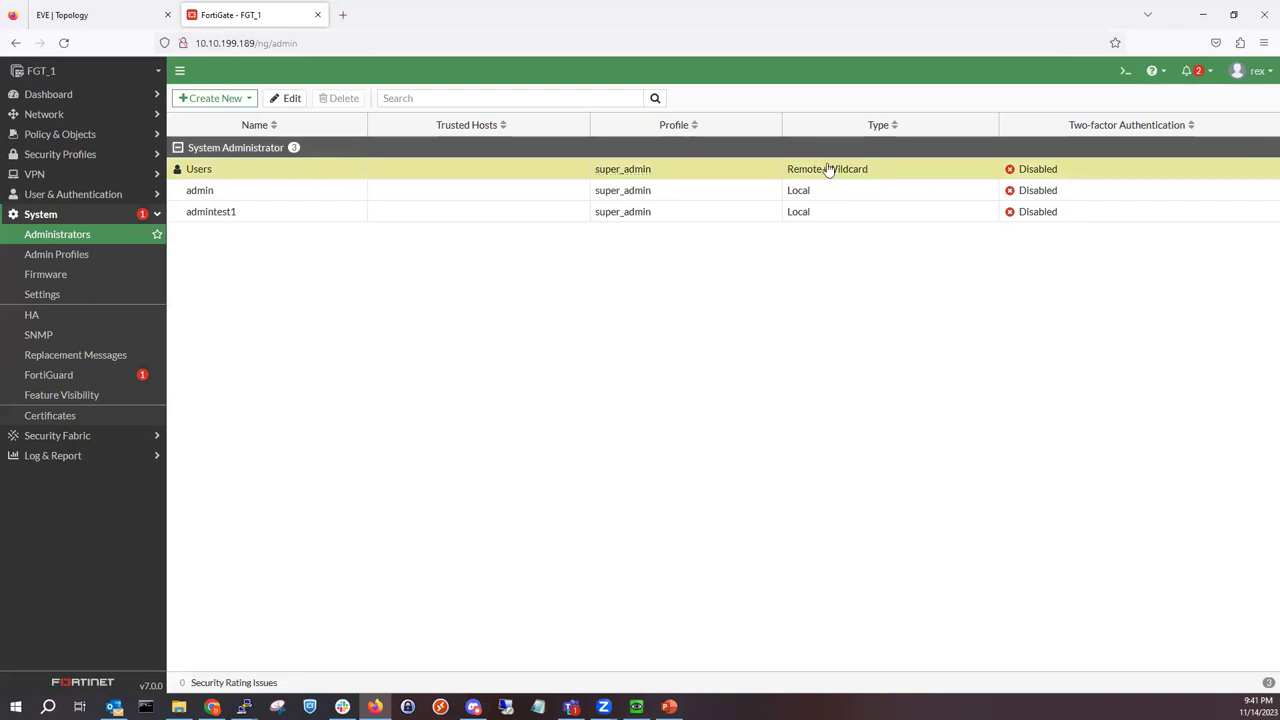
double_click(962, 178)
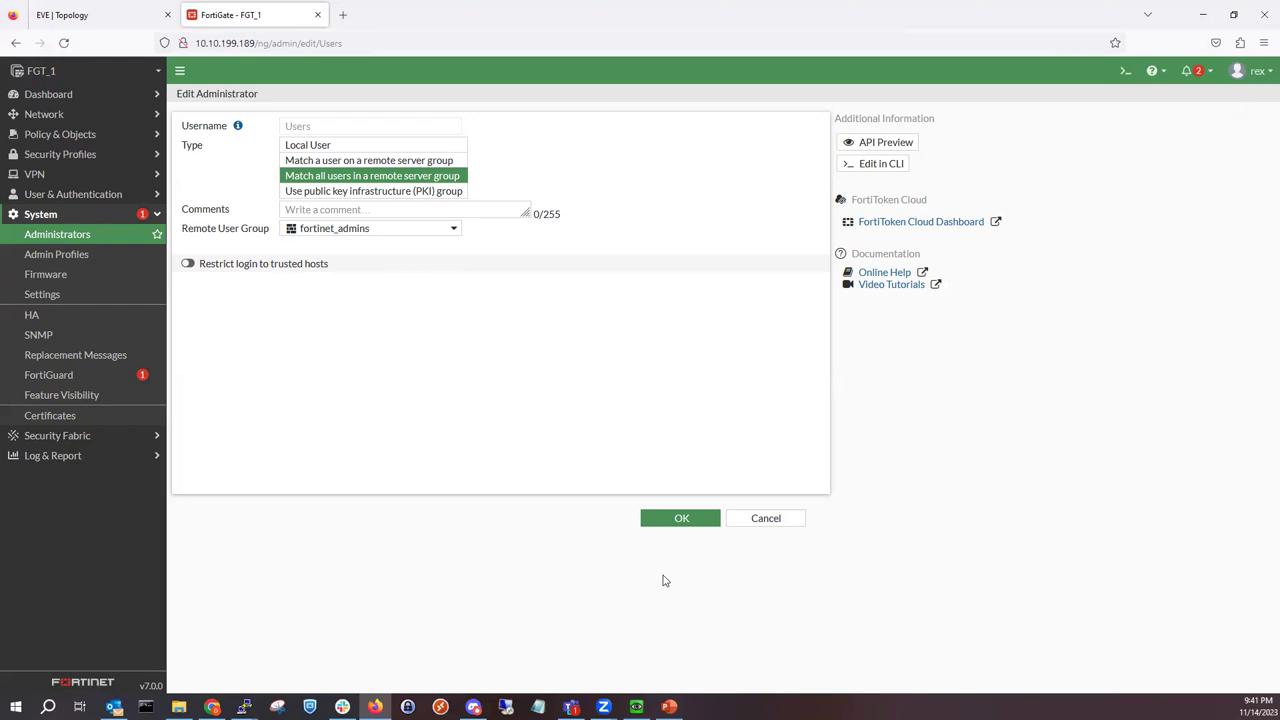
click(681, 518)
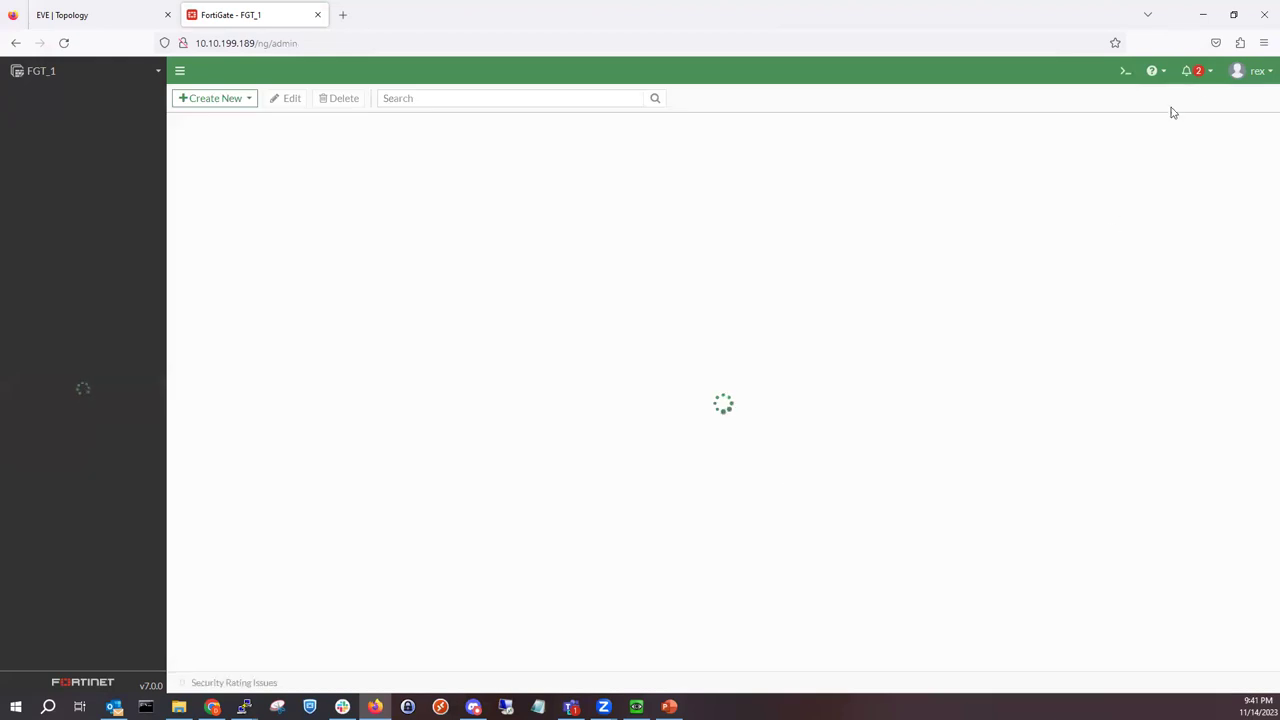
click(1246, 70)
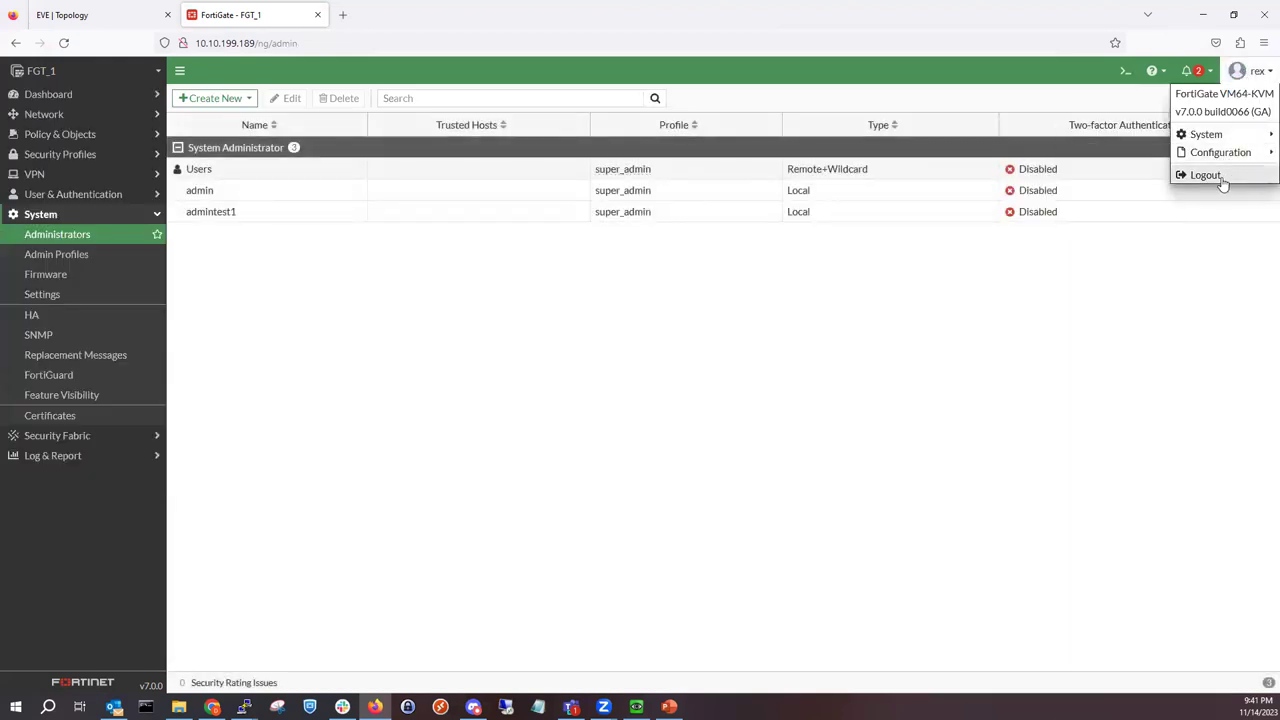
Step: Log out and try twice to sign in as another domain user, which FortiGate refuses
click(1206, 175)
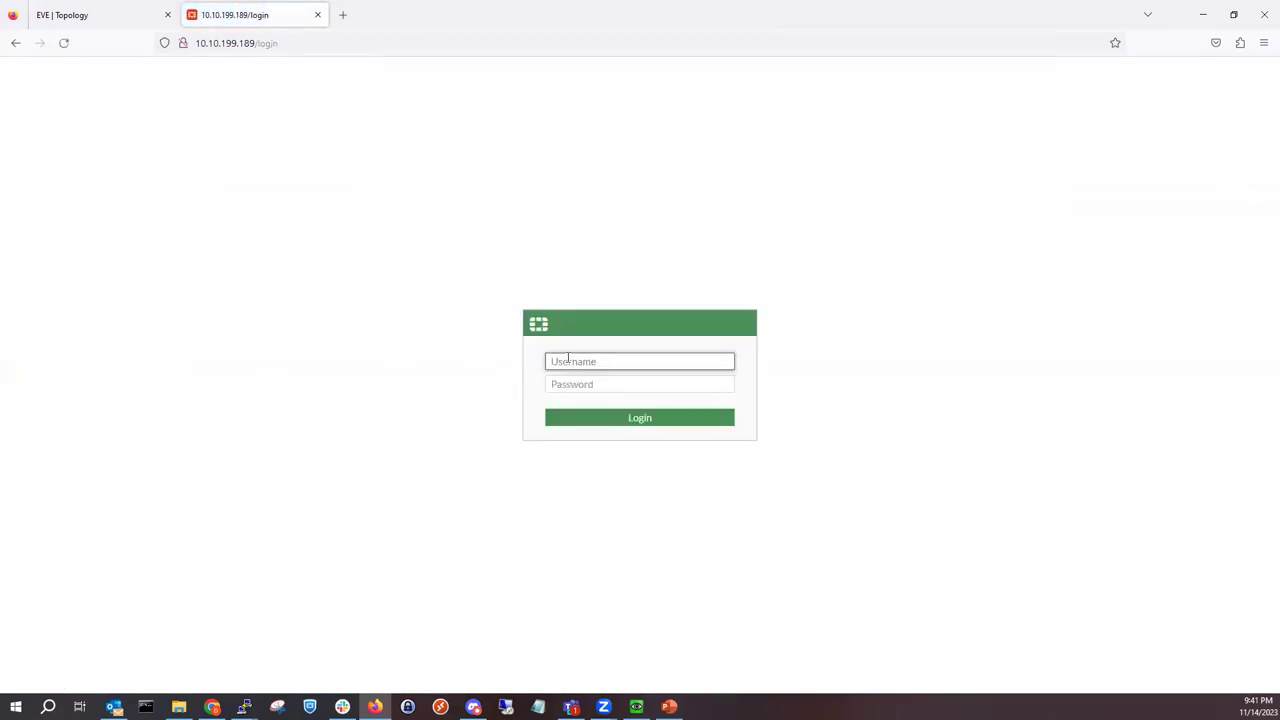
text(rex)
key(Tab)
text(********)
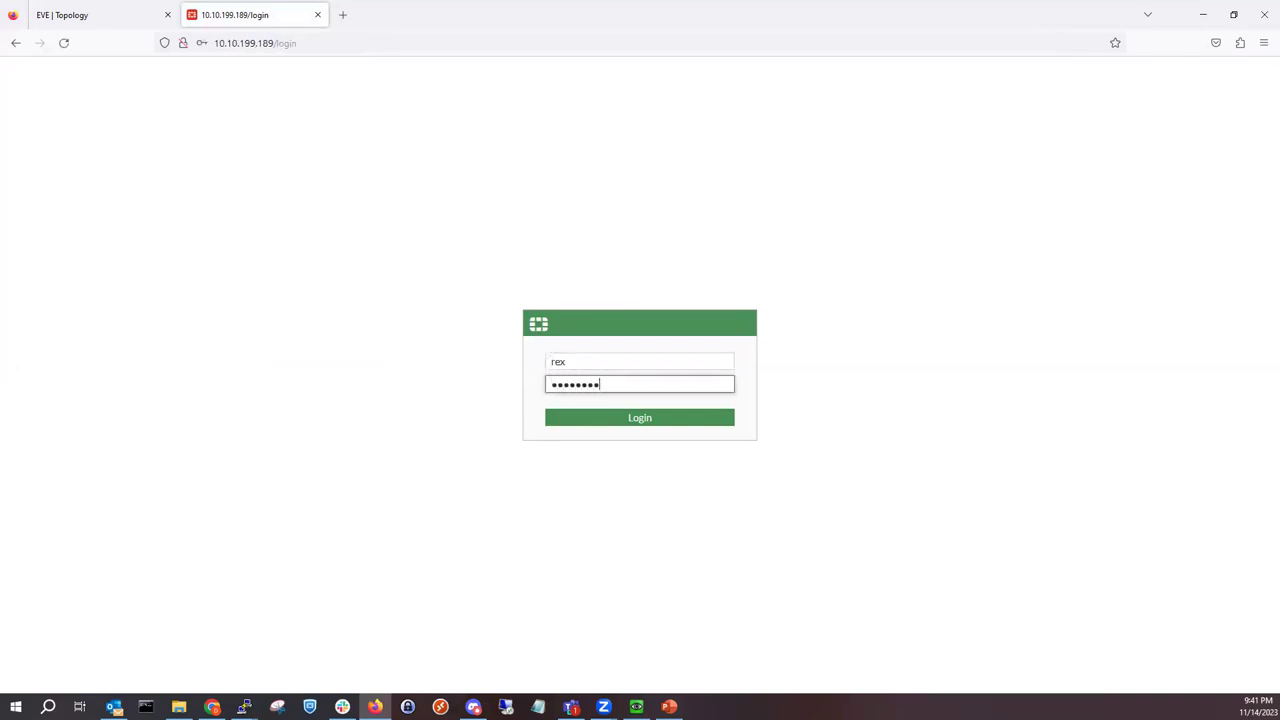
key(Return)
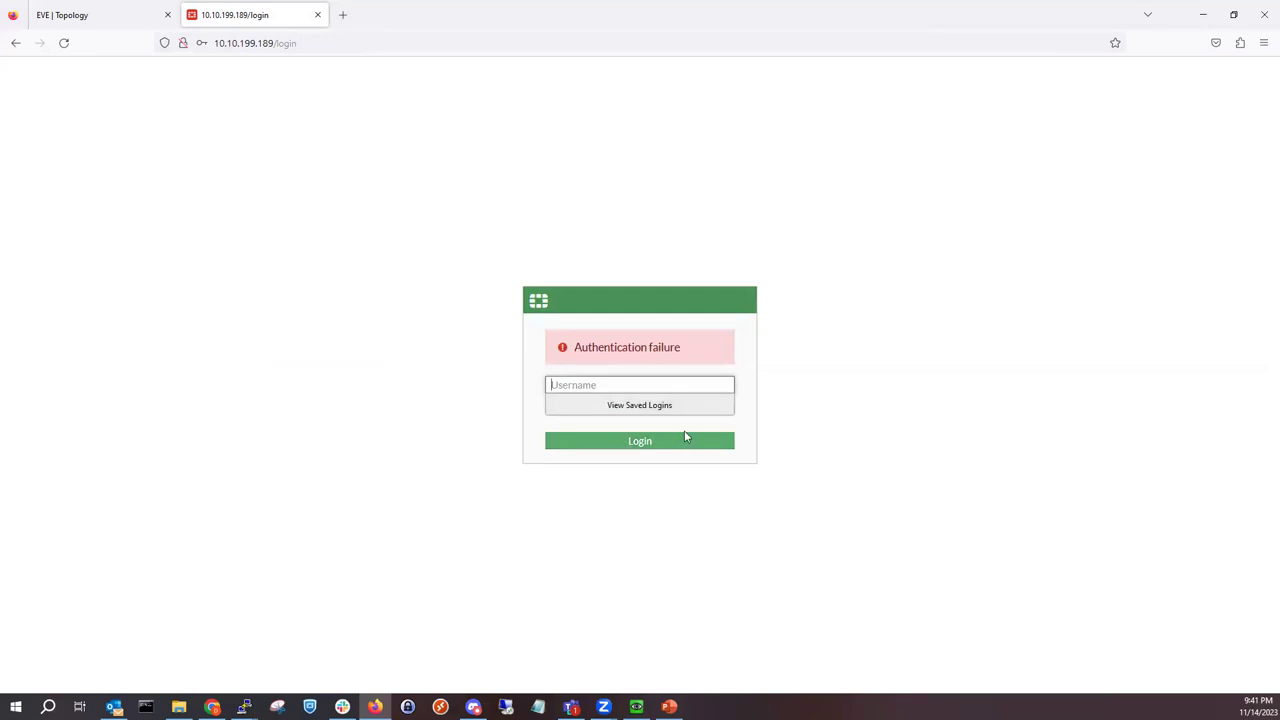
text(rex)
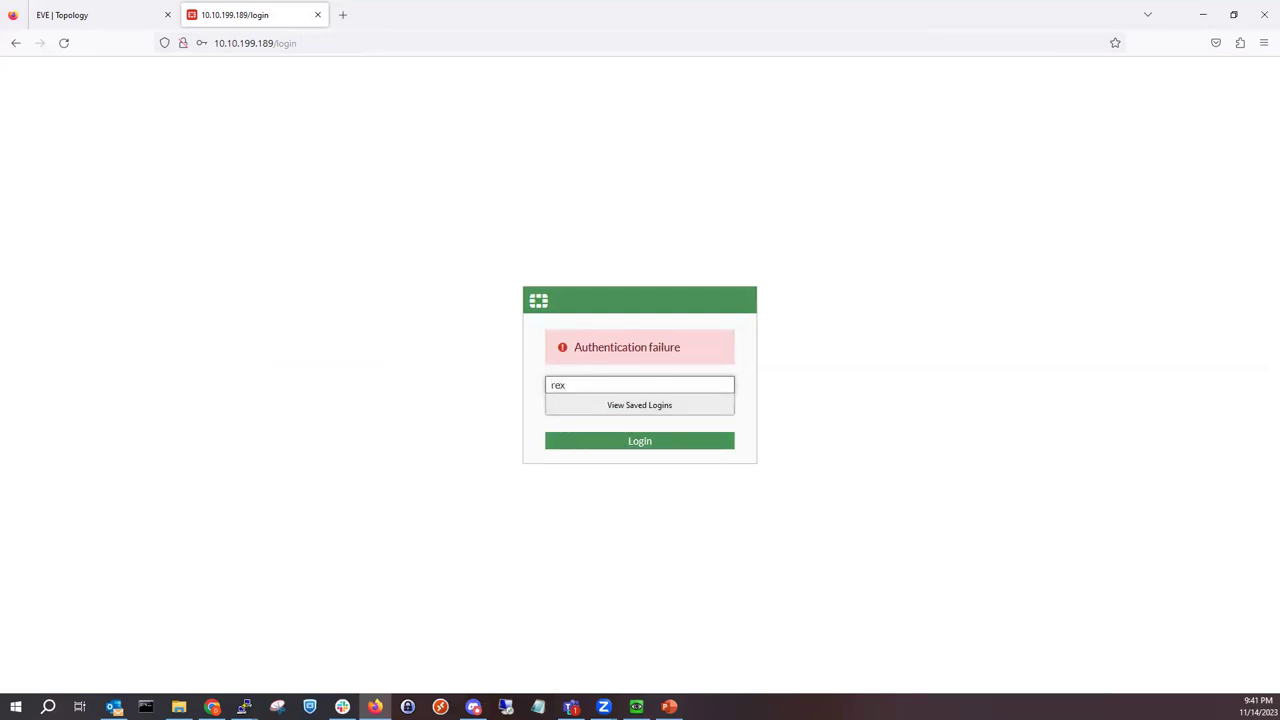
key(Tab)
text(*****)
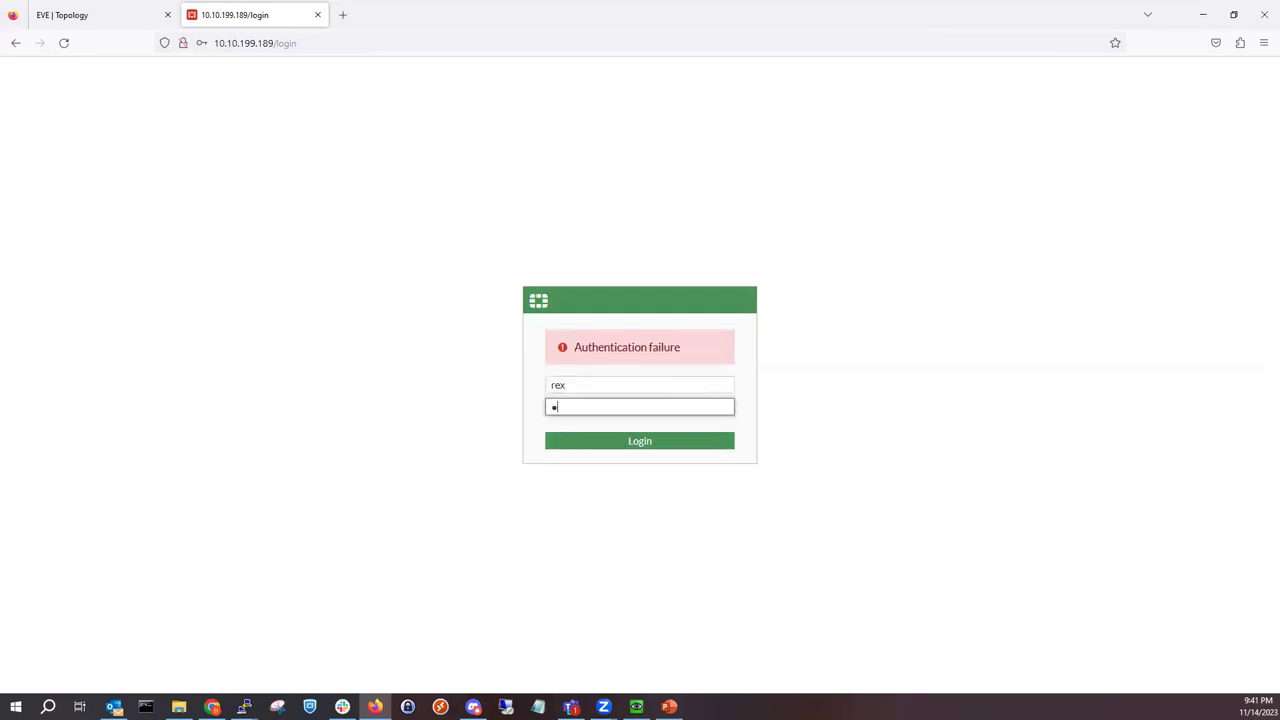
key(BackSpace)
key(BackSpace)
key(BackSpace)
key(BackSpace)
key(BackSpace)
text(*********)
key(Return)
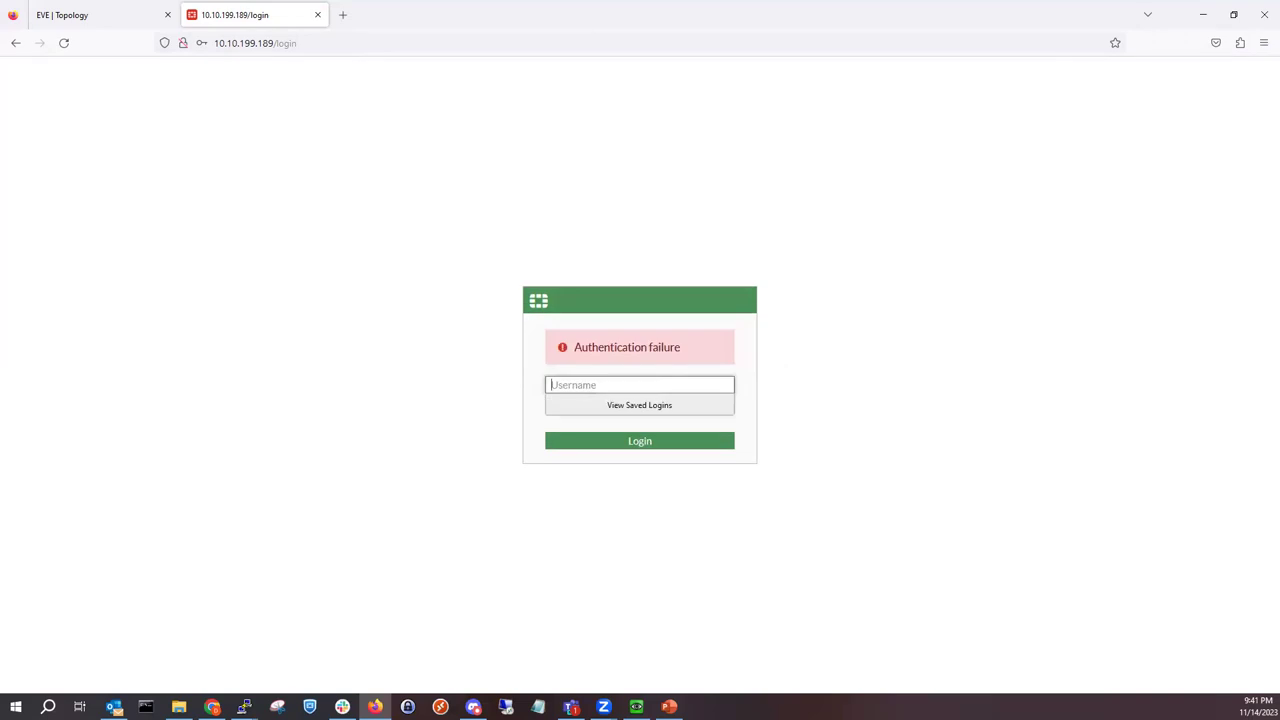
Step: Sign in with the LDAP administrator account without saving the login, reaching the FGT_1 dashboard
text(mykevla)
key(Tab)
text(•••••••••)
key(Return)
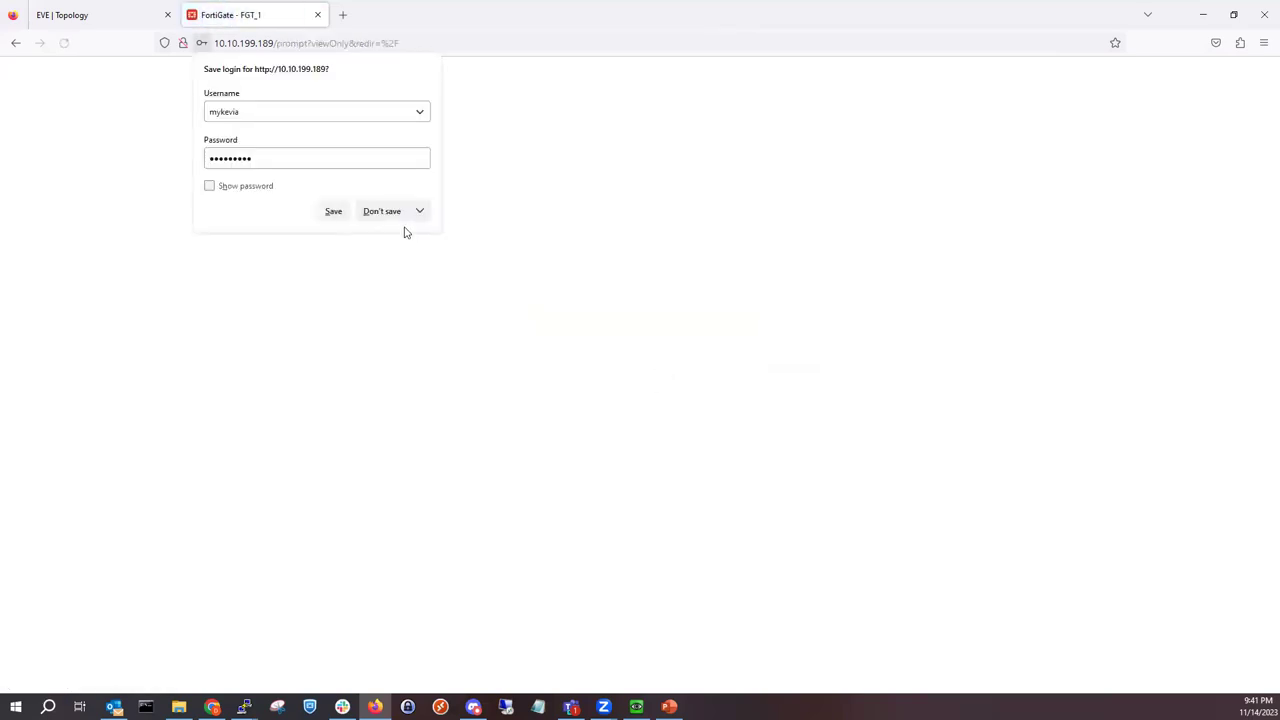
click(399, 216)
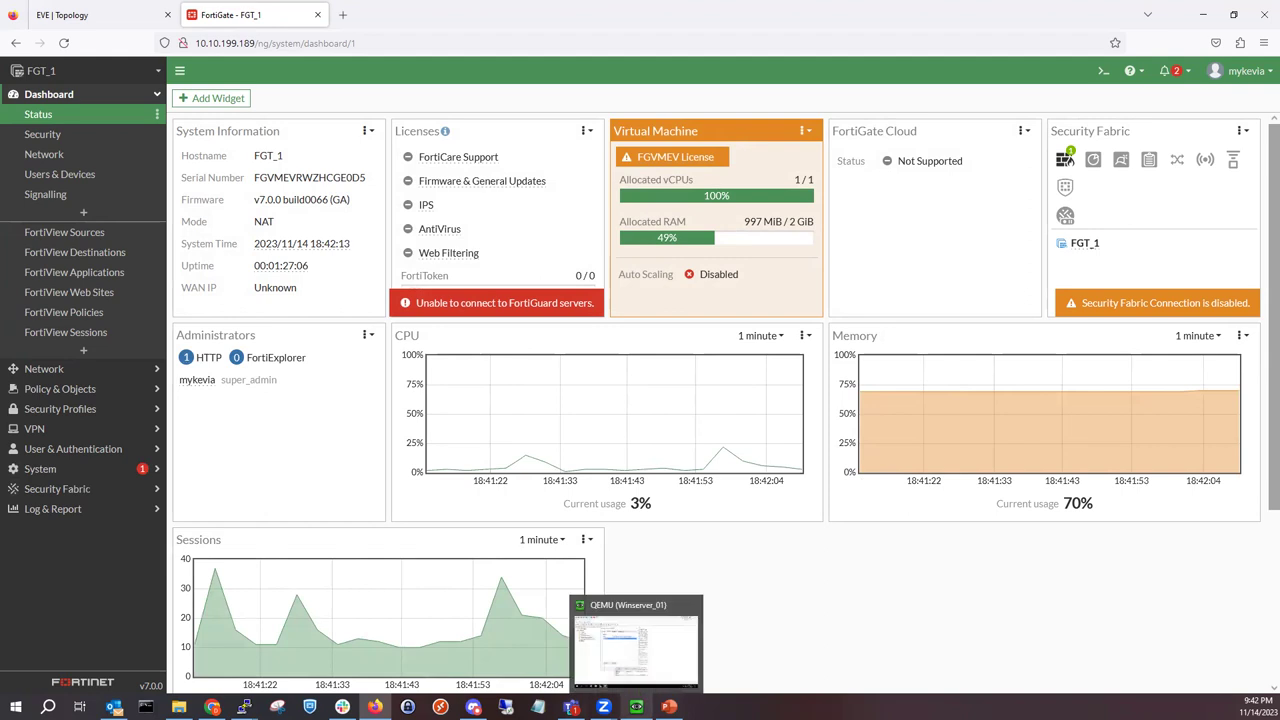
click(636, 707)
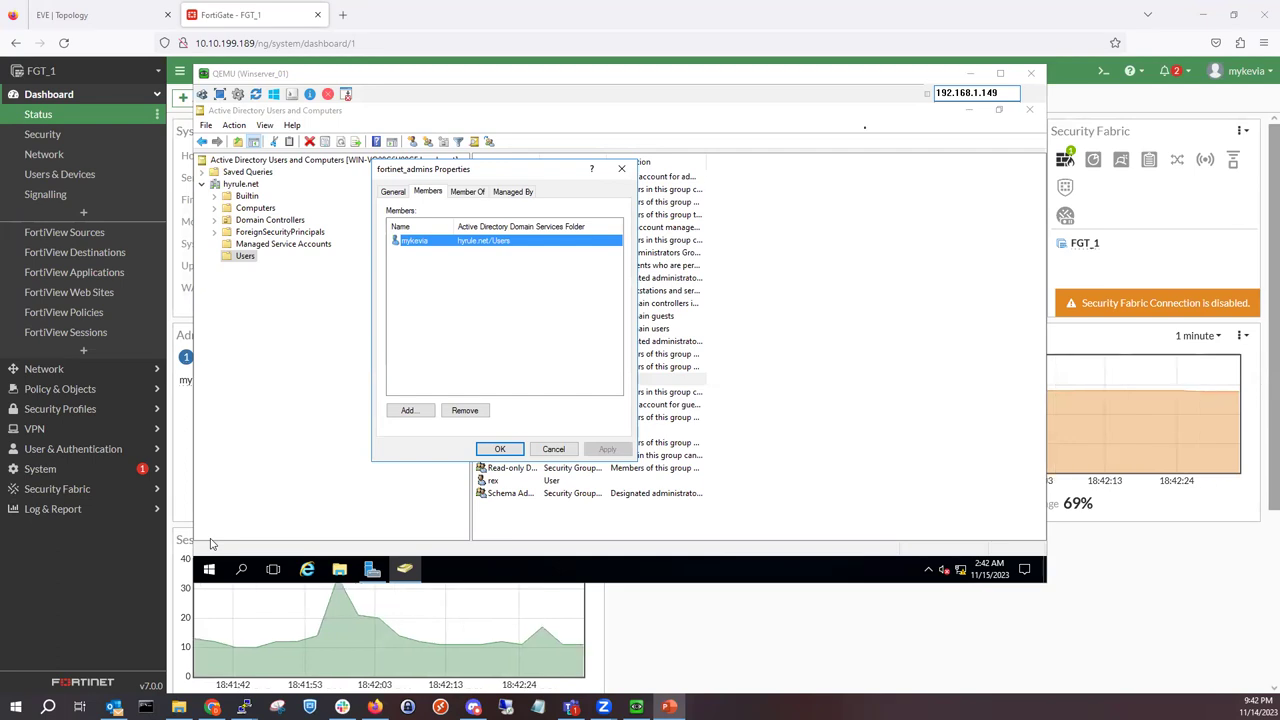
click(182, 520)
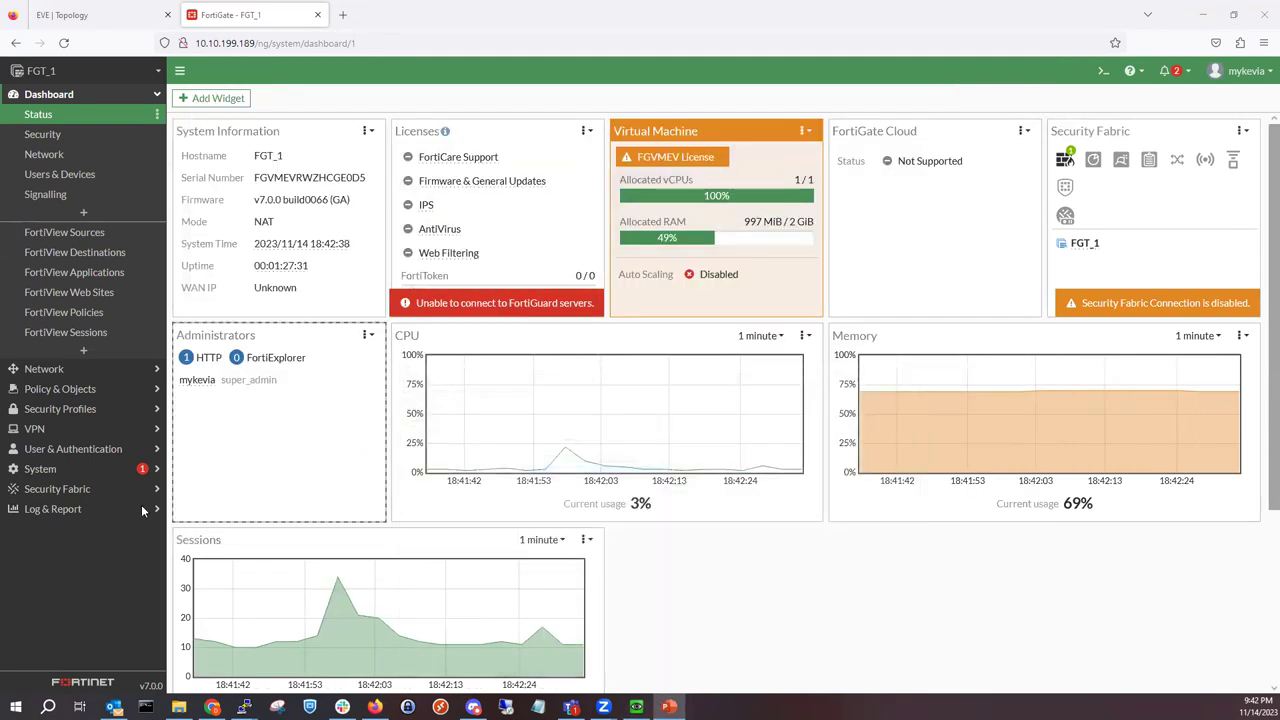
click(70, 468)
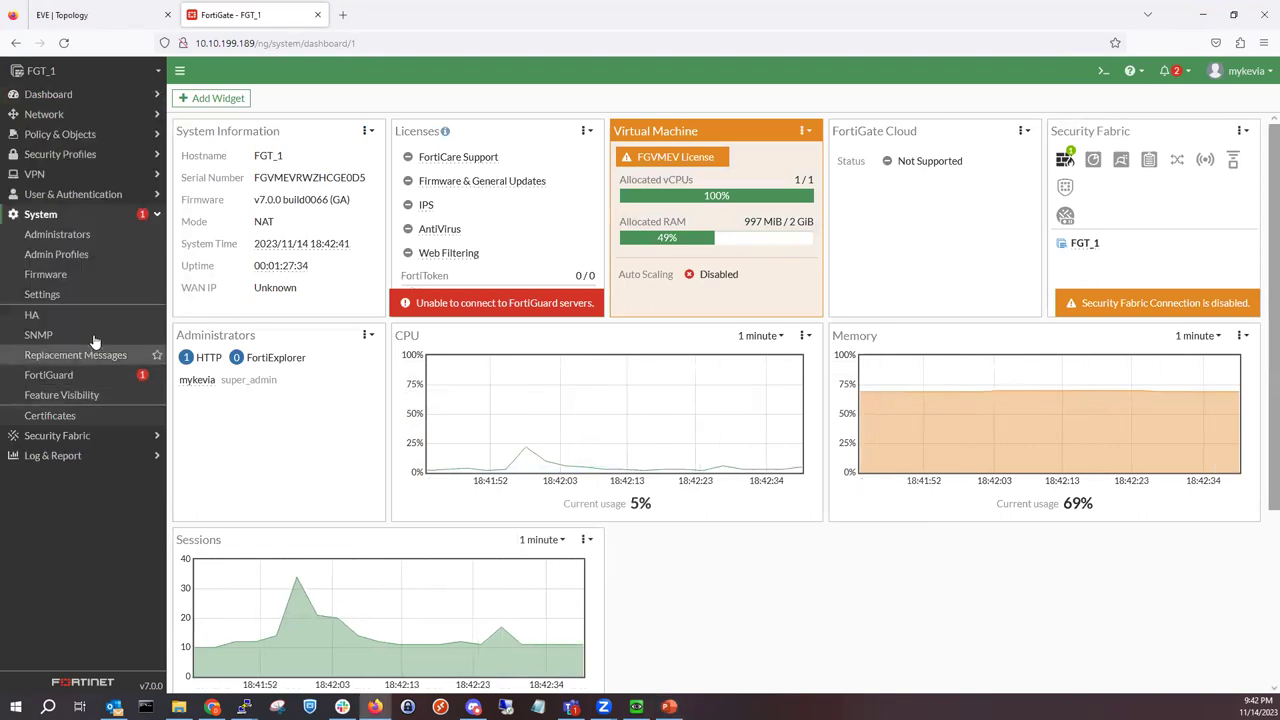
Step: Open Hyrule.net from the LDAP Servers list, showing bind user fortinet and status Successful
click(75, 194)
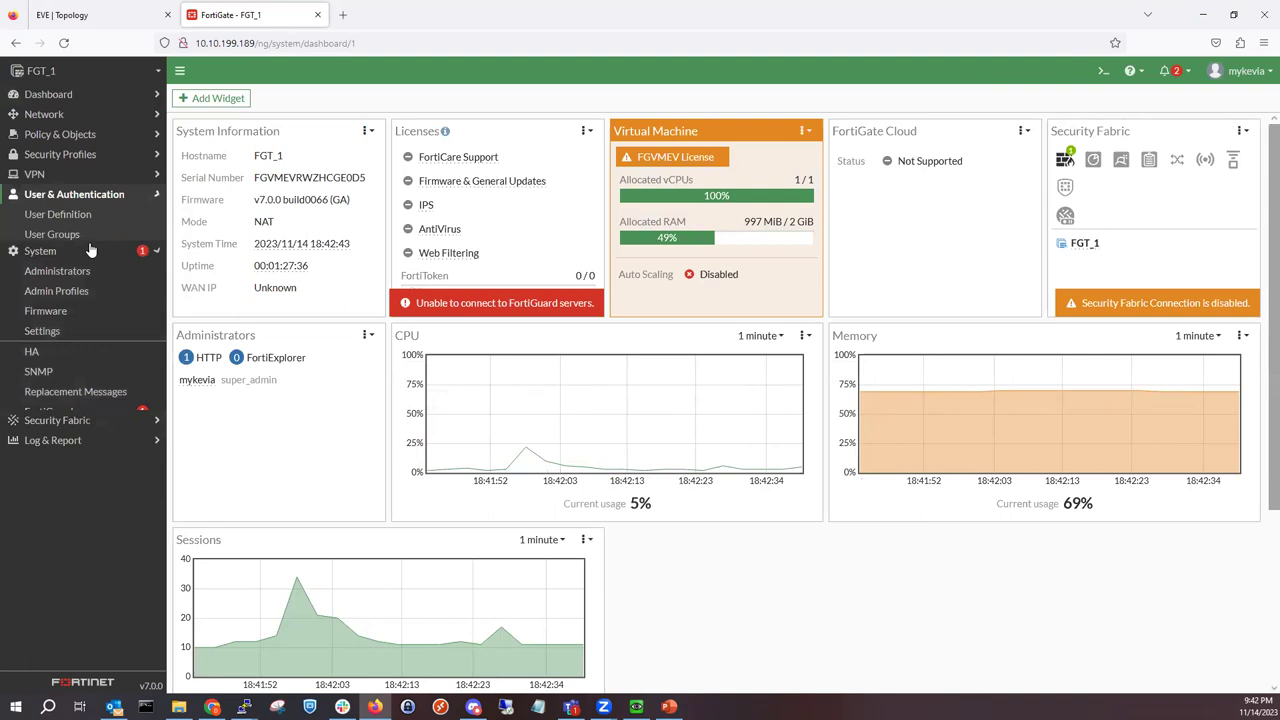
click(85, 276)
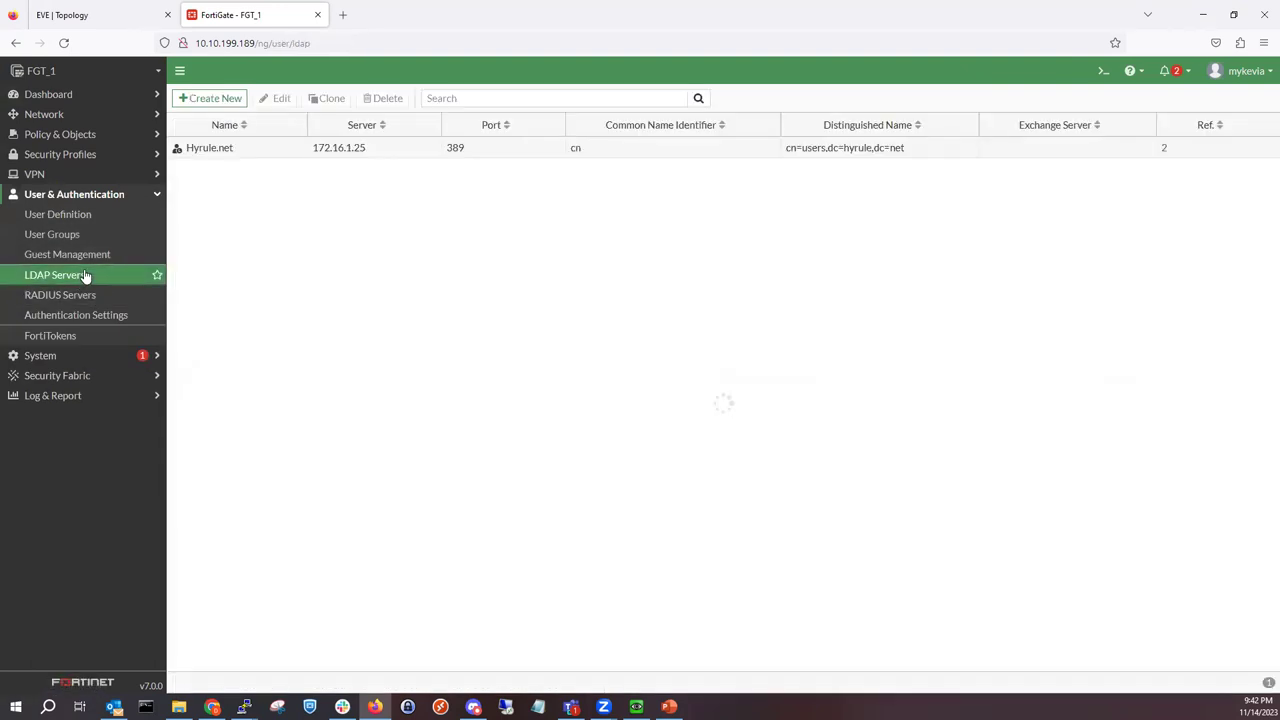
double_click(391, 146)
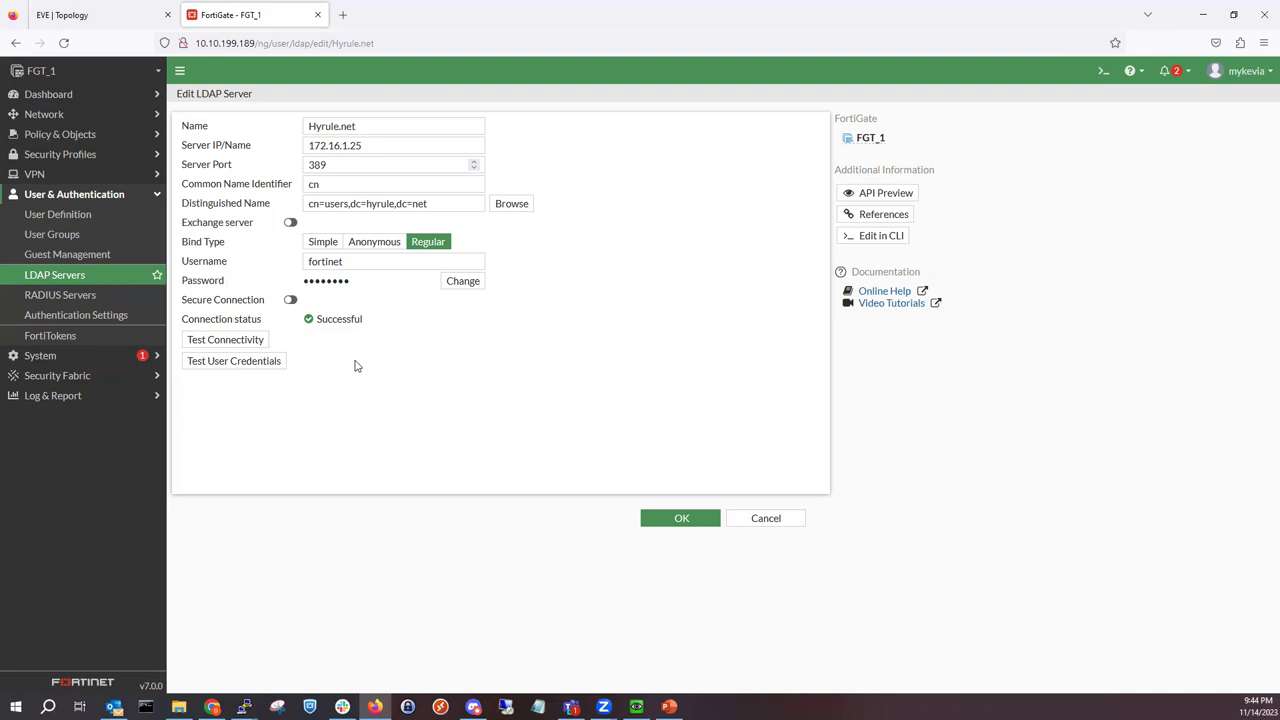
key(alt+Tab)
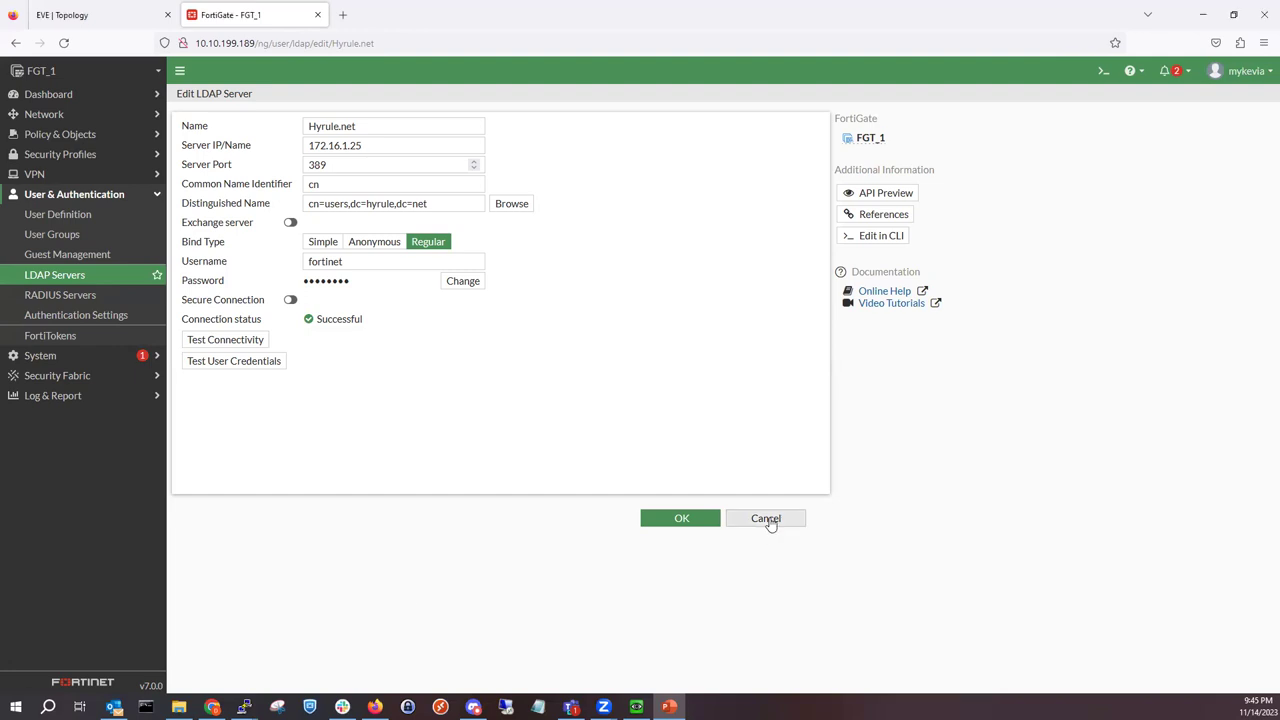
Step: Discard the Hyrule.net edits and view User Groups, where fortinet_admins has member Hyrule.net
click(768, 519)
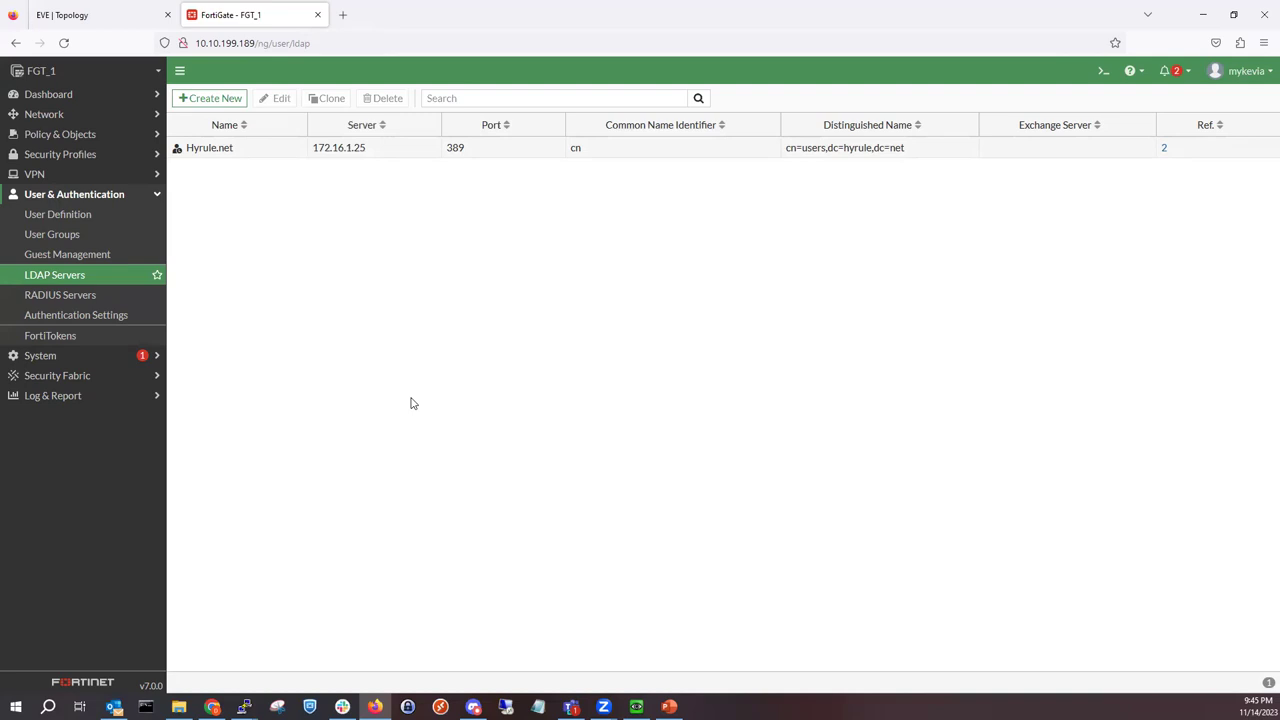
click(128, 235)
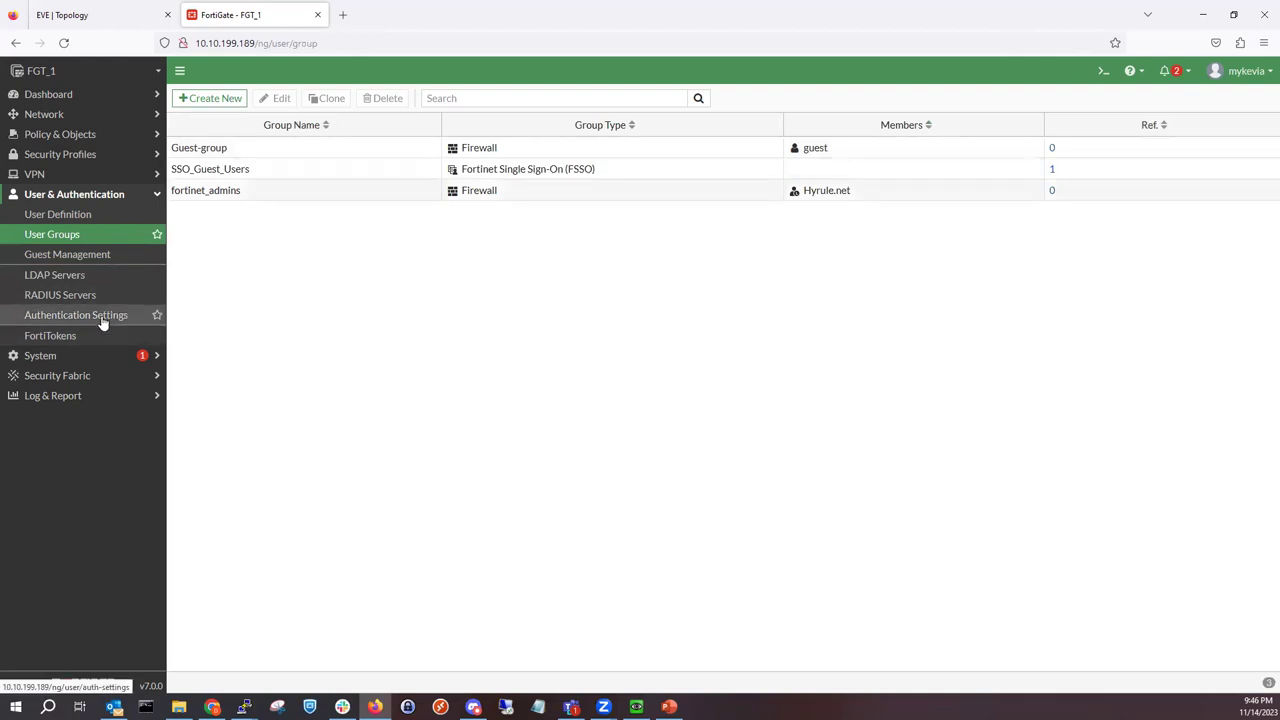
Step: Reopen the Hyrule.net LDAP server from the LDAP Servers list to recheck its Successful status
click(94, 277)
double_click(414, 158)
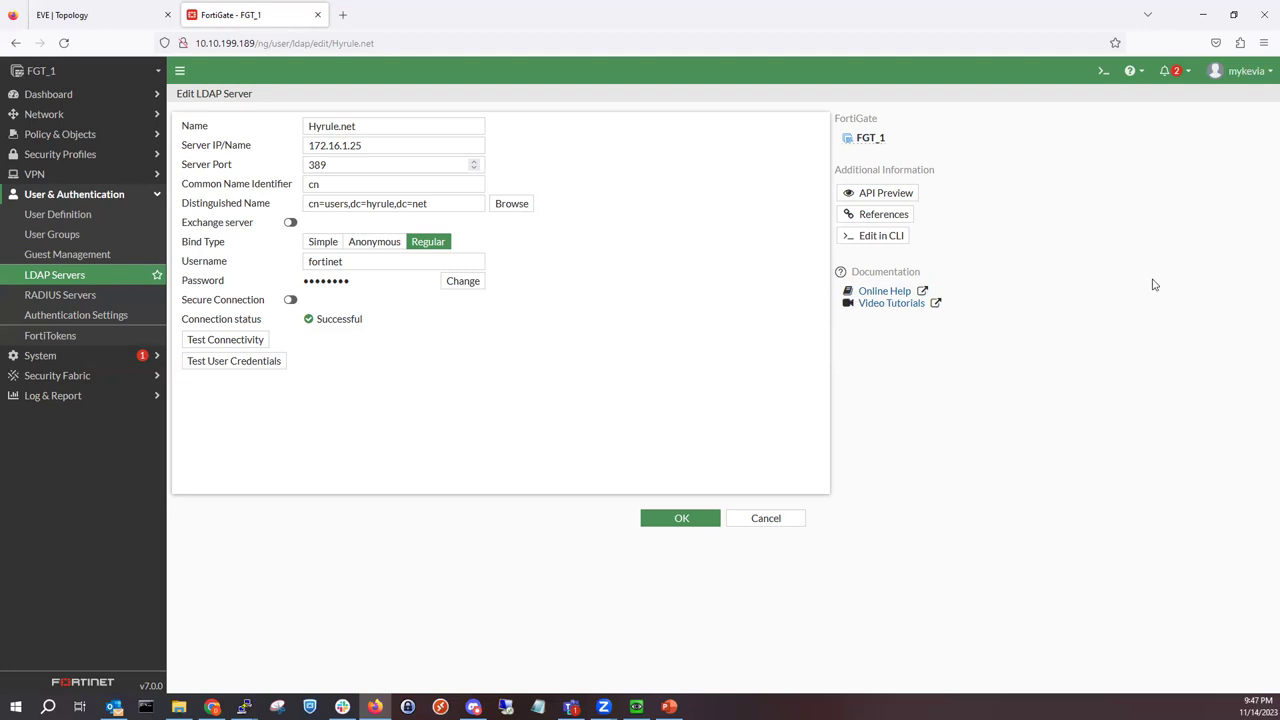
Step: In the CLI console, list the available 'diagnose test authserver' options
click(1100, 74)
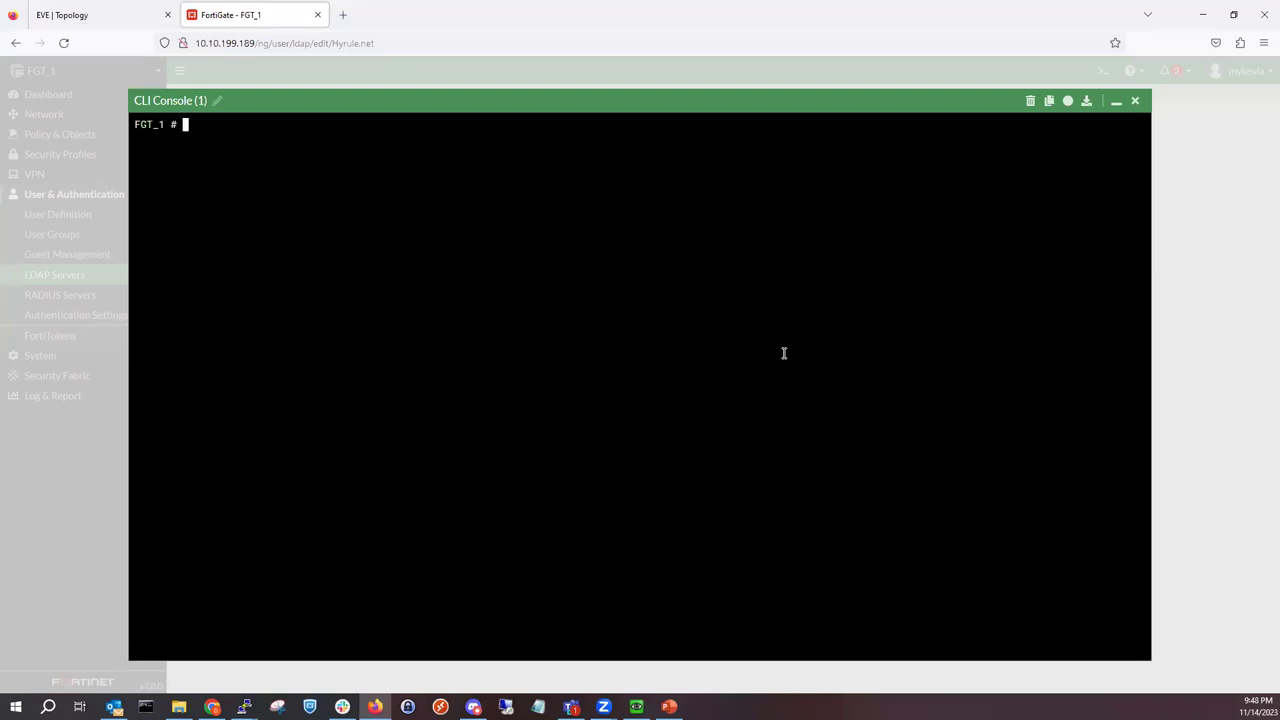
text(diagnose test auth)
key(Tab)
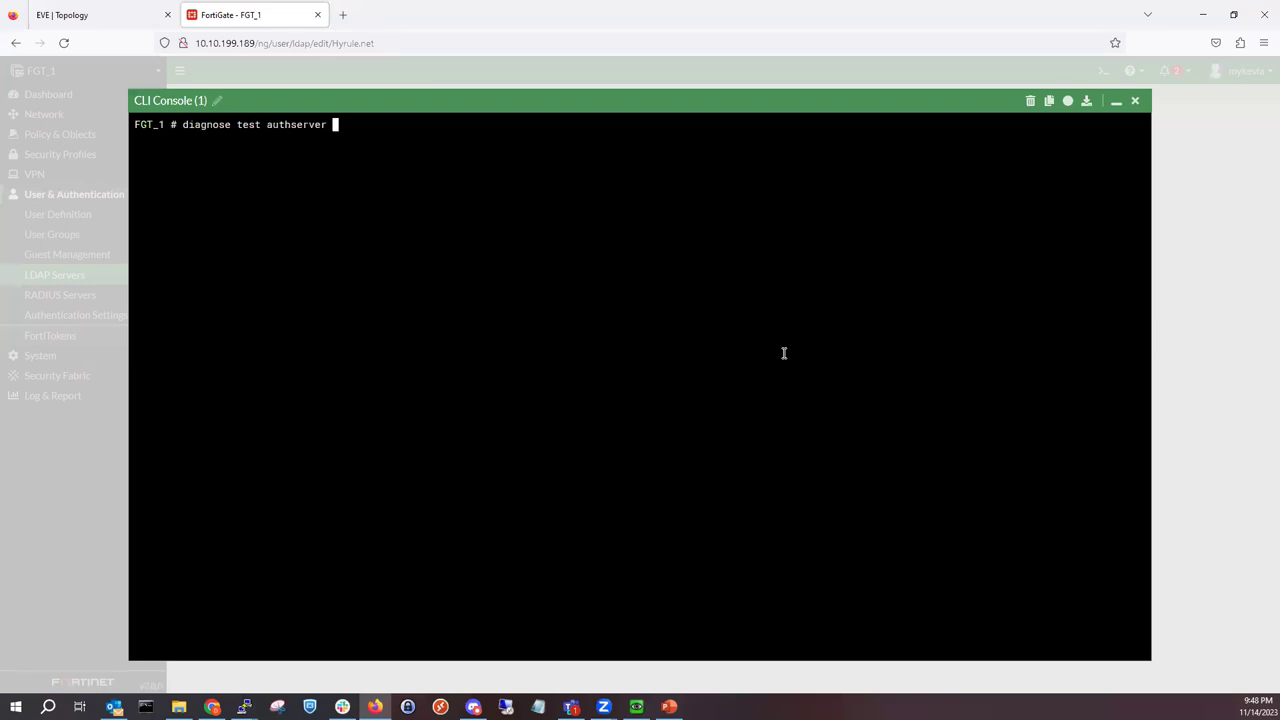
key(question)
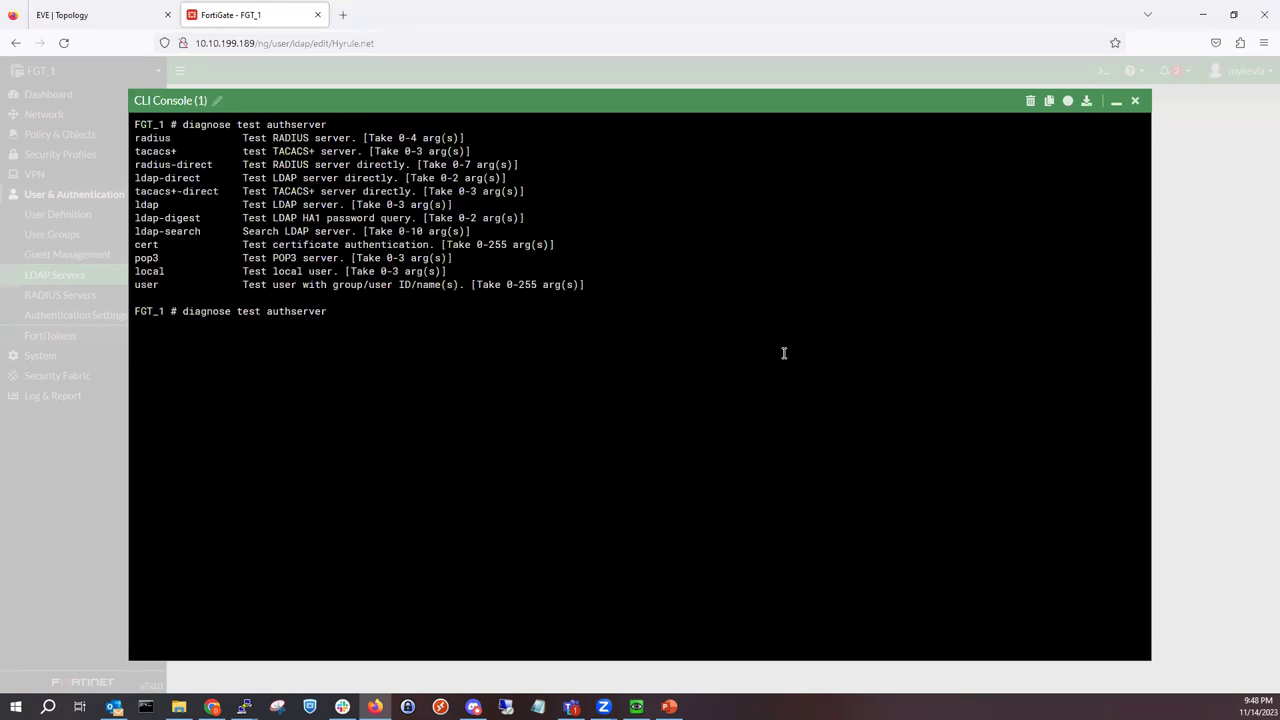
Step: Check the ldap test's arguments and enter 'diagnose test authserver ldap Hyrule.net'
text(ld)
key(Tab)
key(BackSpace)
key(BackSpace)
key(BackSpace)
key(BackSpace)
key(BackSpace)
key(BackSpace)
key(BackSpace)
key(question)
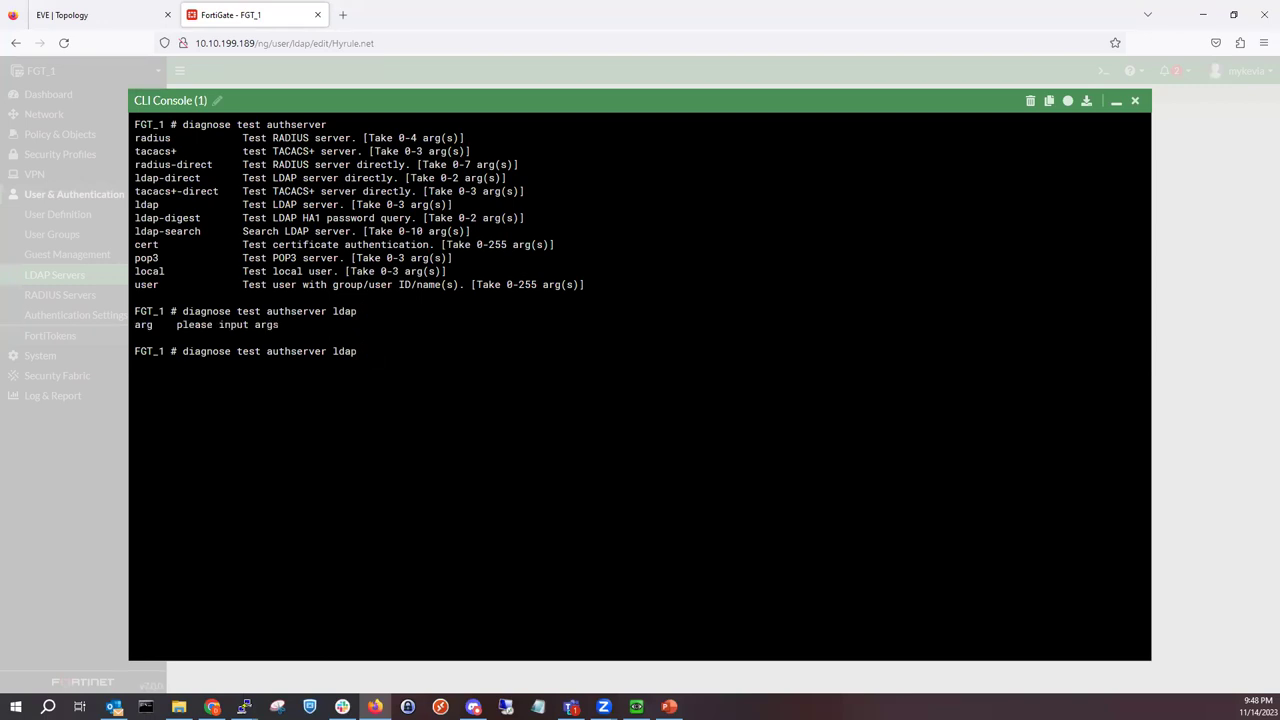
click(1115, 103)
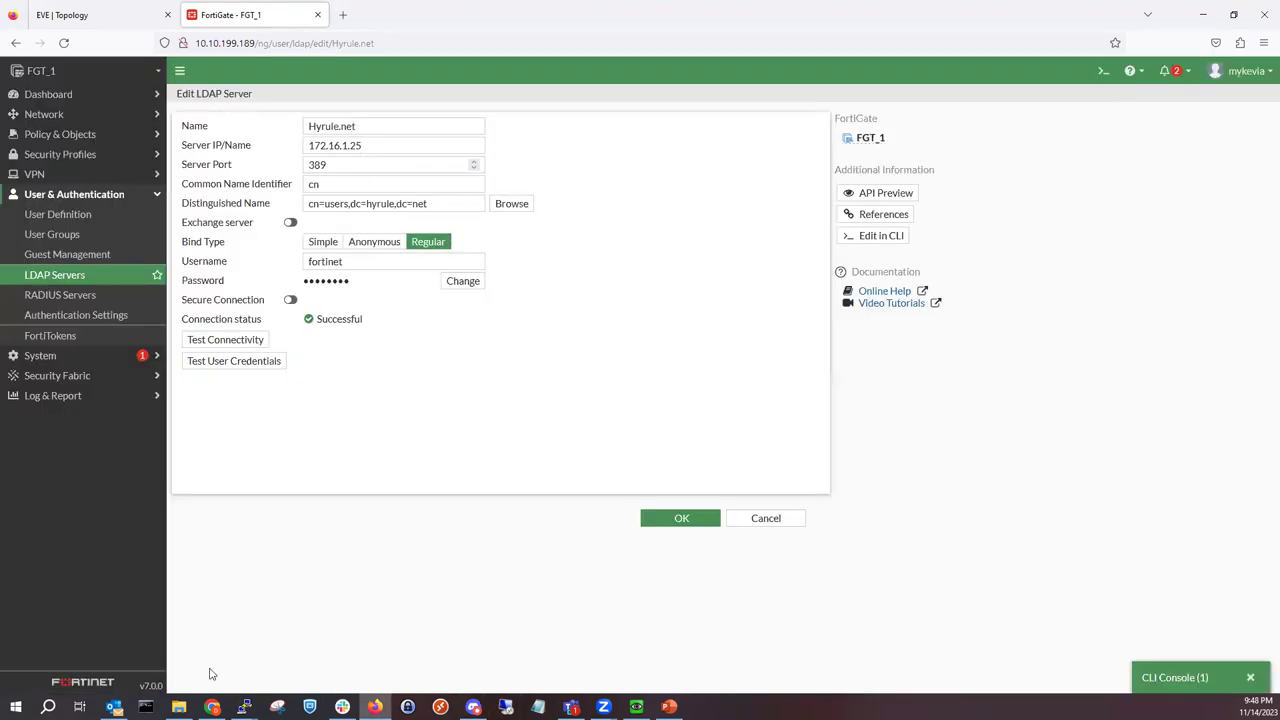
click(1182, 678)
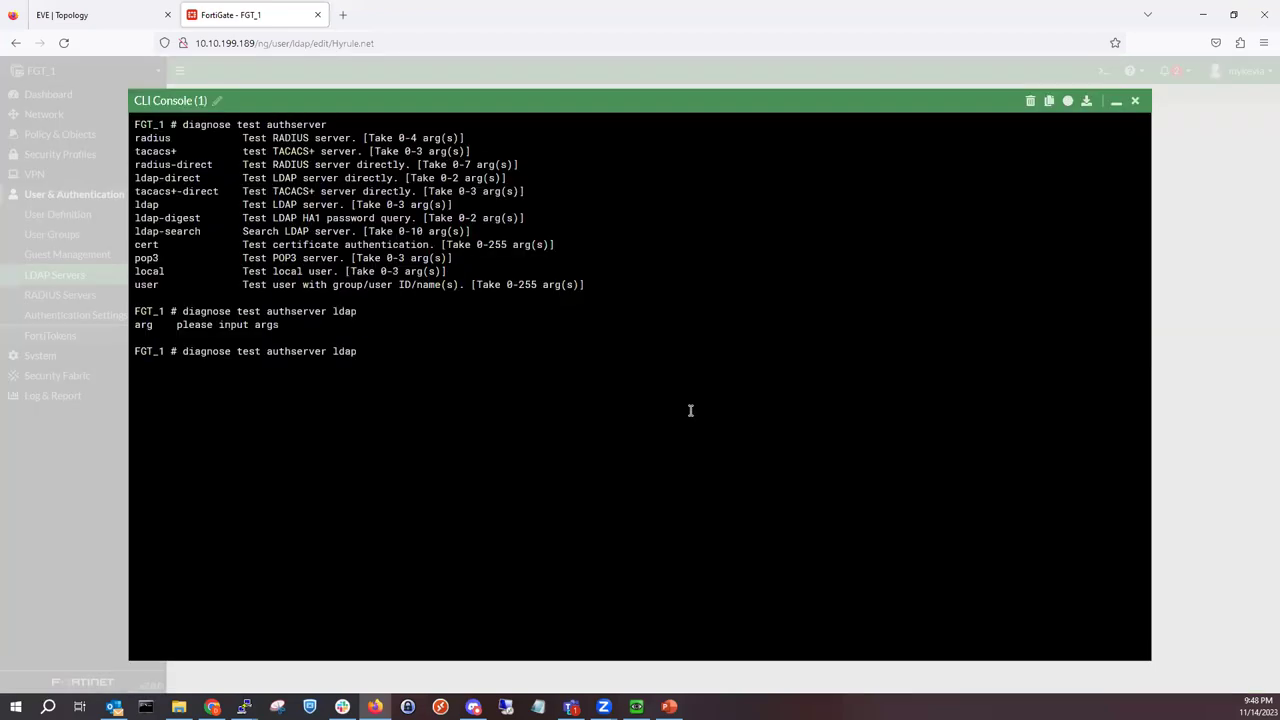
text(Hyrule.net)
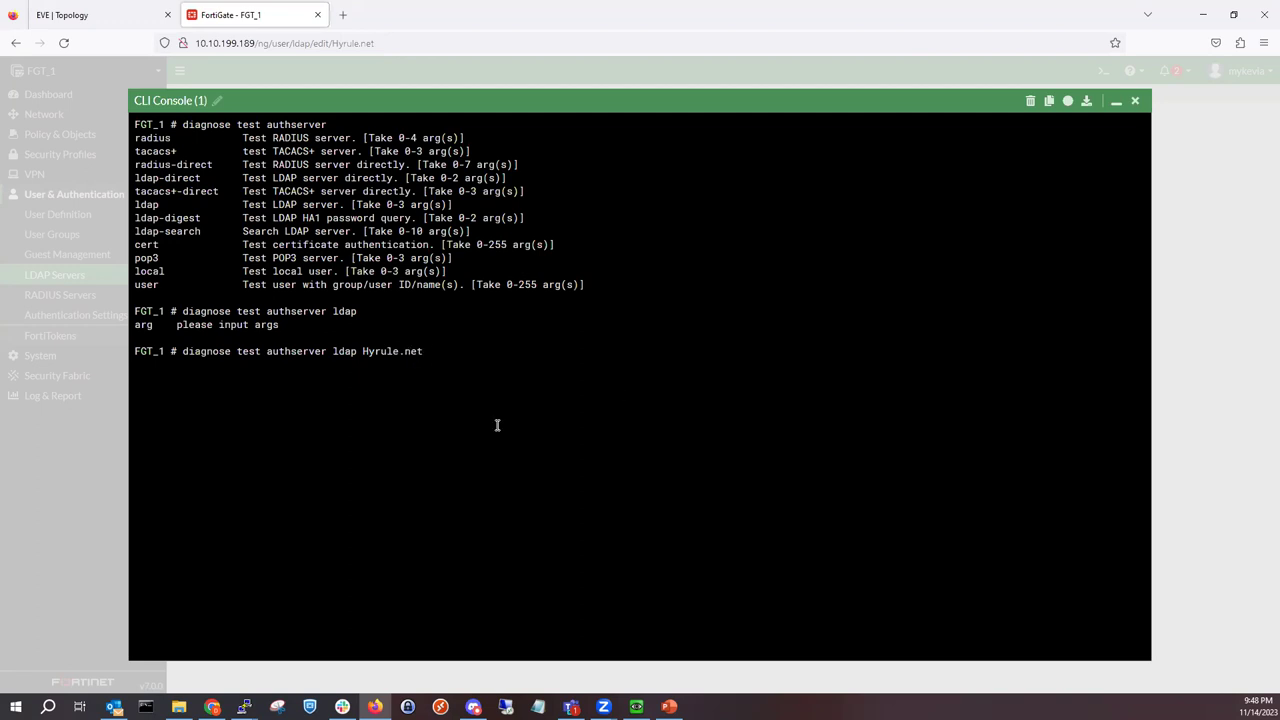